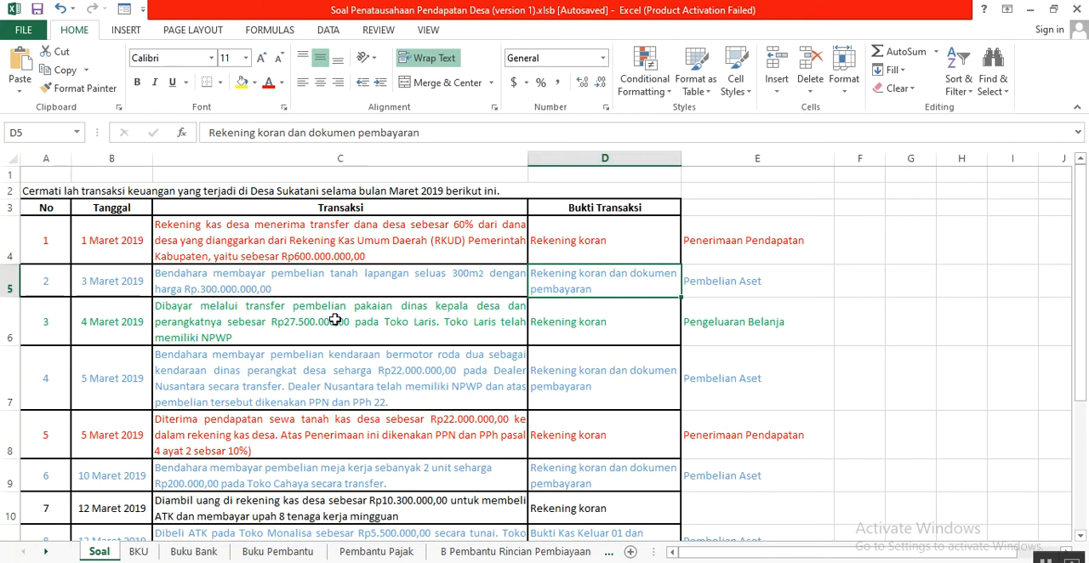
- Look through the March 2019 transactions on the Soal sheet and the category labels beside them in column E
{"action": "scroll", "coordinate": [76, 311], "scroll_direction": "down", "scroll_amount": 4}
{"action": "scroll", "coordinate": [81, 330], "scroll_direction": "up", "scroll_amount": 4}
{"action": "left_click", "coordinate": [89, 245]}
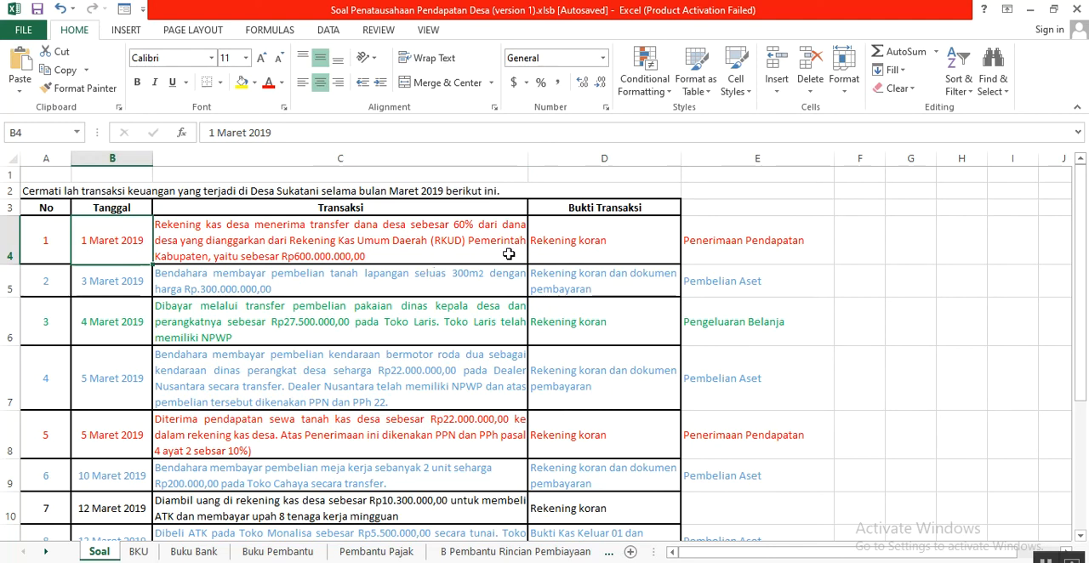
{"action": "left_click", "coordinate": [738, 214]}
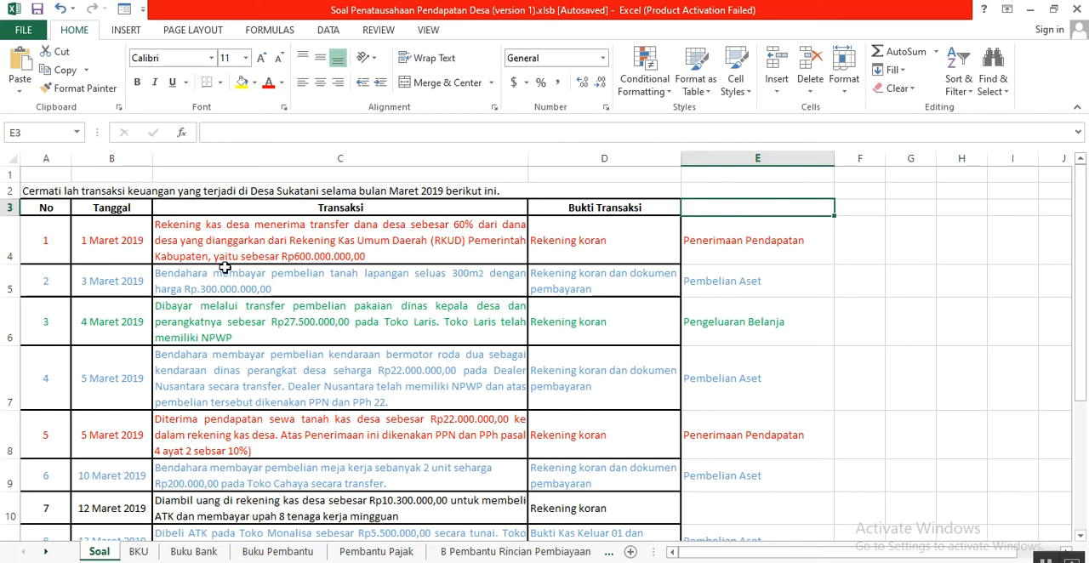
{"action": "left_click", "coordinate": [737, 250]}
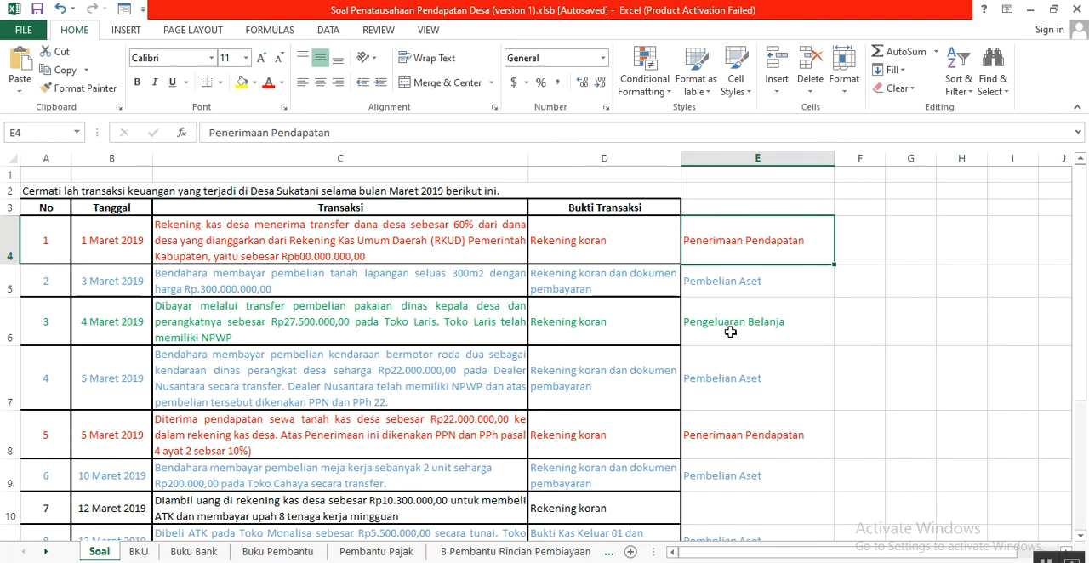
{"action": "scroll", "coordinate": [736, 470], "scroll_direction": "down", "scroll_amount": 2}
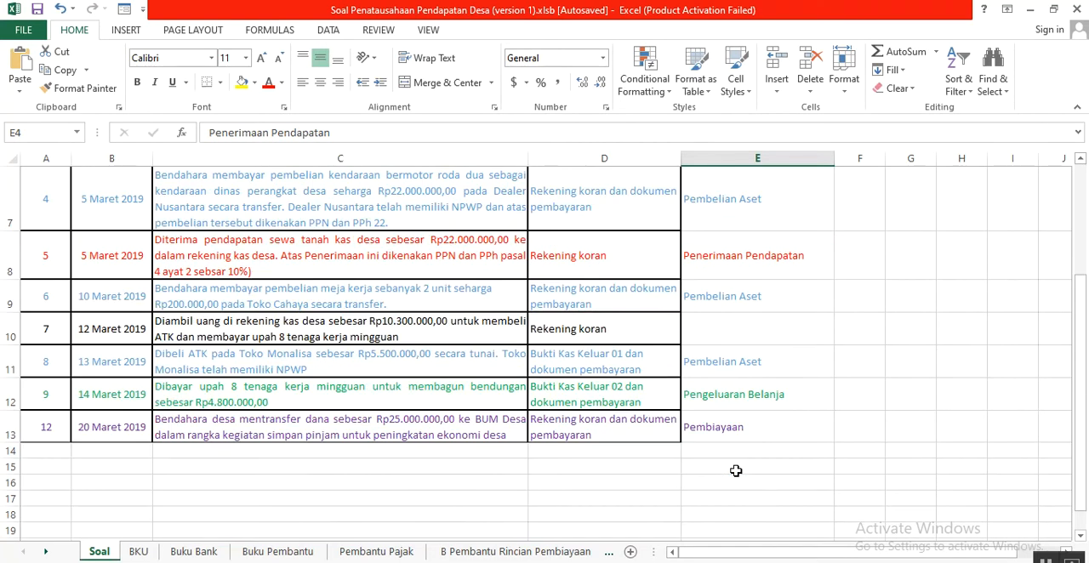
{"action": "left_click", "coordinate": [715, 430]}
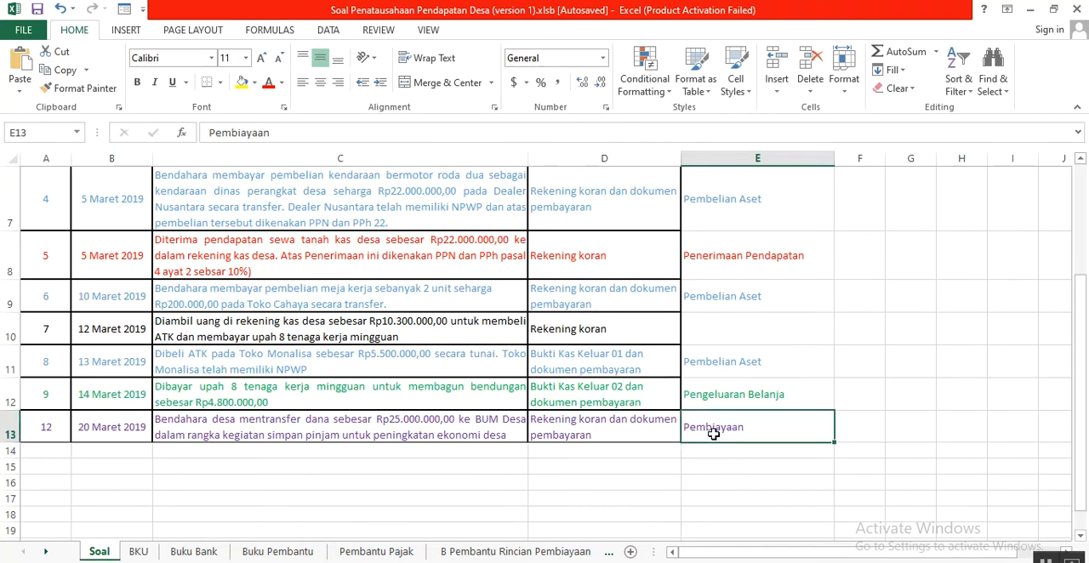
{"action": "scroll", "coordinate": [230, 413], "scroll_direction": "up", "scroll_amount": 2}
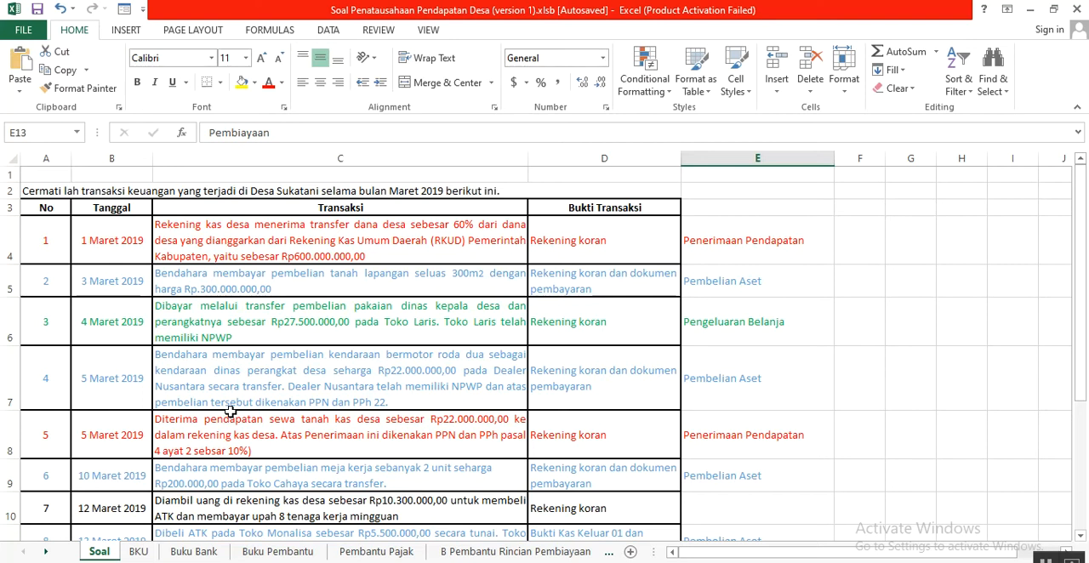
- Review transaction 1's number, date, description and evidence on the Soal sheet, and examine its matching row 5 in the BKU sheet
{"action": "left_click", "coordinate": [43, 246]}
{"action": "left_click", "coordinate": [109, 258]}
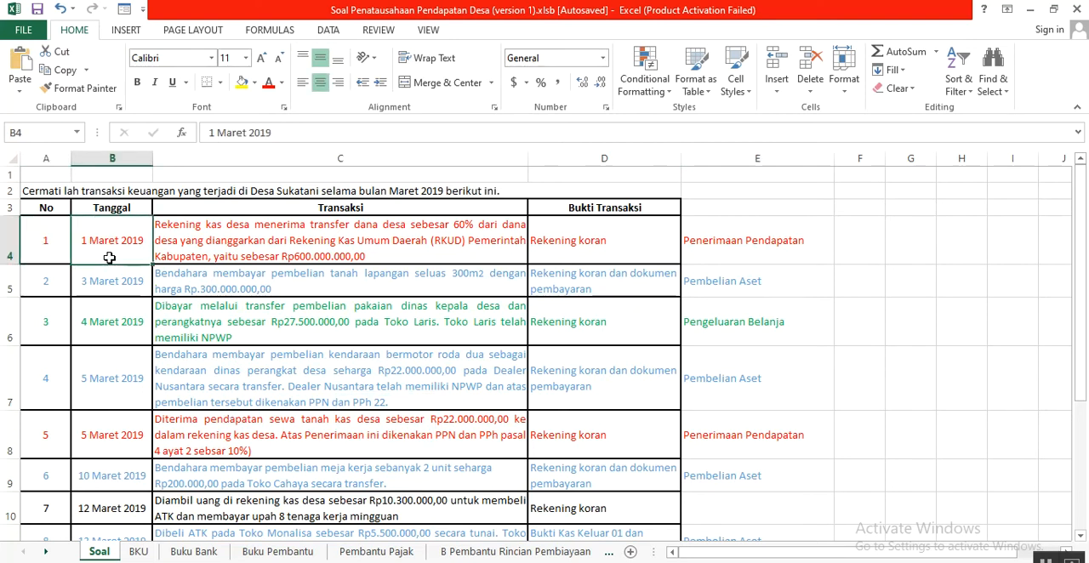
{"action": "left_click", "coordinate": [226, 243]}
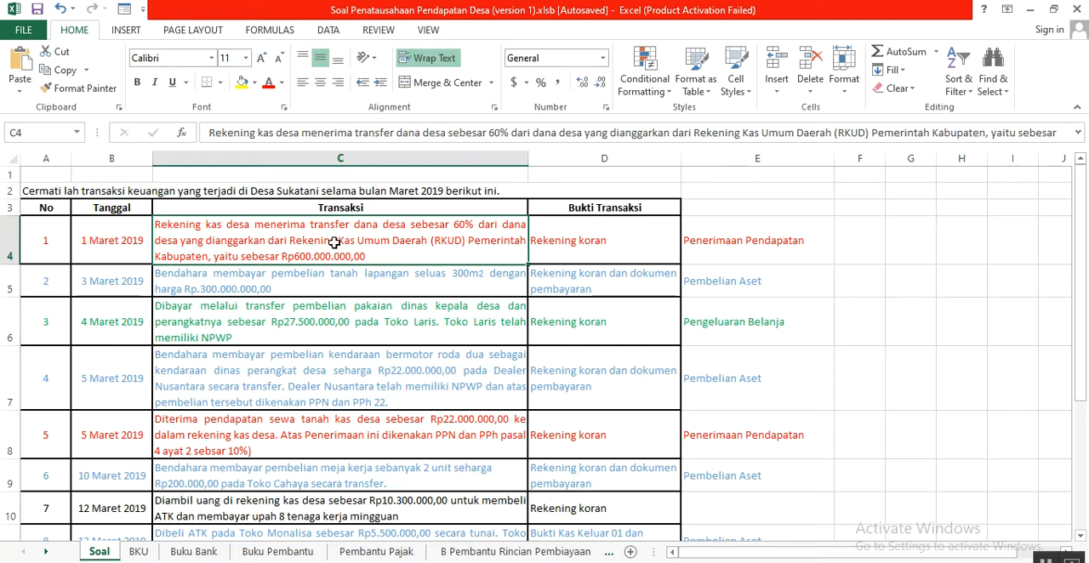
{"action": "left_click", "coordinate": [547, 241]}
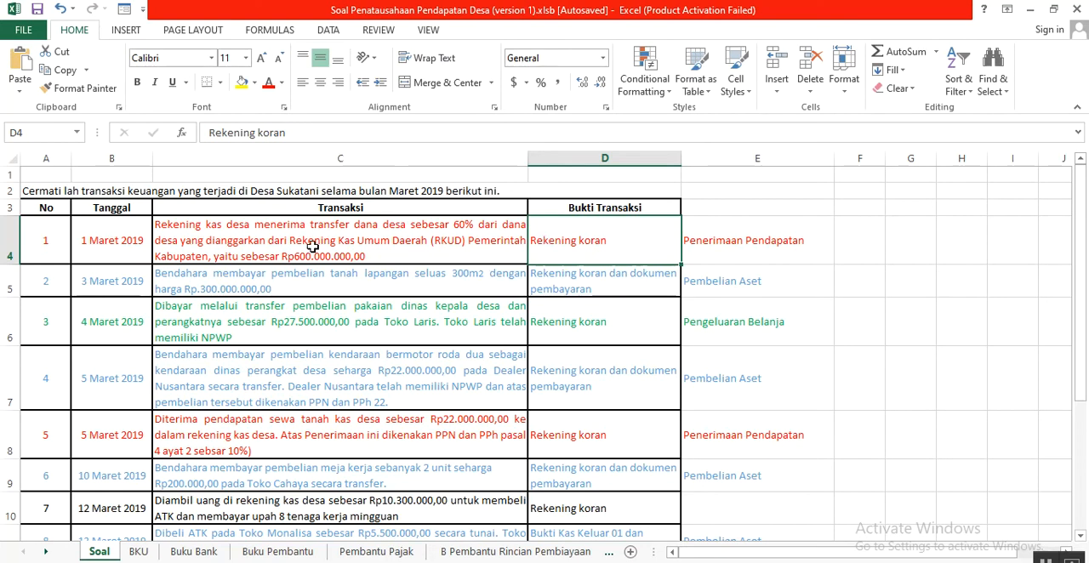
{"action": "left_click", "coordinate": [320, 189]}
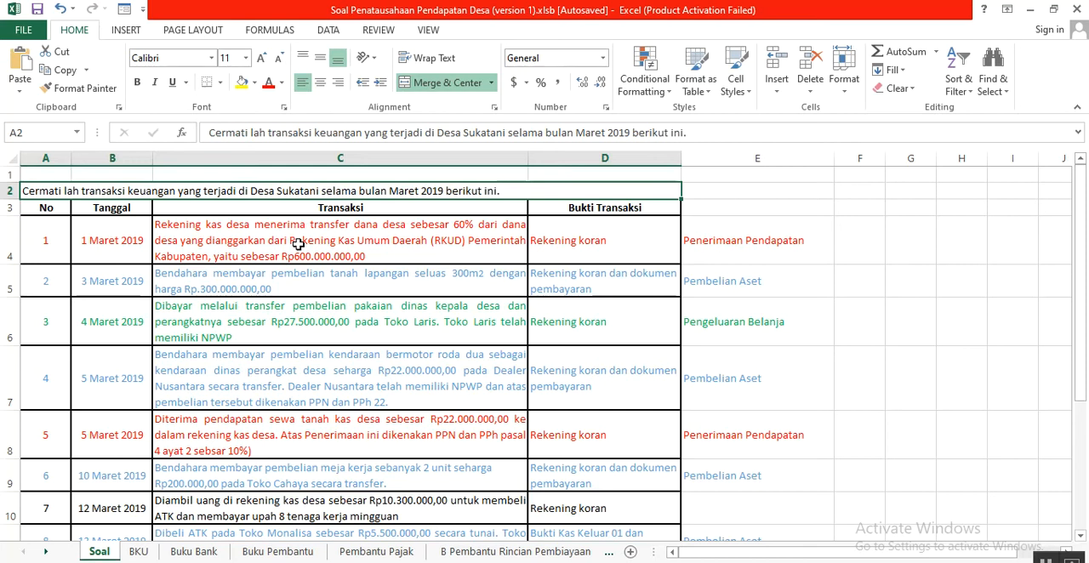
{"action": "left_click", "coordinate": [560, 242]}
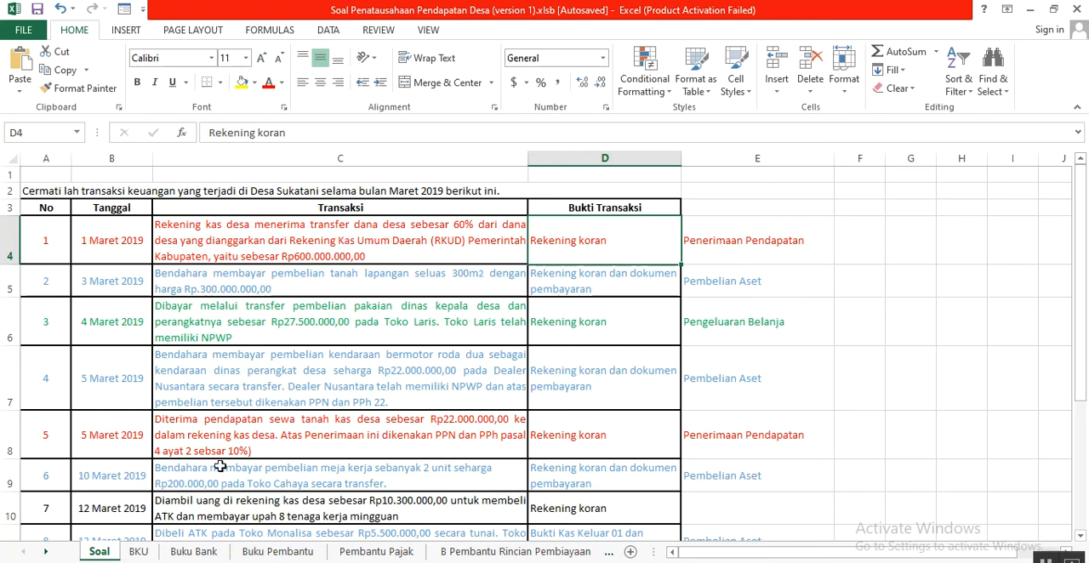
{"action": "left_click", "coordinate": [139, 552]}
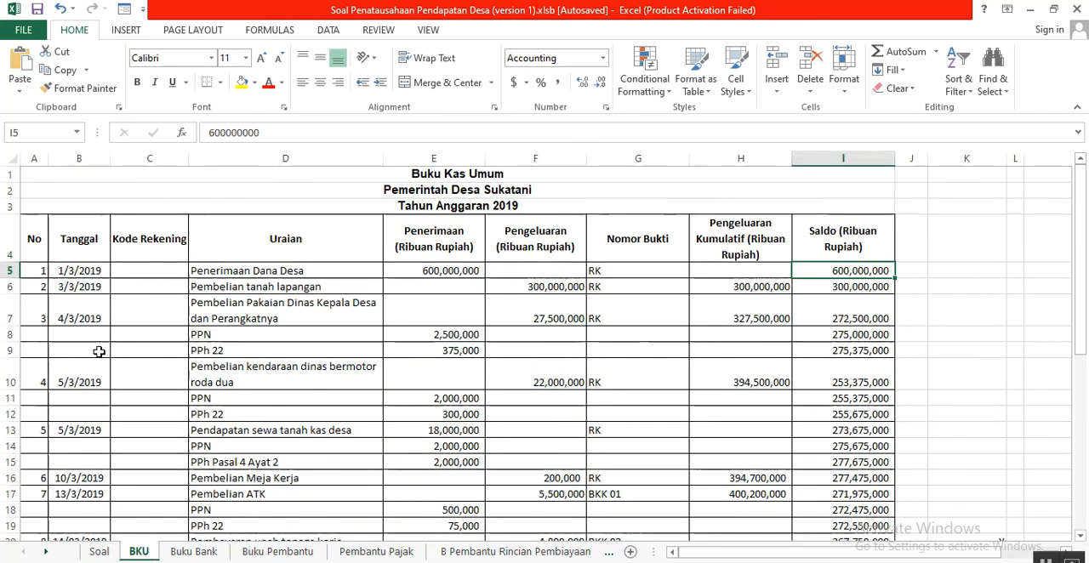
{"action": "left_click_drag", "start_coordinate": [41, 269], "coordinate": [839, 277]}
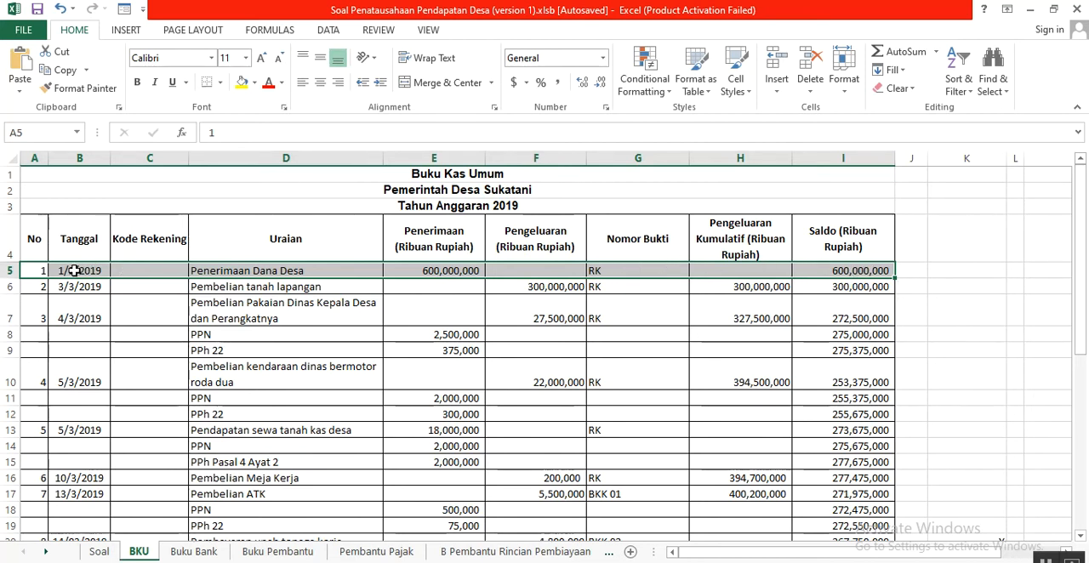
- Review transaction 2, the land purchase, on the Soal sheet and examine its matching row 6 in the BKU sheet
{"action": "left_click", "coordinate": [96, 553]}
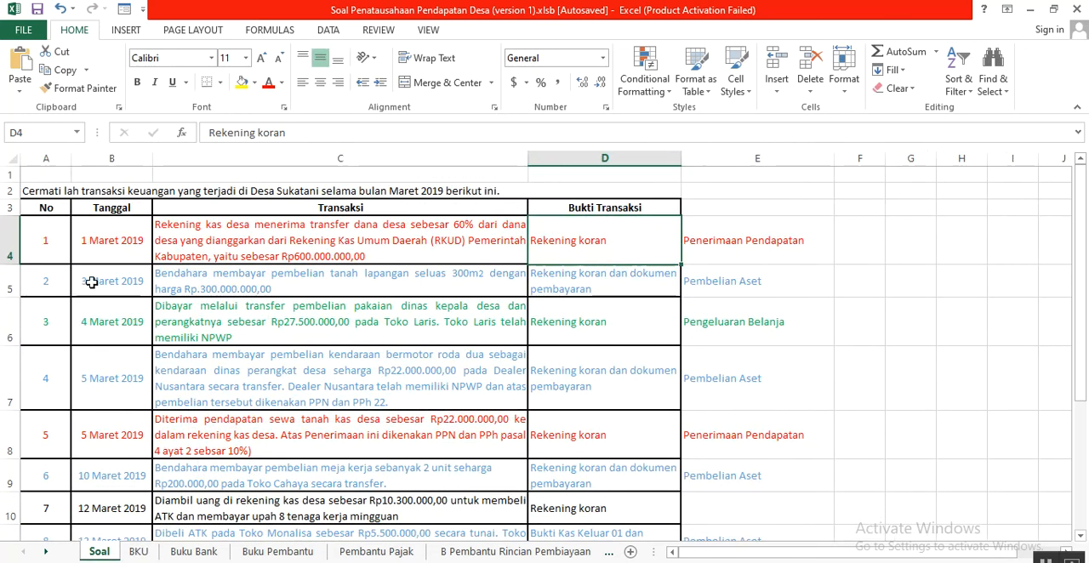
{"action": "left_click", "coordinate": [63, 280]}
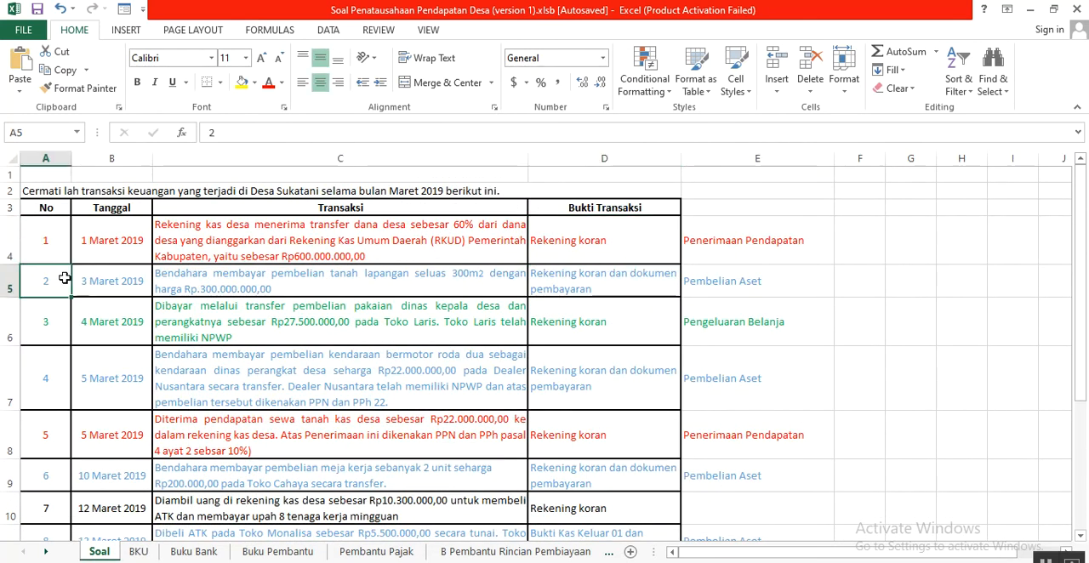
{"action": "left_click", "coordinate": [111, 283]}
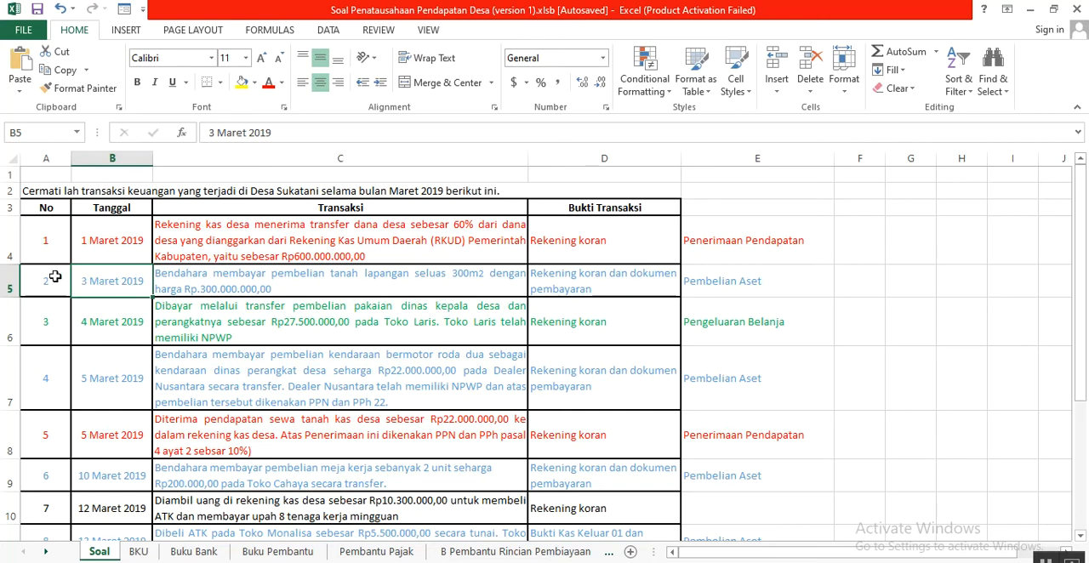
{"action": "left_click_drag", "start_coordinate": [46, 276], "coordinate": [566, 284]}
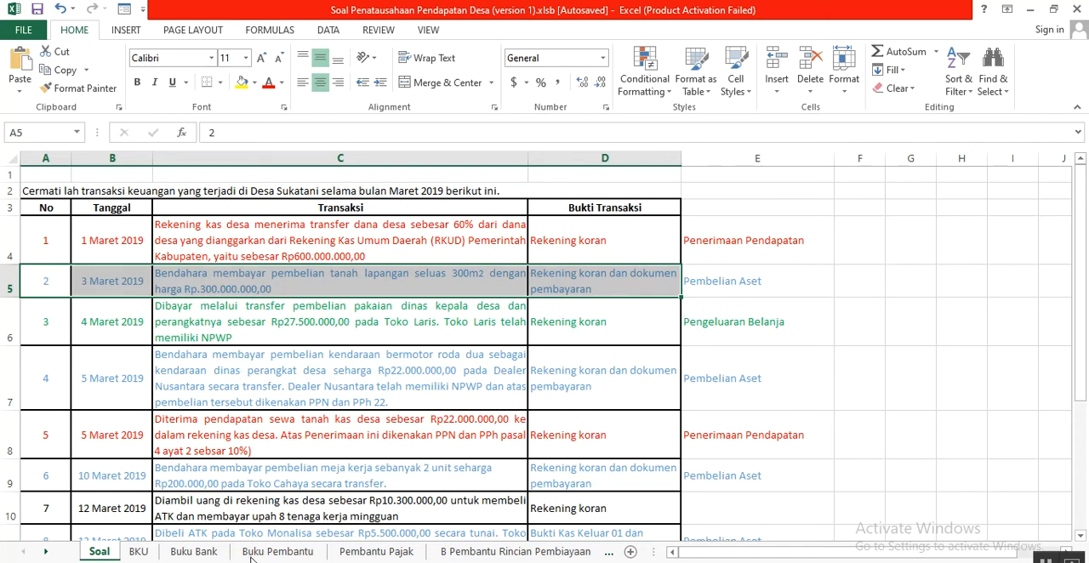
{"action": "left_click", "coordinate": [141, 553]}
{"action": "left_click_drag", "start_coordinate": [42, 283], "coordinate": [800, 287]}
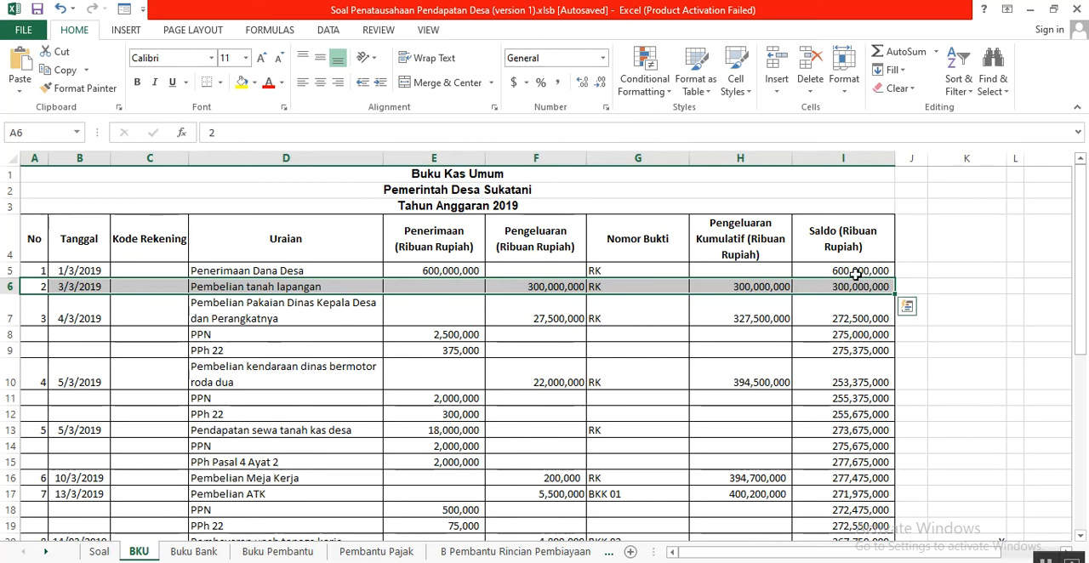
- Check the Saldo of the land purchase in BKU against the previous balance and the purchase's Pengeluaran amount
{"action": "left_click", "coordinate": [849, 287]}
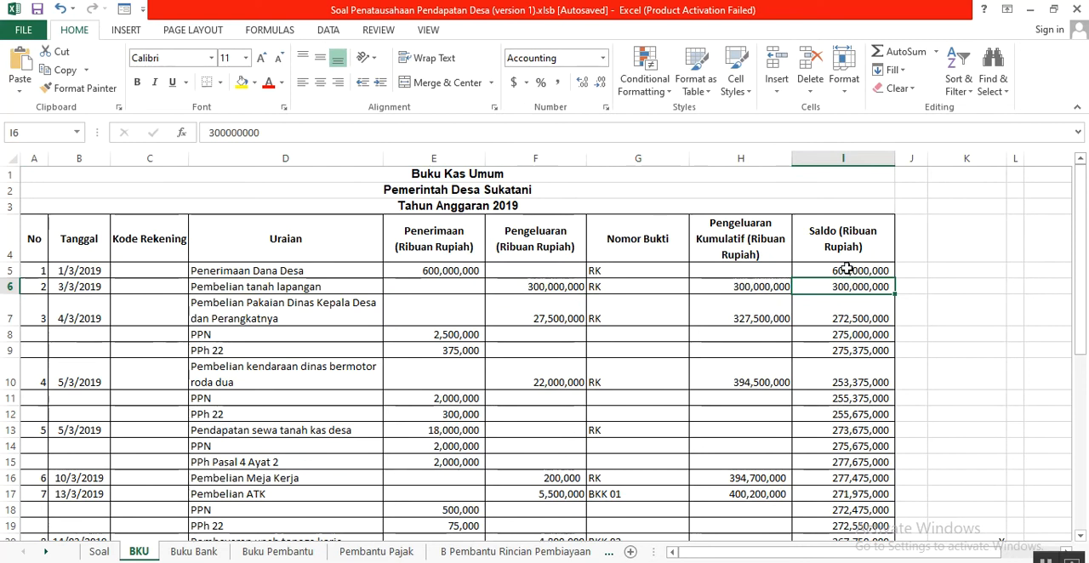
{"action": "left_click", "coordinate": [847, 269]}
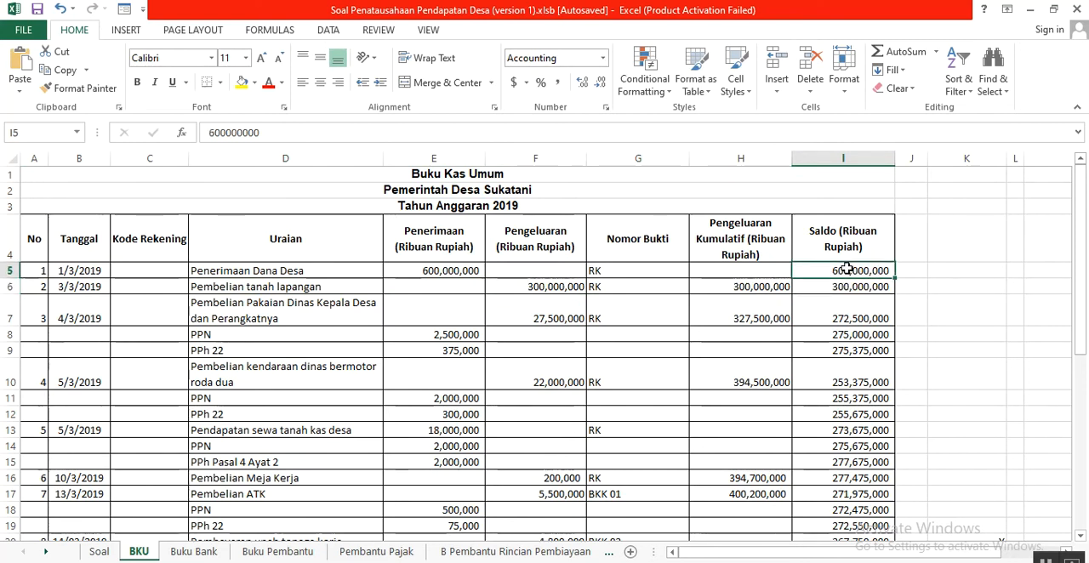
{"action": "left_click", "coordinate": [551, 288]}
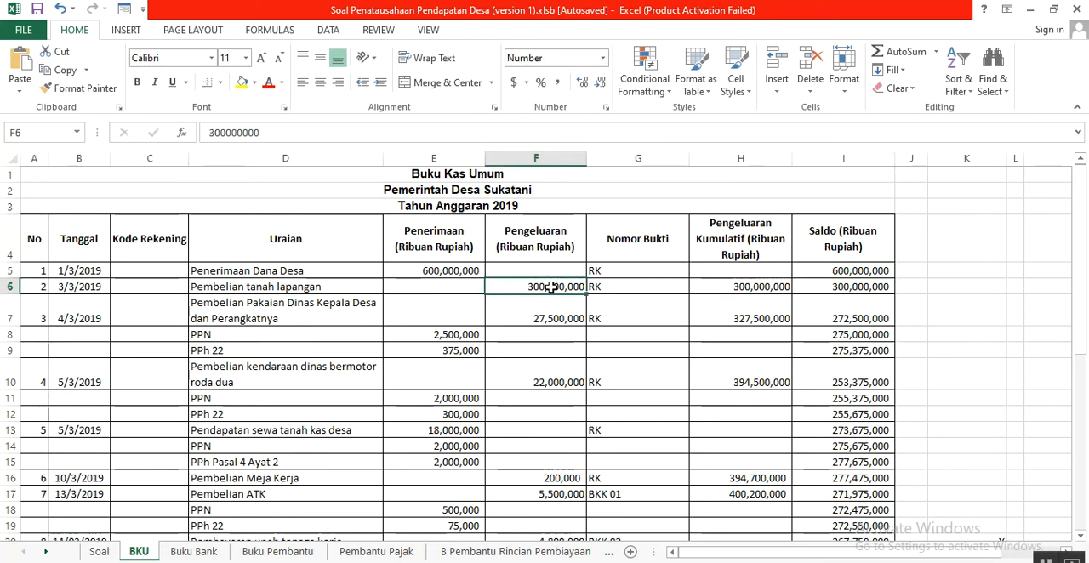
{"action": "left_click", "coordinate": [819, 291]}
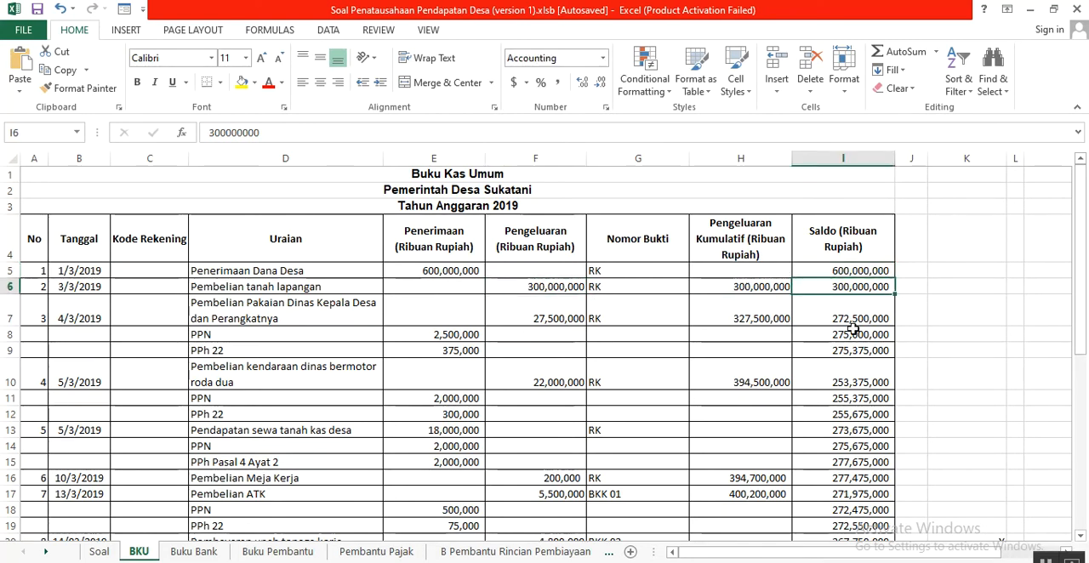
{"action": "left_click", "coordinate": [674, 562]}
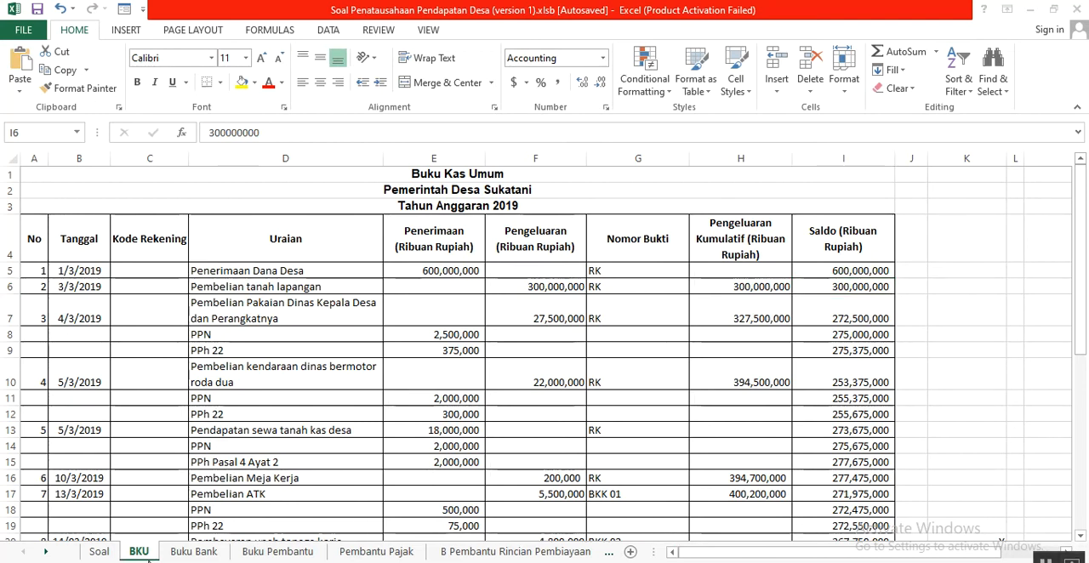
{"action": "left_click", "coordinate": [119, 553]}
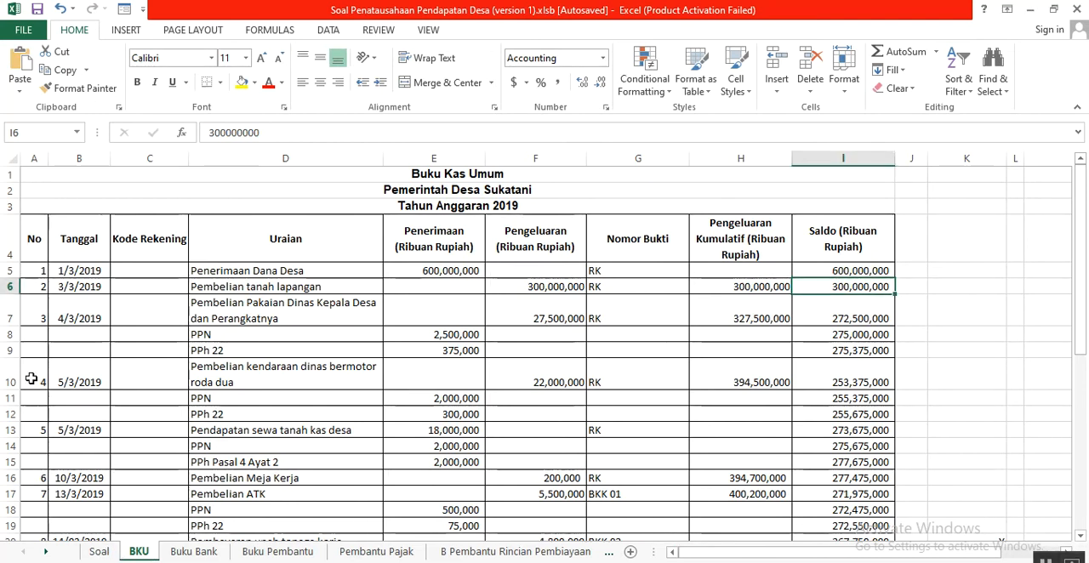
- Review transaction 3, the official clothing purchase, on the Soal sheet and examine its matching row 7 in the BKU sheet
{"action": "left_click", "coordinate": [92, 553]}
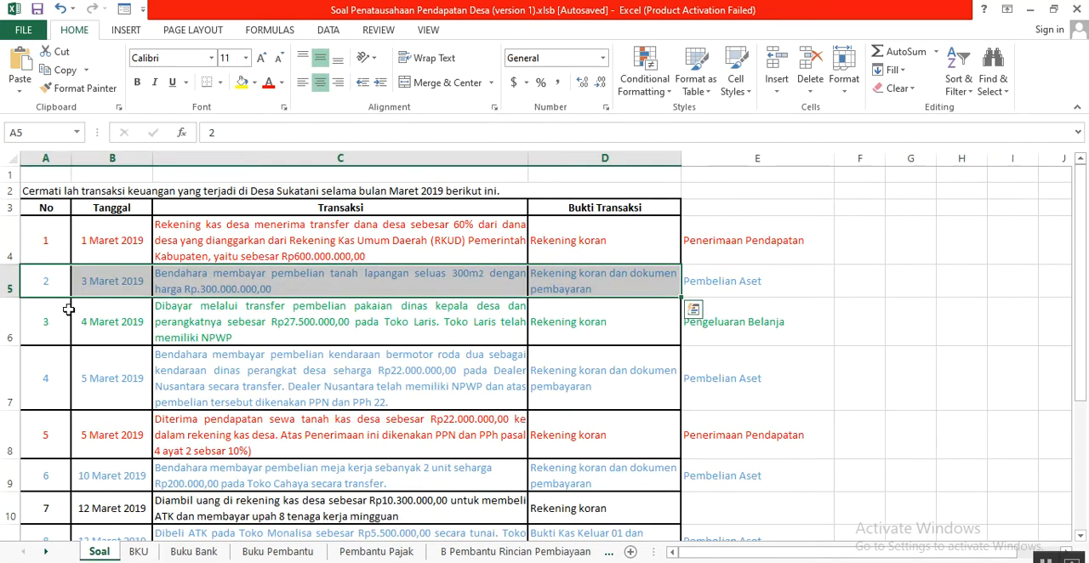
{"action": "left_click_drag", "start_coordinate": [52, 324], "coordinate": [569, 306]}
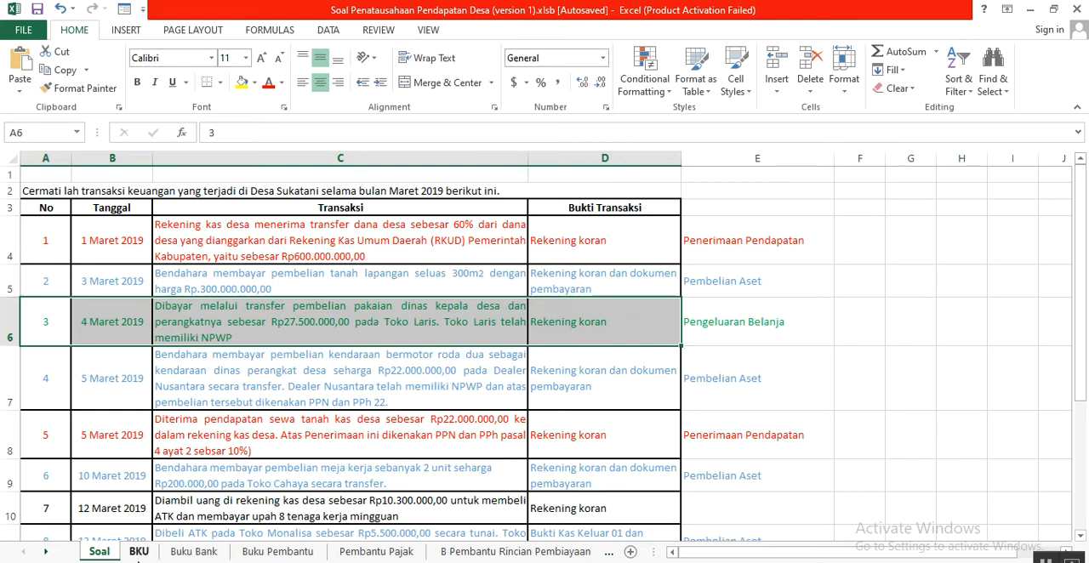
{"action": "left_click", "coordinate": [138, 552]}
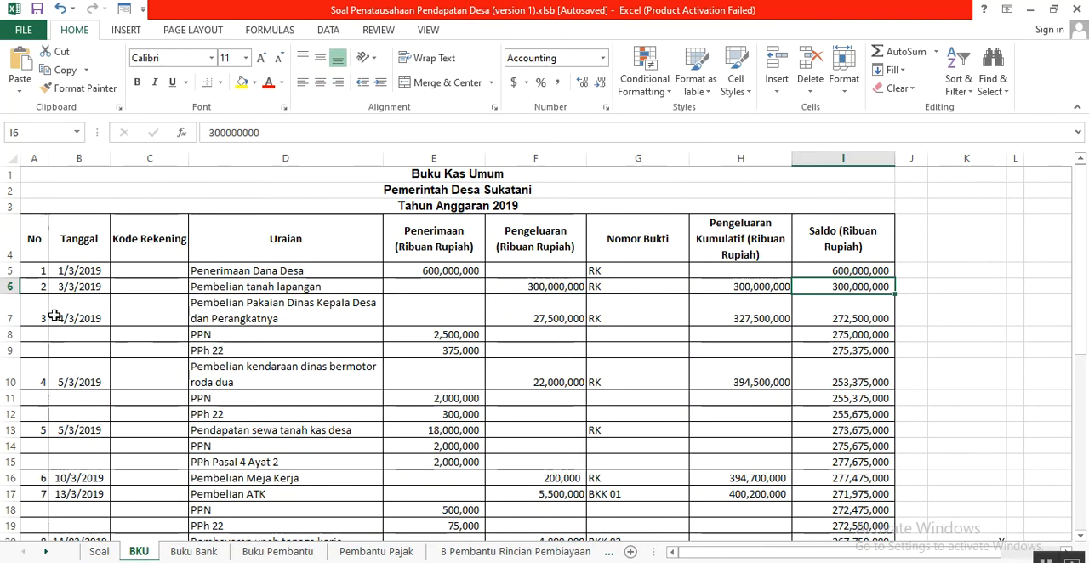
{"action": "left_click_drag", "start_coordinate": [36, 314], "coordinate": [773, 318]}
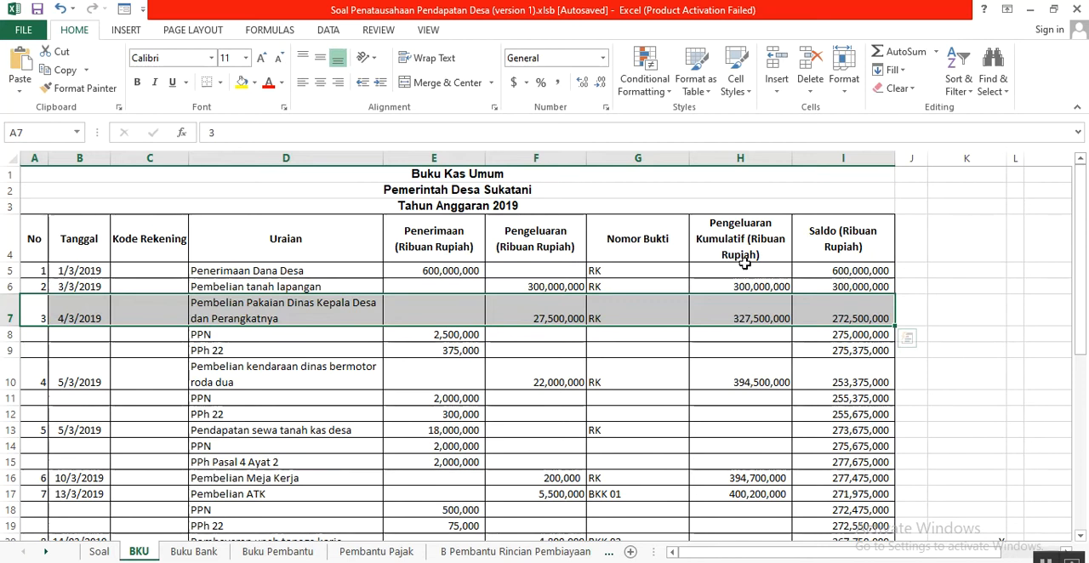
- Check the Saldo of the official clothing purchase in BKU against the balance in I6 and the expenditure in F7
{"action": "left_click", "coordinate": [832, 317]}
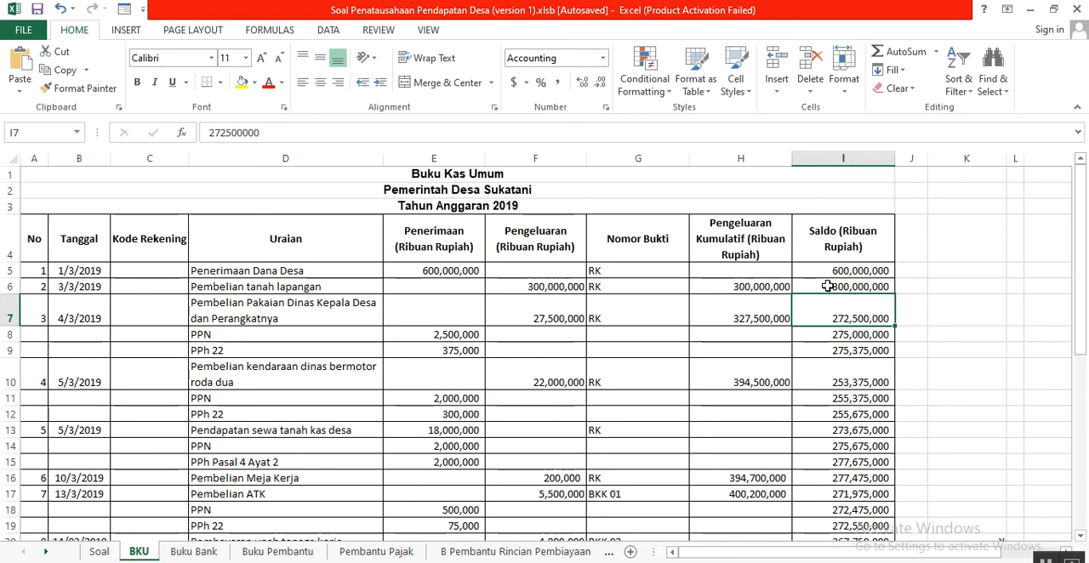
{"action": "left_click", "coordinate": [827, 286]}
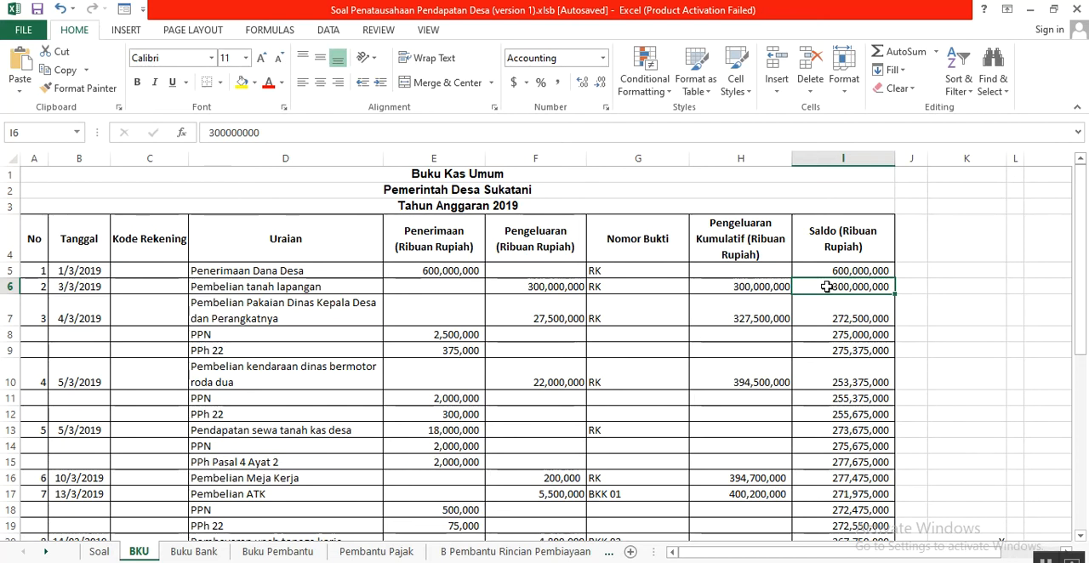
{"action": "left_click", "coordinate": [515, 313]}
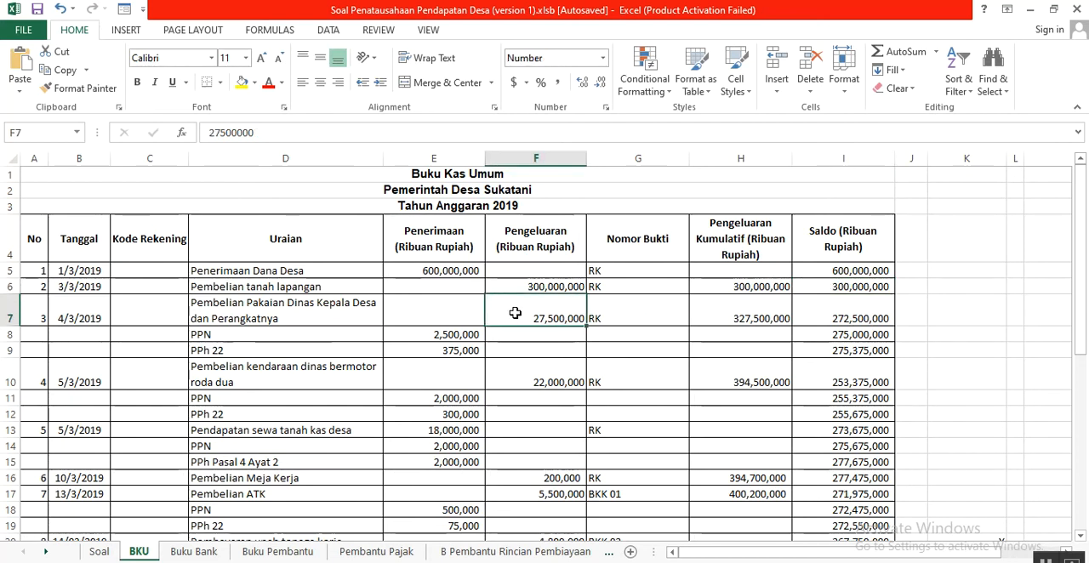
{"action": "left_click", "coordinate": [837, 316]}
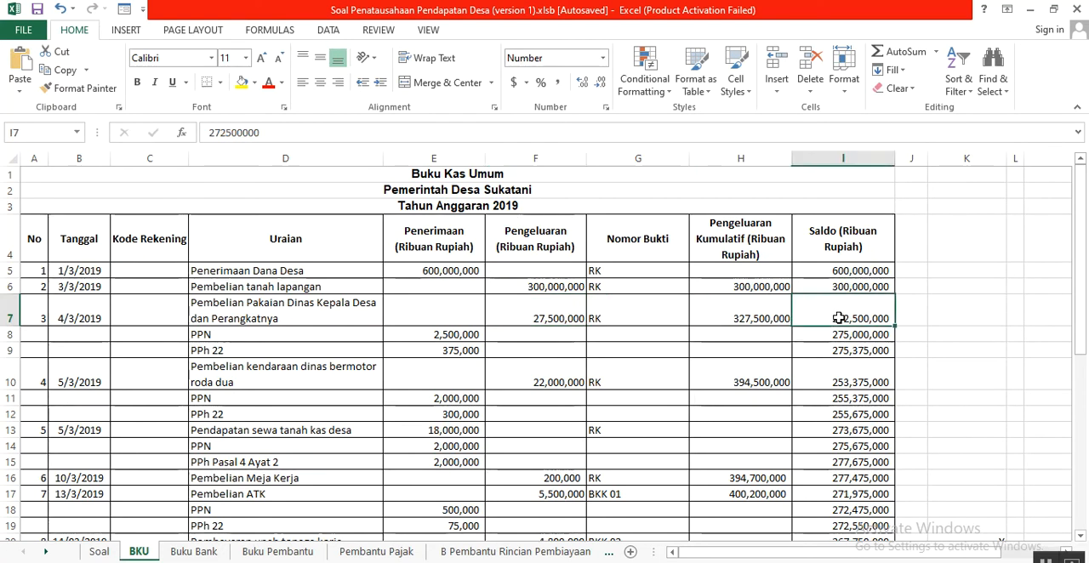
{"action": "left_click", "coordinate": [851, 288]}
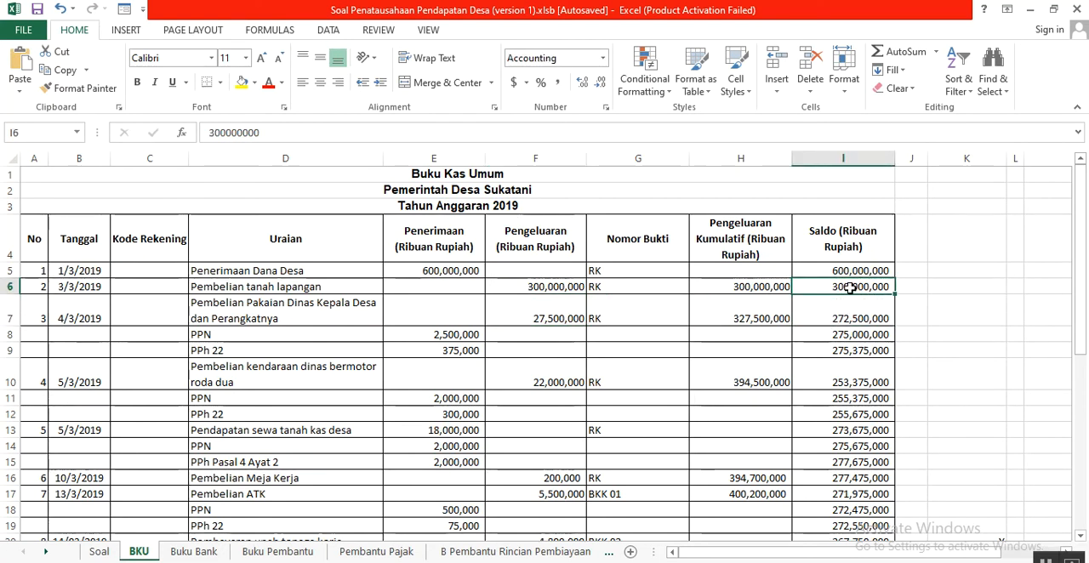
{"action": "left_click", "coordinate": [543, 316]}
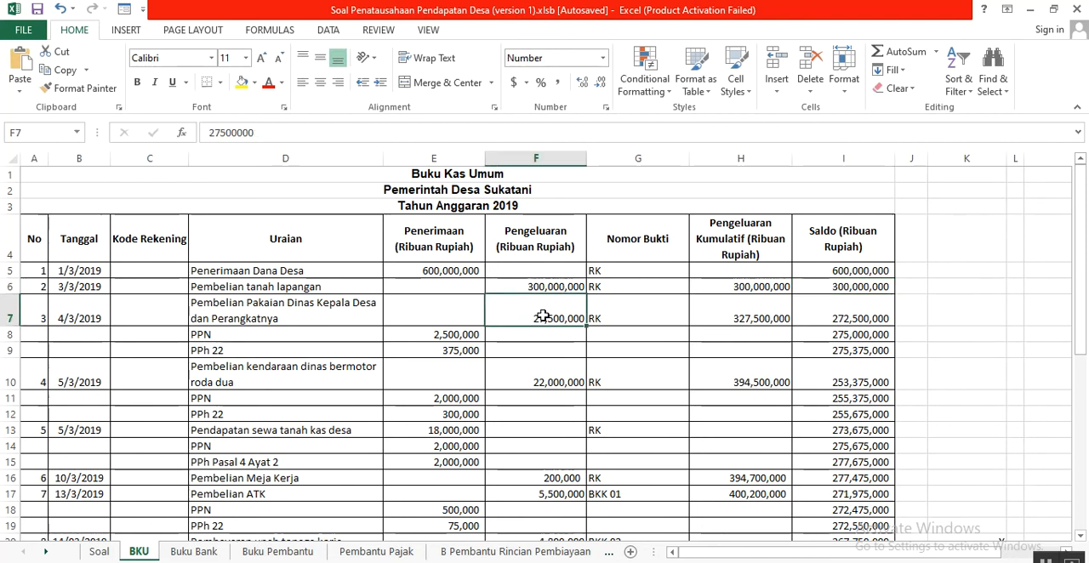
{"action": "left_click", "coordinate": [846, 322]}
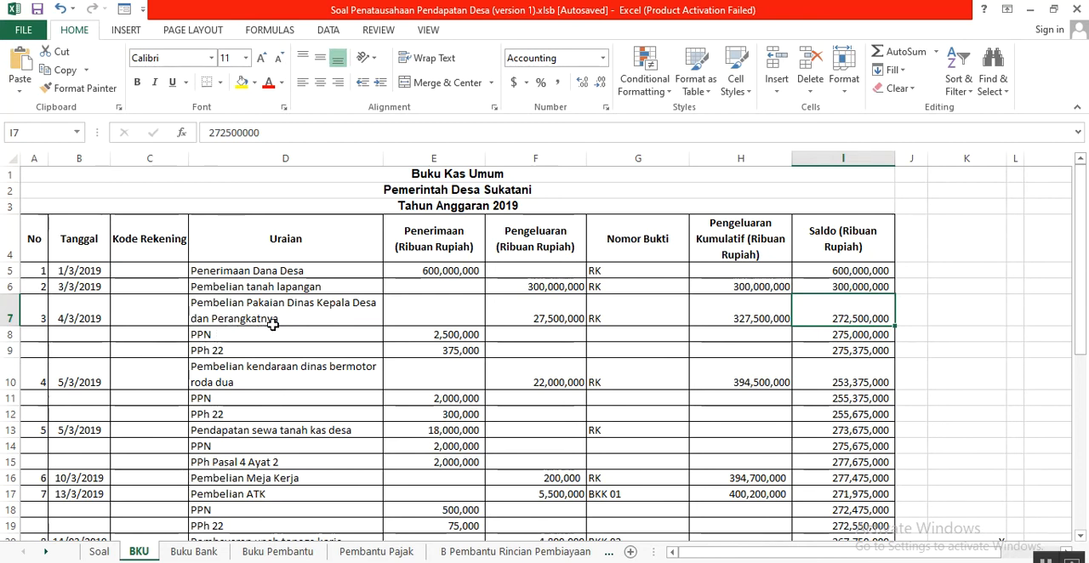
- Reread transaction 3 on the Soal sheet and examine its PPN and PPh 22 calculations below the BKU table
{"action": "left_click", "coordinate": [100, 552]}
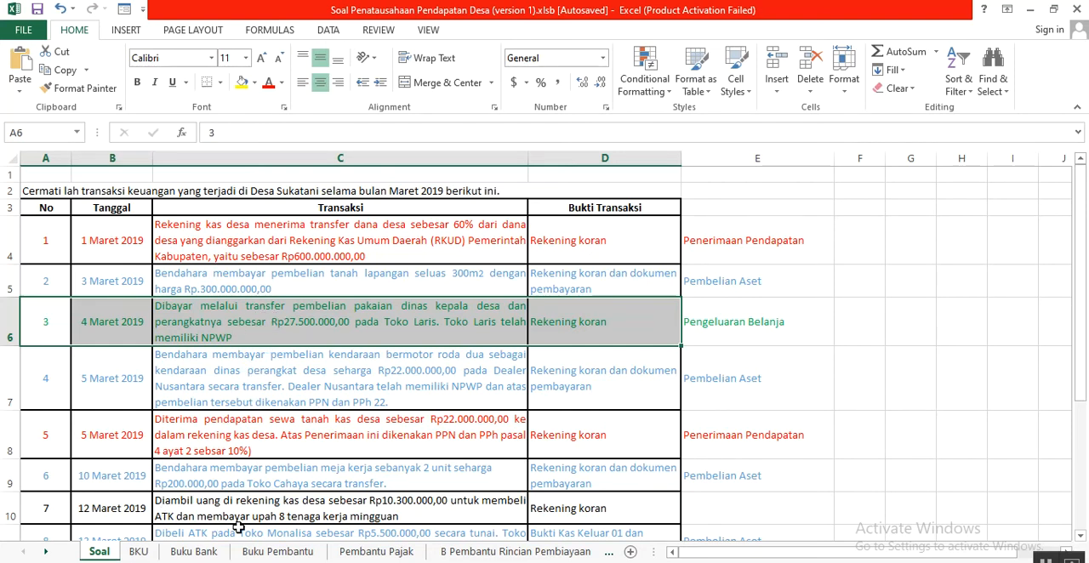
{"action": "left_click", "coordinate": [139, 552]}
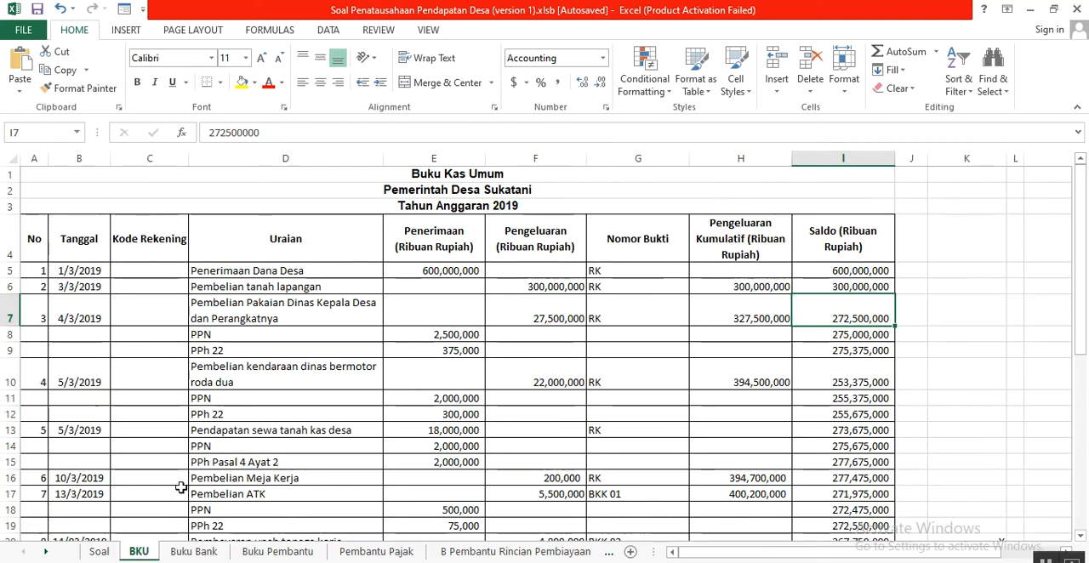
{"action": "scroll", "coordinate": [192, 447], "scroll_direction": "down", "scroll_amount": 4}
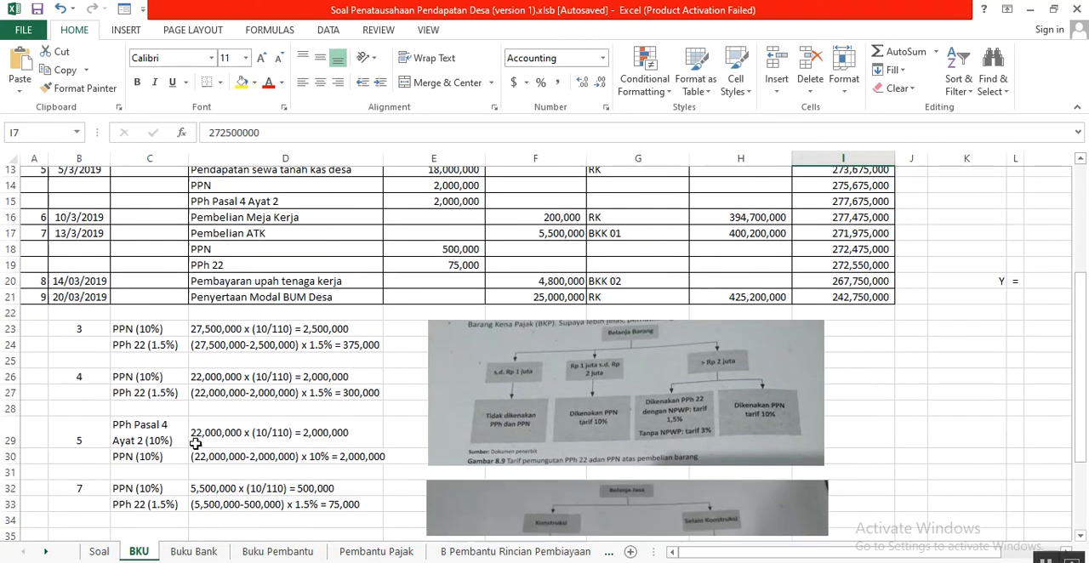
- Enlarge the Belanja Barang tax-rate chart picture beside the tax calculations in the BKU sheet
{"action": "scroll", "coordinate": [196, 443], "scroll_direction": "down", "scroll_amount": 2}
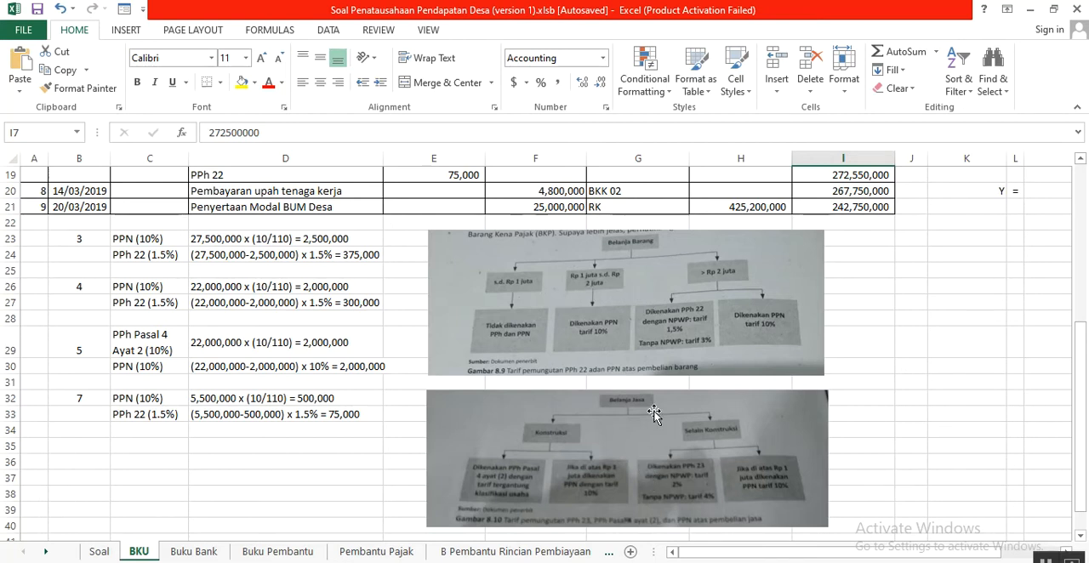
{"action": "left_click", "coordinate": [655, 308]}
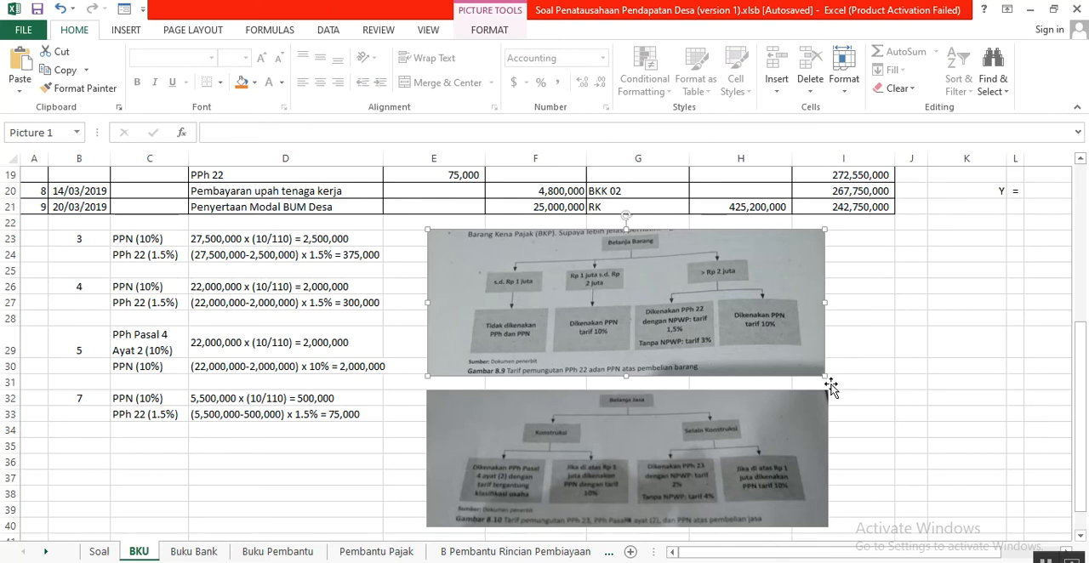
{"action": "left_click_drag", "start_coordinate": [825, 377], "coordinate": [924, 490]}
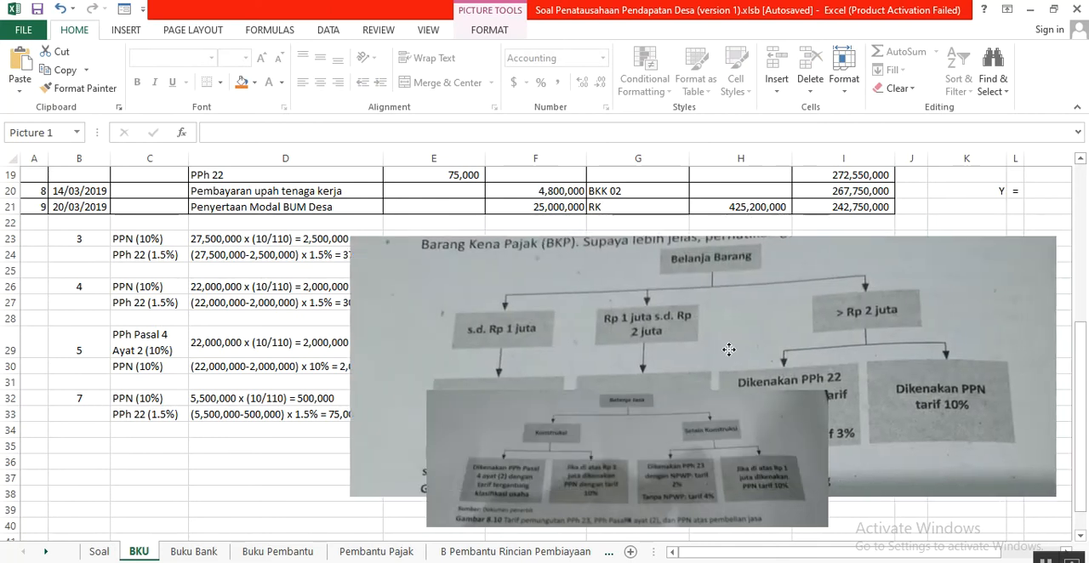
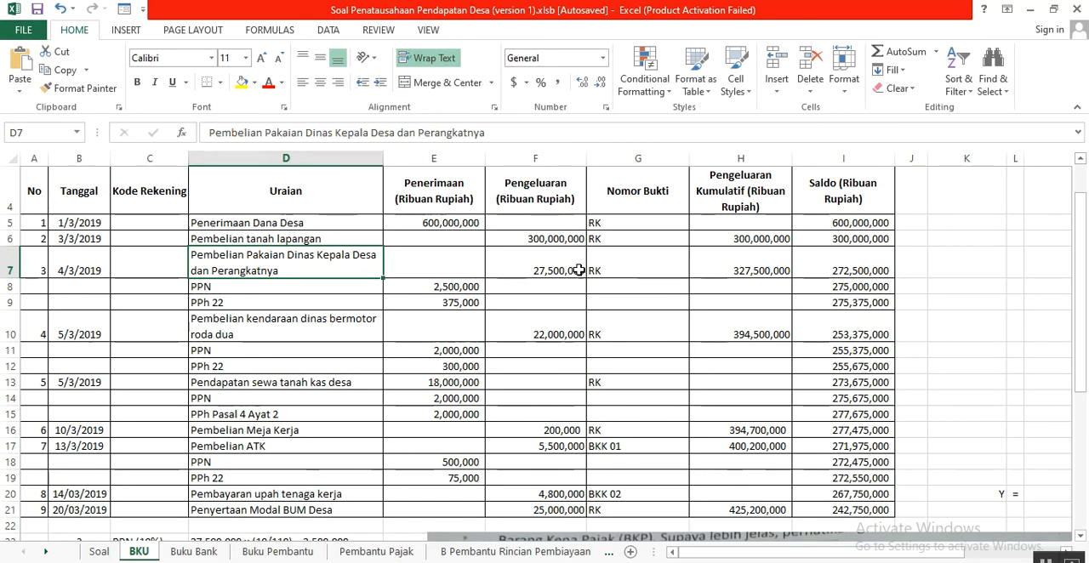
- Consult the Belanja Barang tax-rate chart and examine transaction 3's PPN and PPh 22 calculations in B23:D24
{"action": "scroll", "coordinate": [566, 276], "scroll_direction": "down", "scroll_amount": 4}
{"action": "scroll", "coordinate": [647, 340], "scroll_direction": "down", "scroll_amount": 1}
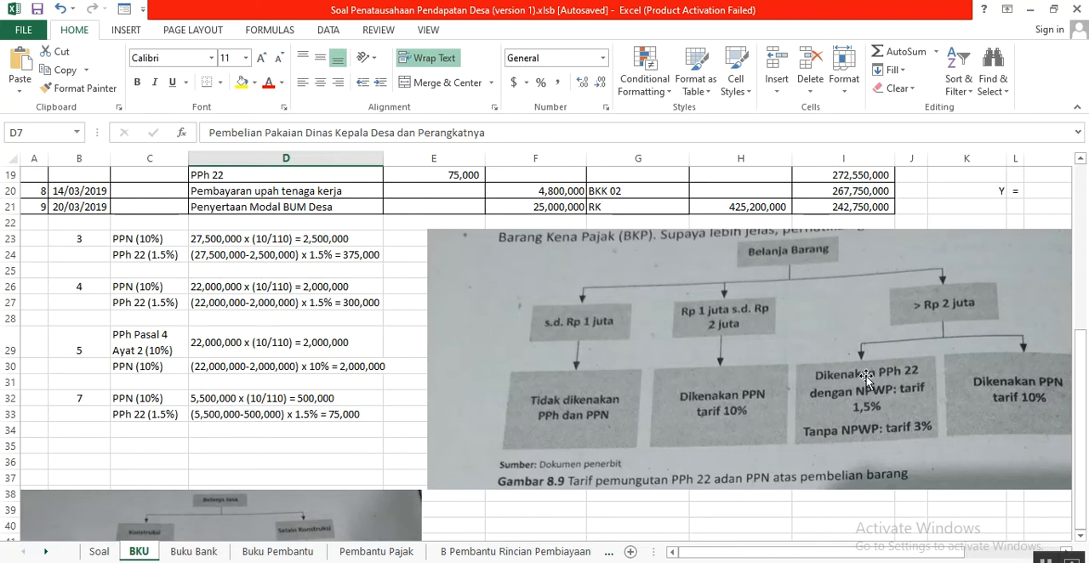
{"action": "scroll", "coordinate": [831, 425], "scroll_direction": "up", "scroll_amount": 3}
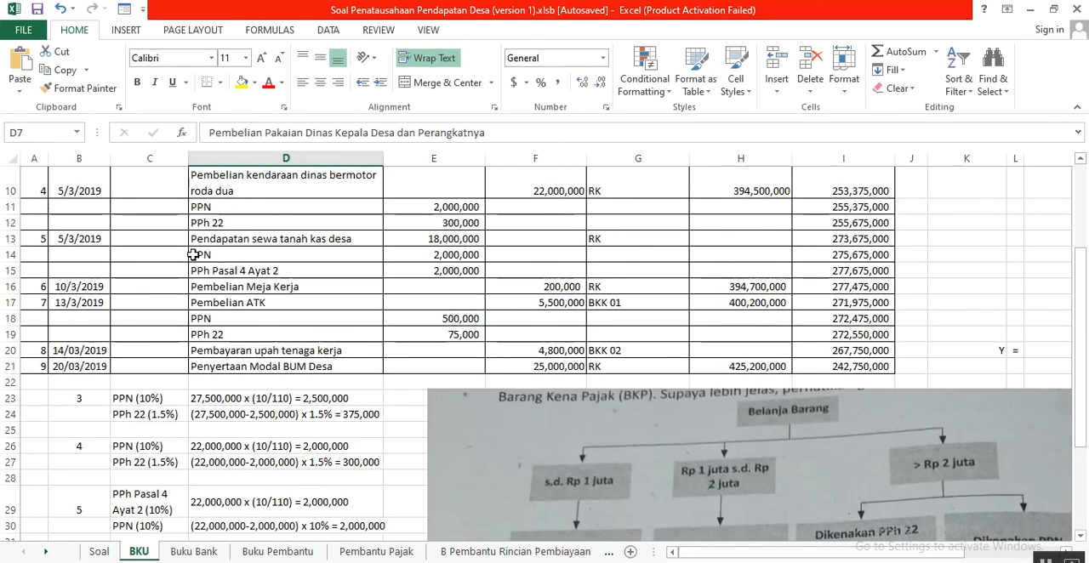
{"action": "left_click", "coordinate": [234, 209]}
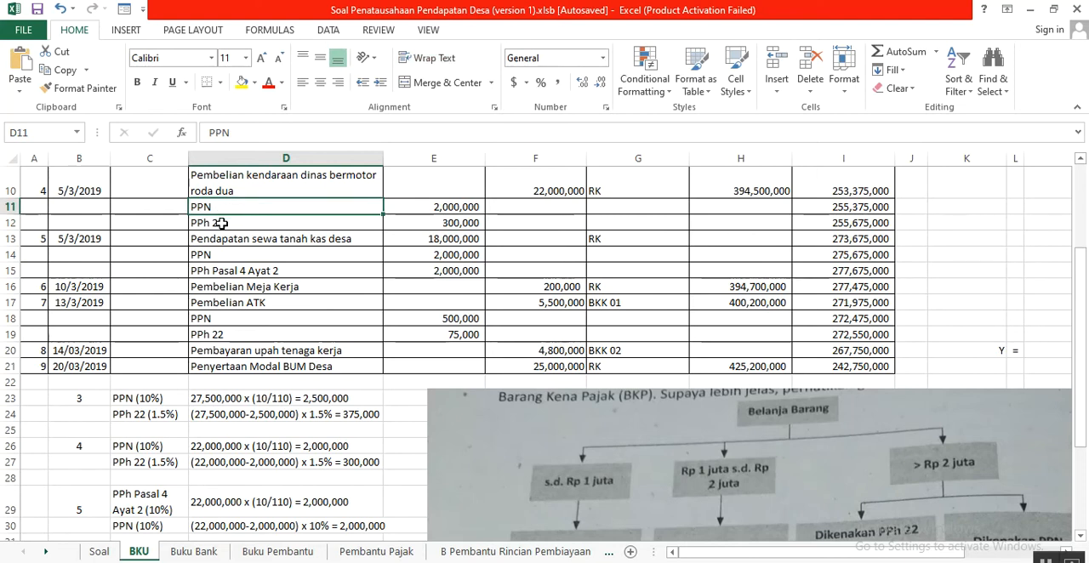
{"action": "left_click", "coordinate": [220, 225]}
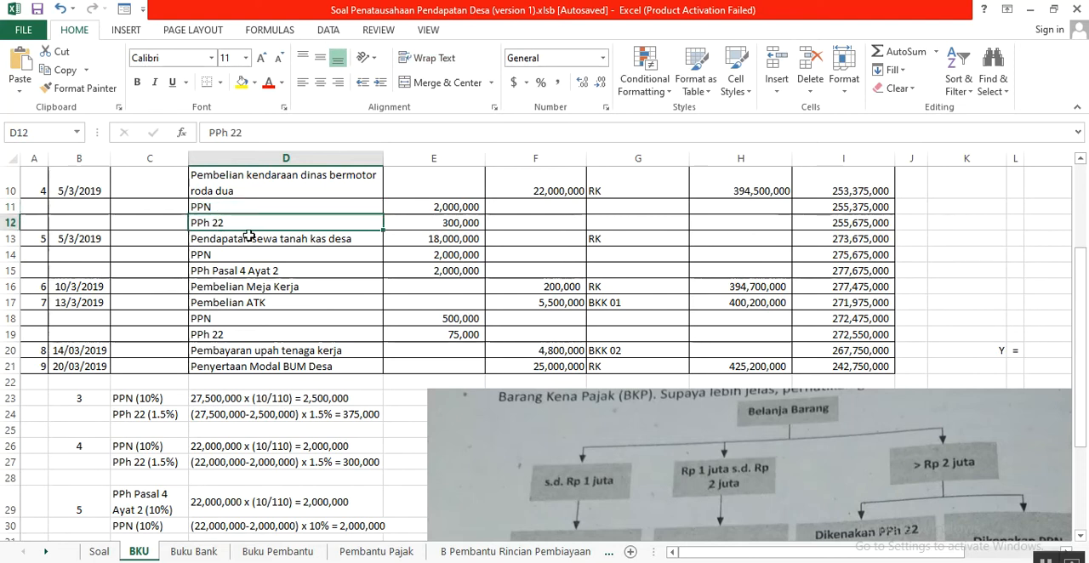
{"action": "left_click_drag", "start_coordinate": [92, 398], "coordinate": [319, 416]}
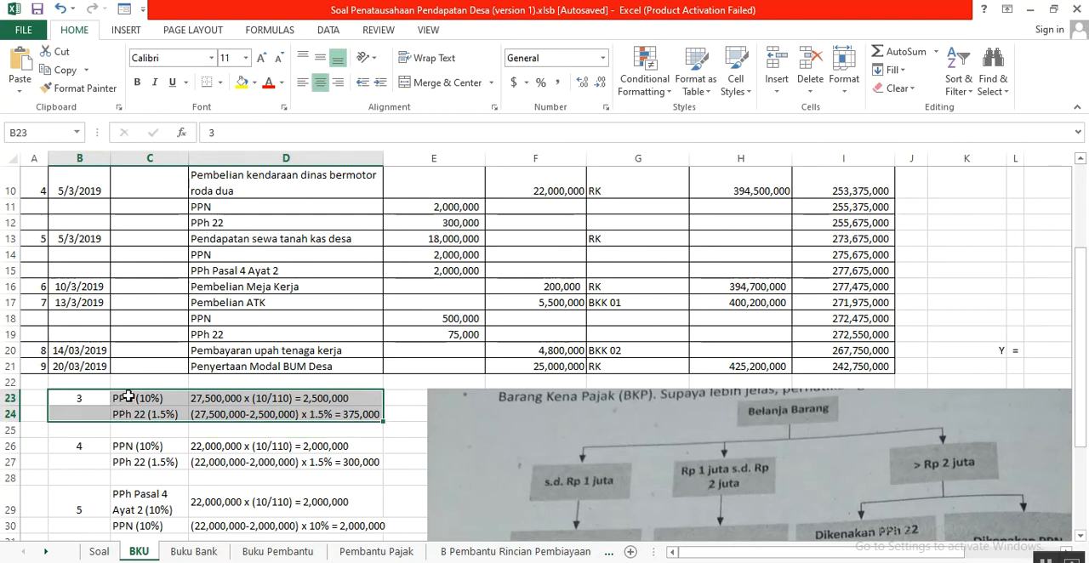
{"action": "scroll", "coordinate": [676, 431], "scroll_direction": "down", "scroll_amount": 1}
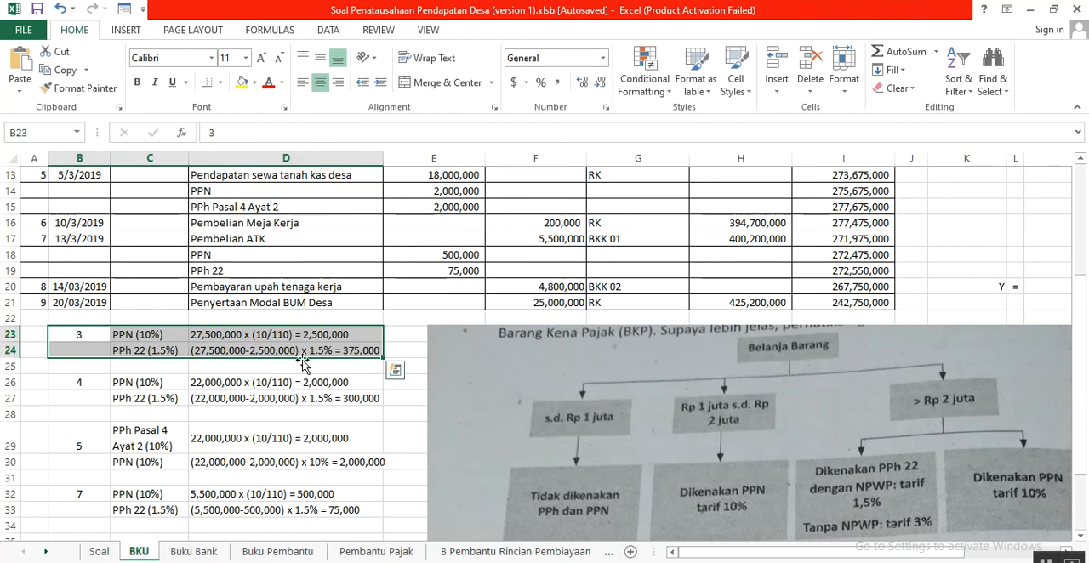
{"action": "scroll", "coordinate": [138, 338], "scroll_direction": "up", "scroll_amount": 1}
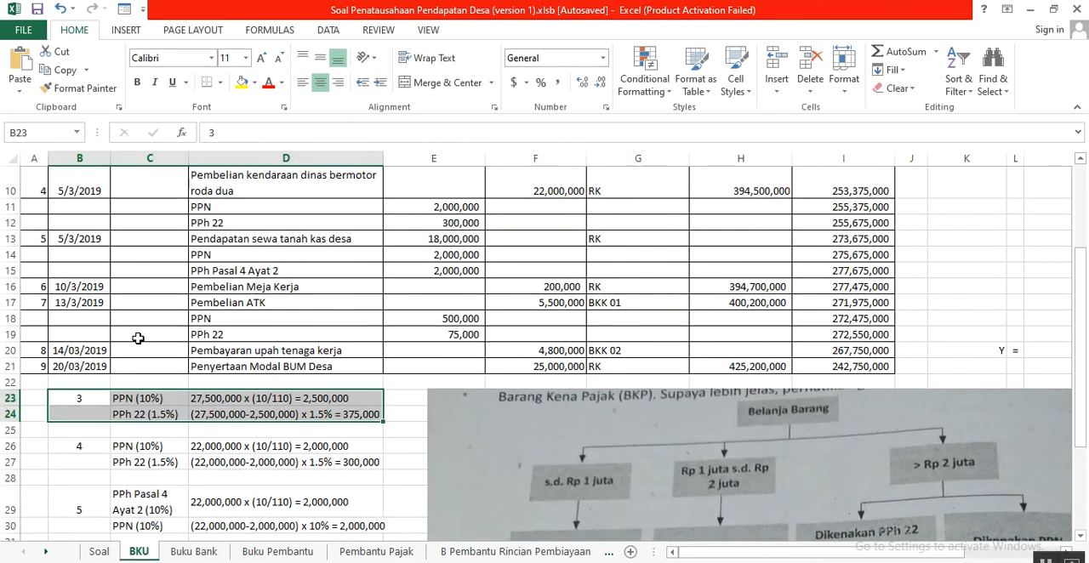
- Examine the 10% PPN calculation for transaction 3 in row 23 against the clothing expenditure in F7
{"action": "left_click", "coordinate": [259, 403]}
{"action": "left_click", "coordinate": [145, 397]}
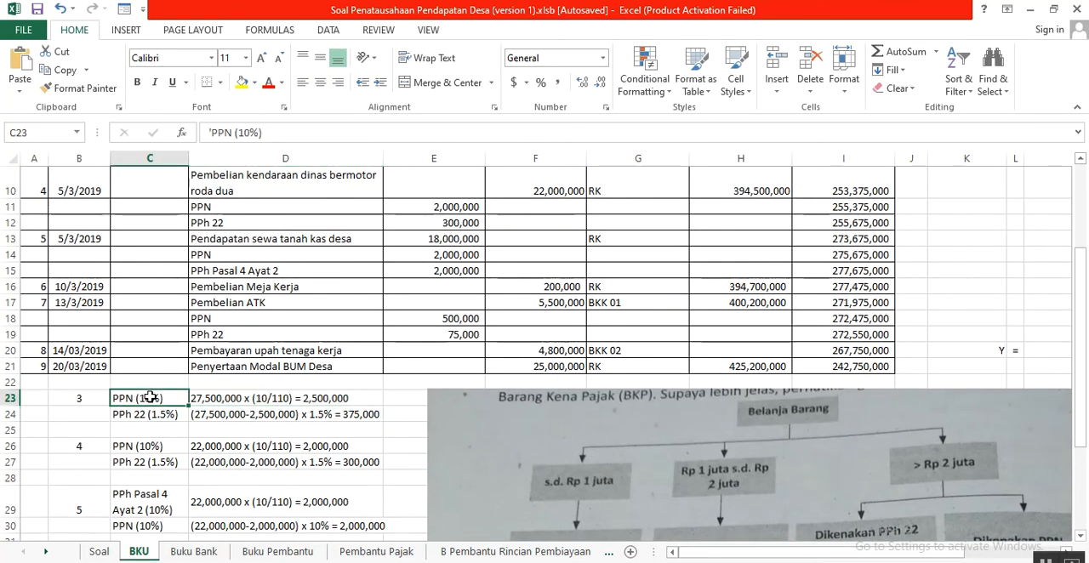
{"action": "left_click_drag", "start_coordinate": [202, 398], "coordinate": [239, 401]}
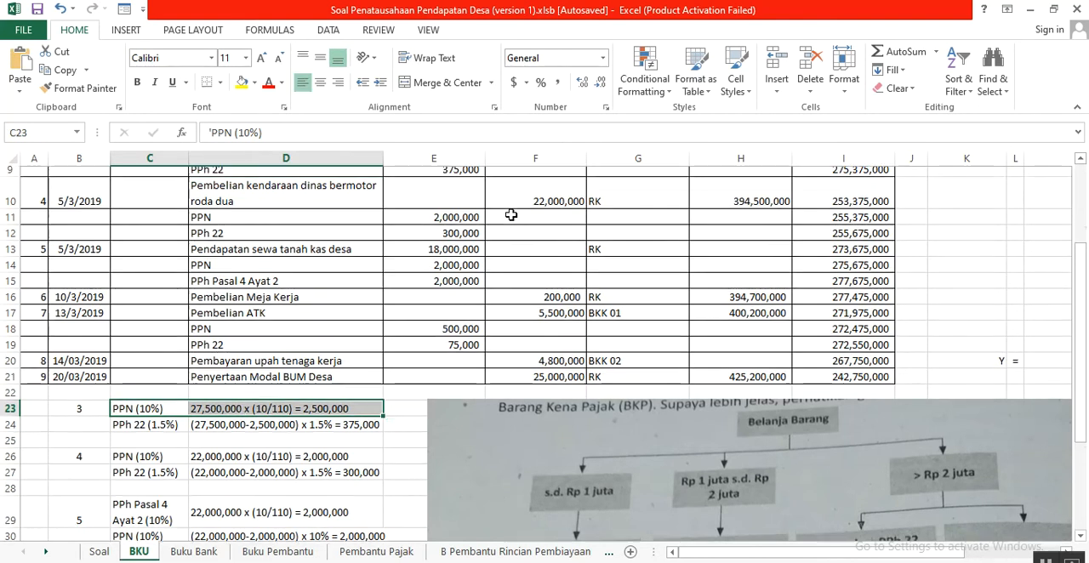
{"action": "scroll", "coordinate": [532, 211], "scroll_direction": "up", "scroll_amount": 1}
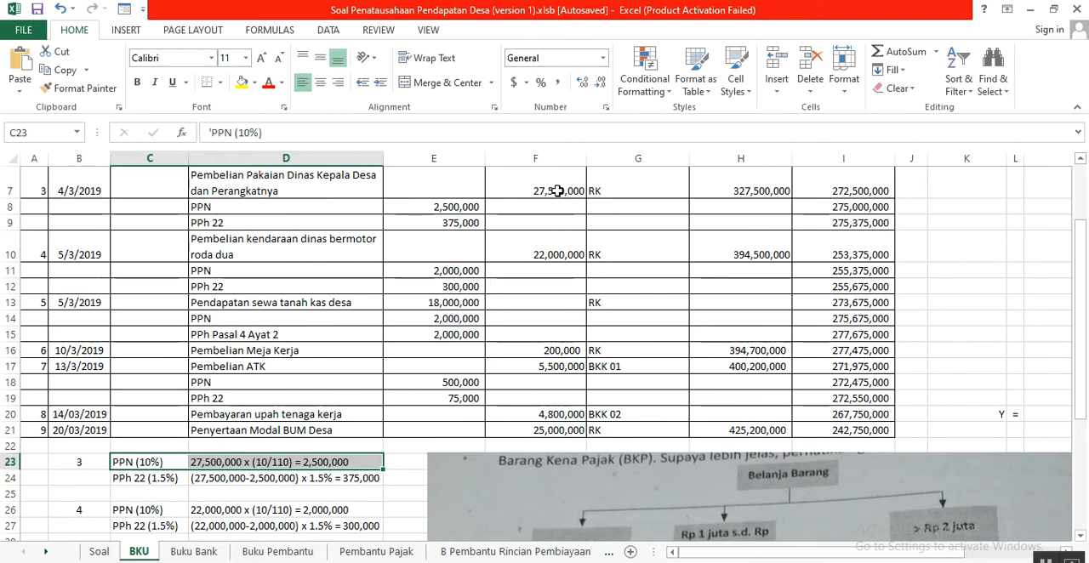
{"action": "scroll", "coordinate": [347, 459], "scroll_direction": "down", "scroll_amount": 1}
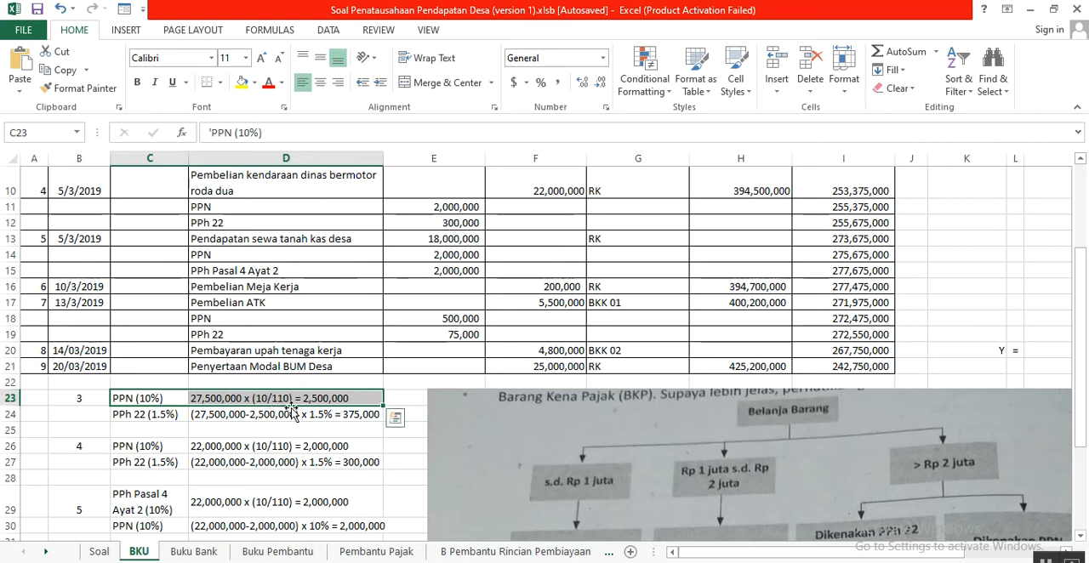
{"action": "left_click", "coordinate": [337, 398]}
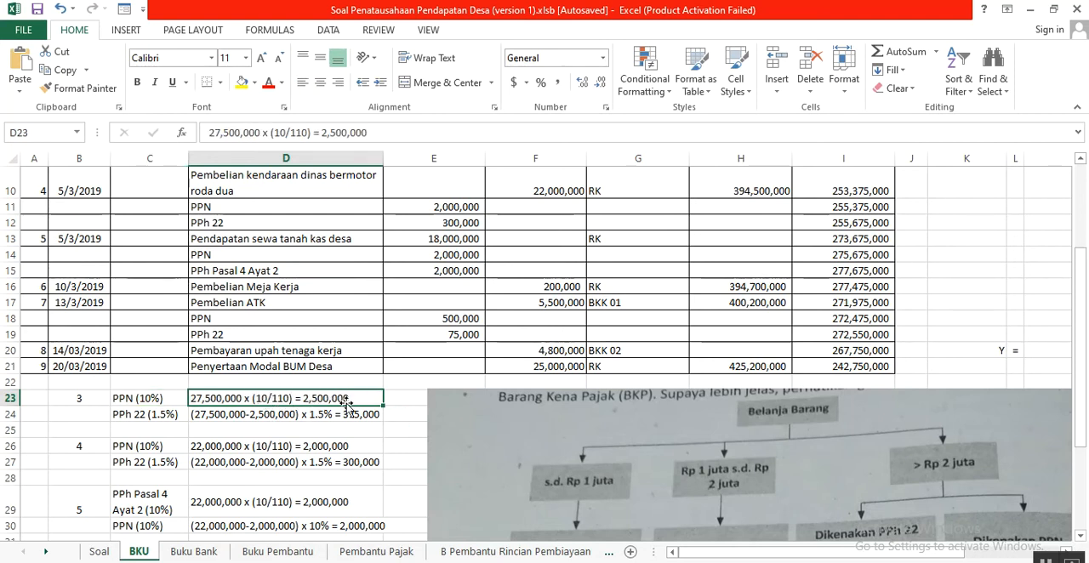
- Locate the PPN of the official clothing purchase in the Penerimaan column, cell E8 of the BKU table
{"action": "left_click", "coordinate": [271, 205]}
{"action": "scroll", "coordinate": [271, 205], "scroll_direction": "up", "scroll_amount": 1}
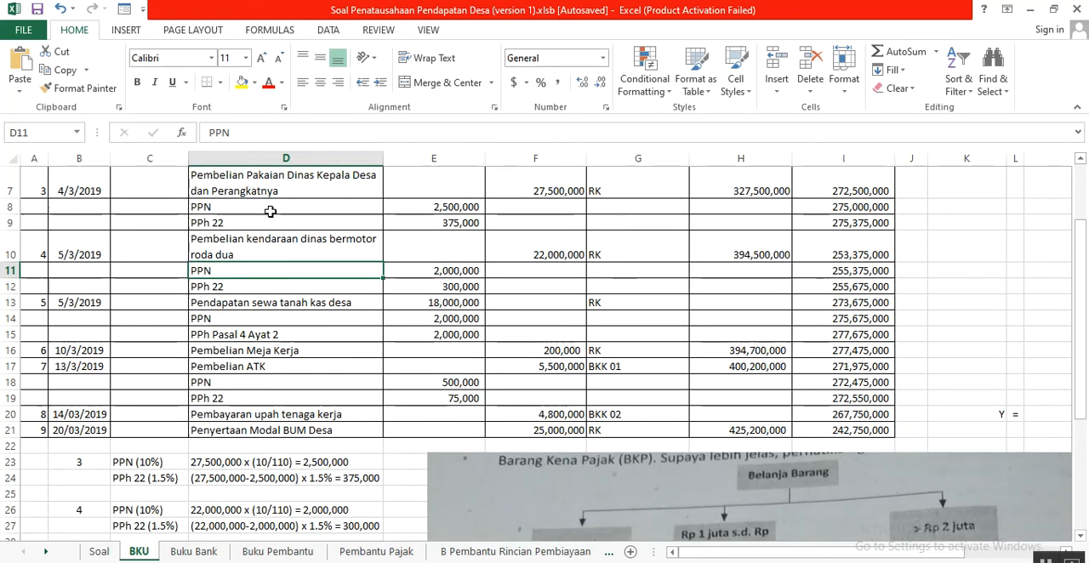
{"action": "scroll", "coordinate": [272, 209], "scroll_direction": "down", "scroll_amount": 1}
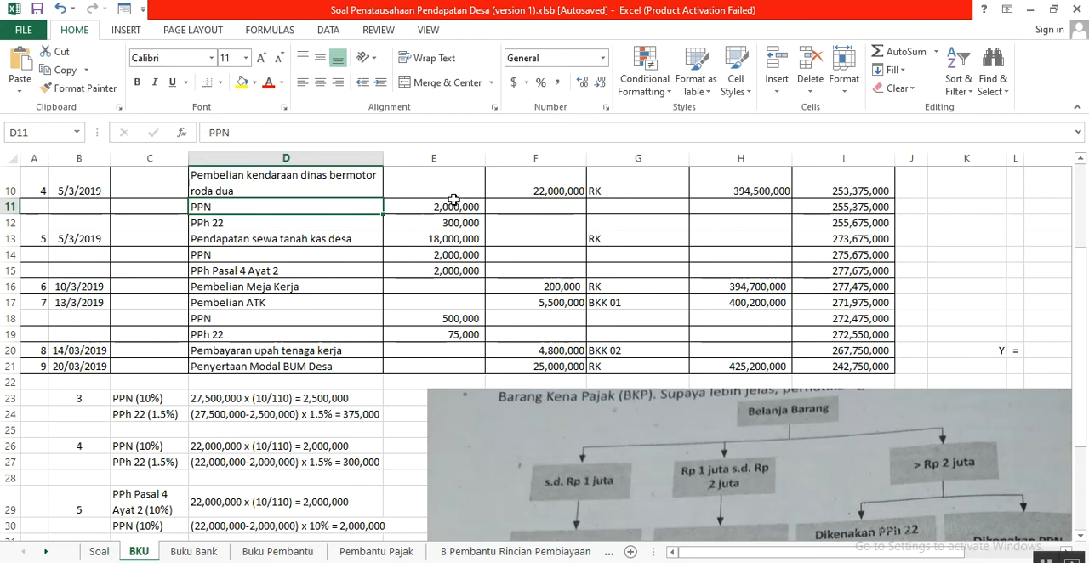
{"action": "scroll", "coordinate": [456, 205], "scroll_direction": "up", "scroll_amount": 2}
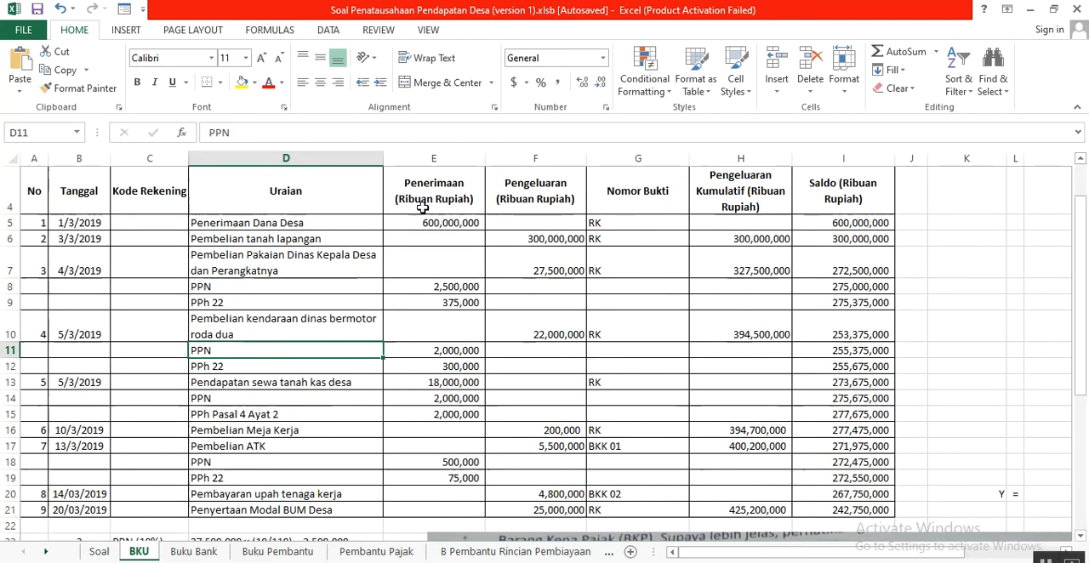
{"action": "left_click", "coordinate": [434, 258]}
{"action": "left_click", "coordinate": [436, 285]}
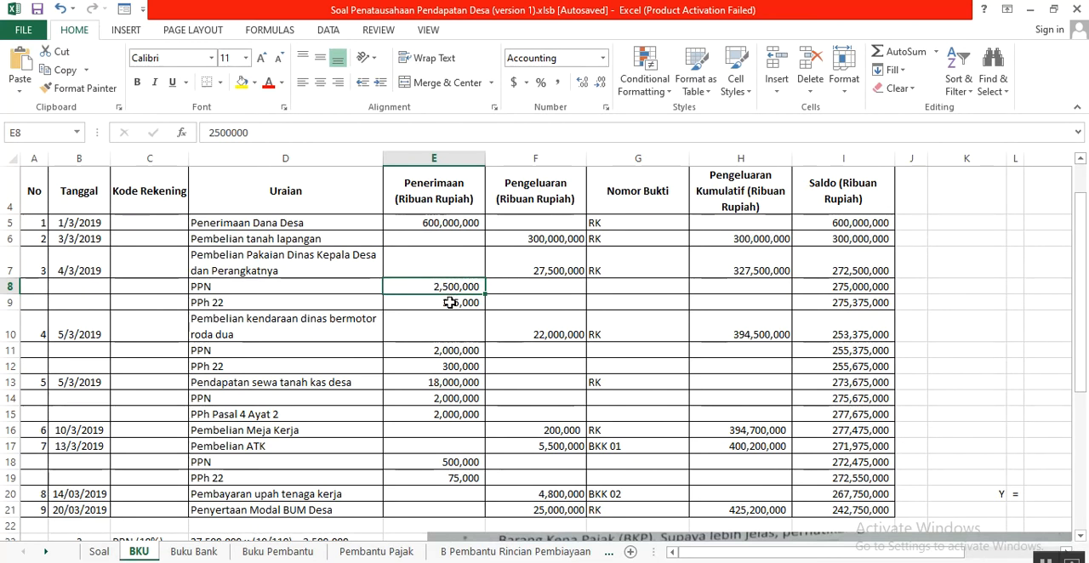
- Examine transaction 3's 1.5% PPh 22 calculation in D24 and trace its deducted PPN back to D23
{"action": "scroll", "coordinate": [449, 304], "scroll_direction": "down", "scroll_amount": 1}
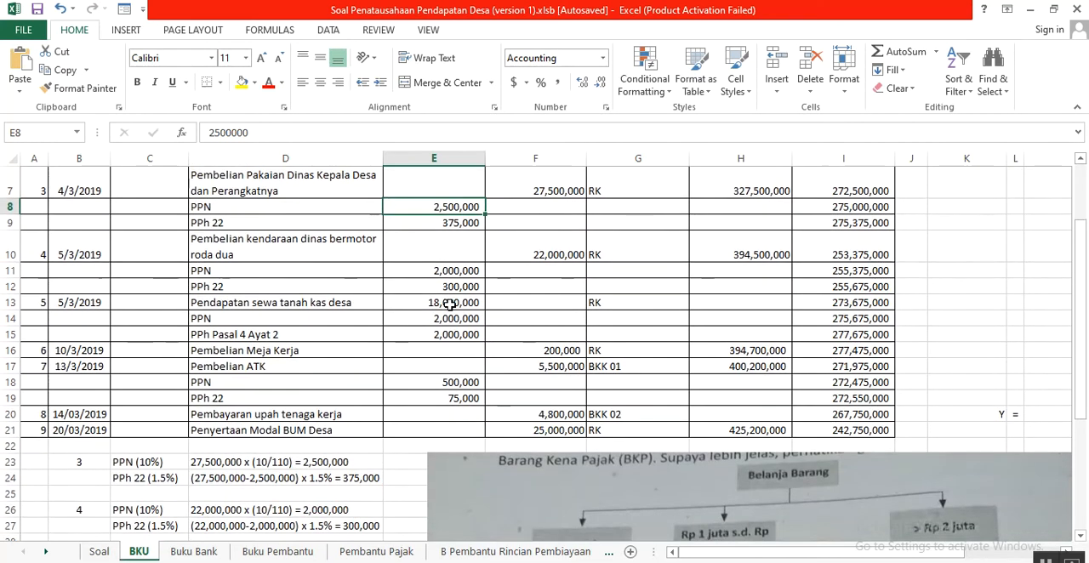
{"action": "scroll", "coordinate": [450, 304], "scroll_direction": "down", "scroll_amount": 1}
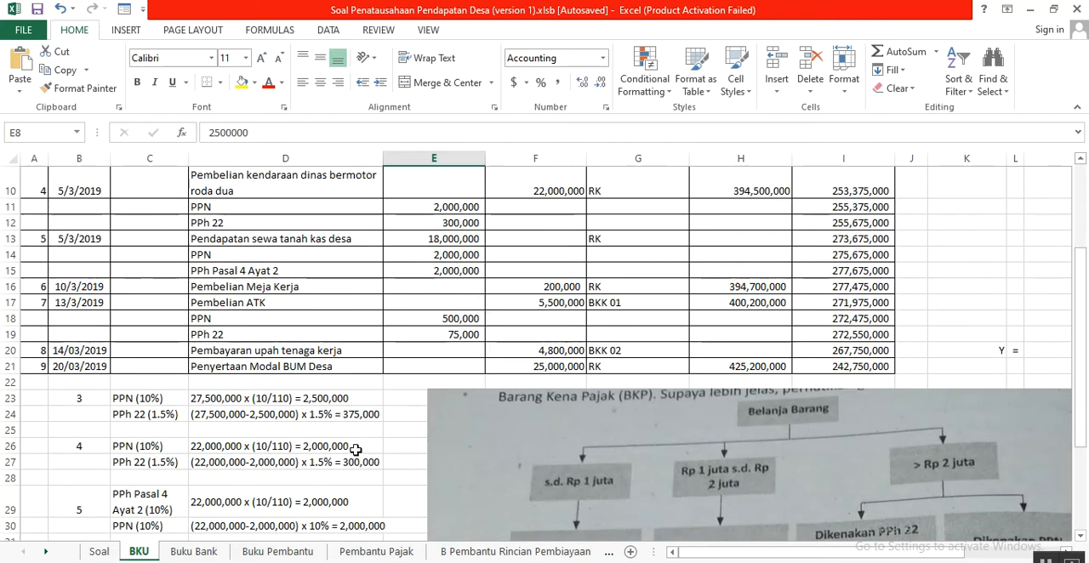
{"action": "left_click", "coordinate": [135, 417]}
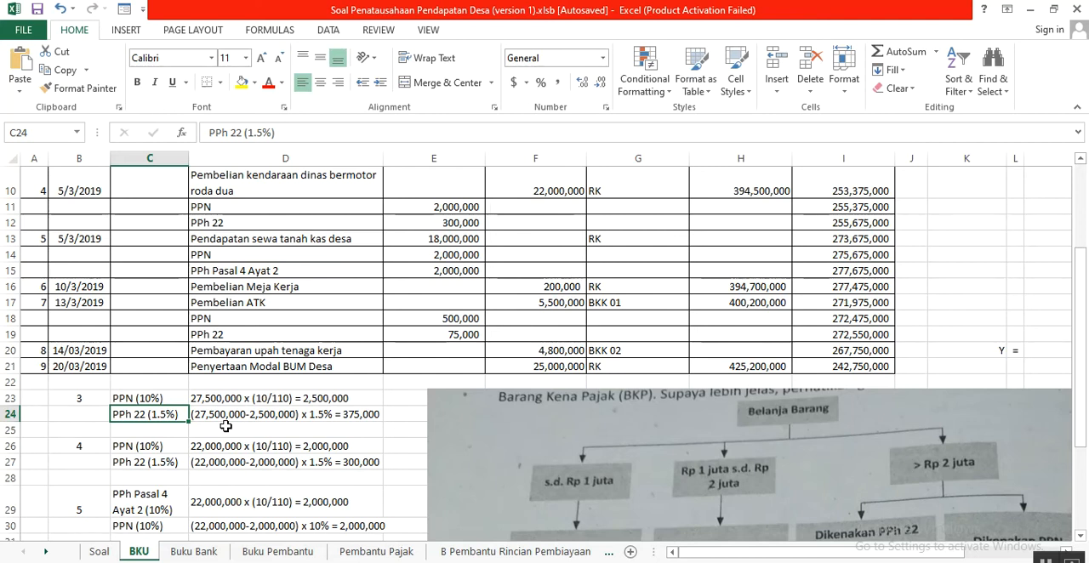
{"action": "left_click", "coordinate": [222, 400]}
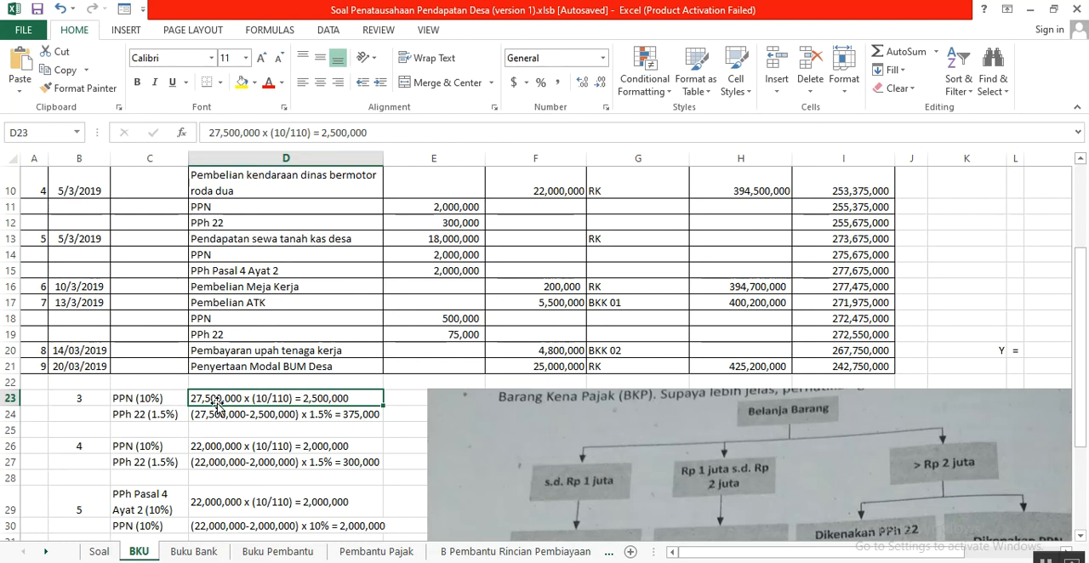
{"action": "left_click", "coordinate": [210, 414]}
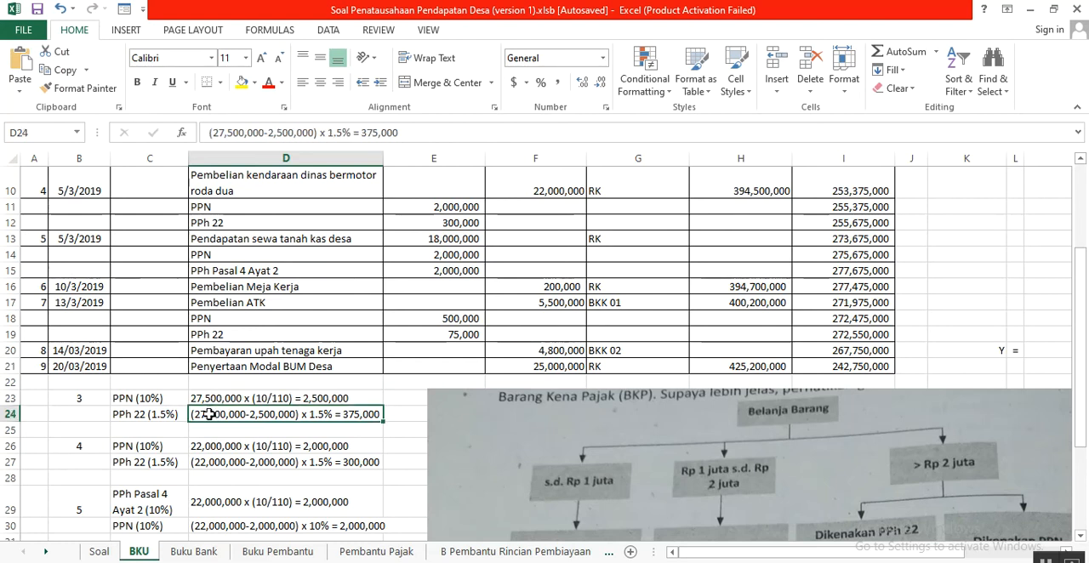
{"action": "left_click", "coordinate": [326, 398]}
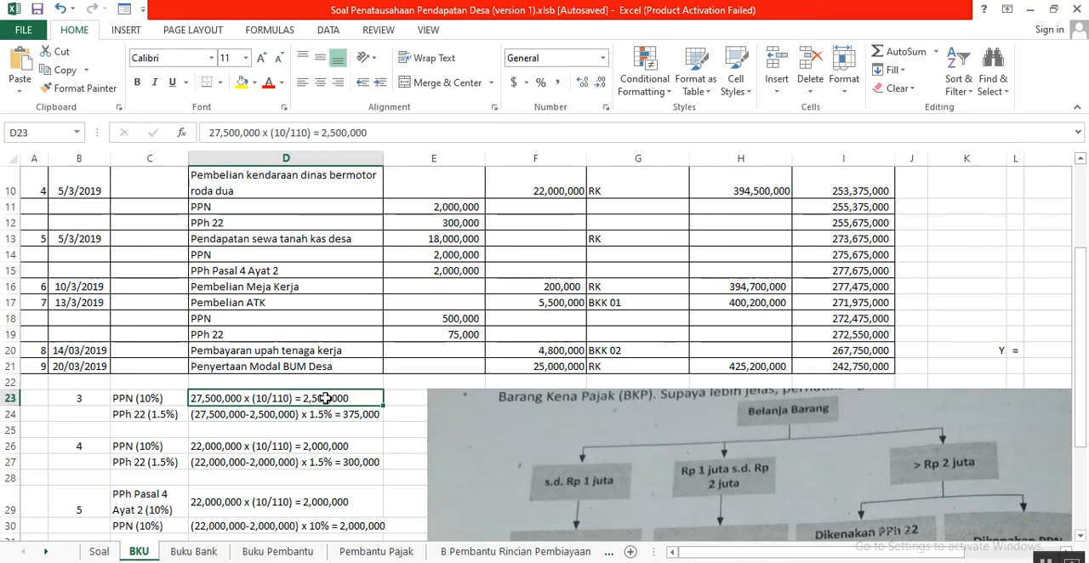
{"action": "left_click", "coordinate": [288, 418]}
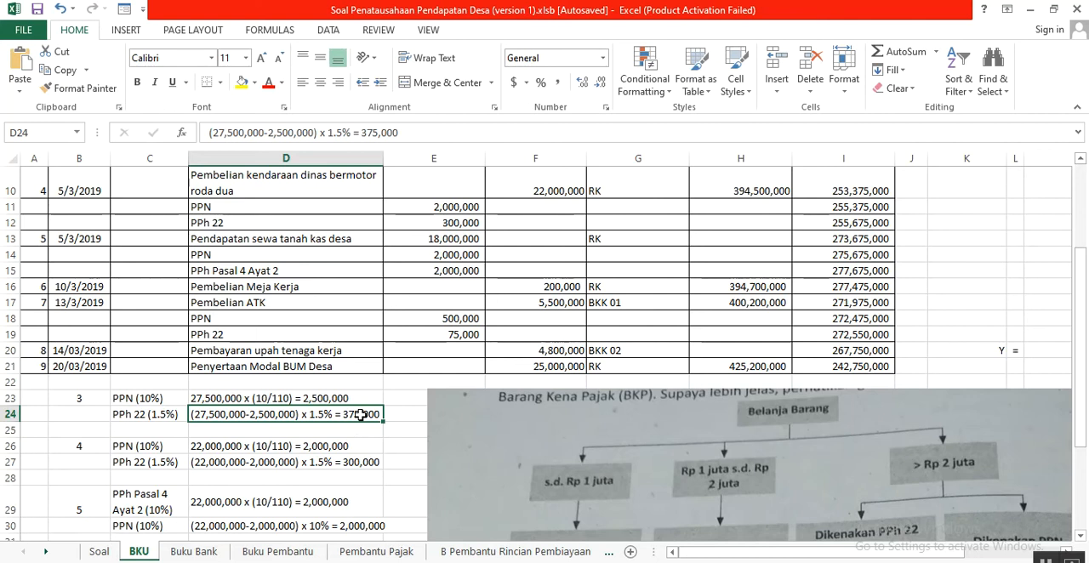
- Check the PPh 22 receipt in E9 and the PPN receipt in E8 of the BKU table
{"action": "scroll", "coordinate": [361, 414], "scroll_direction": "up", "scroll_amount": 1}
{"action": "left_click", "coordinate": [444, 224]}
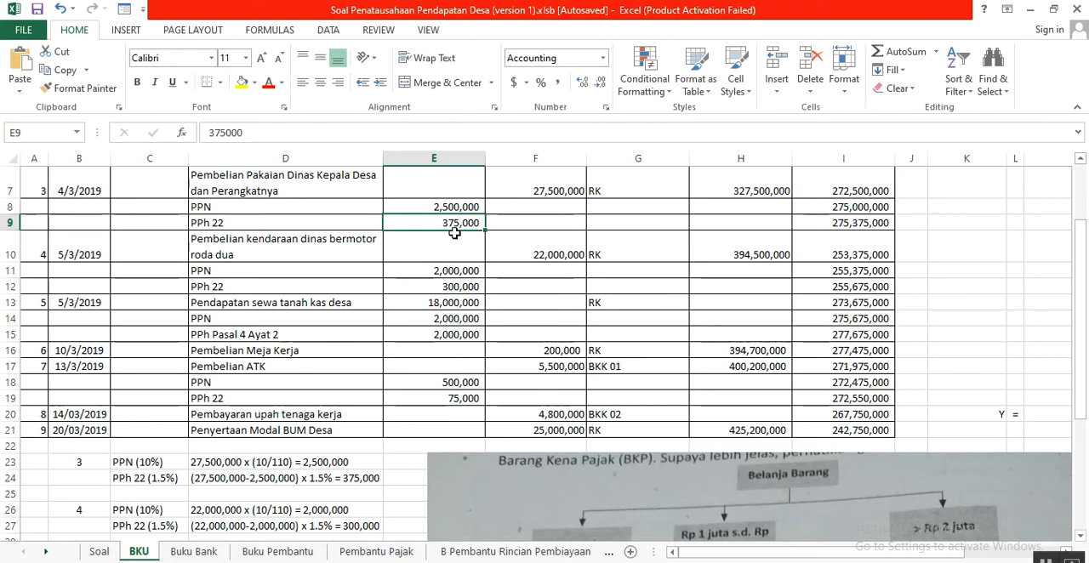
{"action": "scroll", "coordinate": [454, 233], "scroll_direction": "up", "scroll_amount": 1}
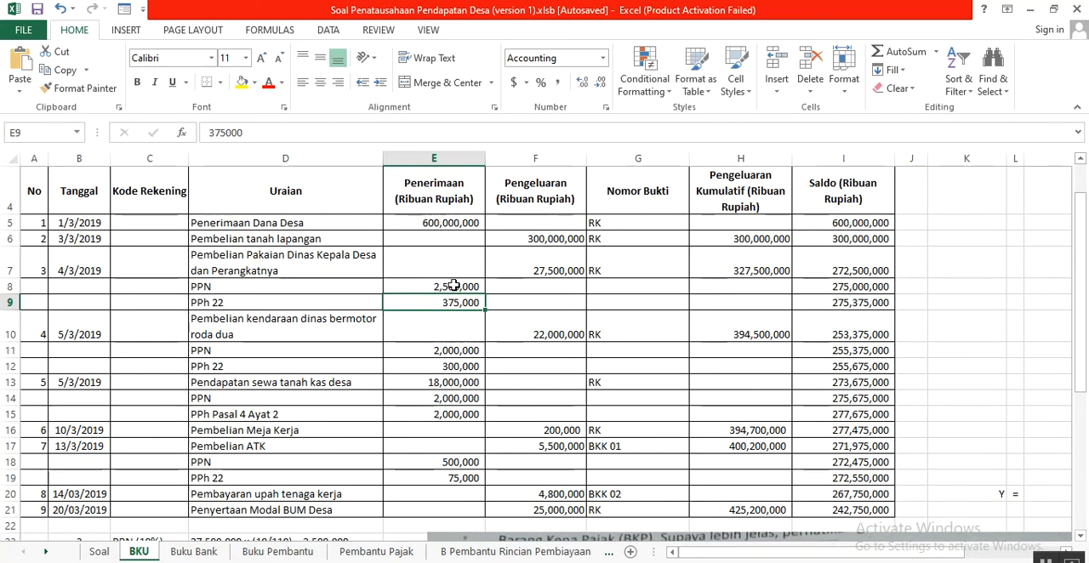
{"action": "left_click", "coordinate": [455, 288]}
{"action": "left_click", "coordinate": [454, 304]}
{"action": "left_click", "coordinate": [453, 288]}
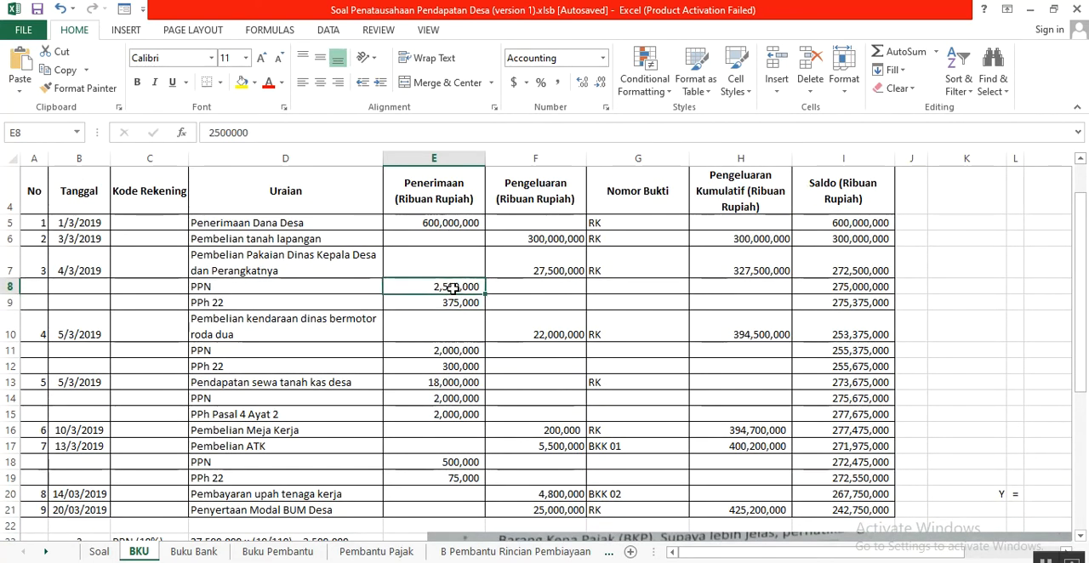
- Compare the clothing expenditure in F7 with its PPN and PPh 22 amounts recorded as receipts in E8:E9
{"action": "left_click", "coordinate": [506, 257]}
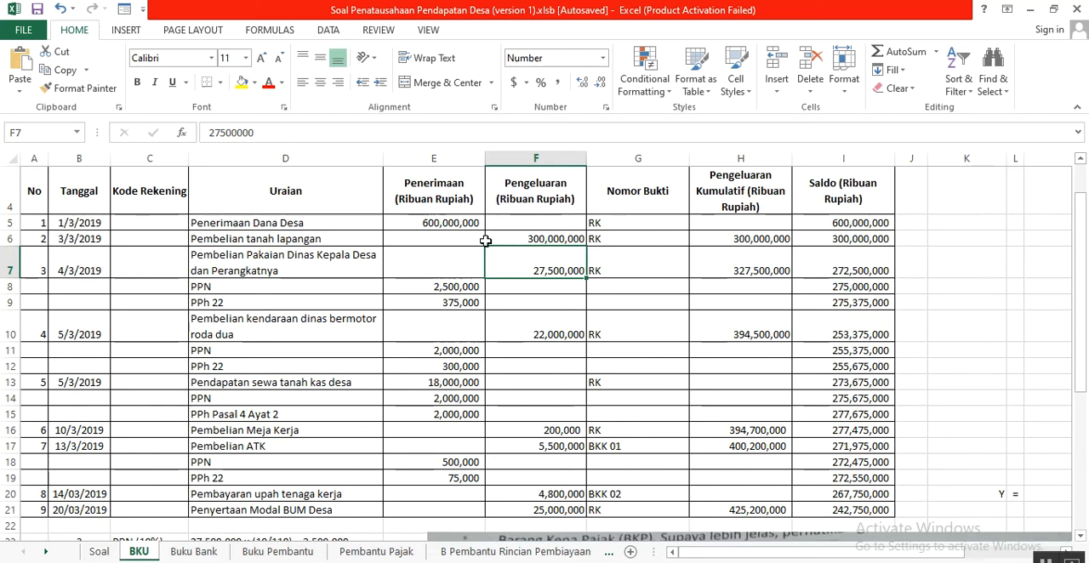
{"action": "left_click", "coordinate": [463, 304]}
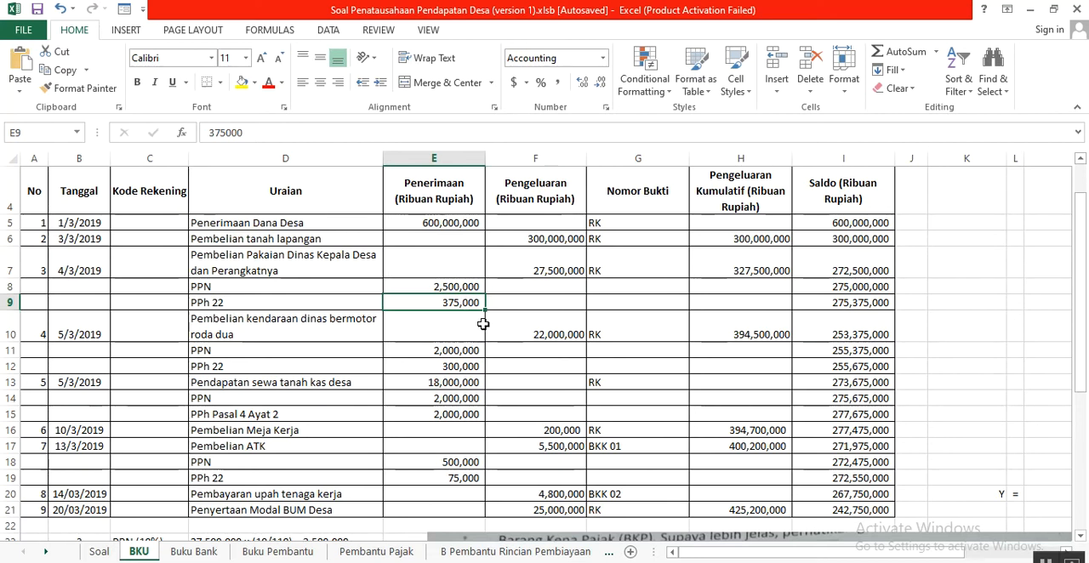
{"action": "left_click_drag", "start_coordinate": [460, 286], "coordinate": [468, 306]}
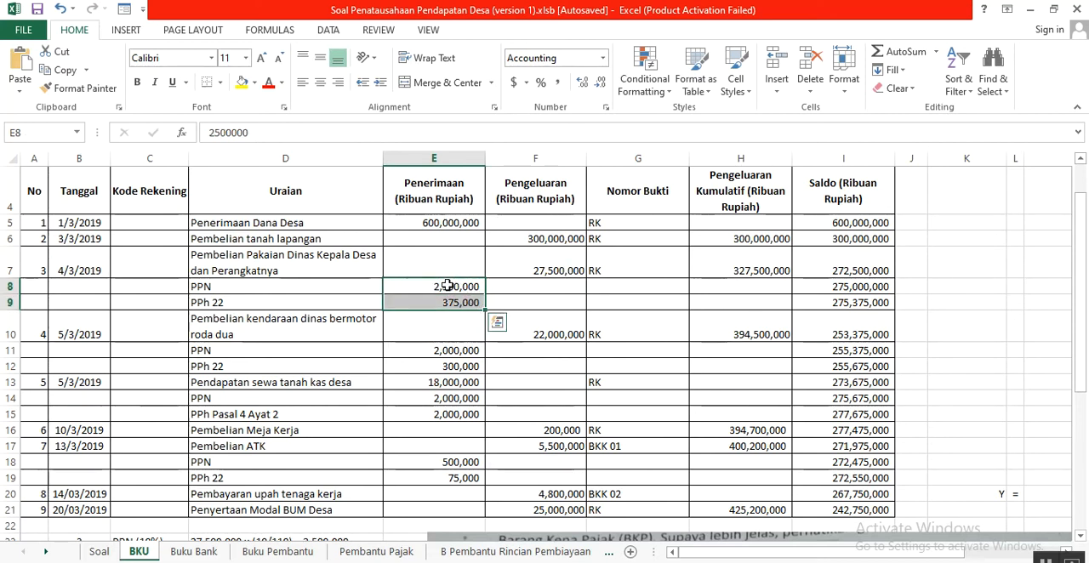
{"action": "left_click_drag", "start_coordinate": [448, 286], "coordinate": [455, 305]}
{"action": "left_click_drag", "start_coordinate": [446, 284], "coordinate": [442, 313]}
{"action": "left_click_drag", "start_coordinate": [430, 285], "coordinate": [430, 311]}
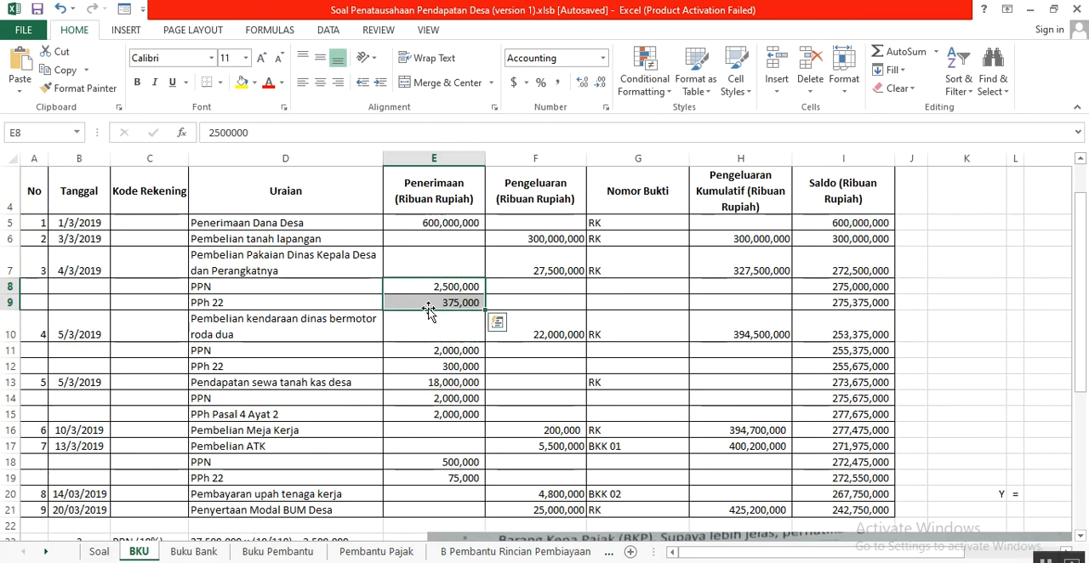
{"action": "left_click", "coordinate": [523, 265]}
{"action": "left_click", "coordinate": [440, 287]}
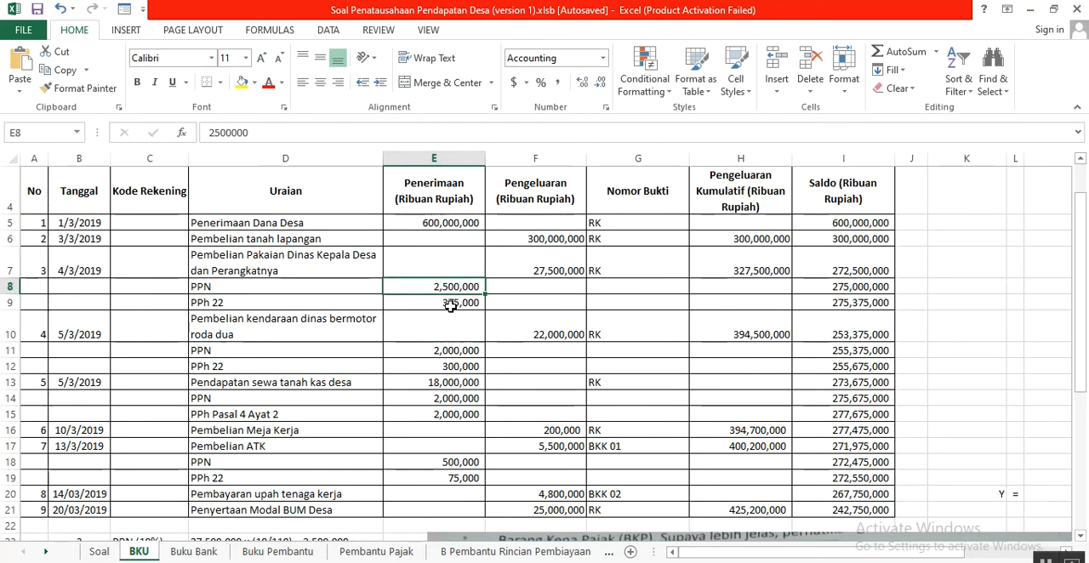
{"action": "left_click", "coordinate": [451, 305]}
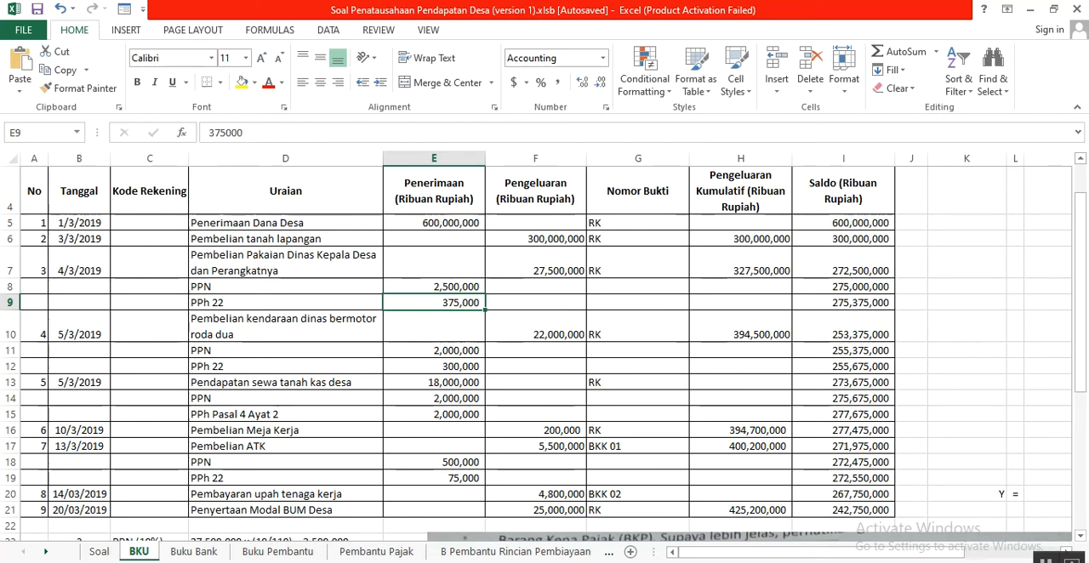
- Check the Saldo of the PPN row in I8 against the previous balance in I7 and the receipt in E8
{"action": "left_click", "coordinate": [842, 289]}
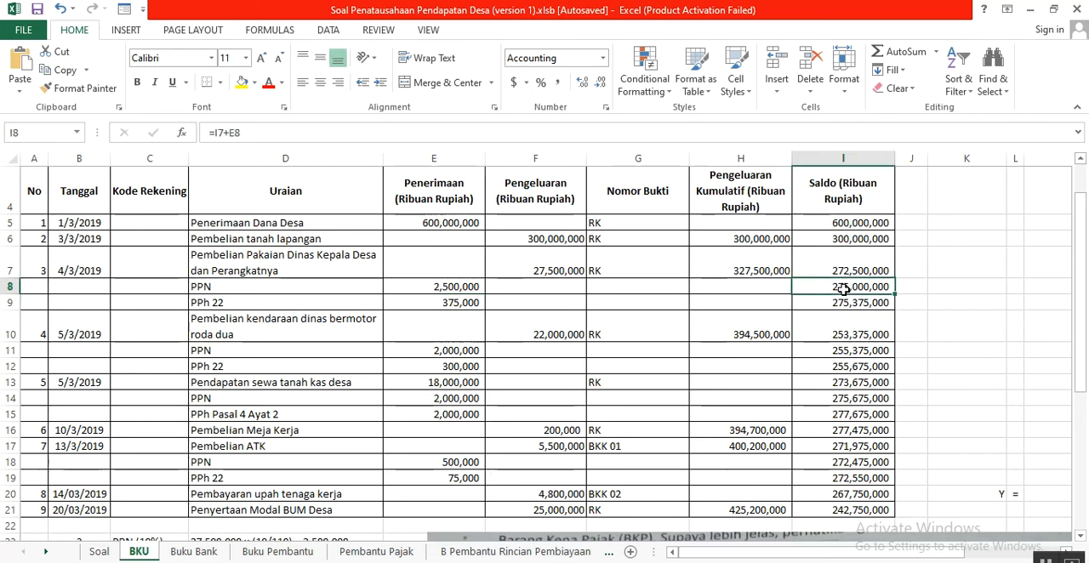
{"action": "left_click", "coordinate": [849, 269]}
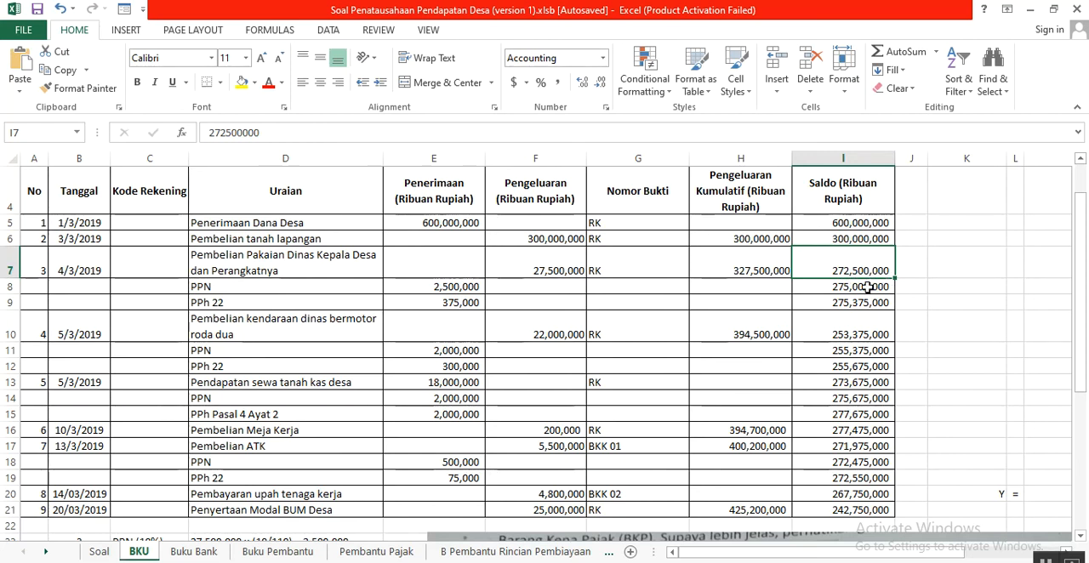
{"action": "left_click", "coordinate": [867, 287]}
{"action": "left_click", "coordinate": [441, 288]}
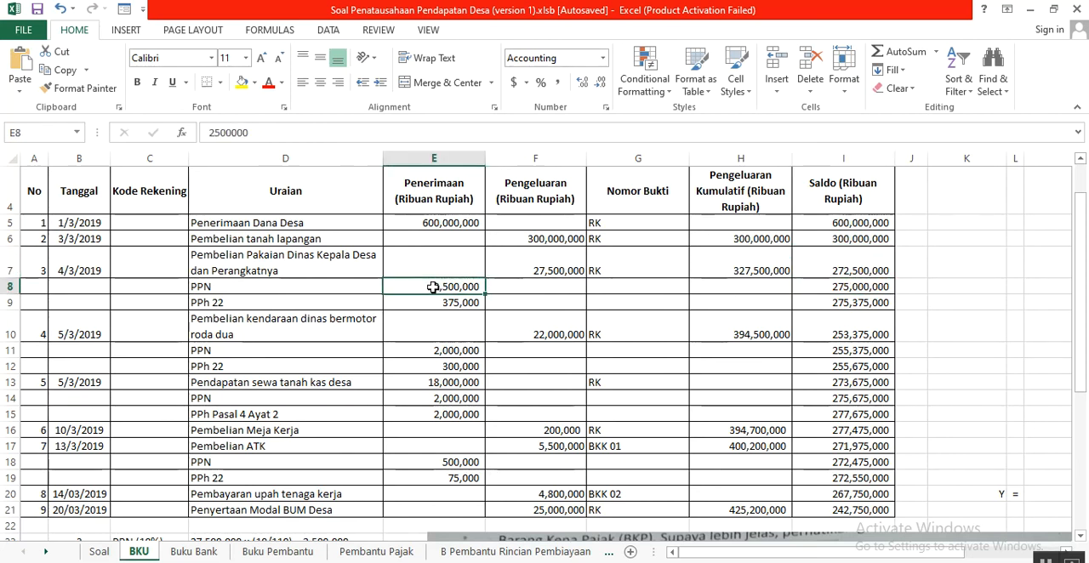
- Check the PPN and PPh 22 balances in I8 and I9 against the tax receipts in E8:E9
{"action": "left_click", "coordinate": [821, 288]}
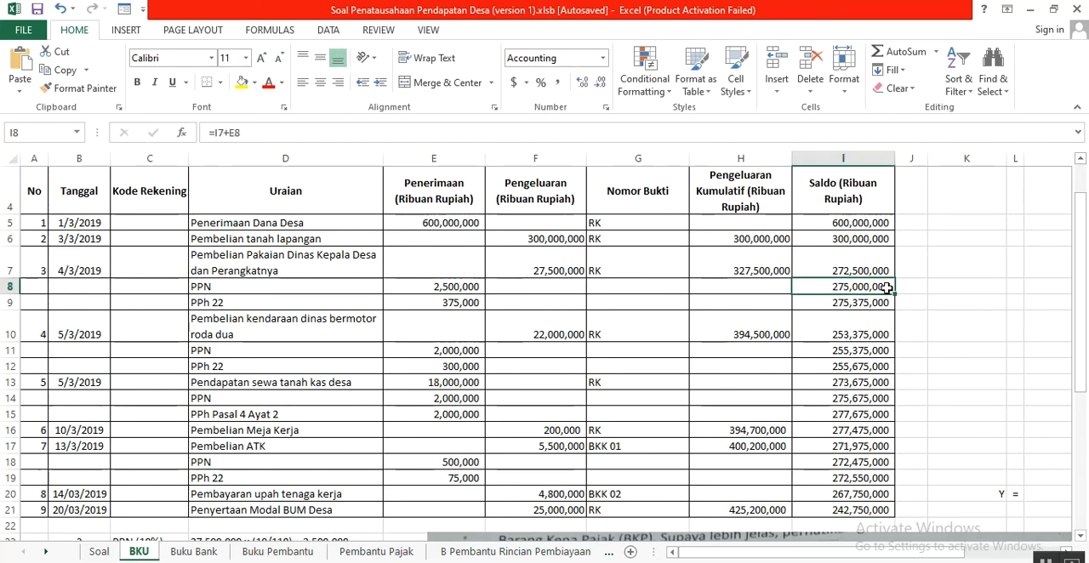
{"action": "left_click", "coordinate": [467, 303]}
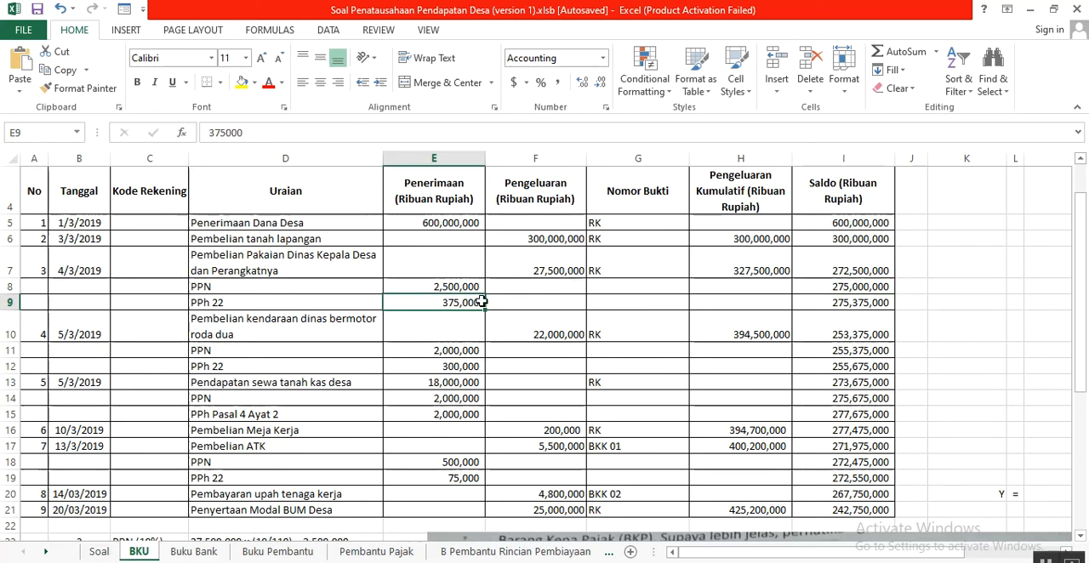
{"action": "left_click", "coordinate": [835, 309]}
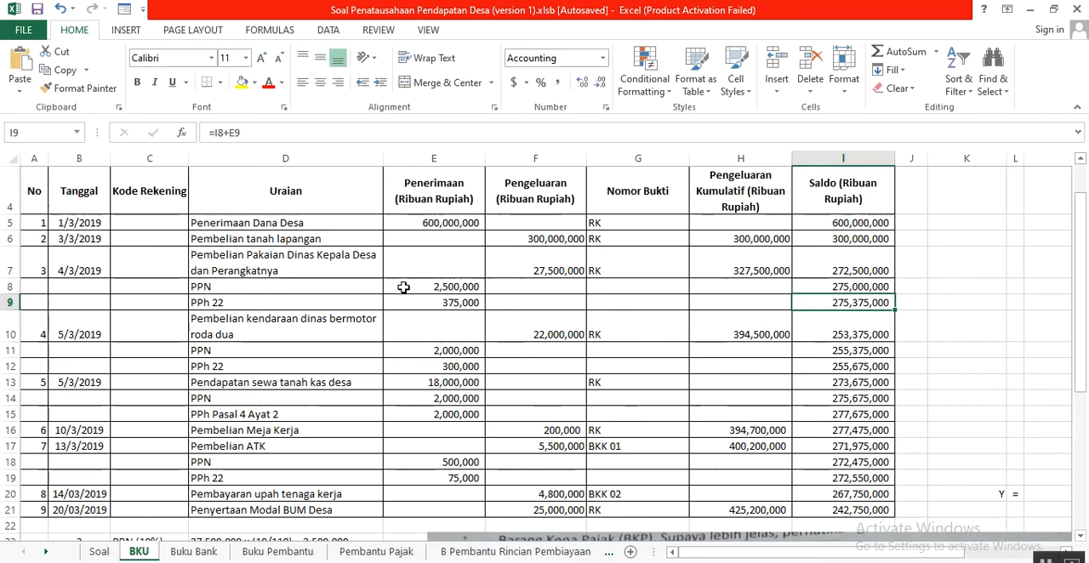
{"action": "left_click_drag", "start_coordinate": [432, 285], "coordinate": [443, 303]}
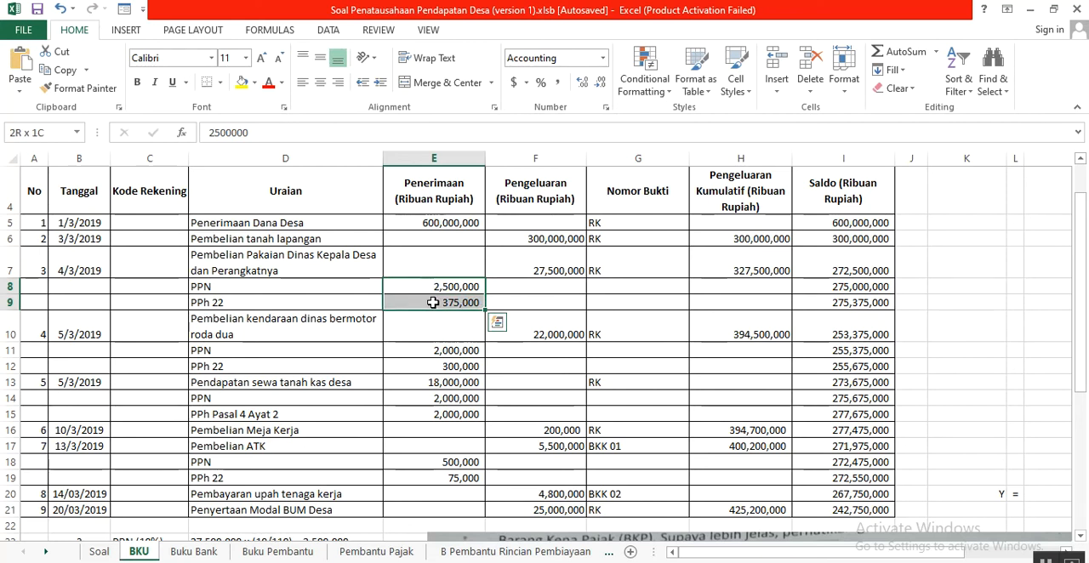
{"action": "left_click_drag", "start_coordinate": [434, 288], "coordinate": [440, 304]}
{"action": "left_click", "coordinate": [838, 304]}
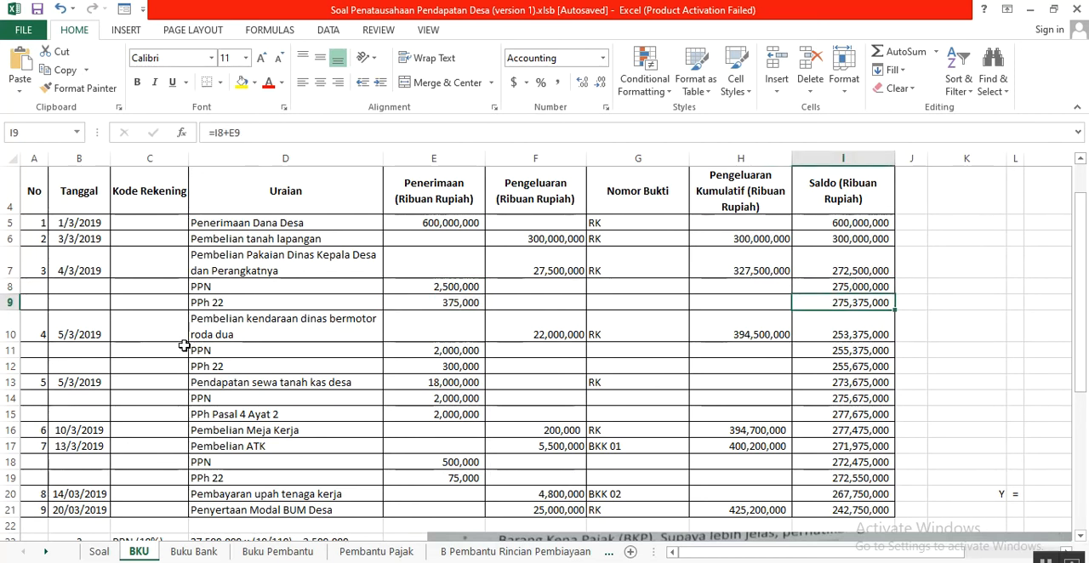
- Locate transaction 4 in BKU row 10 and review its source description in A7:D7 of the Soal sheet
{"action": "scroll", "coordinate": [210, 334], "scroll_direction": "down", "scroll_amount": 1}
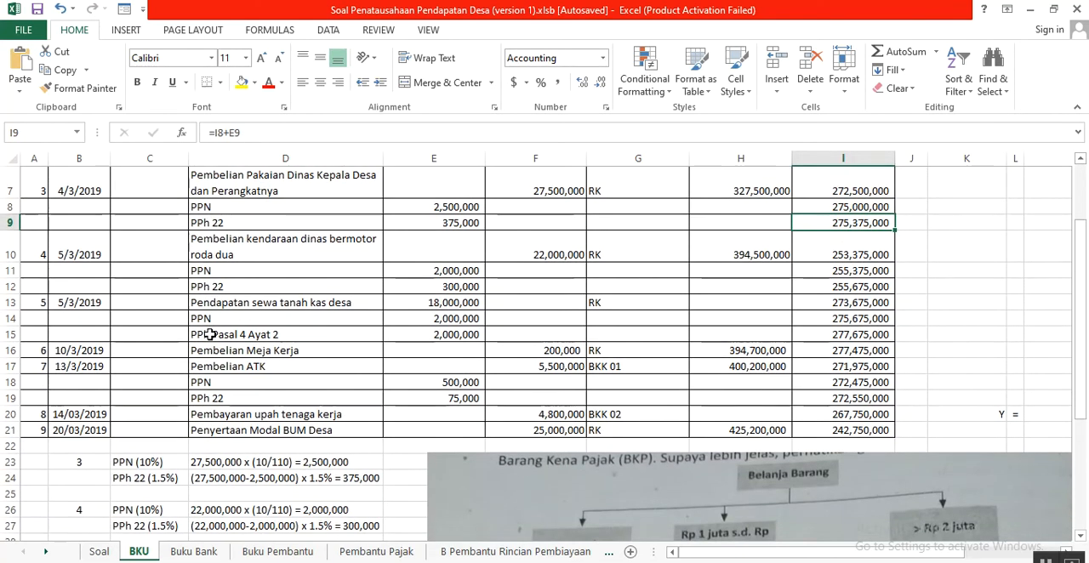
{"action": "left_click", "coordinate": [27, 252]}
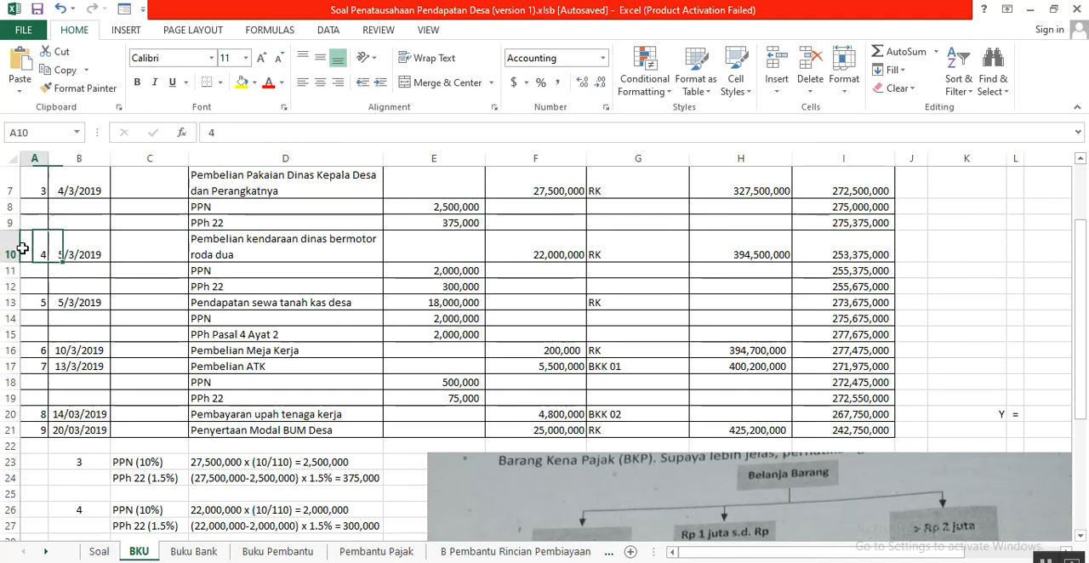
{"action": "scroll", "coordinate": [77, 281], "scroll_direction": "up", "scroll_amount": 1}
{"action": "left_click", "coordinate": [92, 324]}
{"action": "left_click", "coordinate": [99, 552]}
{"action": "left_click_drag", "start_coordinate": [29, 388], "coordinate": [551, 373]}
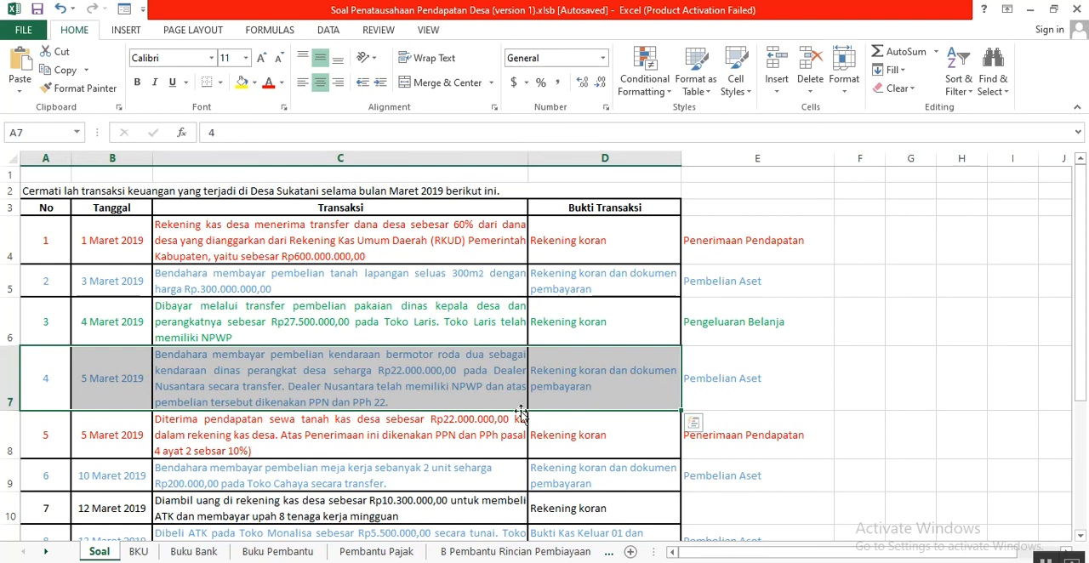
- Examine transaction 4's entry in BKU row 10 and trace its cumulative expenditure in H10 to H7 and F10
{"action": "left_click", "coordinate": [136, 552]}
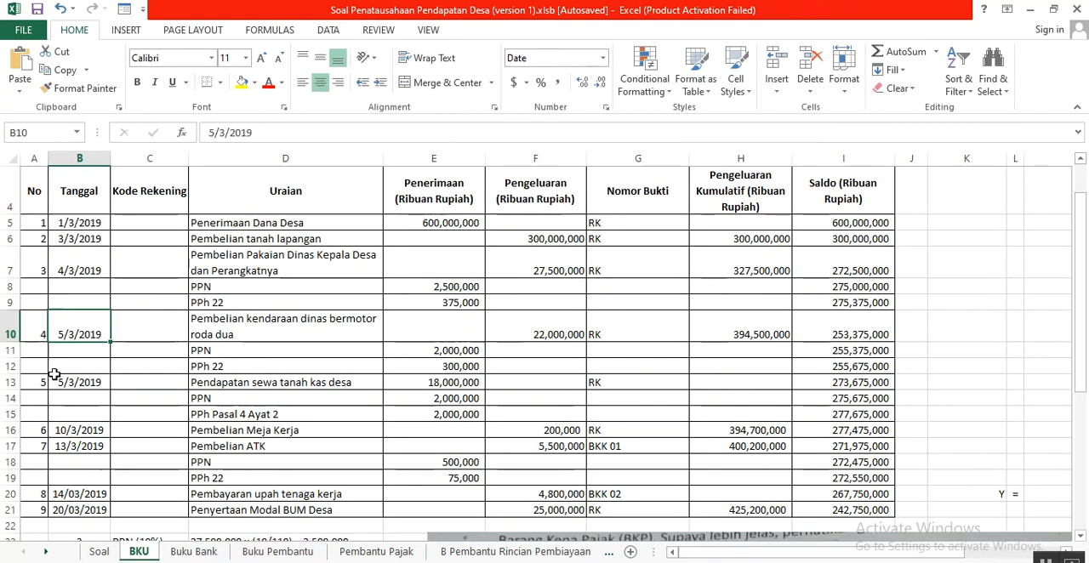
{"action": "left_click_drag", "start_coordinate": [50, 335], "coordinate": [831, 330]}
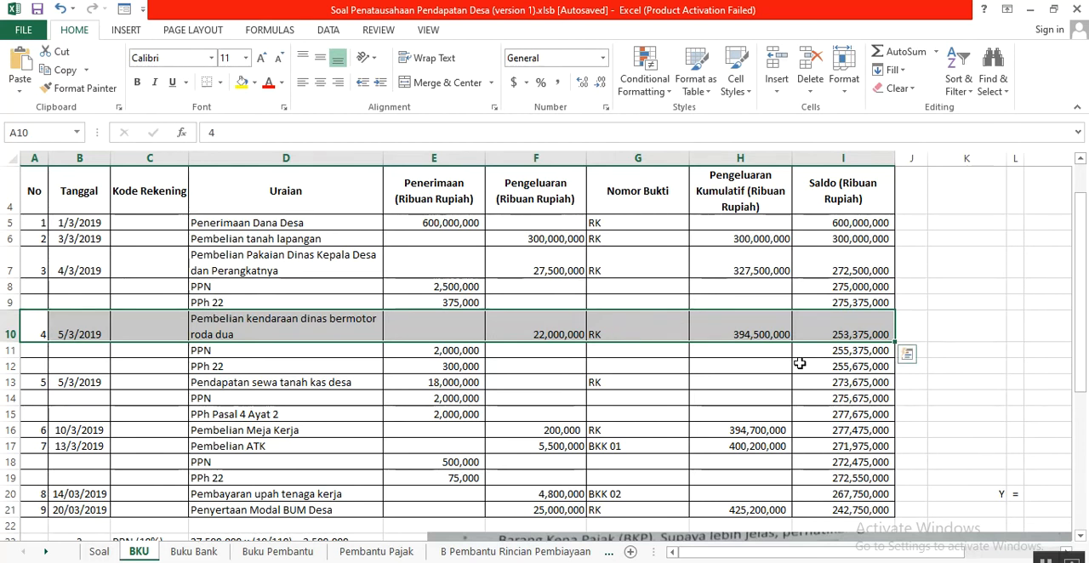
{"action": "left_click", "coordinate": [750, 332]}
{"action": "left_click", "coordinate": [762, 269]}
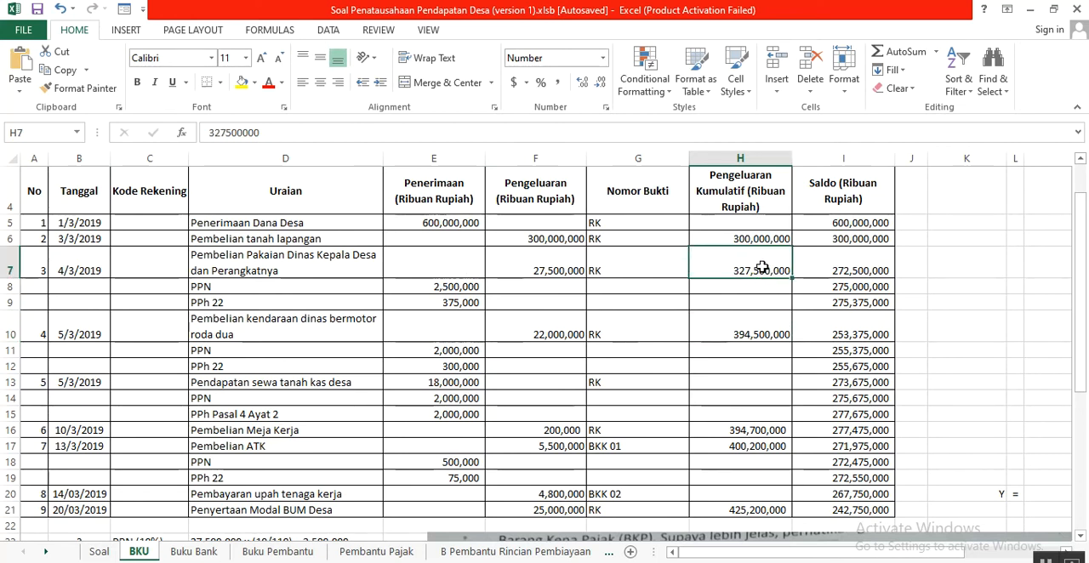
{"action": "left_click", "coordinate": [533, 333]}
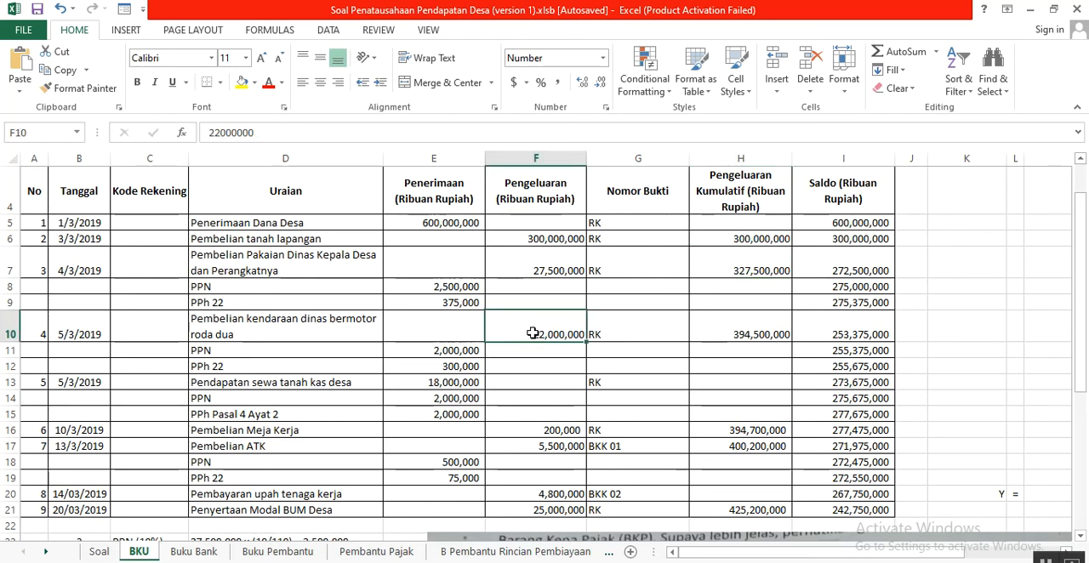
{"action": "left_click", "coordinate": [739, 335]}
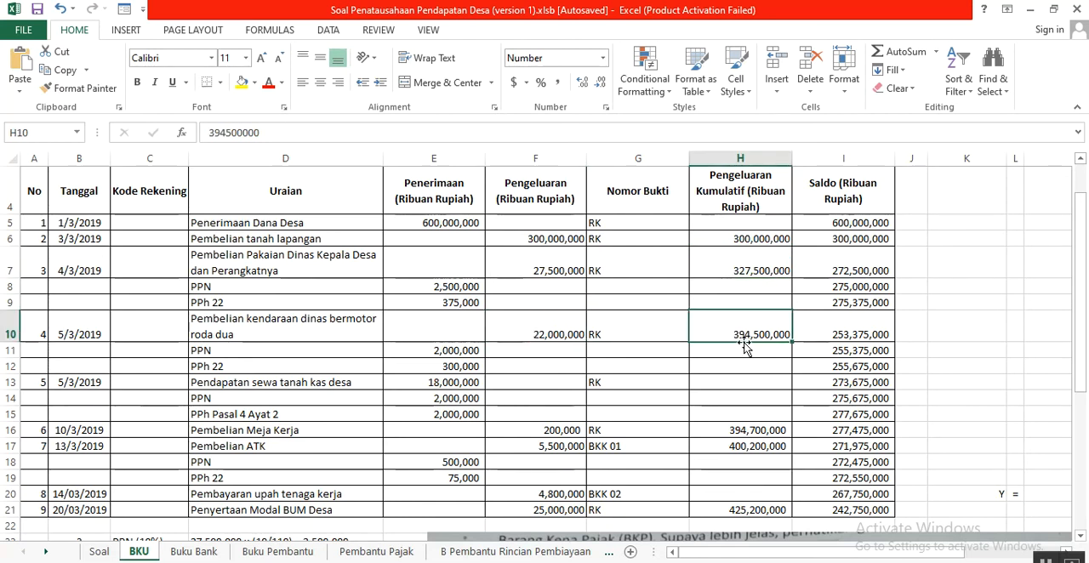
- Check transaction 4's Saldo in I10 against the previous balance in I9 and the expenditure in F10
{"action": "left_click", "coordinate": [819, 331]}
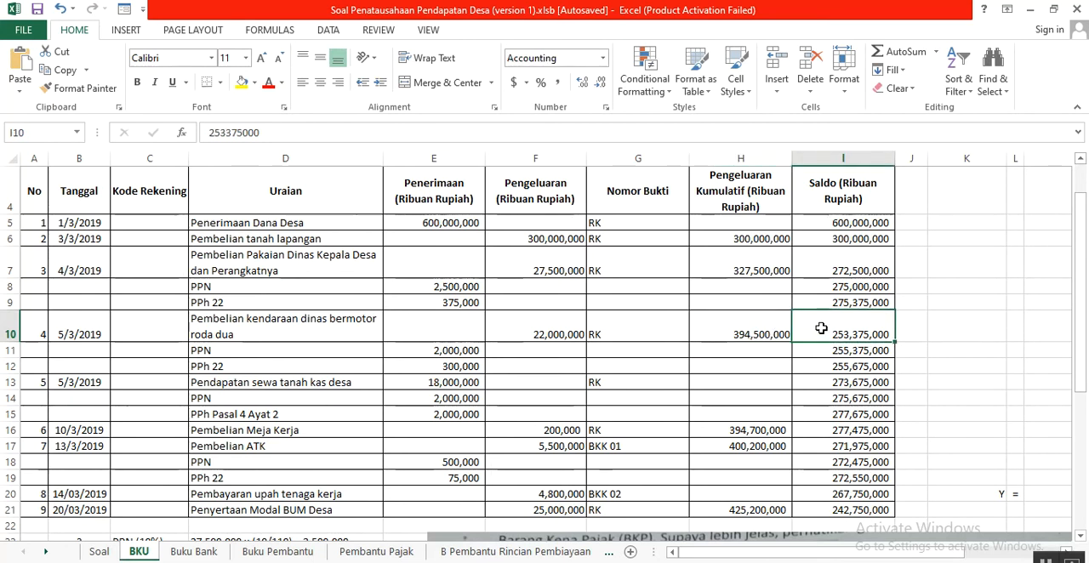
{"action": "left_click", "coordinate": [830, 306]}
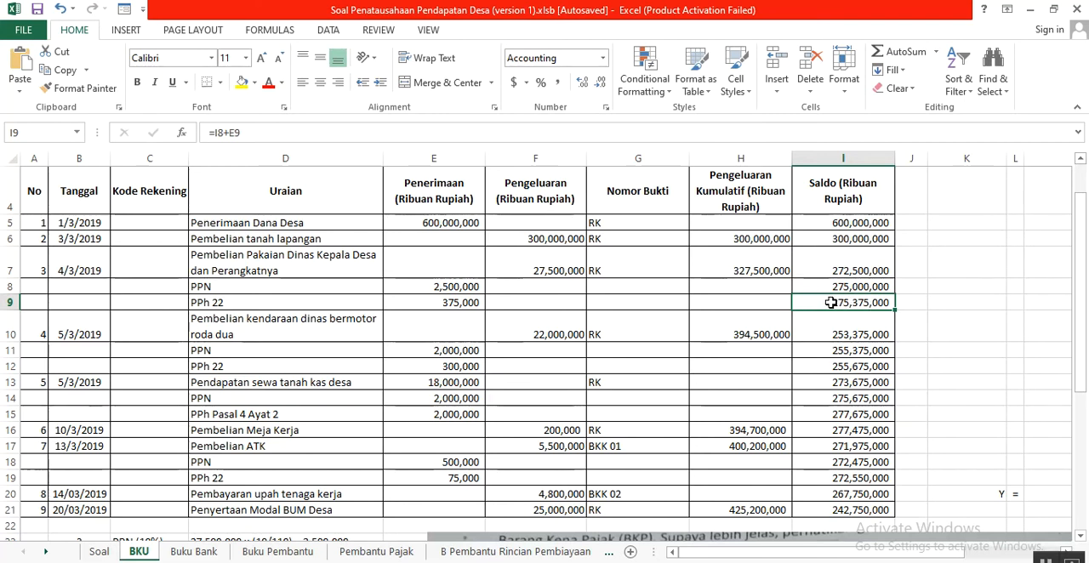
{"action": "left_click", "coordinate": [547, 332]}
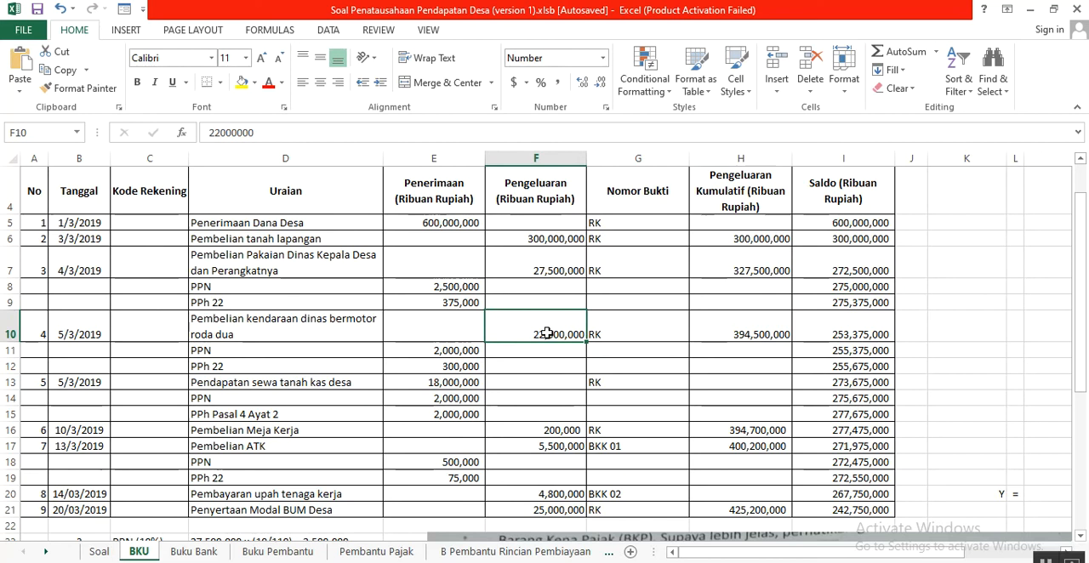
{"action": "left_click", "coordinate": [858, 332]}
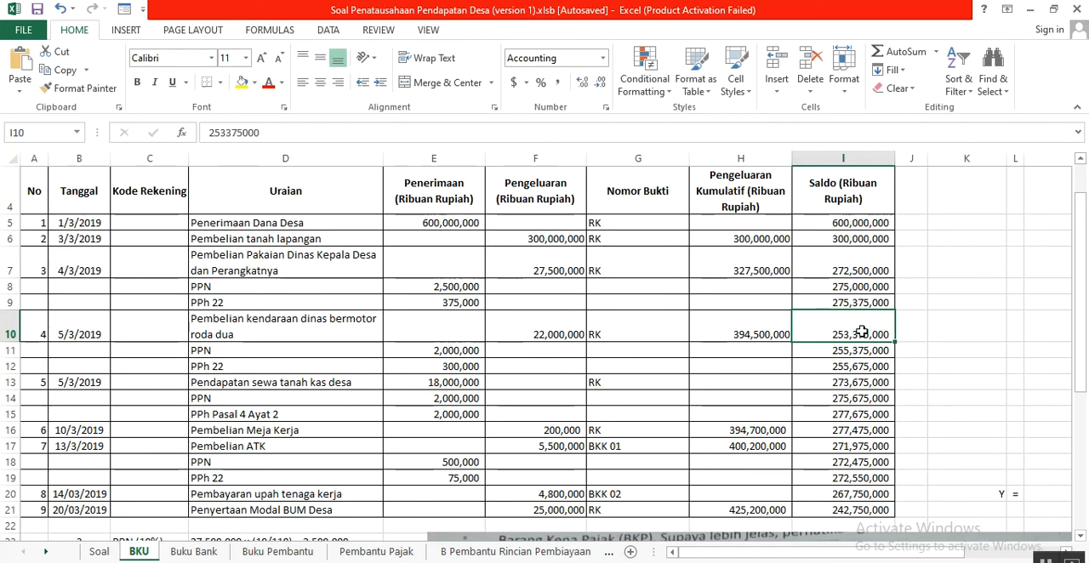
- Relate the vehicle expenditure in F10 to its PPN and PPh 22 rows in D11:D12 of the BKU table
{"action": "left_click", "coordinate": [307, 351]}
{"action": "left_click", "coordinate": [297, 366]}
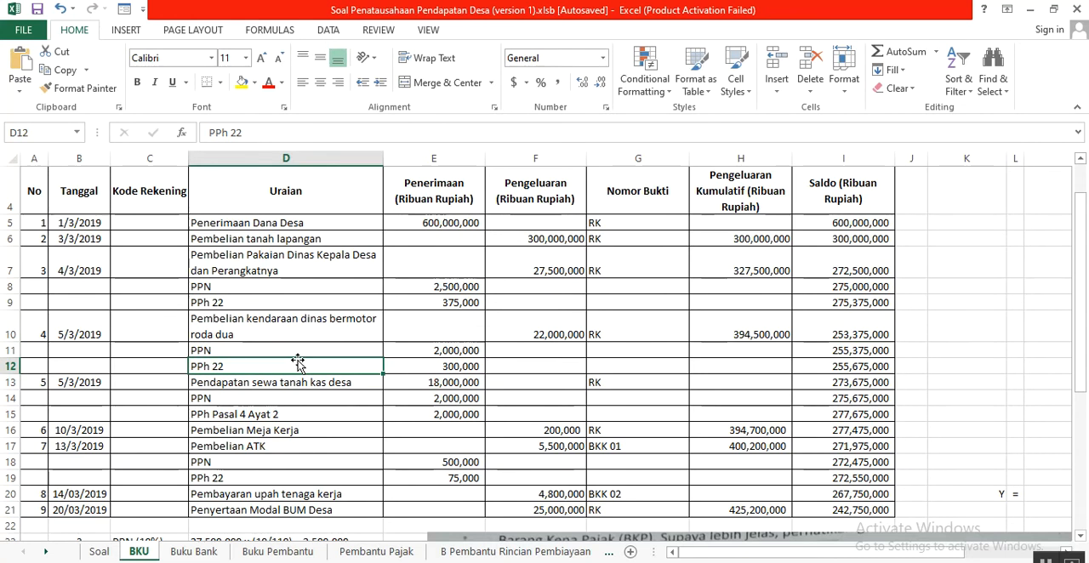
{"action": "scroll", "coordinate": [297, 362], "scroll_direction": "down", "scroll_amount": 1}
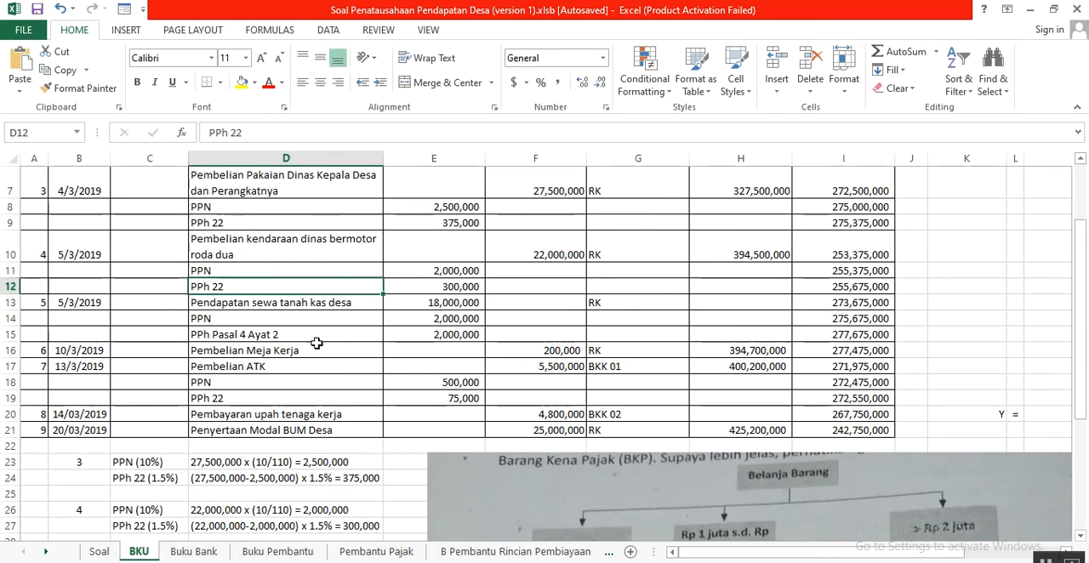
{"action": "scroll", "coordinate": [320, 334], "scroll_direction": "up", "scroll_amount": 1}
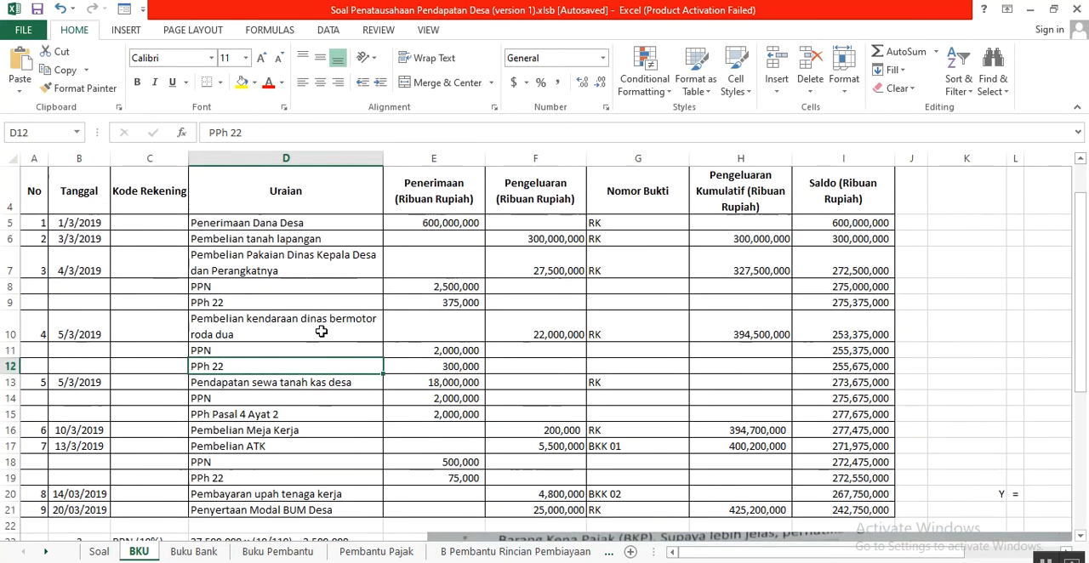
{"action": "left_click", "coordinate": [539, 334]}
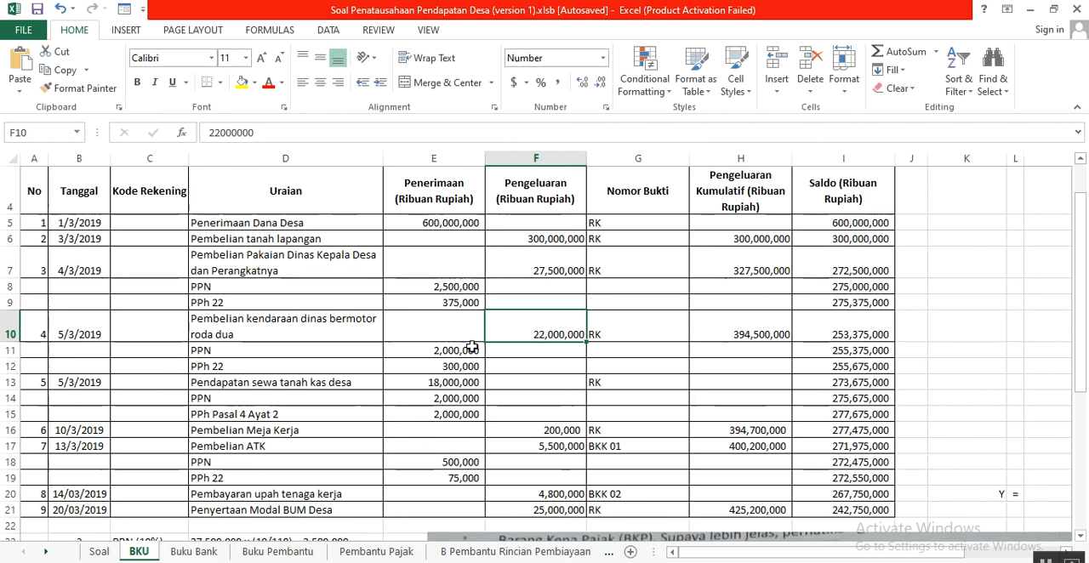
{"action": "left_click", "coordinate": [290, 357]}
{"action": "left_click", "coordinate": [287, 367]}
- Examine transaction 4's 10% PPN calculation in C26:D26 and trace it to the receipt in E11
{"action": "scroll", "coordinate": [286, 368], "scroll_direction": "down", "scroll_amount": 3}
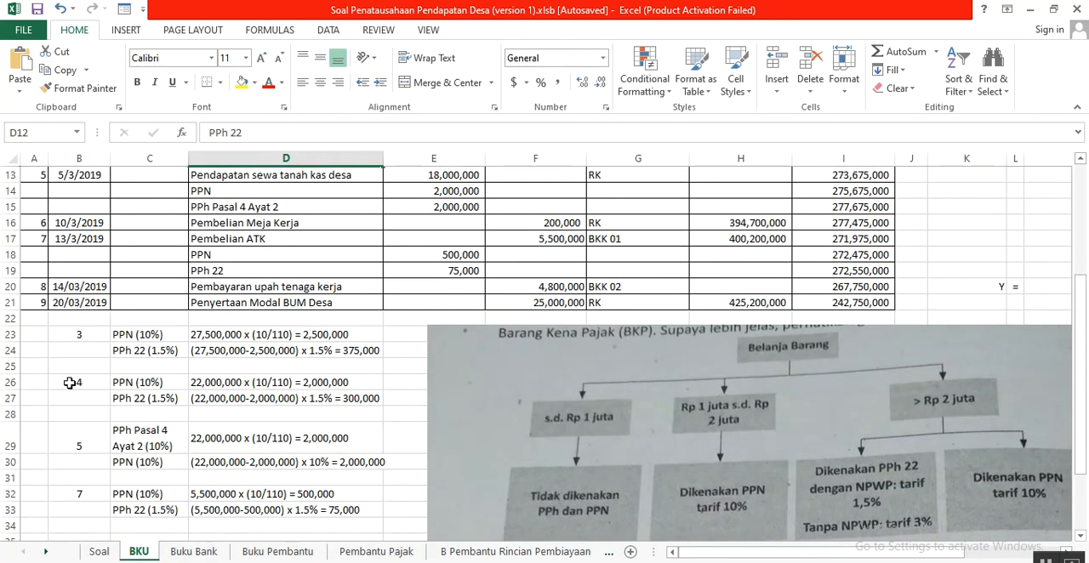
{"action": "left_click_drag", "start_coordinate": [125, 385], "coordinate": [291, 382]}
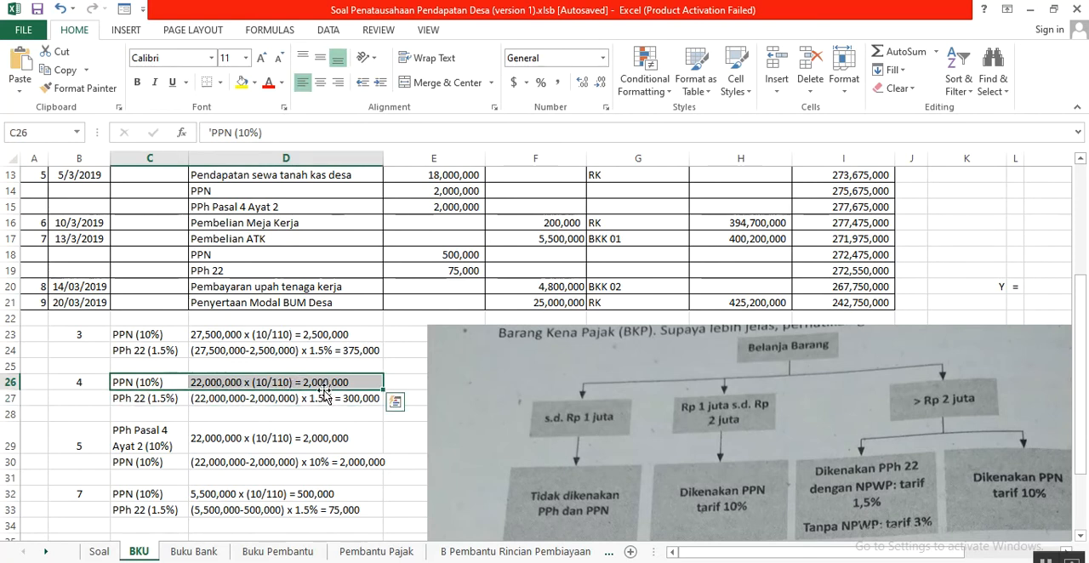
{"action": "scroll", "coordinate": [311, 398], "scroll_direction": "up", "scroll_amount": 2}
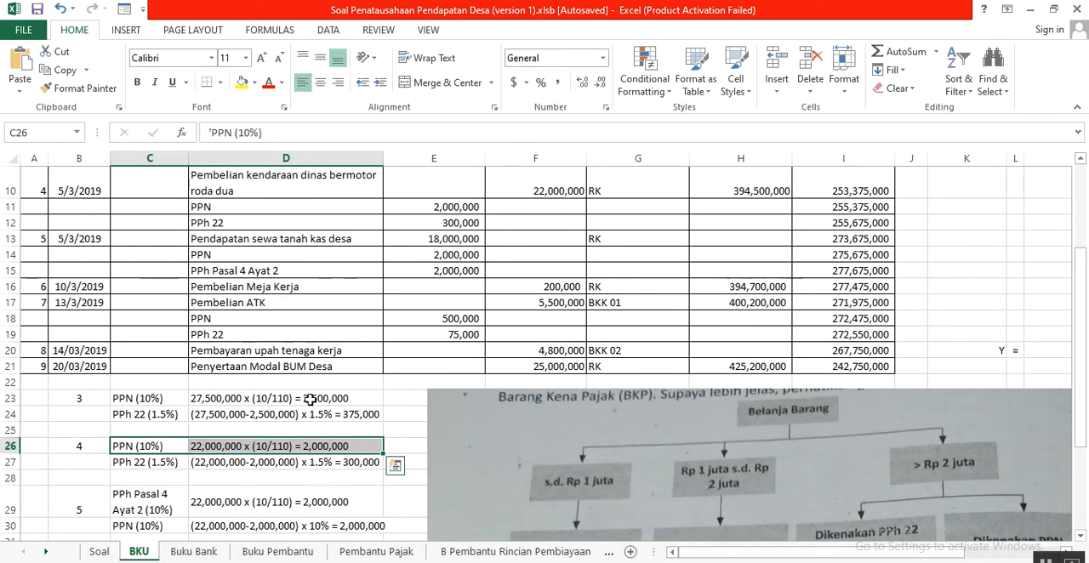
{"action": "scroll", "coordinate": [312, 397], "scroll_direction": "down", "scroll_amount": 1}
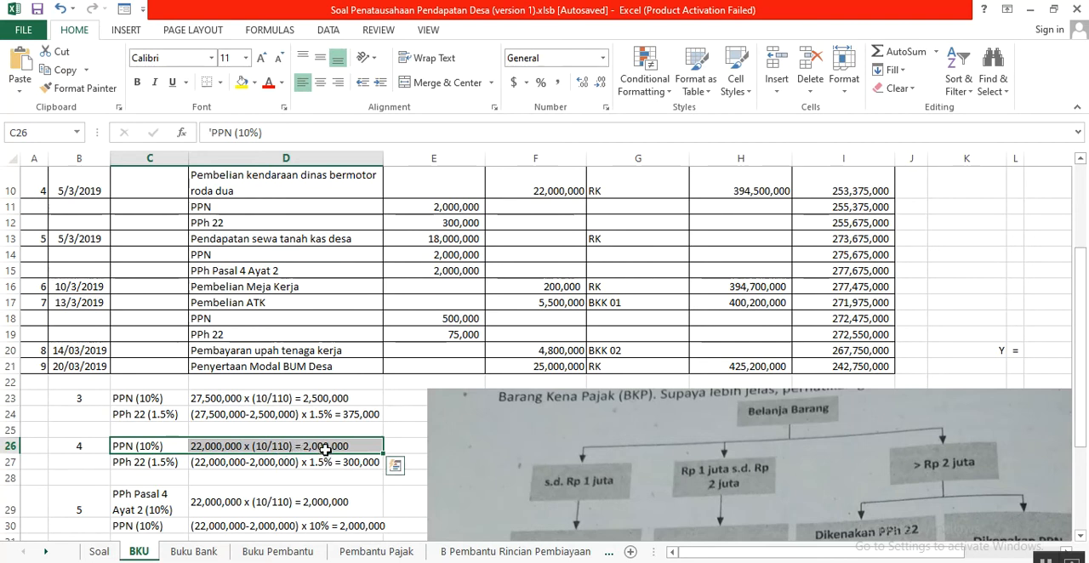
{"action": "left_click", "coordinate": [440, 208]}
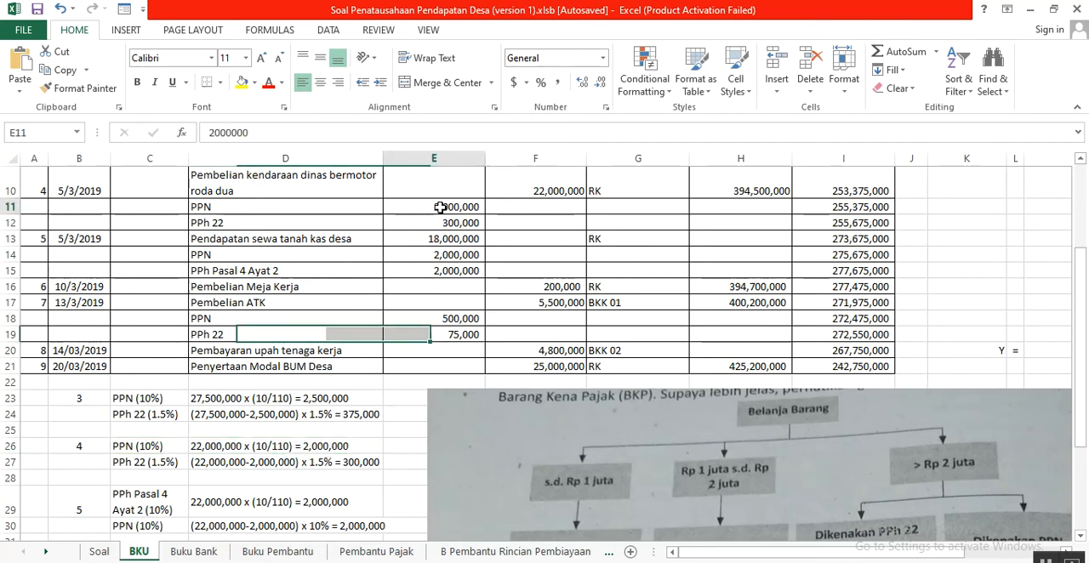
{"action": "scroll", "coordinate": [434, 238], "scroll_direction": "up", "scroll_amount": 3}
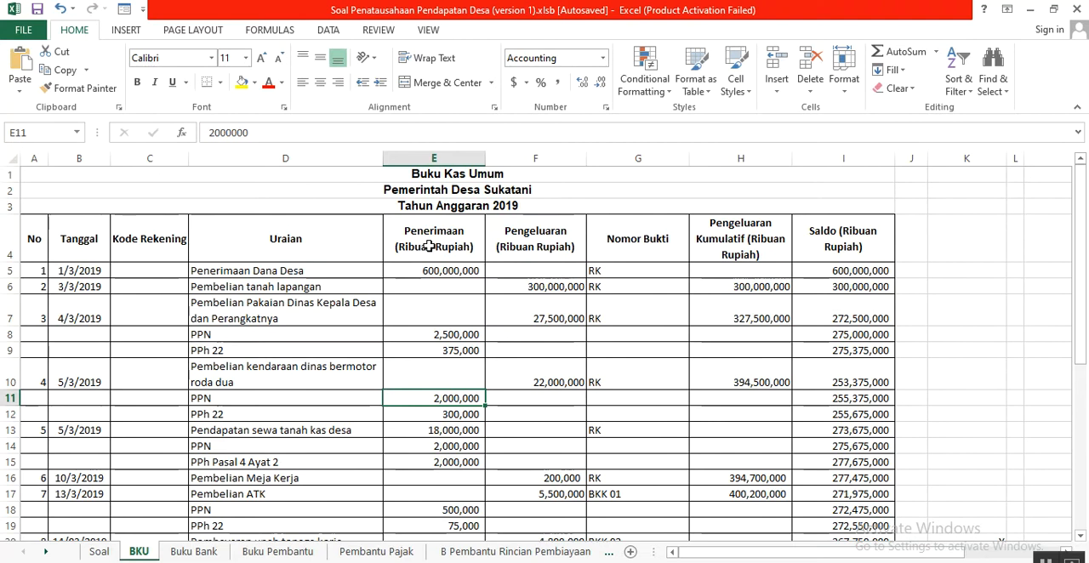
{"action": "scroll", "coordinate": [424, 287], "scroll_direction": "down", "scroll_amount": 1}
{"action": "scroll", "coordinate": [425, 290], "scroll_direction": "down", "scroll_amount": 2}
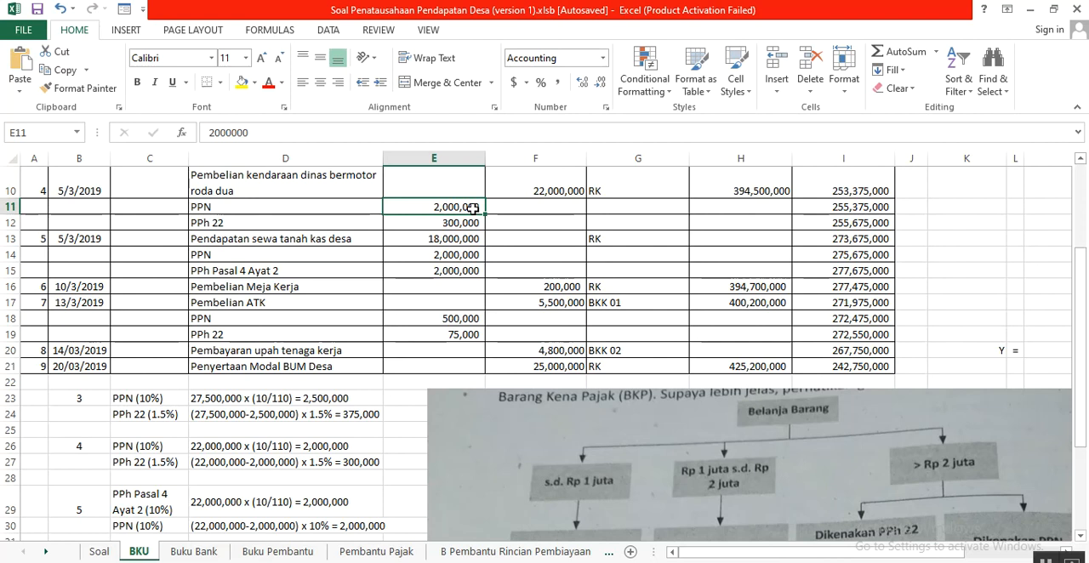
- Examine transaction 4's 1.5% PPh 22 calculation in D27 against the PPN in D26, the tariff chart and the receipt in E12
{"action": "left_click", "coordinate": [233, 467]}
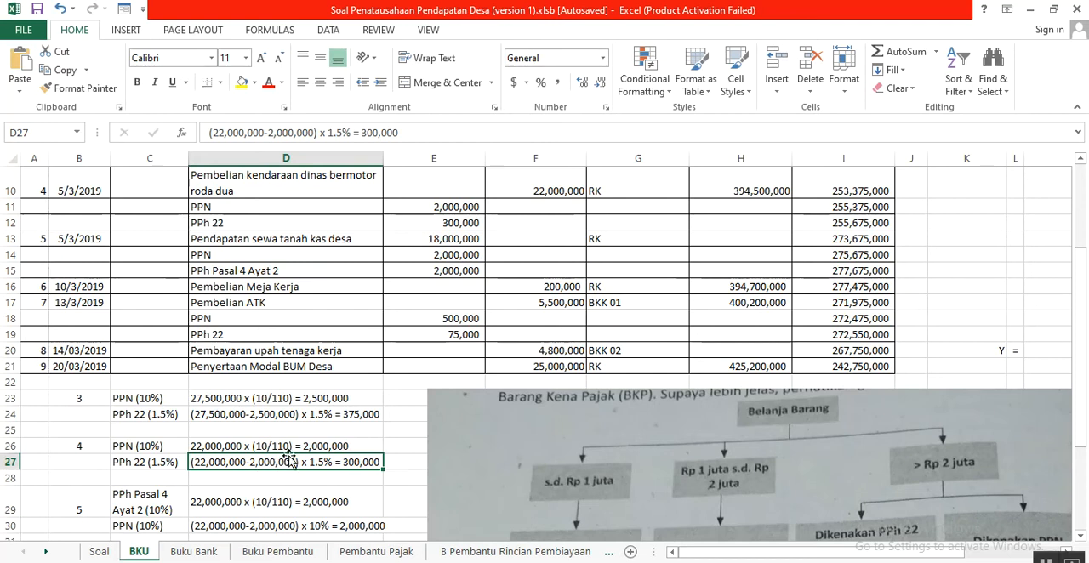
{"action": "left_click", "coordinate": [318, 446]}
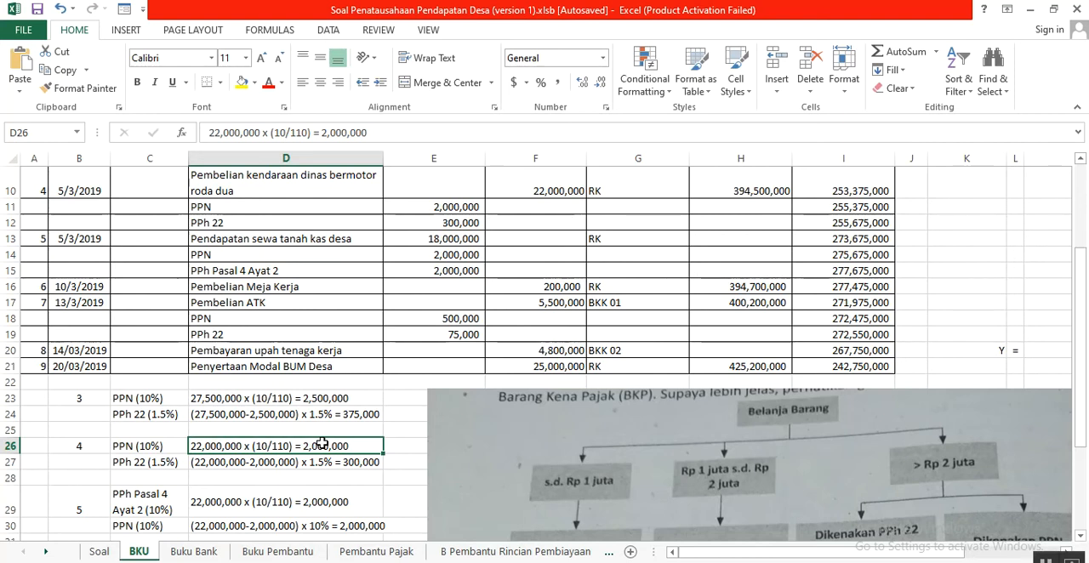
{"action": "left_click", "coordinate": [228, 464]}
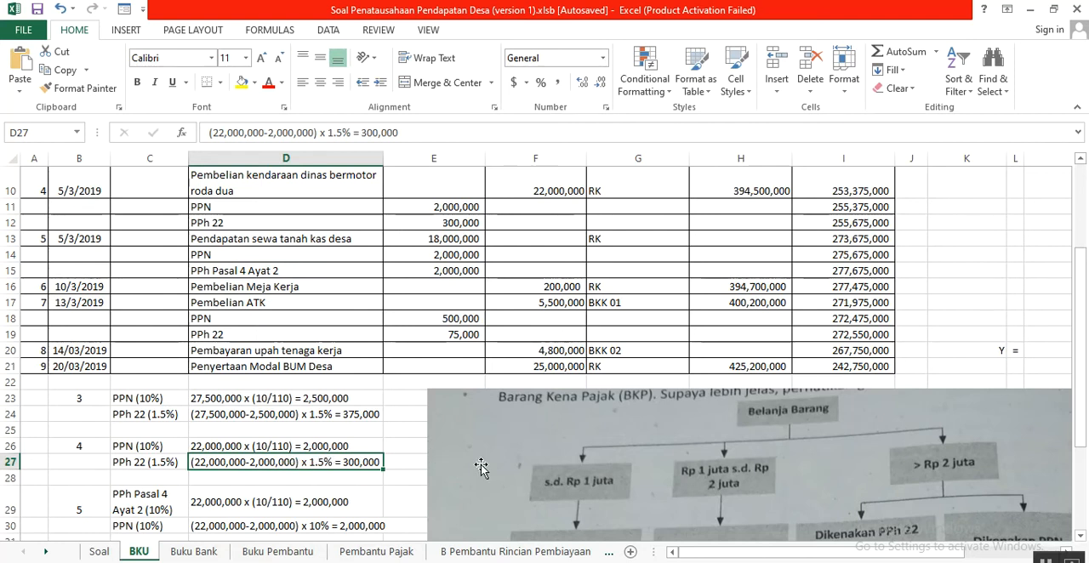
{"action": "scroll", "coordinate": [579, 484], "scroll_direction": "down", "scroll_amount": 1}
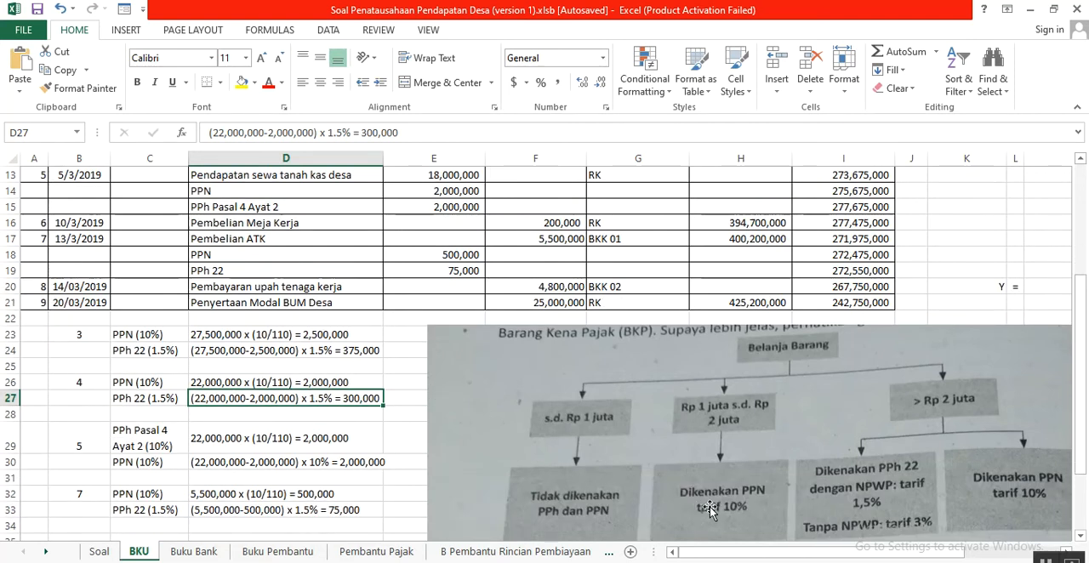
{"action": "scroll", "coordinate": [859, 525], "scroll_direction": "down", "scroll_amount": 1}
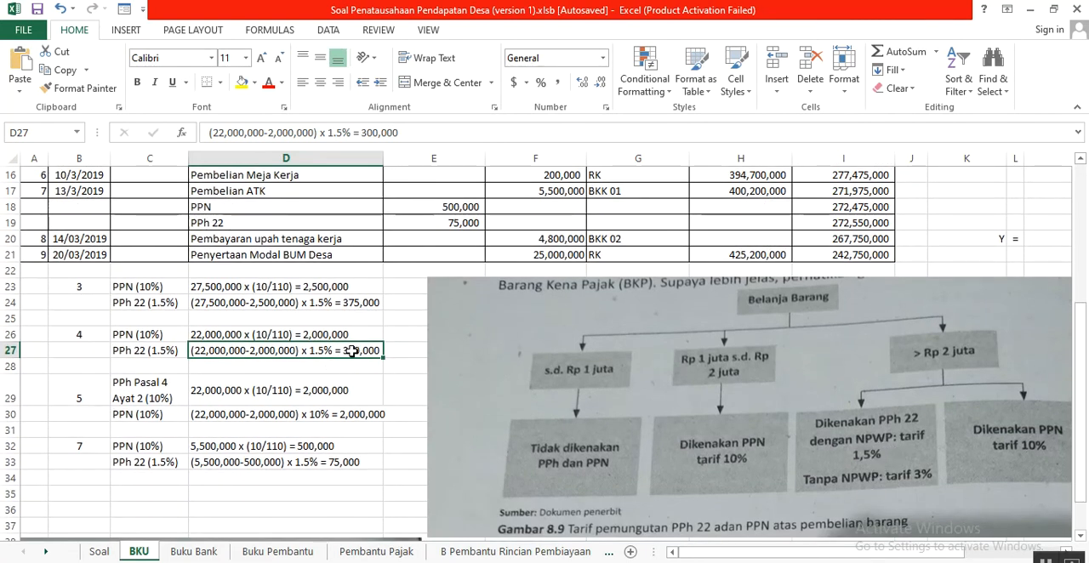
{"action": "scroll", "coordinate": [353, 362], "scroll_direction": "up", "scroll_amount": 3}
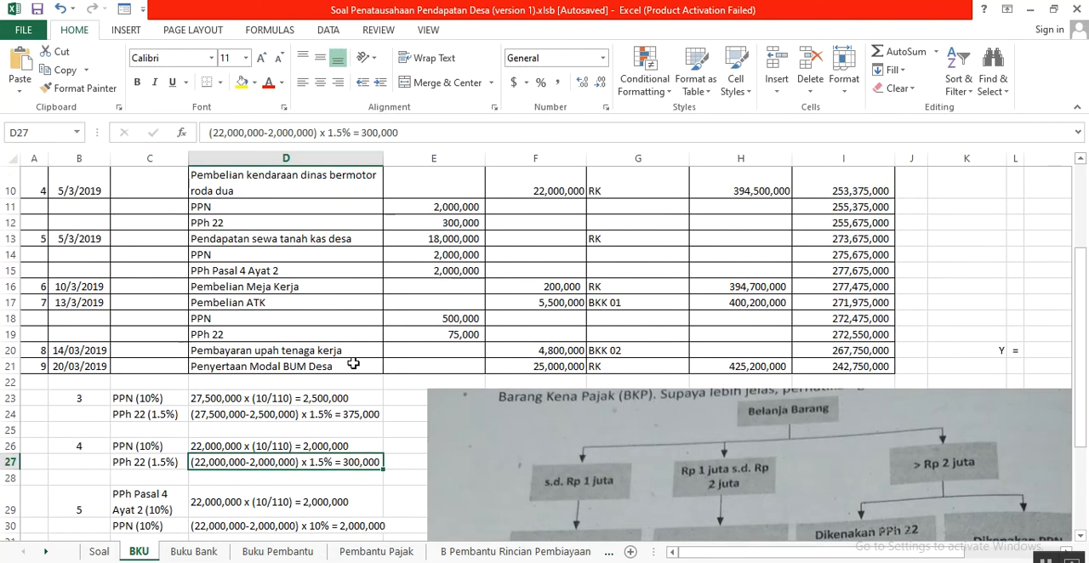
{"action": "left_click", "coordinate": [436, 283]}
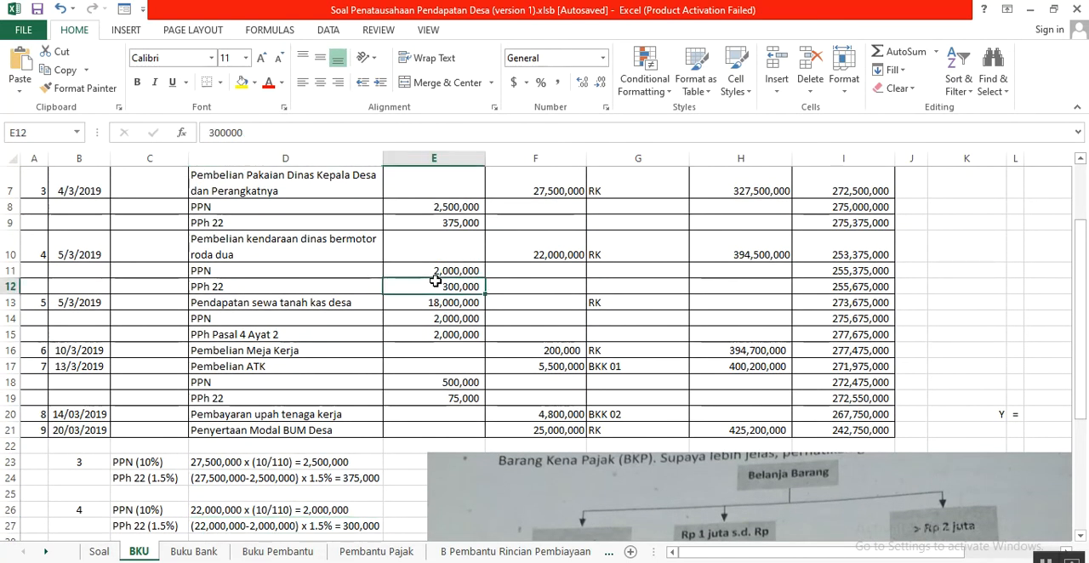
- Check how transaction 4's PPN in E11 and PPh 22 in E12 are added to the running Saldo in I10:I12
{"action": "left_click", "coordinate": [444, 269]}
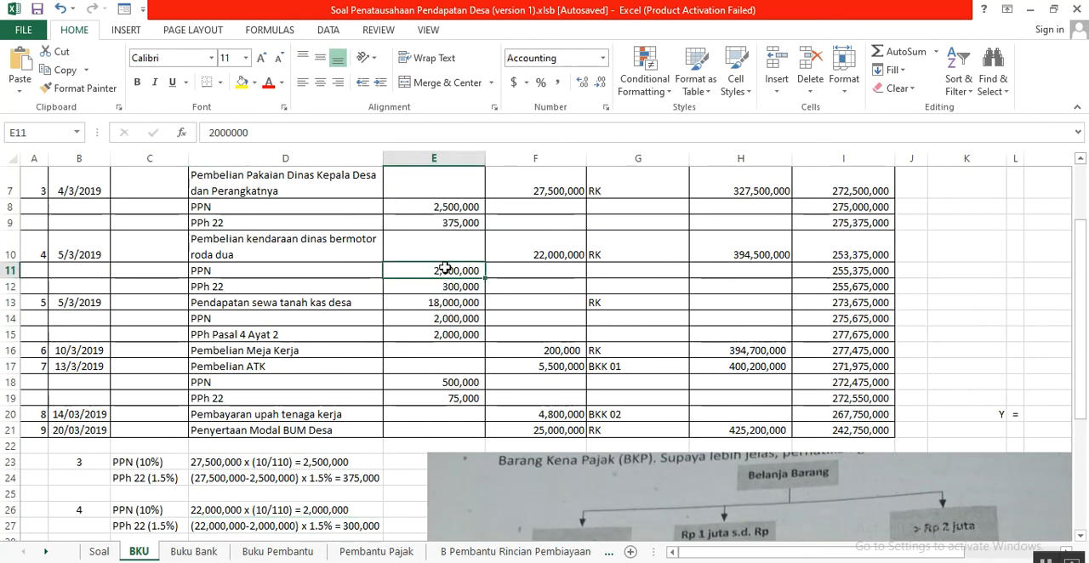
{"action": "left_click", "coordinate": [876, 252]}
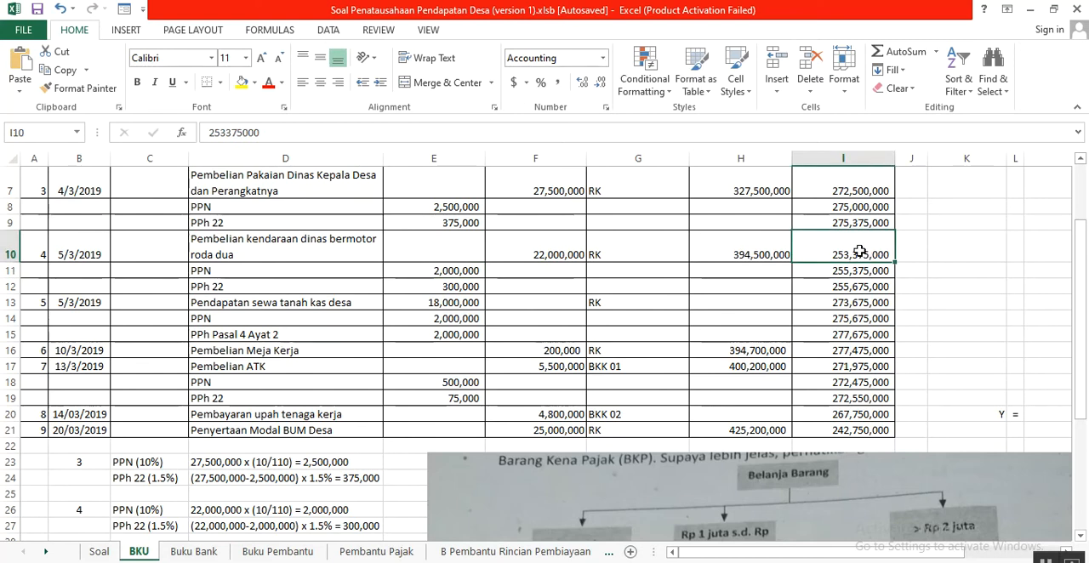
{"action": "left_click", "coordinate": [457, 269]}
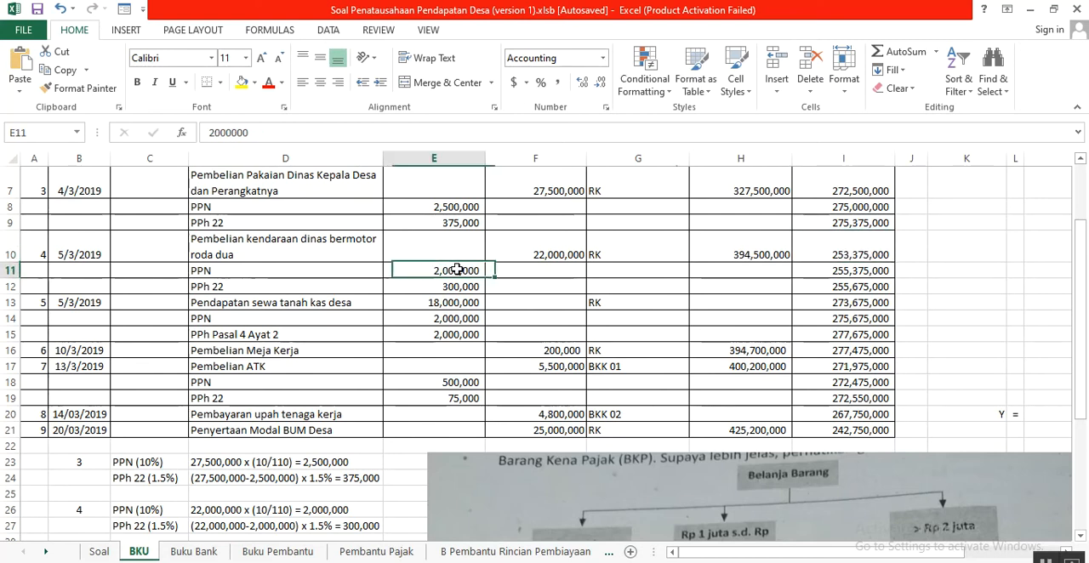
{"action": "left_click", "coordinate": [819, 270]}
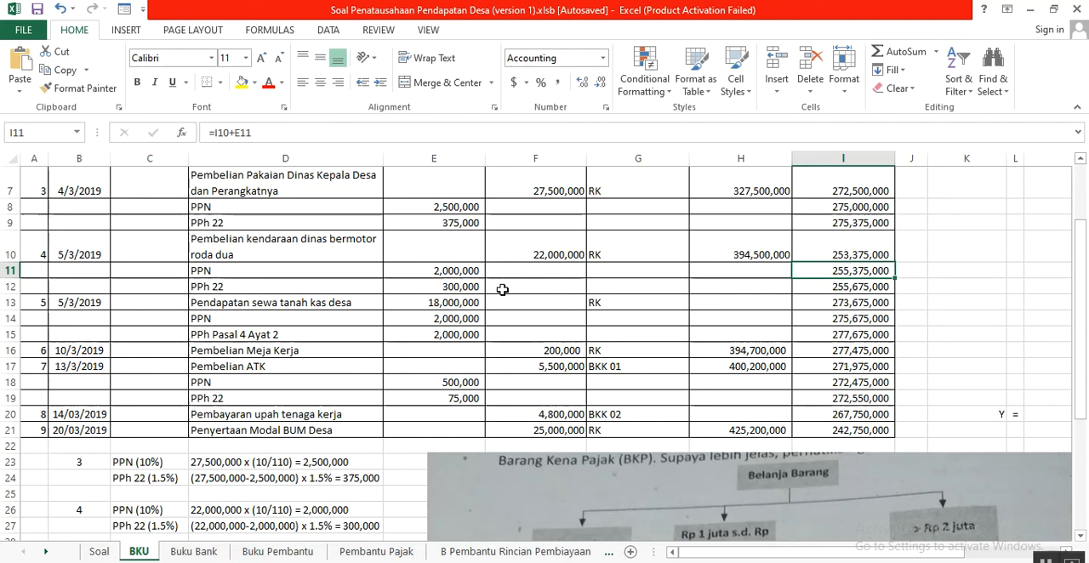
{"action": "left_click", "coordinate": [460, 290]}
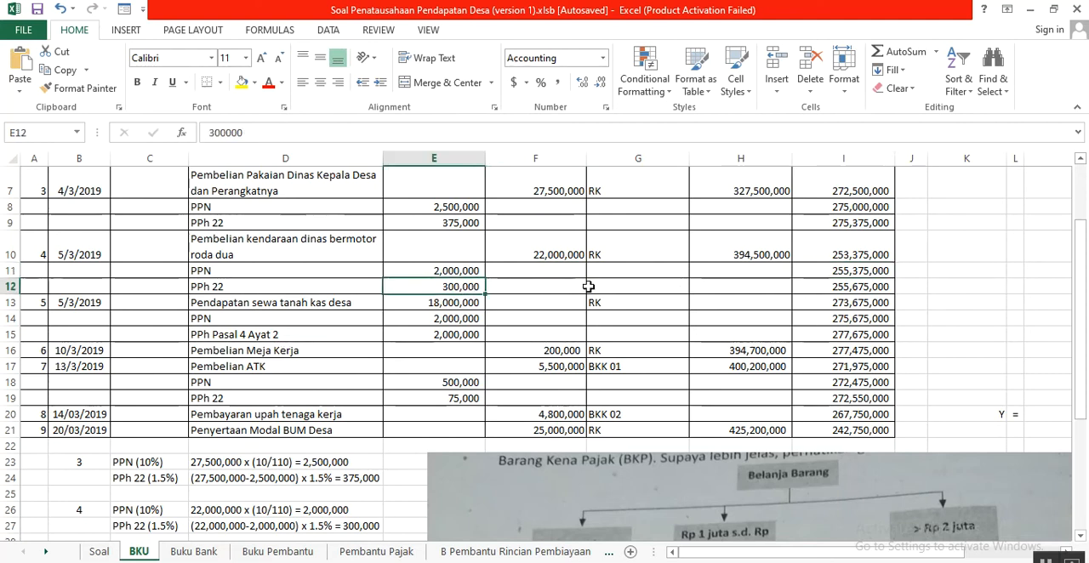
{"action": "left_click", "coordinate": [856, 288]}
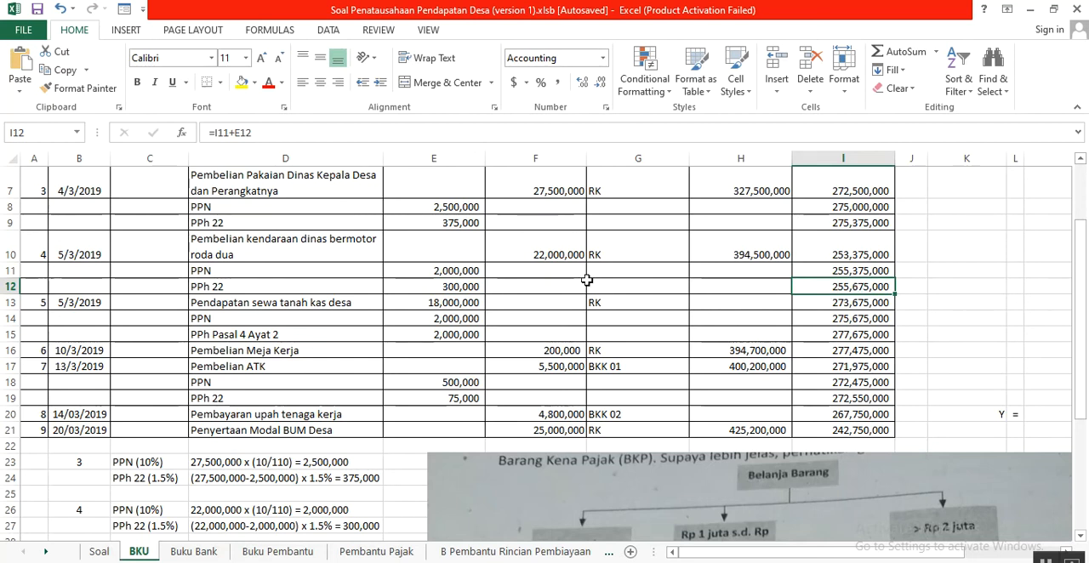
{"action": "left_click", "coordinate": [435, 273]}
{"action": "left_click_drag", "start_coordinate": [435, 274], "coordinate": [457, 286]}
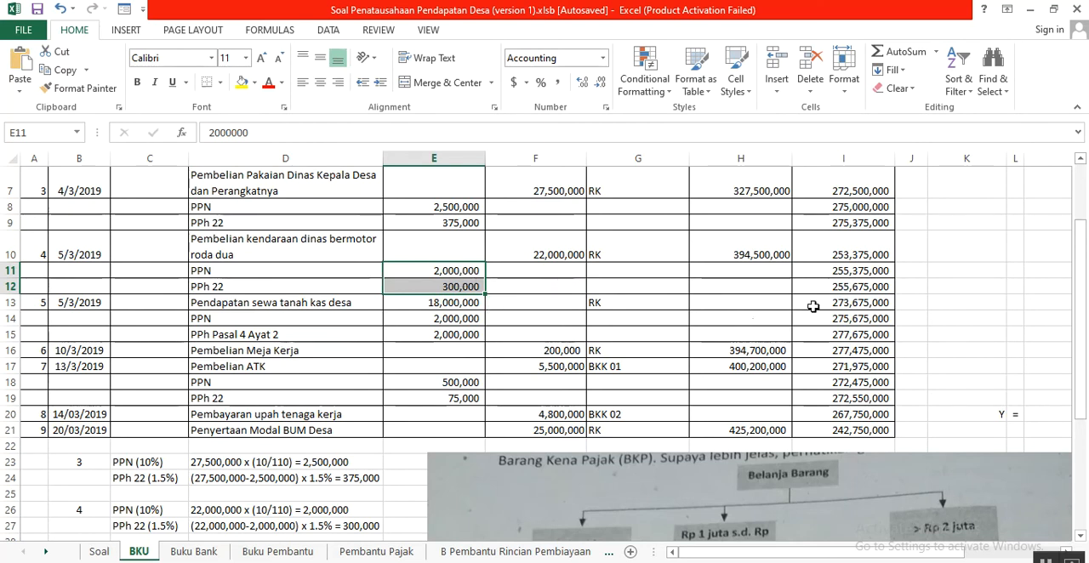
- Read transaction 5, the village land rental income, in A8:D8 of the Soal sheet
{"action": "left_click", "coordinate": [418, 305]}
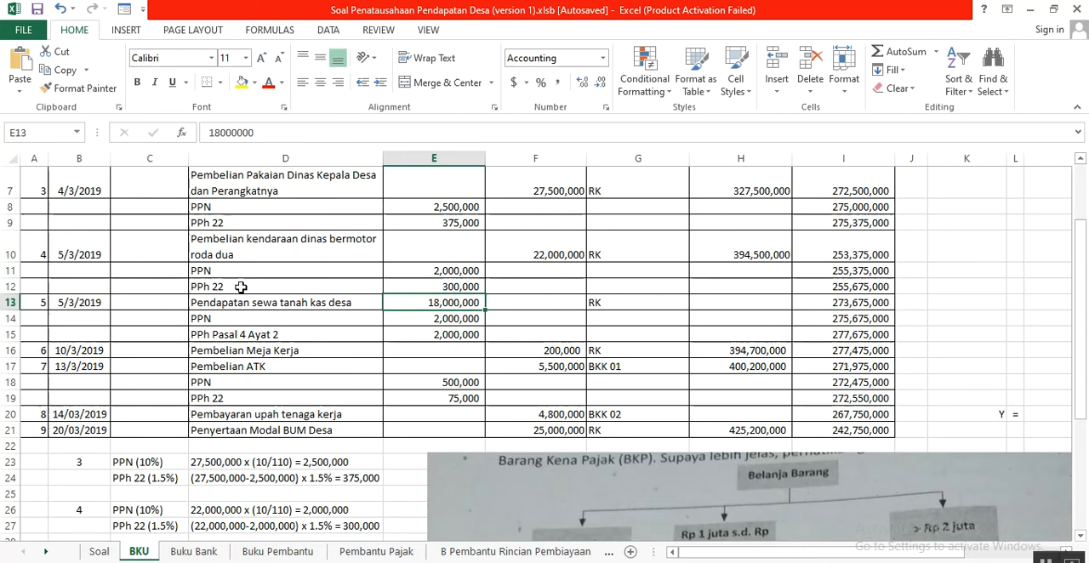
{"action": "left_click", "coordinate": [99, 552]}
{"action": "left_click_drag", "start_coordinate": [38, 430], "coordinate": [555, 431]}
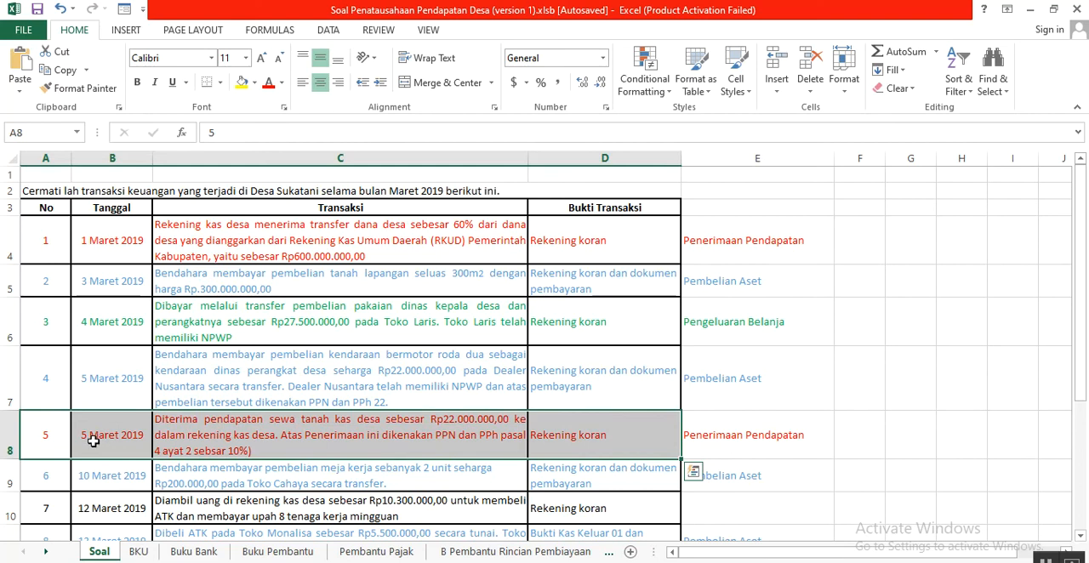
{"action": "scroll", "coordinate": [106, 444], "scroll_direction": "down", "scroll_amount": 1}
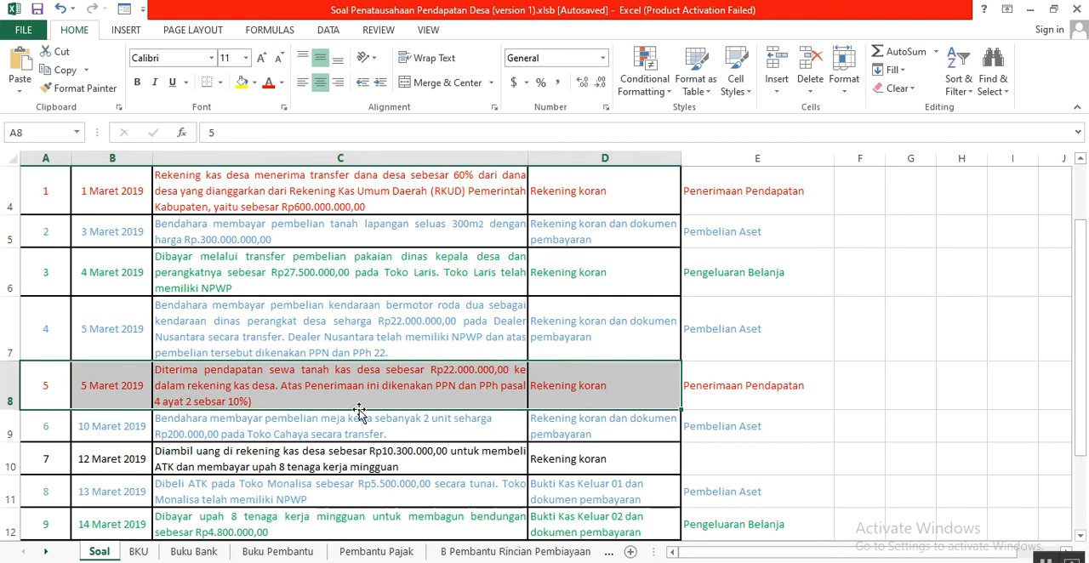
- Review transaction 5's land rental entry across A13:I13 of the BKU sheet
{"action": "left_click", "coordinate": [138, 553]}
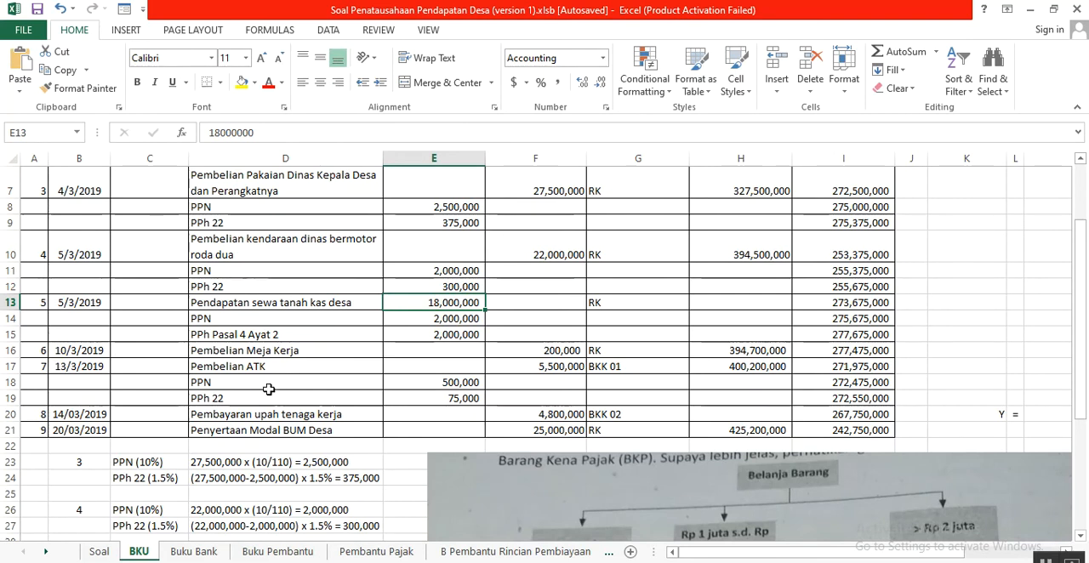
{"action": "scroll", "coordinate": [269, 389], "scroll_direction": "down", "scroll_amount": 1}
{"action": "scroll", "coordinate": [269, 390], "scroll_direction": "up", "scroll_amount": 2}
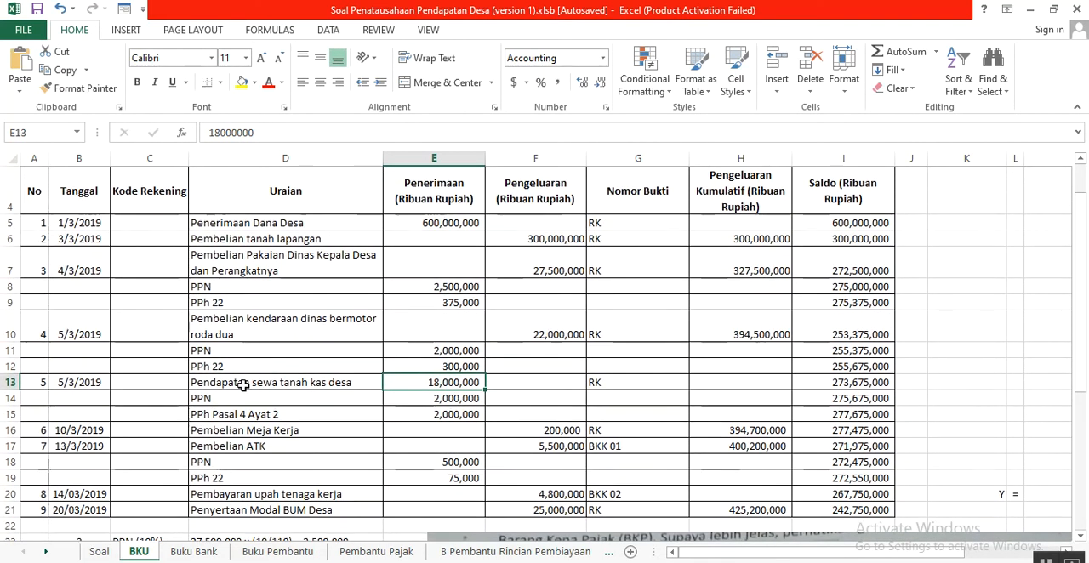
{"action": "left_click", "coordinate": [243, 384]}
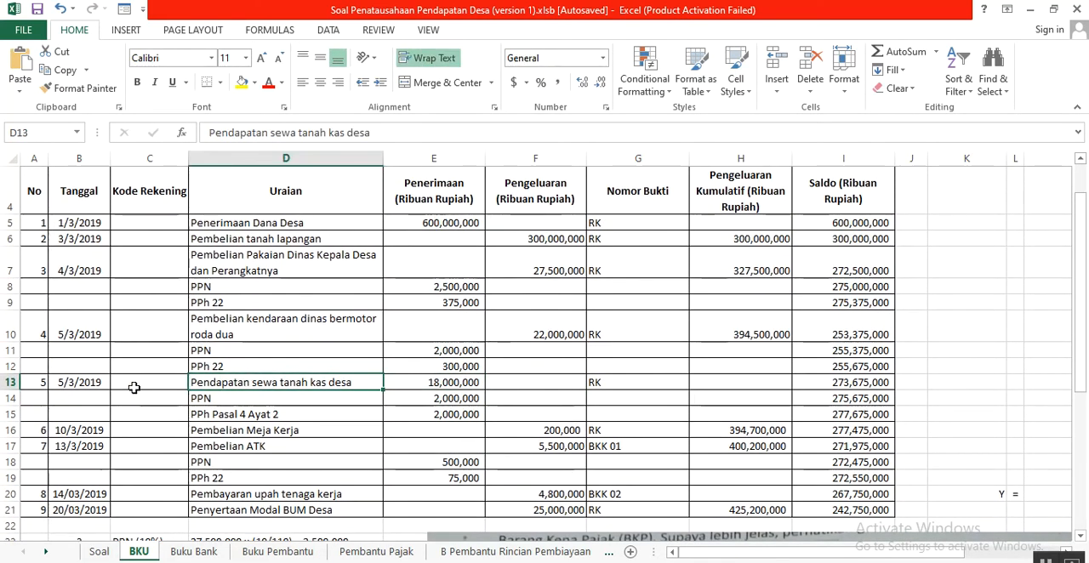
{"action": "left_click_drag", "start_coordinate": [33, 382], "coordinate": [841, 375]}
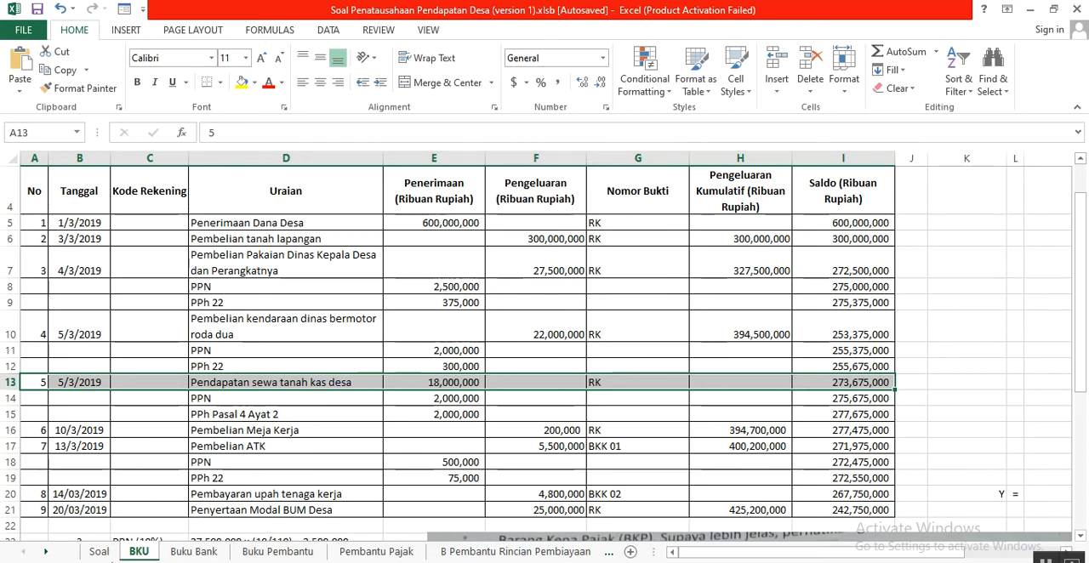
- Compare transaction 5's amount in Soal with its BKU receipt in E13 and the PPN and PPh Pasal 4 Ayat 2 amounts in E14:E15
{"action": "left_click", "coordinate": [99, 553]}
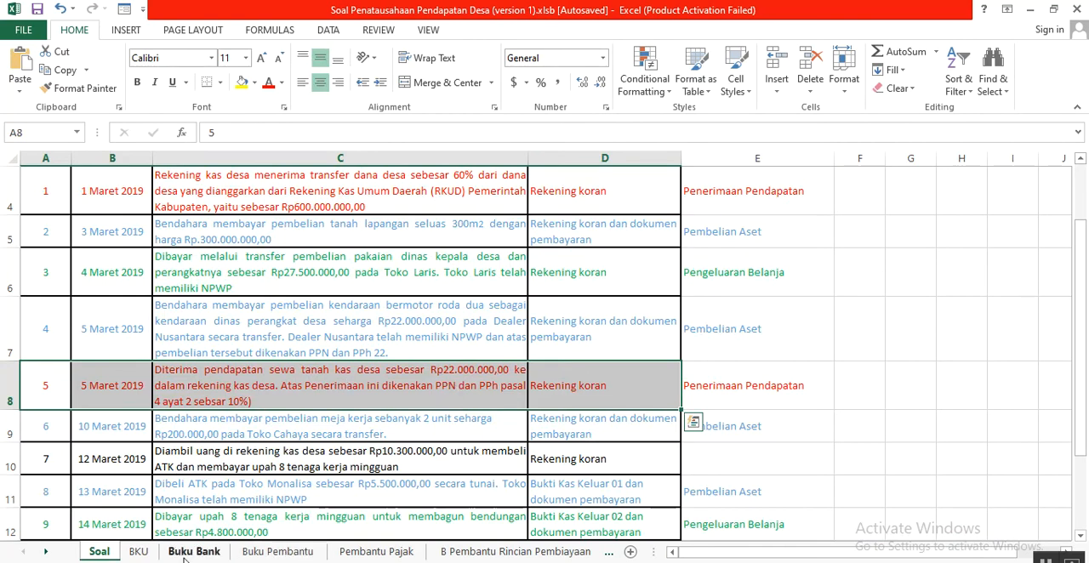
{"action": "left_click", "coordinate": [139, 553]}
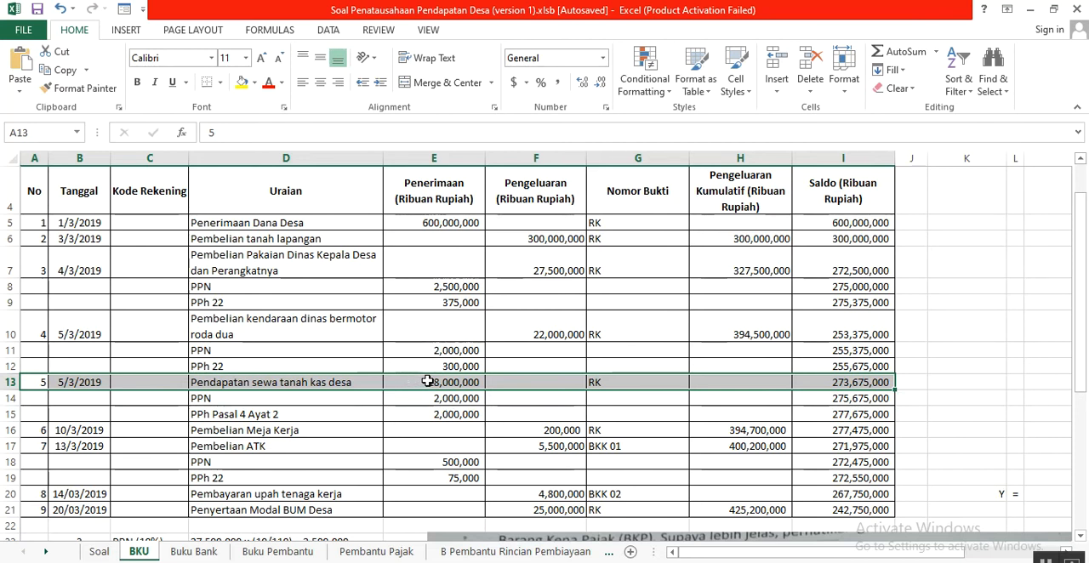
{"action": "left_click", "coordinate": [424, 382]}
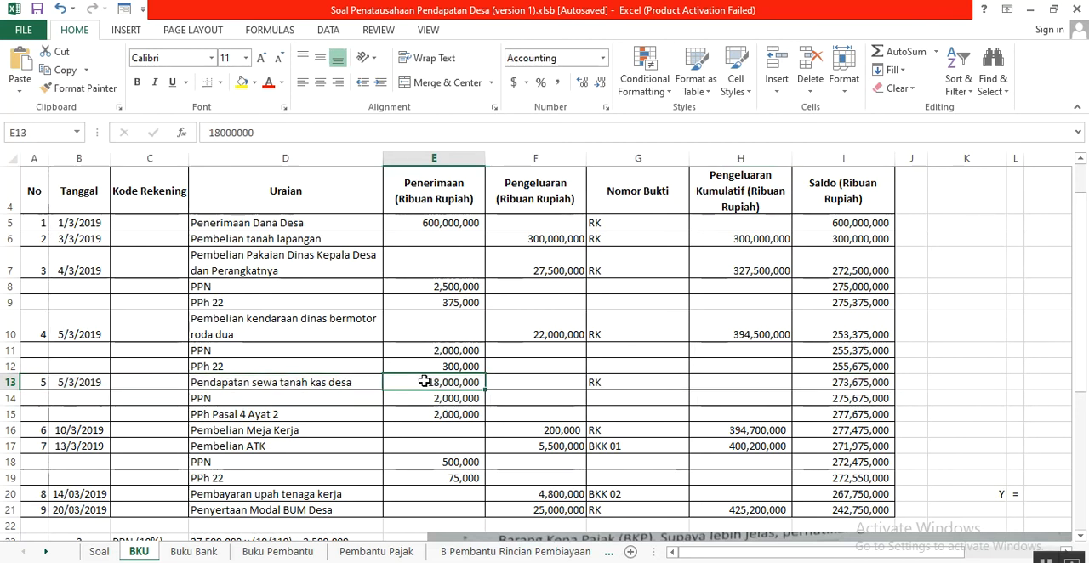
{"action": "left_click_drag", "start_coordinate": [413, 396], "coordinate": [421, 418]}
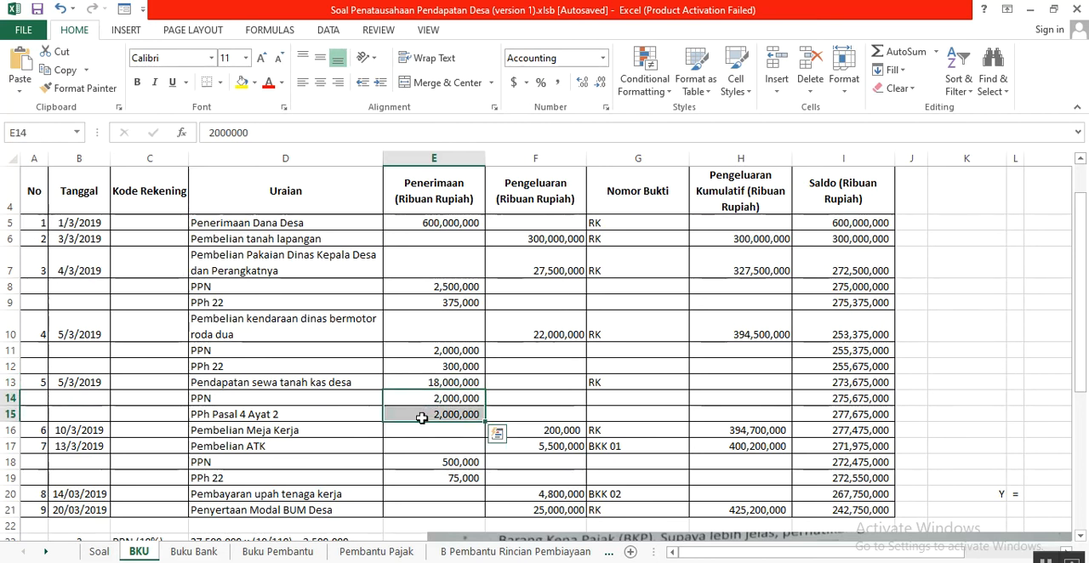
{"action": "scroll", "coordinate": [434, 391], "scroll_direction": "down", "scroll_amount": 1}
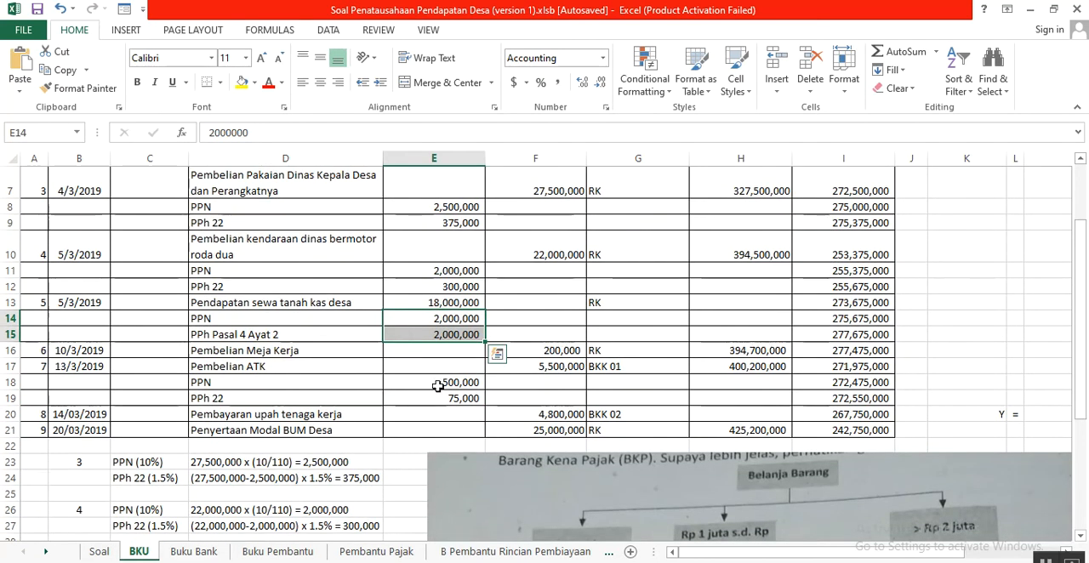
{"action": "left_click", "coordinate": [451, 303]}
{"action": "left_click_drag", "start_coordinate": [448, 319], "coordinate": [453, 345]}
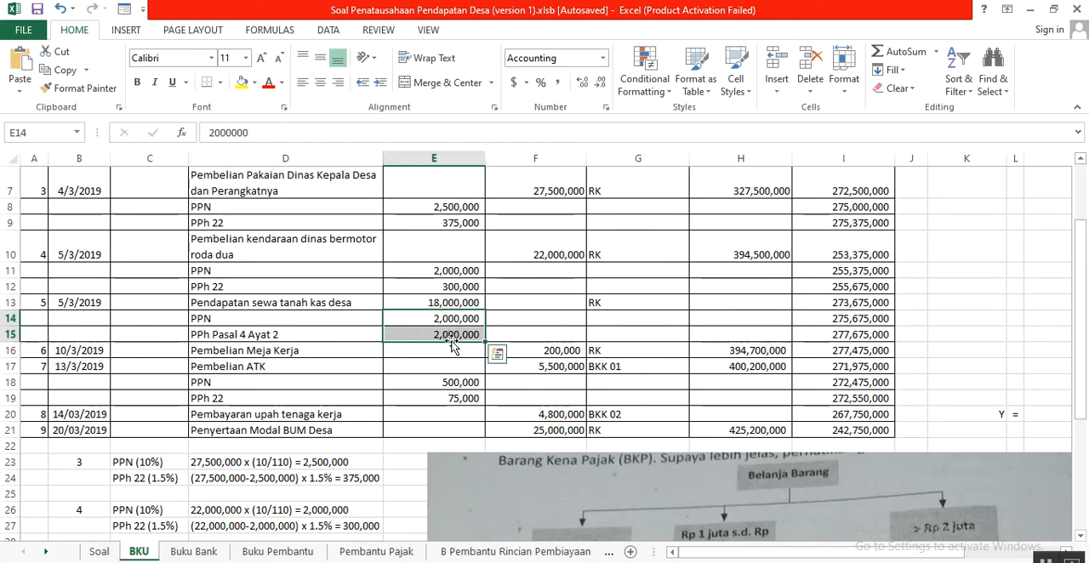
- Examine transaction 5's tax calculations in C29:D30 and relate the one in D29 to the receipts in E13:E14
{"action": "scroll", "coordinate": [451, 336], "scroll_direction": "down", "scroll_amount": 1}
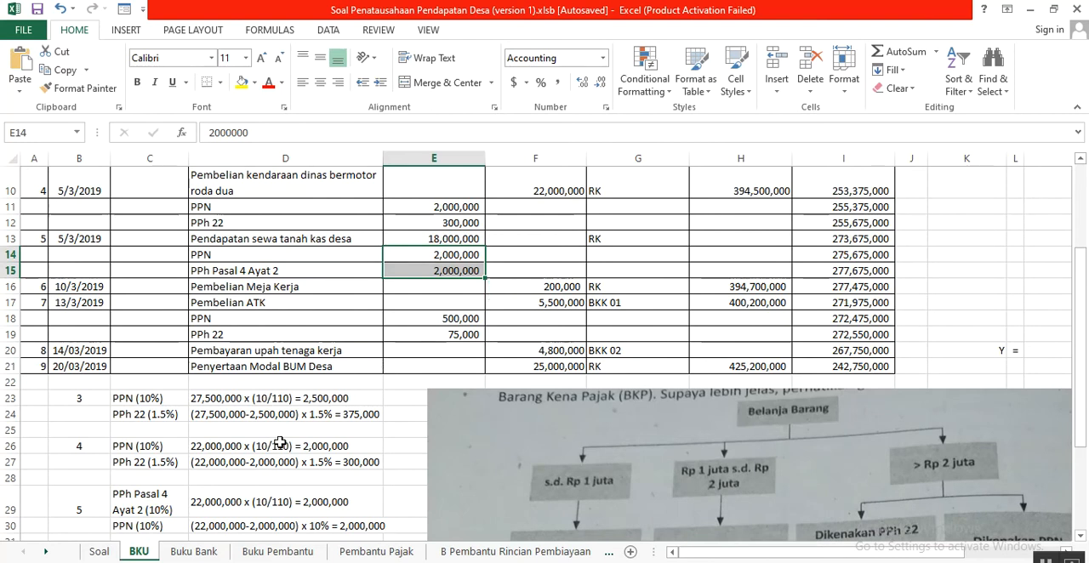
{"action": "scroll", "coordinate": [322, 415], "scroll_direction": "down", "scroll_amount": 1}
{"action": "left_click_drag", "start_coordinate": [127, 432], "coordinate": [245, 468]}
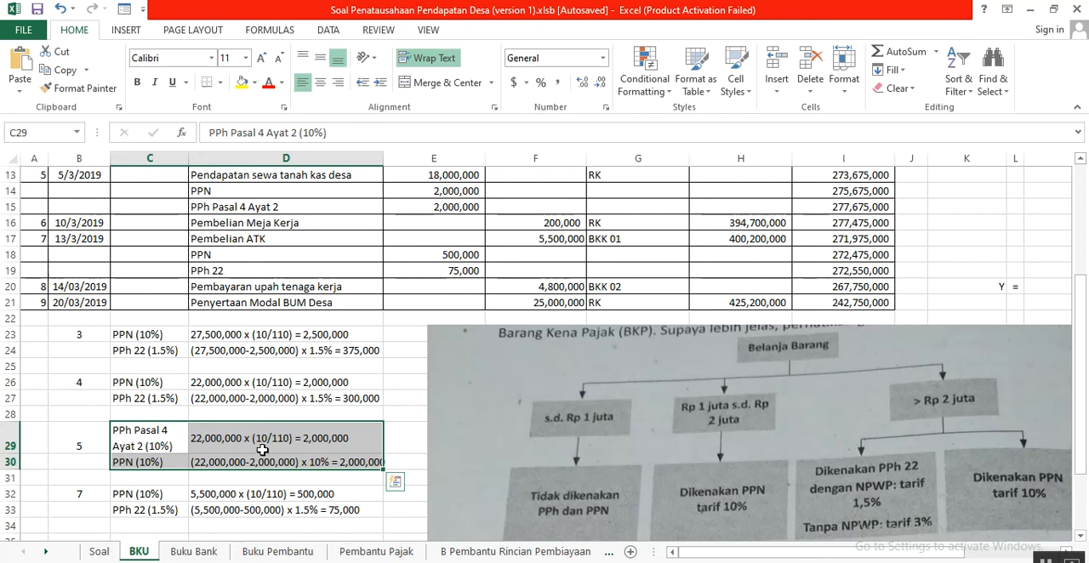
{"action": "left_click", "coordinate": [224, 442]}
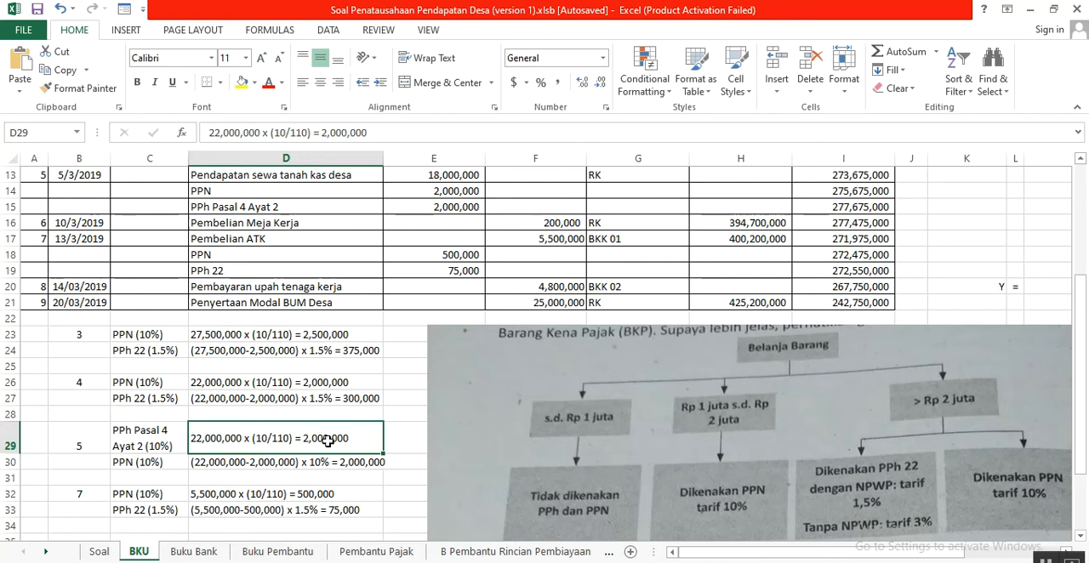
{"action": "left_click", "coordinate": [456, 190]}
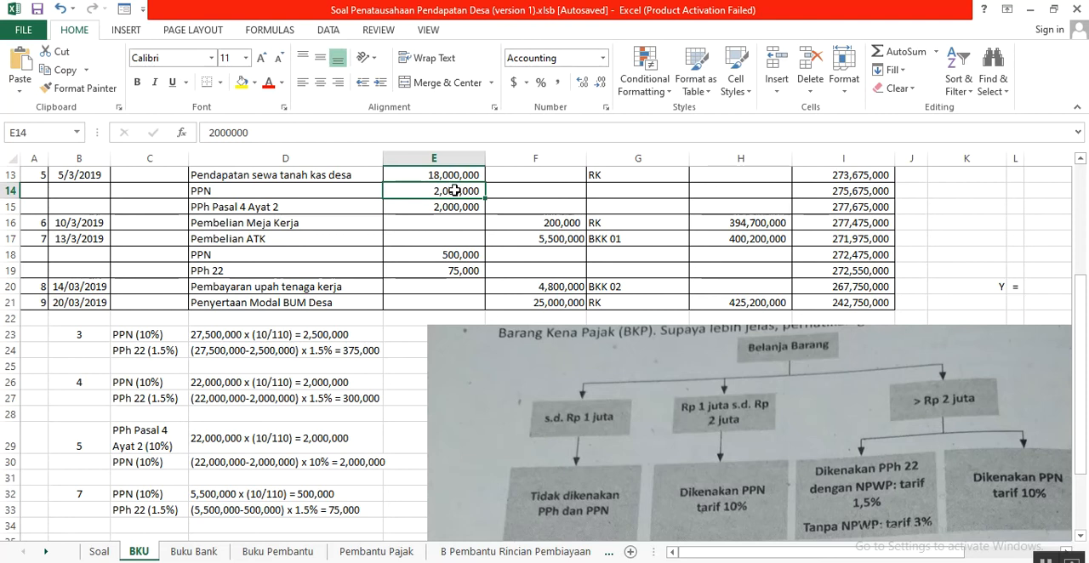
{"action": "left_click", "coordinate": [438, 174]}
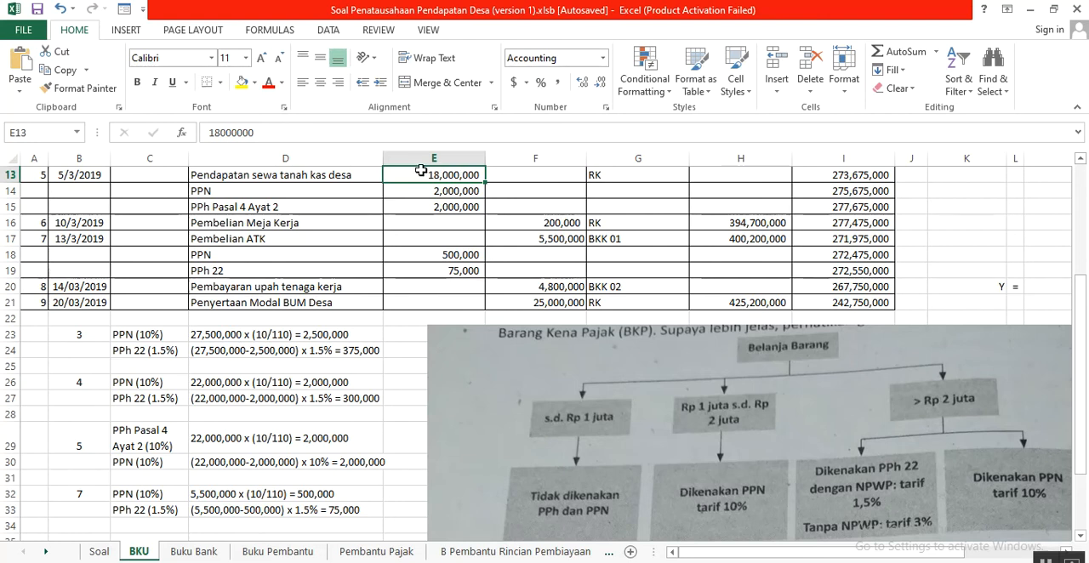
{"action": "left_click", "coordinate": [448, 192]}
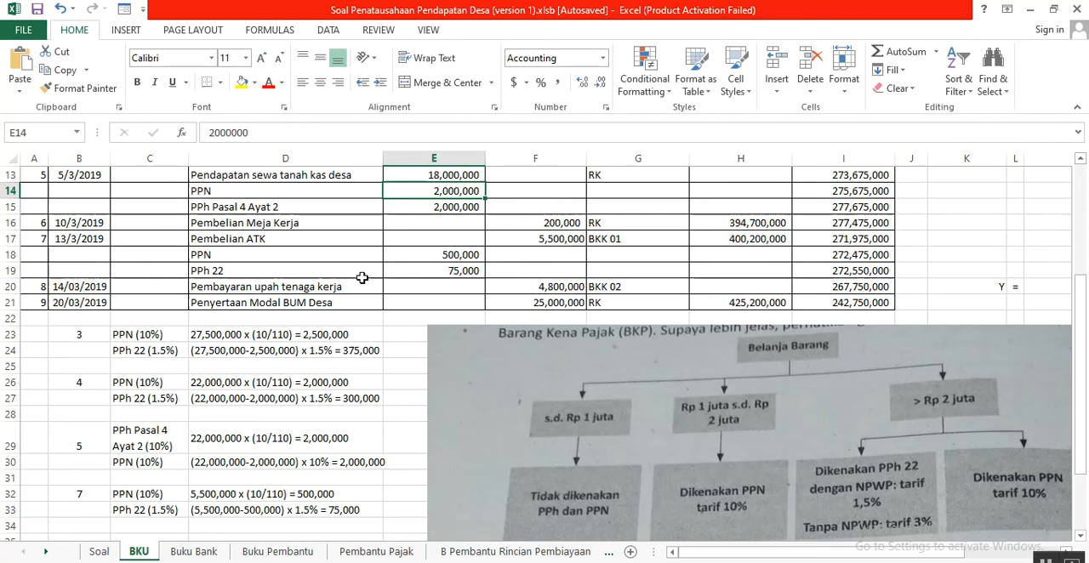
- Compare transaction 5's calculations in D29 and D30 and trace the 10% tax to the PPh Pasal 4 Ayat 2 receipt in E15
{"action": "scroll", "coordinate": [239, 448], "scroll_direction": "down", "scroll_amount": 1}
{"action": "left_click", "coordinate": [230, 396]}
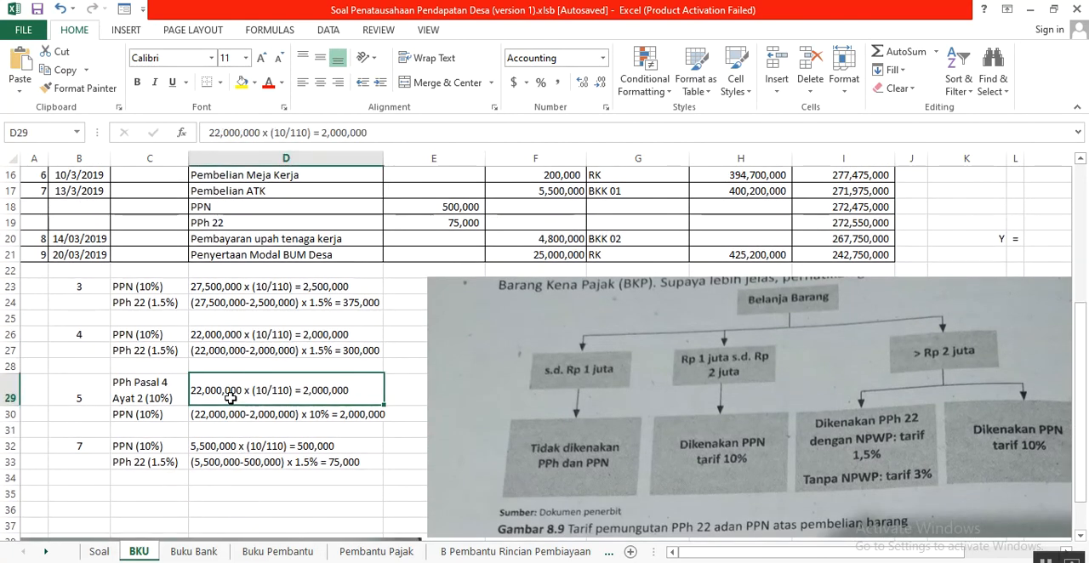
{"action": "left_click", "coordinate": [223, 415]}
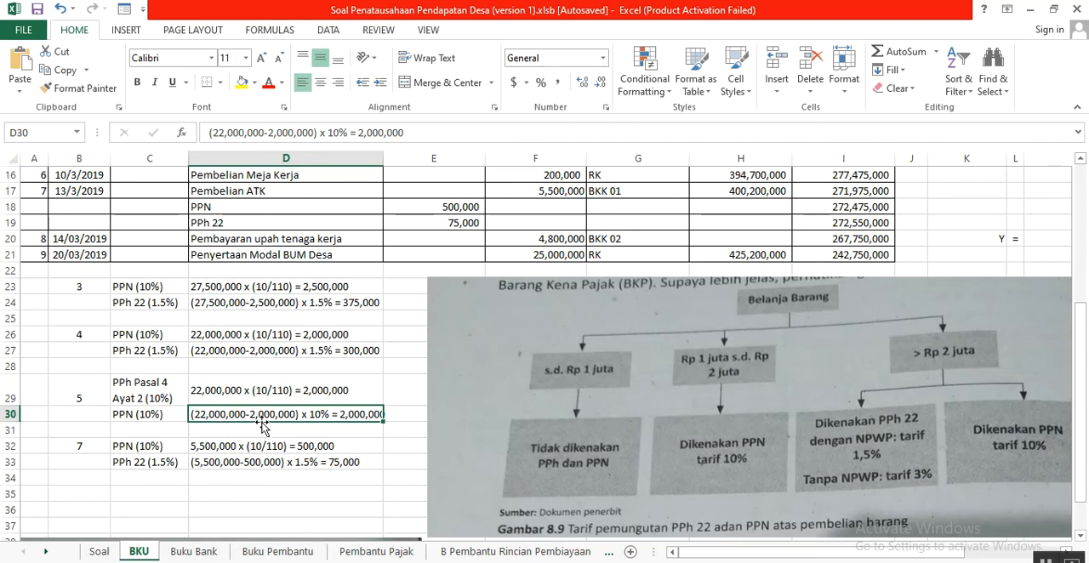
{"action": "left_click", "coordinate": [322, 392]}
{"action": "left_click", "coordinate": [283, 415]}
{"action": "scroll", "coordinate": [358, 415], "scroll_direction": "up", "scroll_amount": 1}
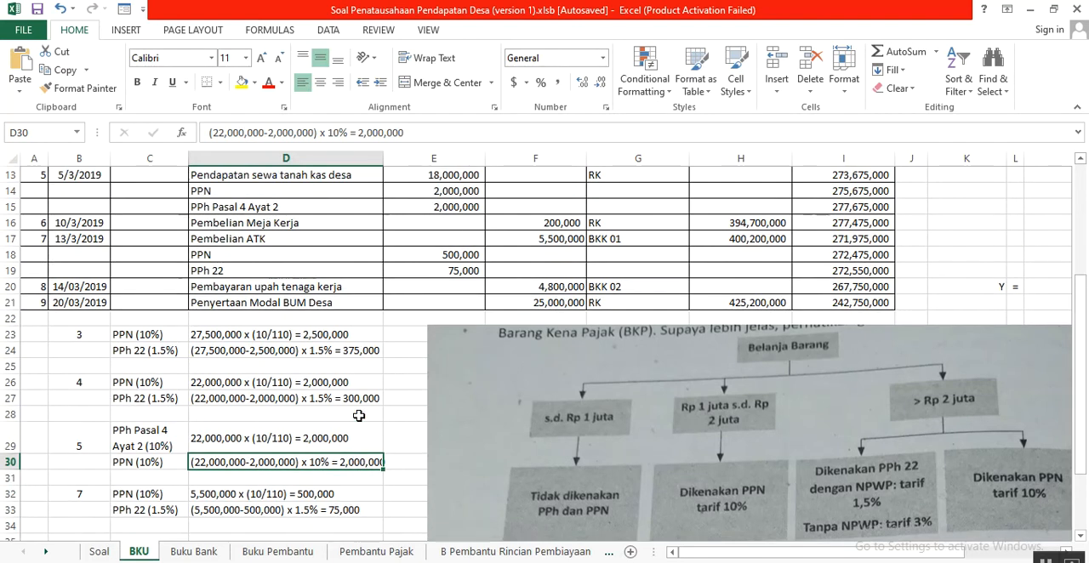
{"action": "left_click", "coordinate": [432, 209]}
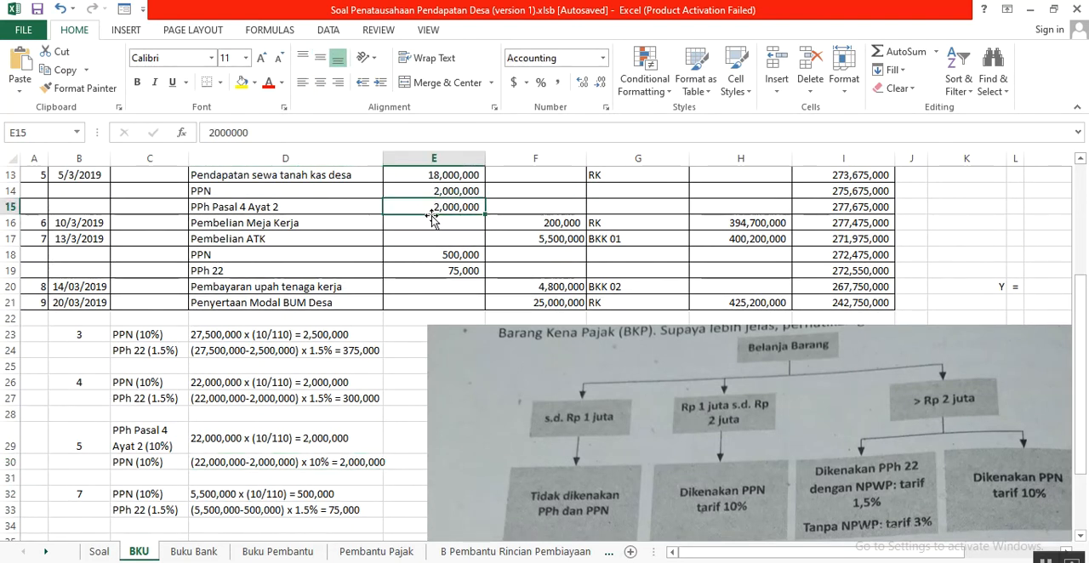
- Relate transaction 5's two tax receipts in E14:E15 to the net rental income recorded in E13
{"action": "scroll", "coordinate": [432, 218], "scroll_direction": "up", "scroll_amount": 1}
{"action": "left_click", "coordinate": [456, 255]}
{"action": "left_click_drag", "start_coordinate": [456, 254], "coordinate": [454, 271]}
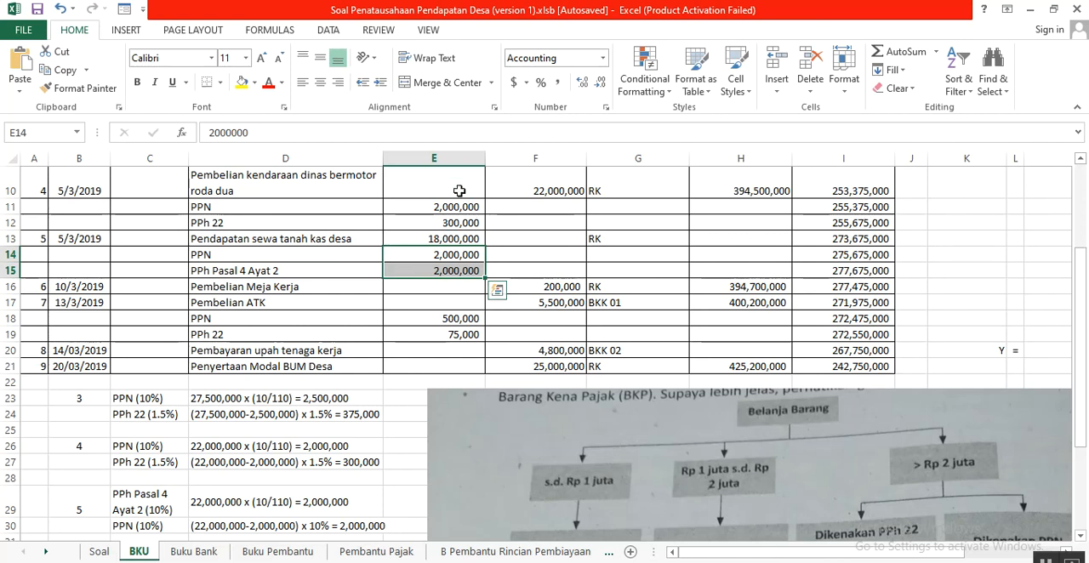
{"action": "left_click", "coordinate": [462, 239]}
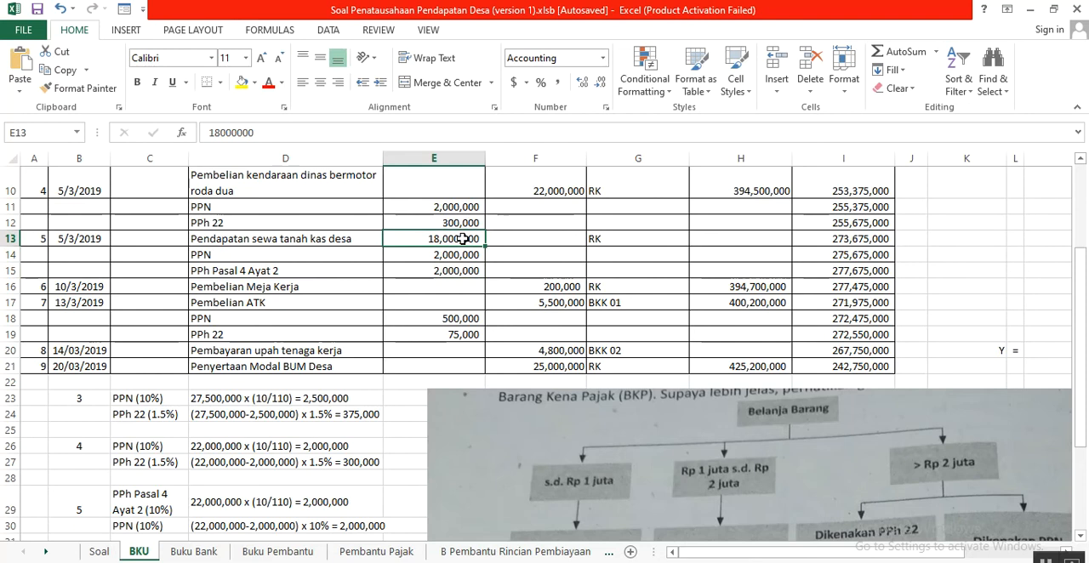
{"action": "scroll", "coordinate": [451, 272], "scroll_direction": "up", "scroll_amount": 1}
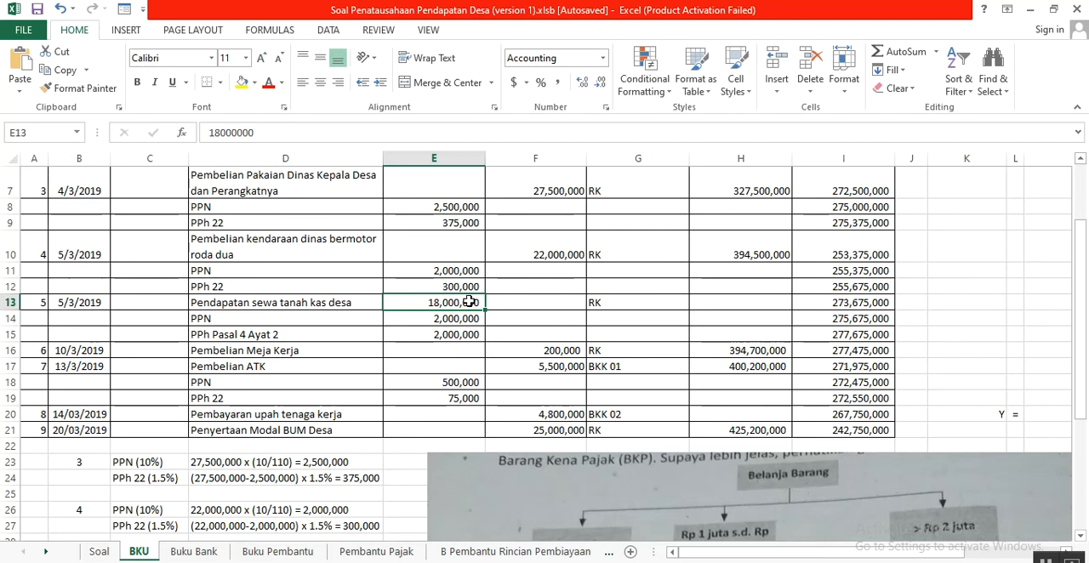
- Trace transaction 5's running Saldo in BKU from I12 through I13 to I15 using the receipts in E13:E15
{"action": "left_click", "coordinate": [846, 287]}
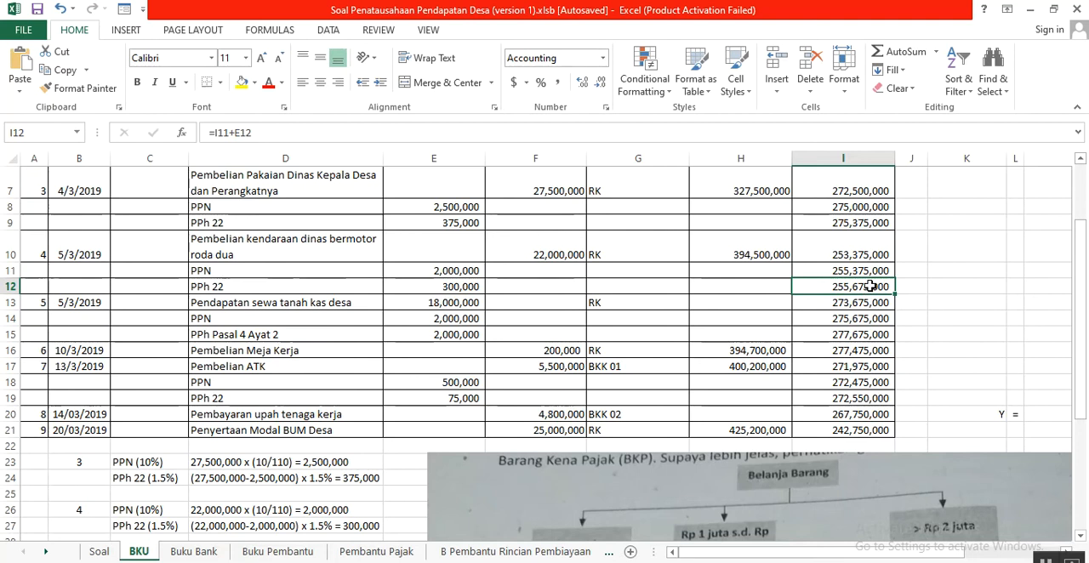
{"action": "left_click", "coordinate": [434, 303]}
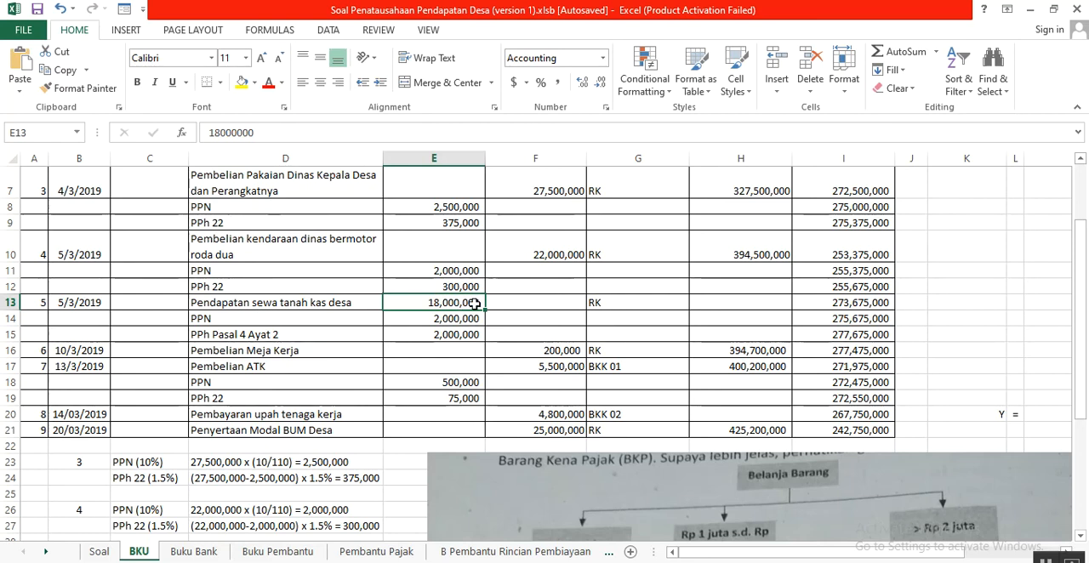
{"action": "left_click", "coordinate": [819, 305]}
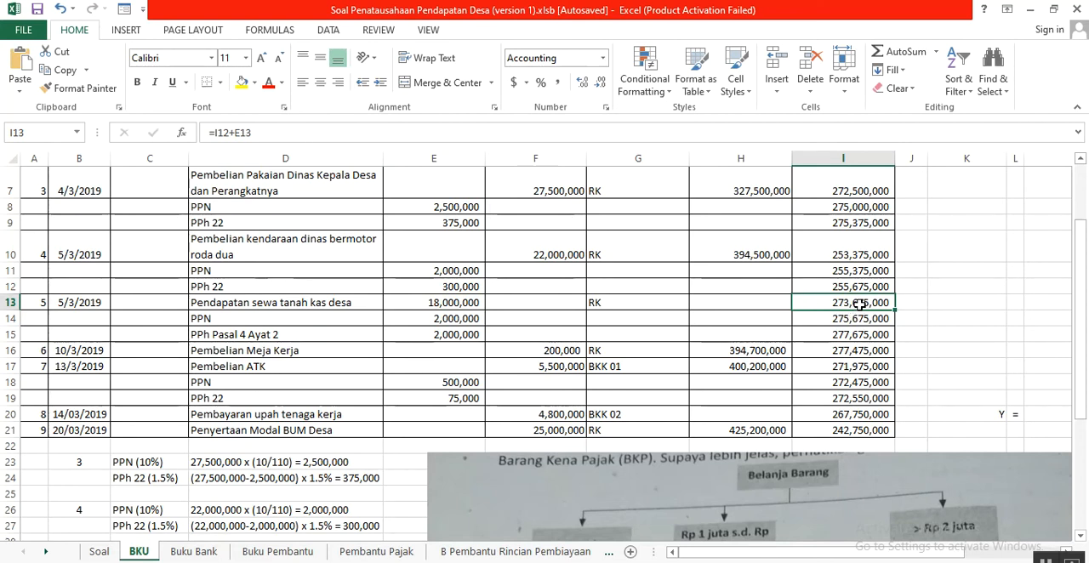
{"action": "left_click", "coordinate": [460, 320]}
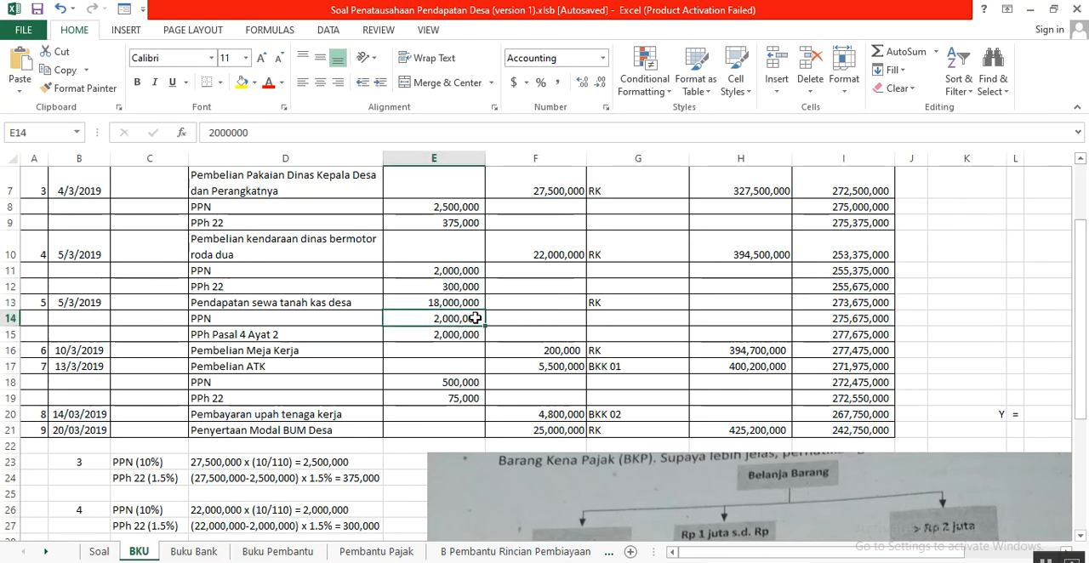
{"action": "left_click_drag", "start_coordinate": [474, 319], "coordinate": [473, 334]}
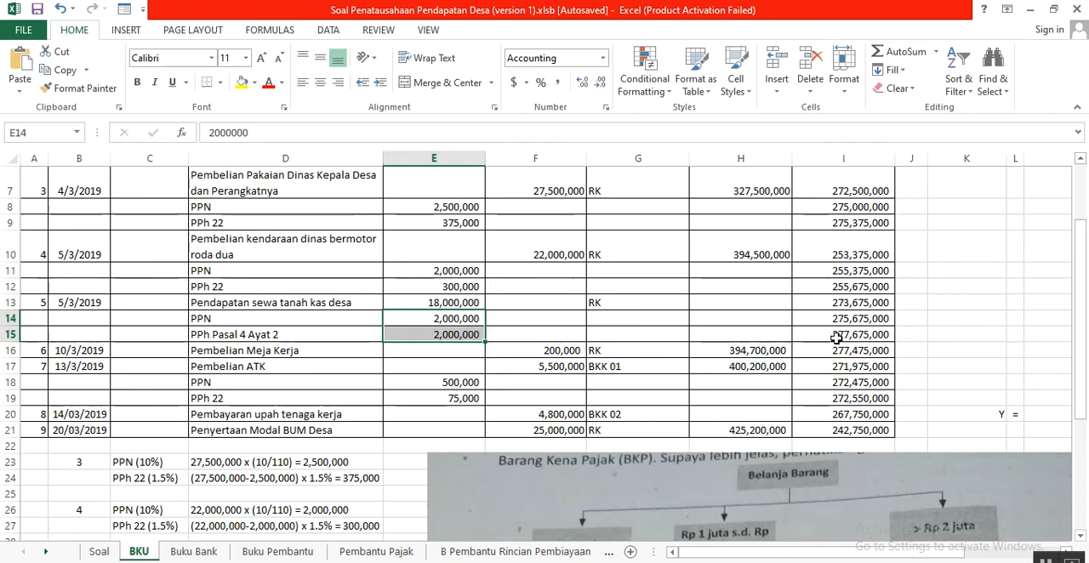
{"action": "left_click", "coordinate": [838, 337]}
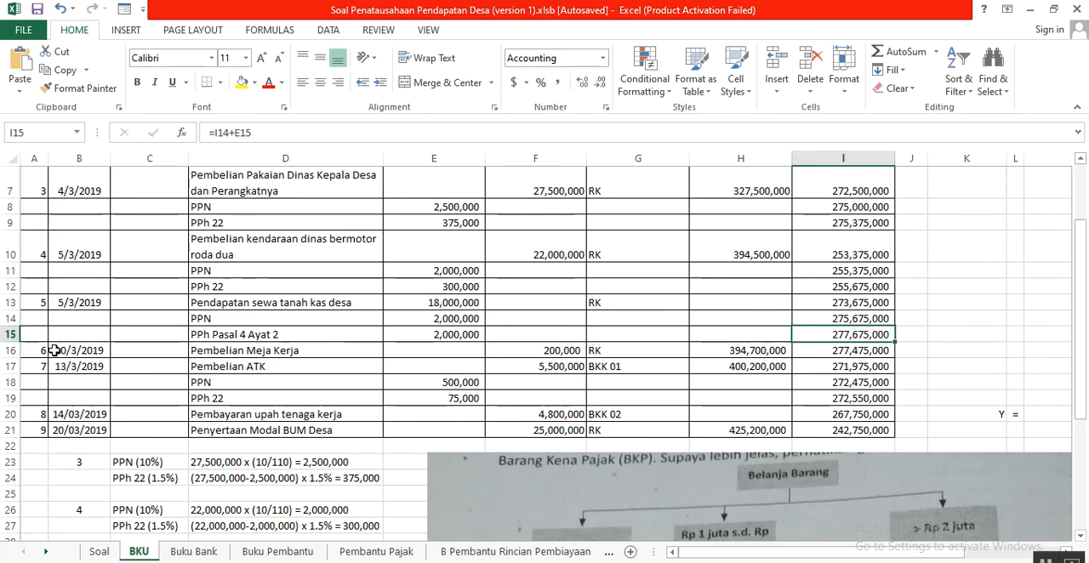
- Compare transaction 6, the work desk purchase of 10 Maret 2019, in Soal with its BKU entry in row 16
{"action": "left_click", "coordinate": [99, 551]}
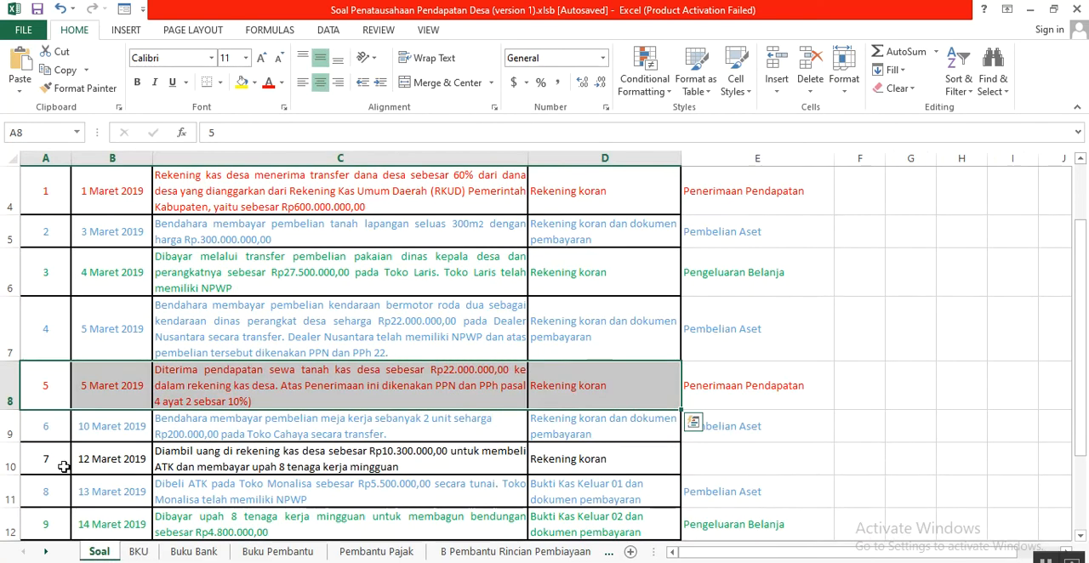
{"action": "left_click", "coordinate": [50, 434]}
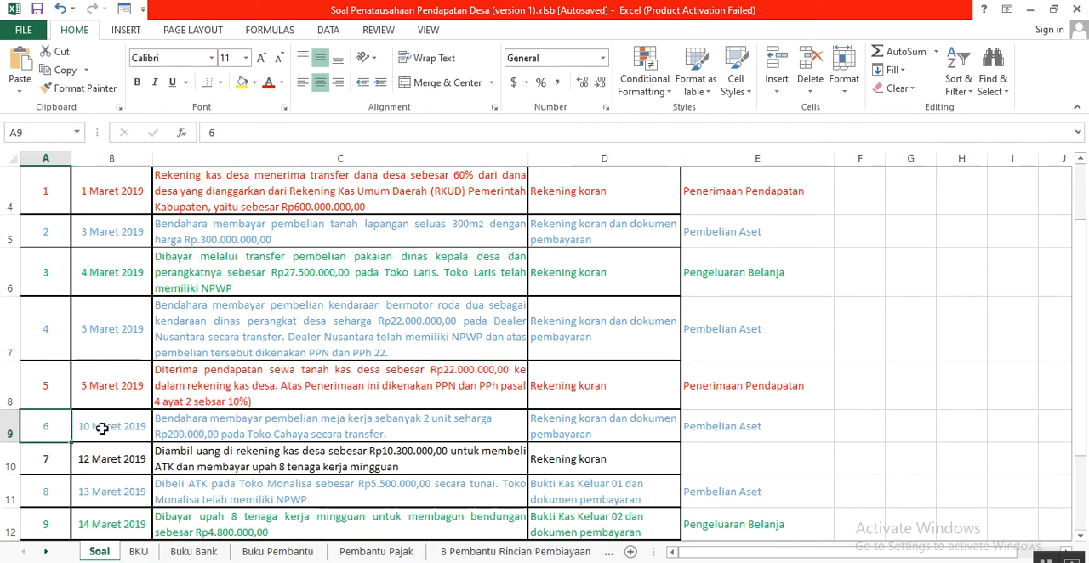
{"action": "left_click_drag", "start_coordinate": [47, 430], "coordinate": [703, 427]}
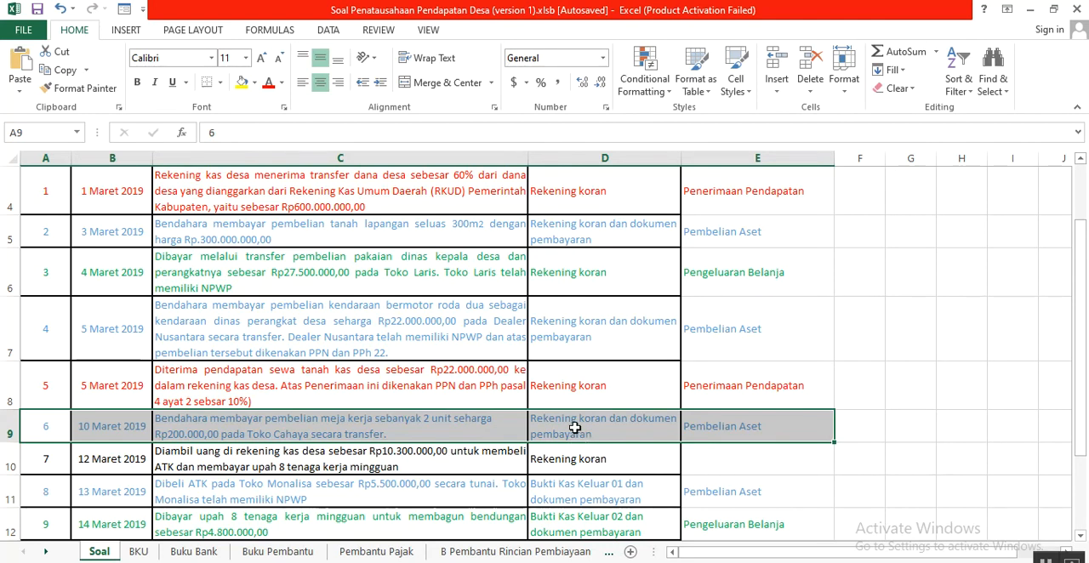
{"action": "left_click", "coordinate": [138, 553]}
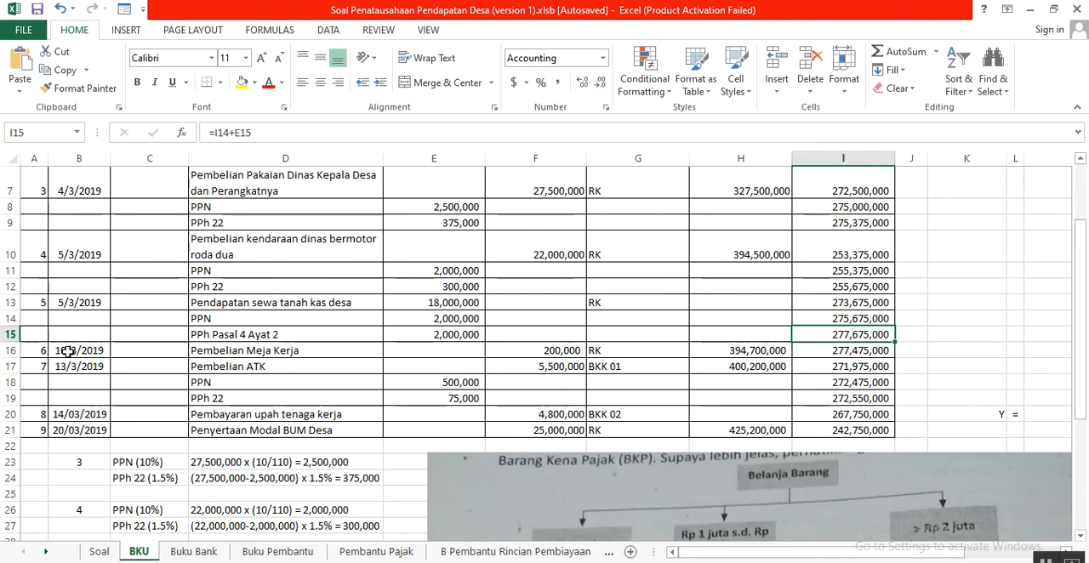
{"action": "left_click_drag", "start_coordinate": [43, 350], "coordinate": [815, 356]}
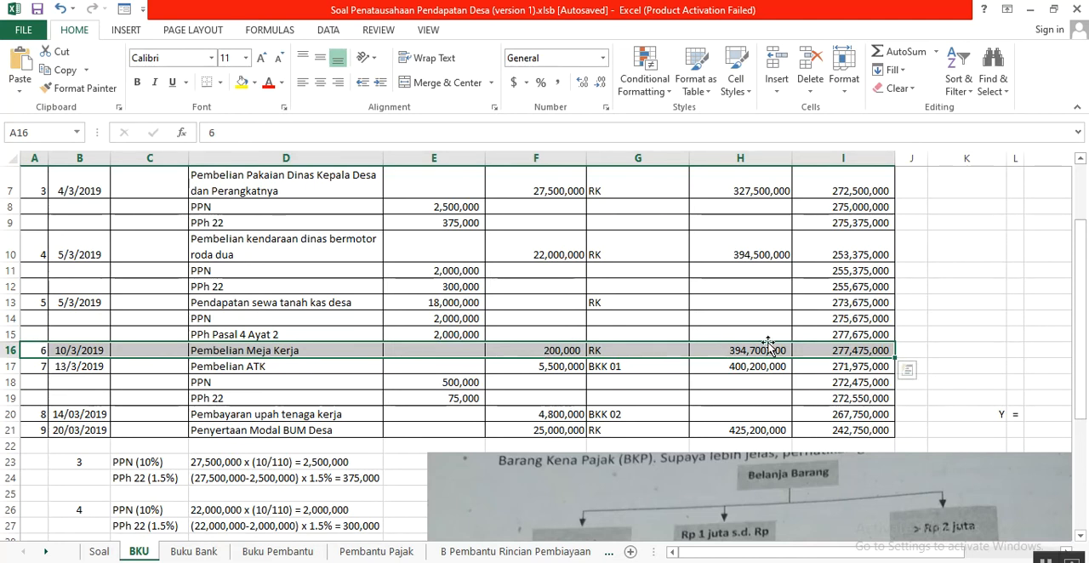
- Trace transaction 6's cumulative expenditure in H16 from the earlier total in H10 and the expenditure in F16
{"action": "left_click", "coordinate": [763, 252]}
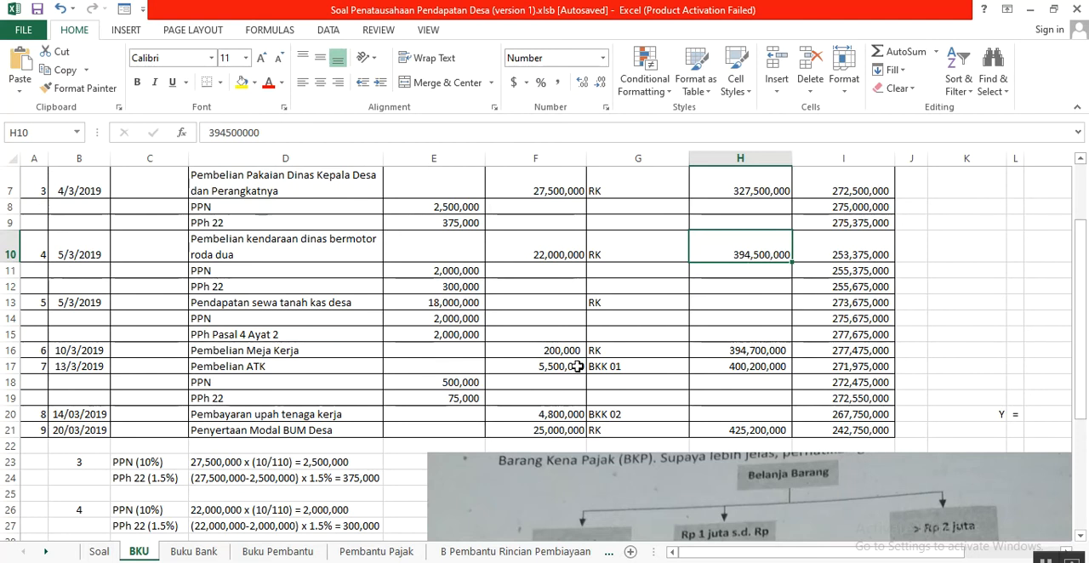
{"action": "left_click", "coordinate": [554, 352]}
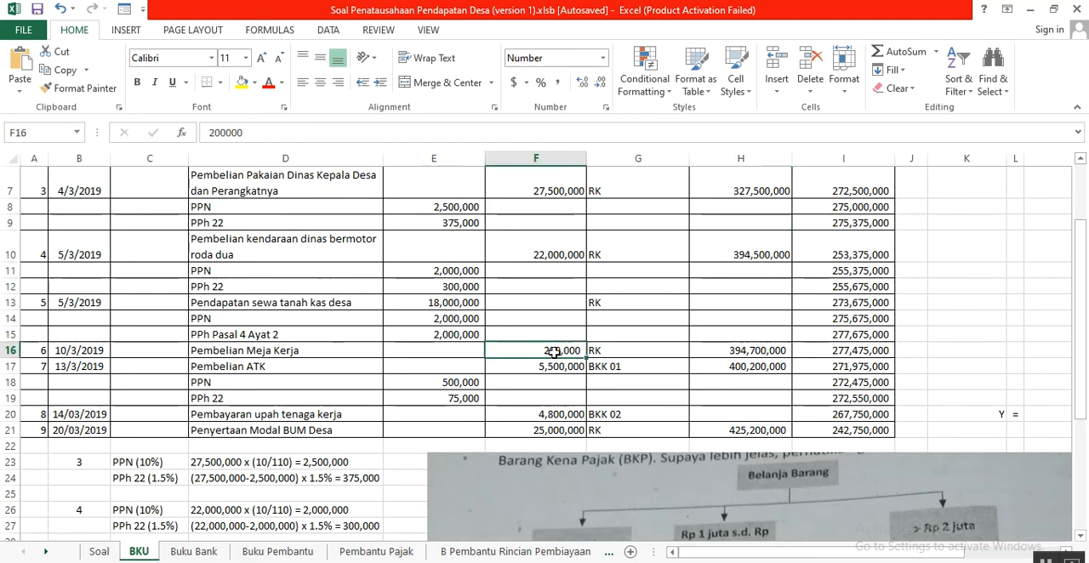
{"action": "left_click", "coordinate": [736, 349]}
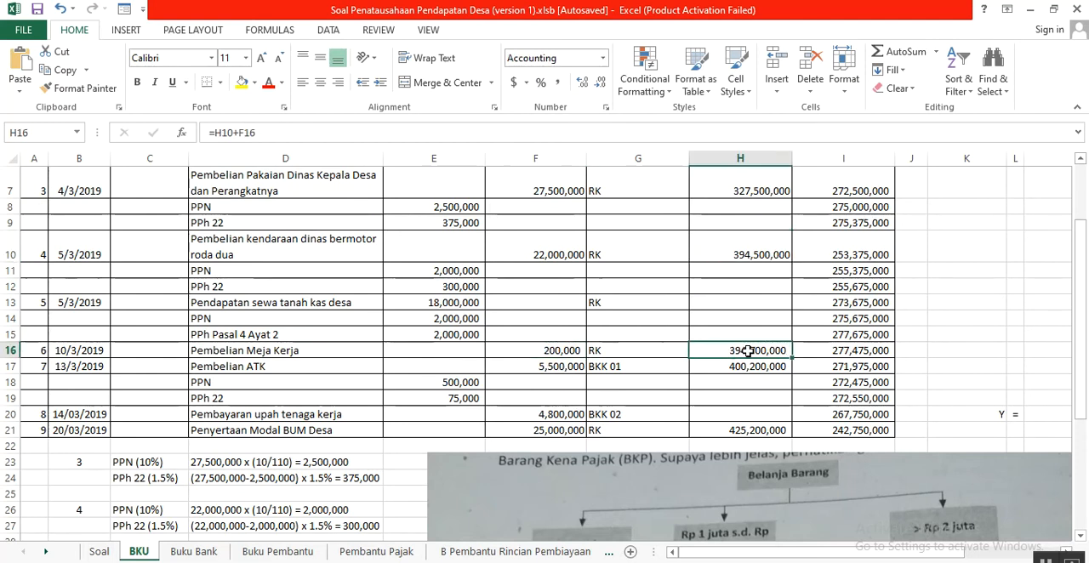
- Trace transaction 6's Saldo in I16 from the previous balance in I15 and the expenditure in F16
{"action": "left_click", "coordinate": [821, 351]}
{"action": "left_click", "coordinate": [842, 335]}
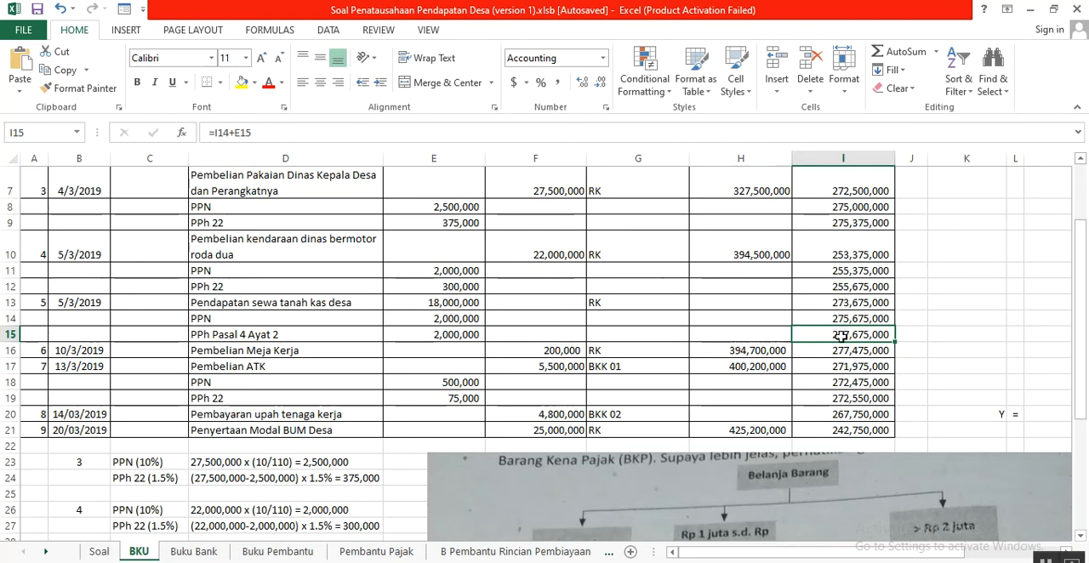
{"action": "left_click", "coordinate": [569, 353]}
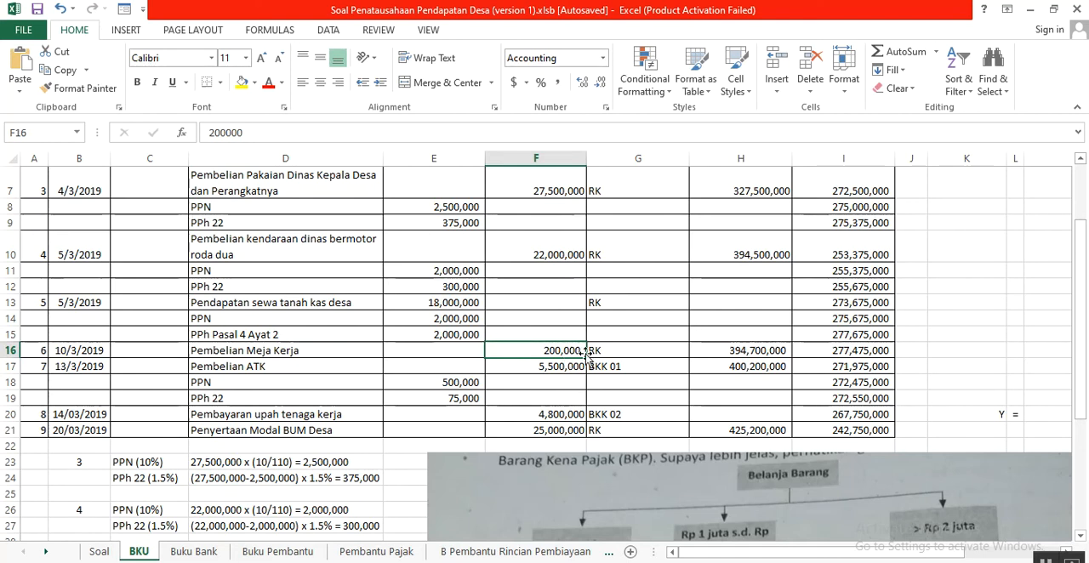
{"action": "left_click", "coordinate": [841, 351]}
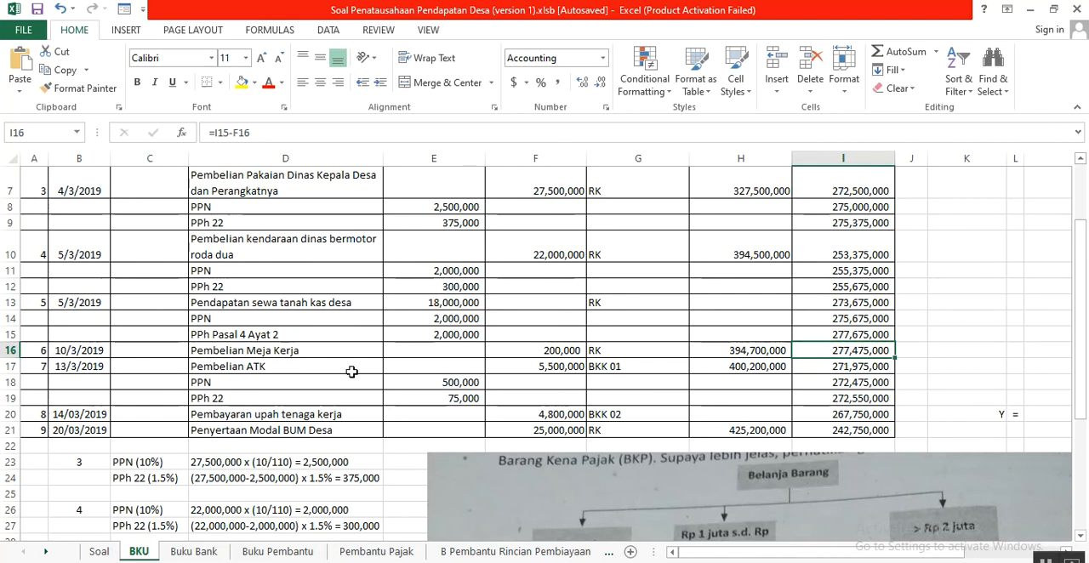
- Check the Belanja Barang tax chart for purchases up to Rp 1 juta and relate it to Pembelian Meja Kerja in D16
{"action": "scroll", "coordinate": [352, 372], "scroll_direction": "down", "scroll_amount": 3}
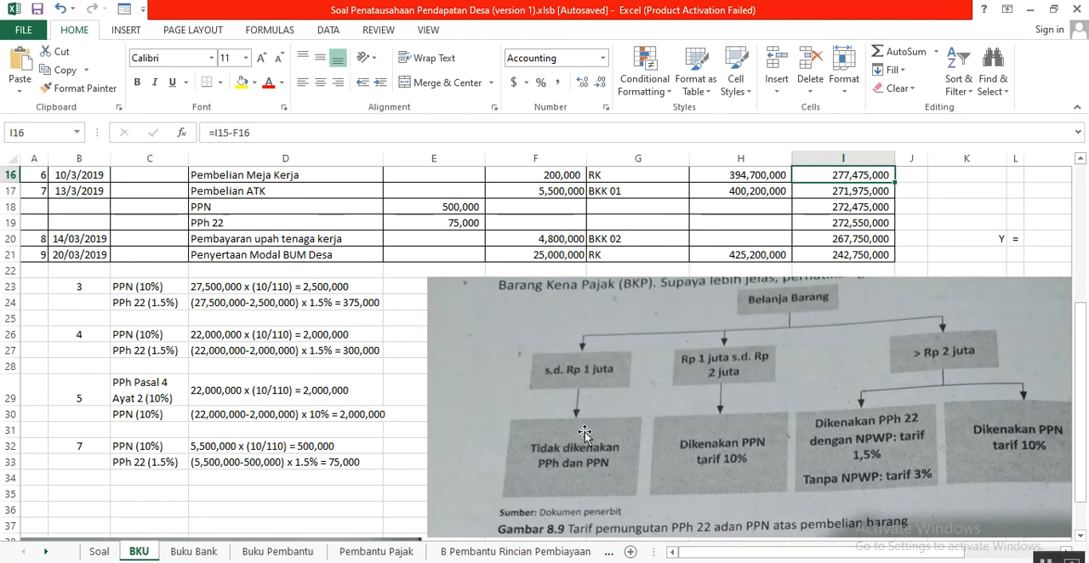
{"action": "scroll", "coordinate": [585, 430], "scroll_direction": "down", "scroll_amount": 1}
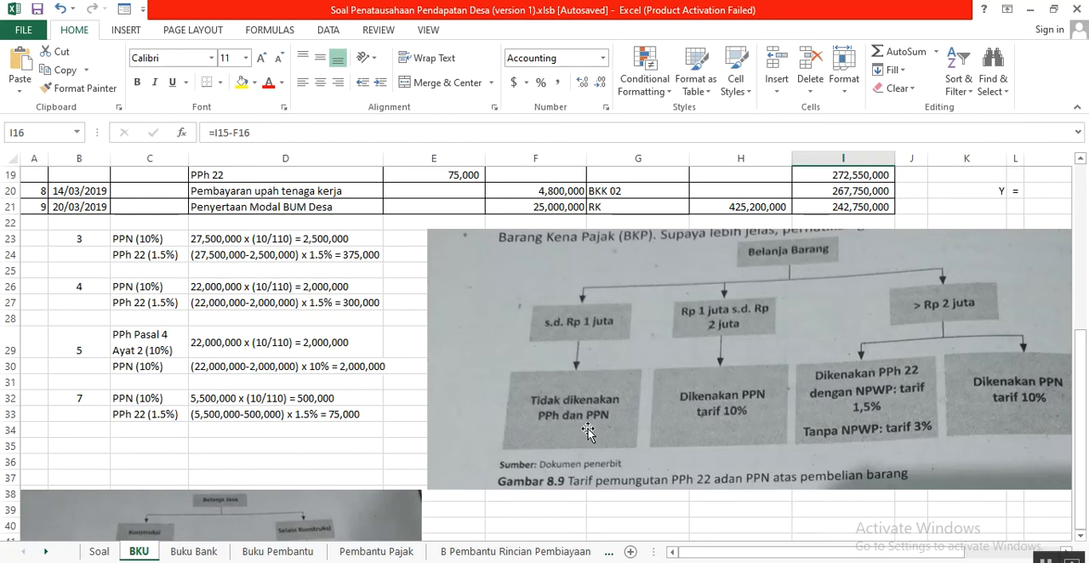
{"action": "scroll", "coordinate": [581, 427], "scroll_direction": "up", "scroll_amount": 1}
{"action": "scroll", "coordinate": [582, 427], "scroll_direction": "up", "scroll_amount": 3}
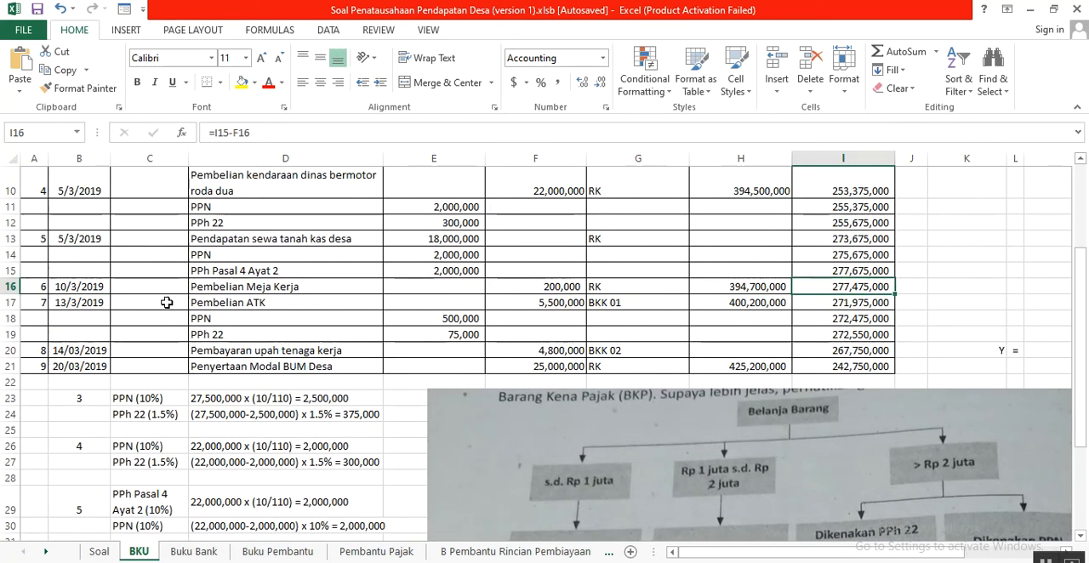
{"action": "left_click", "coordinate": [278, 291]}
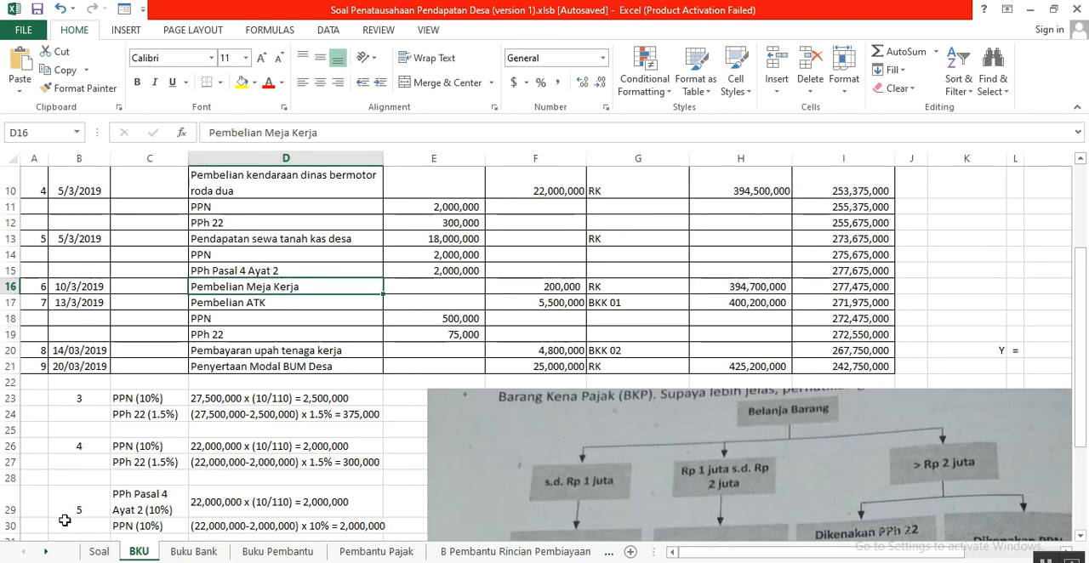
- Examine transaction 7 in Soal, the 12 Maret 2019 bank withdrawal for ATK and wages, including its blank category cell E10
{"action": "left_click", "coordinate": [95, 554]}
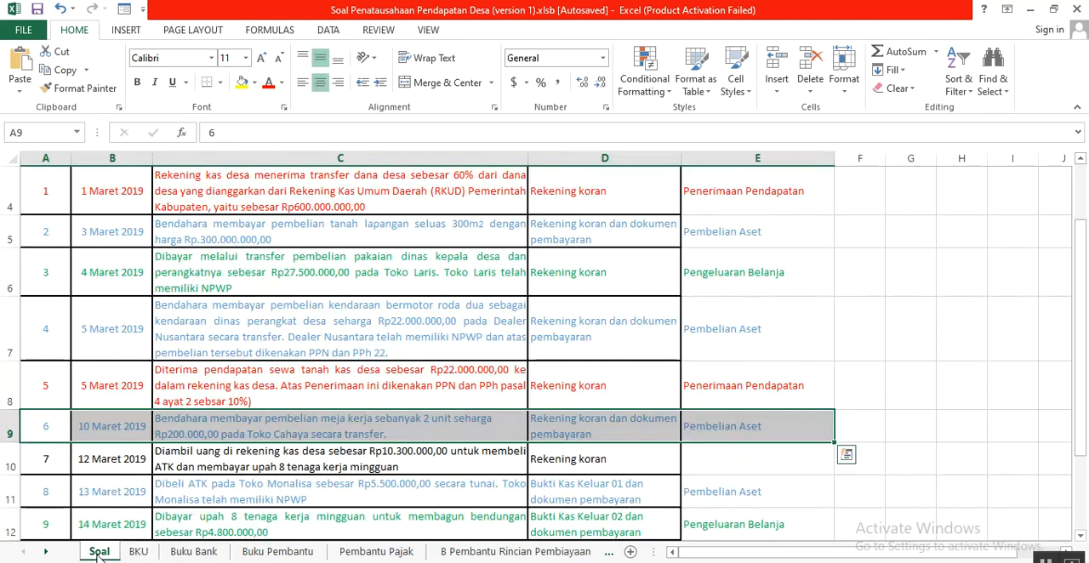
{"action": "left_click_drag", "start_coordinate": [34, 457], "coordinate": [233, 464]}
{"action": "left_click_drag", "start_coordinate": [376, 462], "coordinate": [562, 460]}
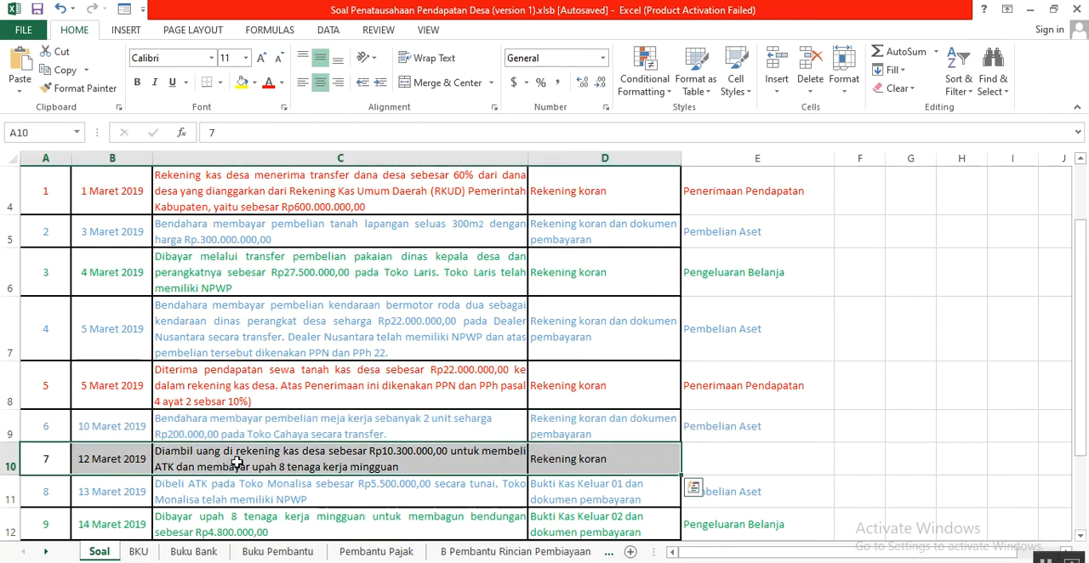
{"action": "scroll", "coordinate": [242, 460], "scroll_direction": "down", "scroll_amount": 1}
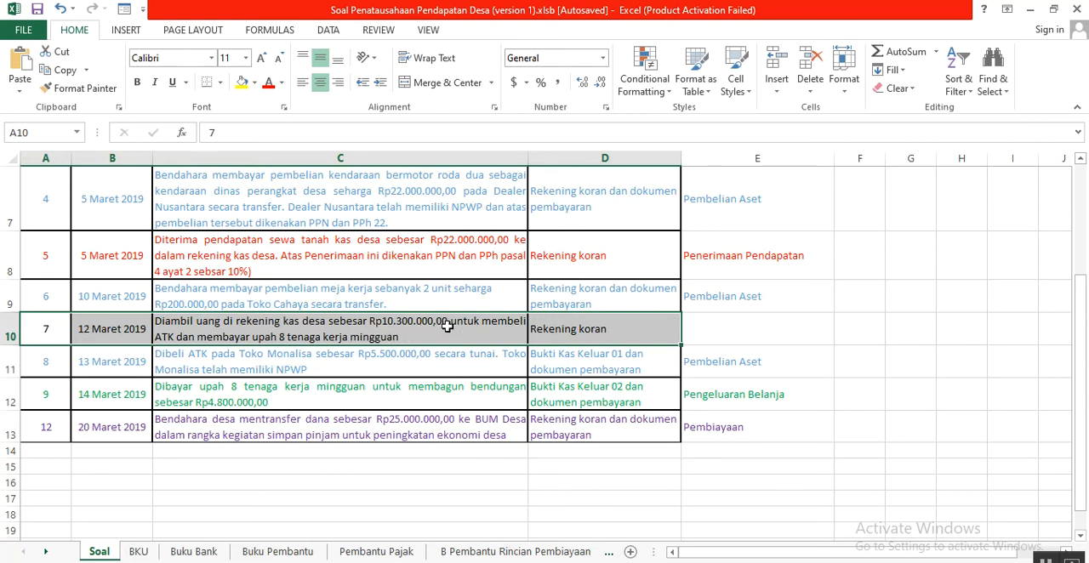
{"action": "left_click", "coordinate": [731, 330]}
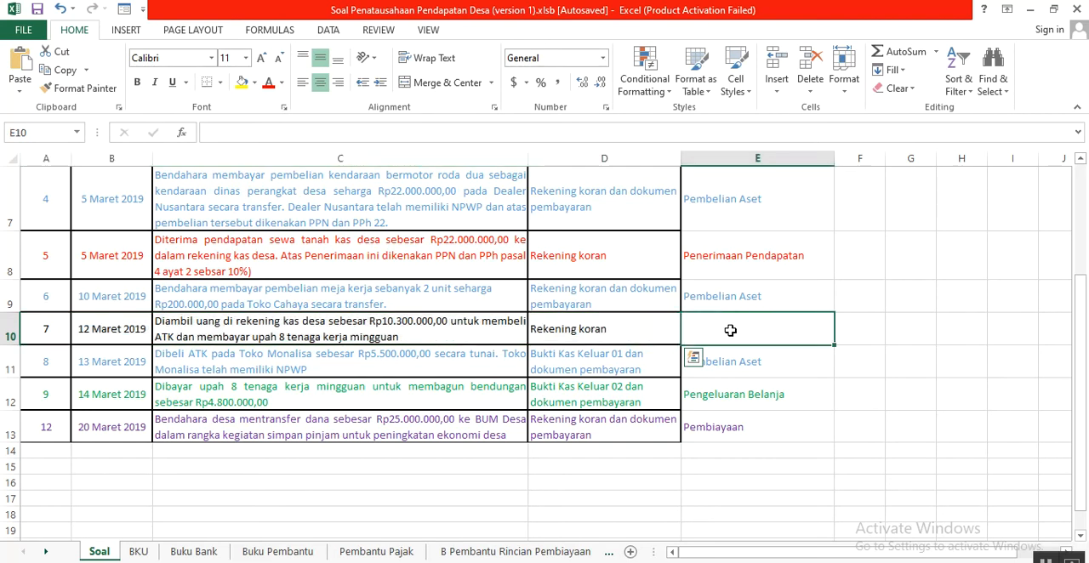
{"action": "left_click", "coordinate": [83, 326]}
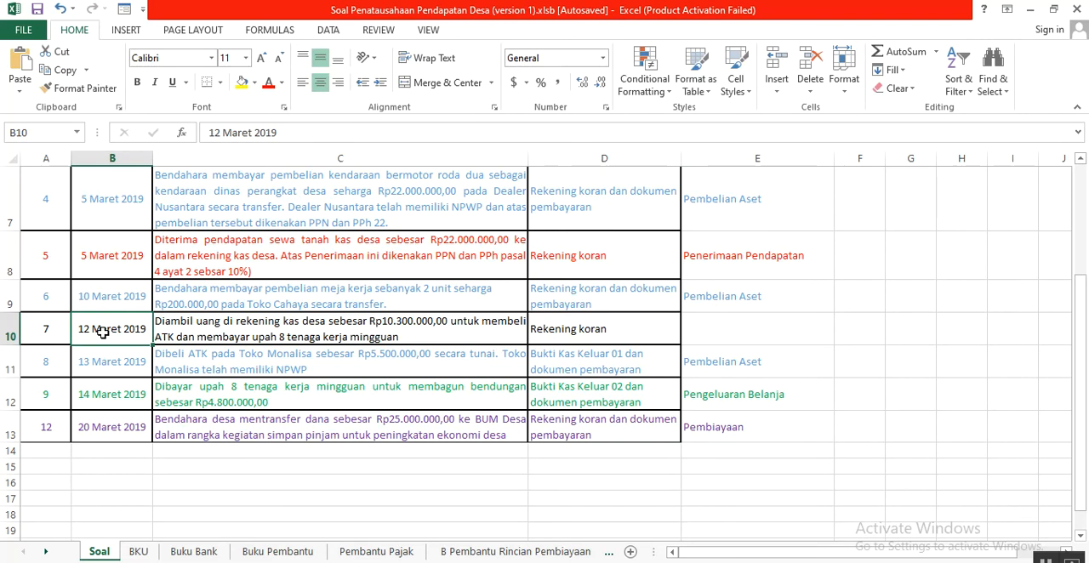
{"action": "key", "text": "ctrl+v"}
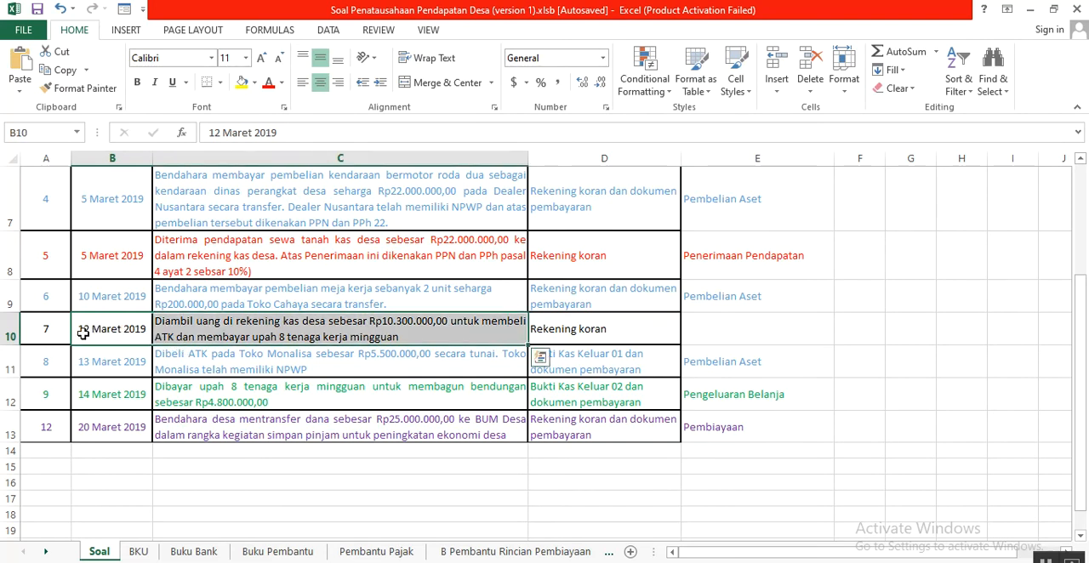
{"action": "left_click_drag", "start_coordinate": [52, 330], "coordinate": [467, 336]}
{"action": "left_click_drag", "start_coordinate": [561, 336], "coordinate": [562, 336]}
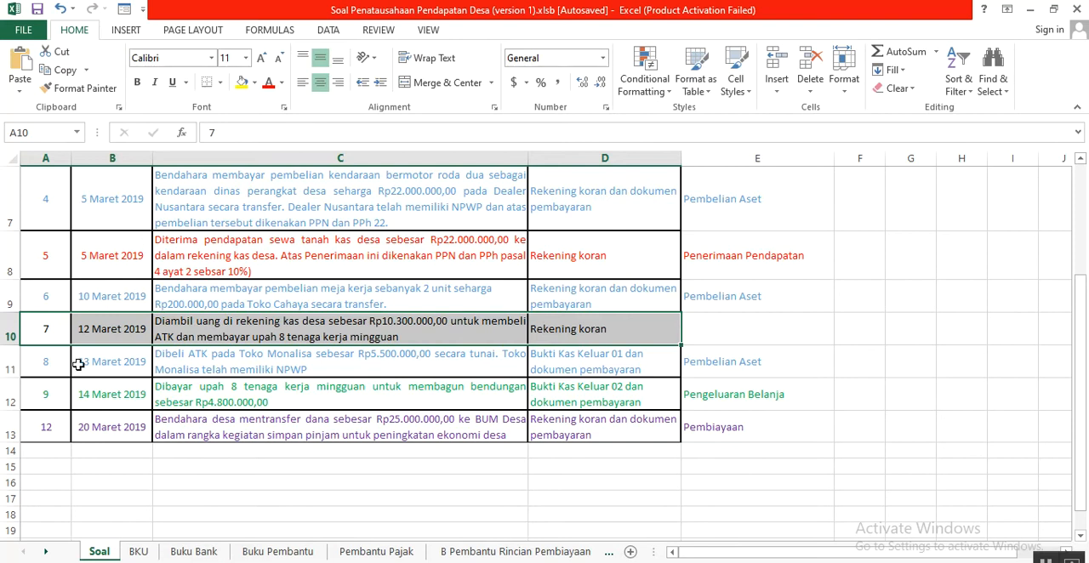
- Compare transaction 8, the ATK purchase of 13 Maret 2019, in Soal with its BKU entry in row 17 and the column headings
{"action": "left_click", "coordinate": [44, 365]}
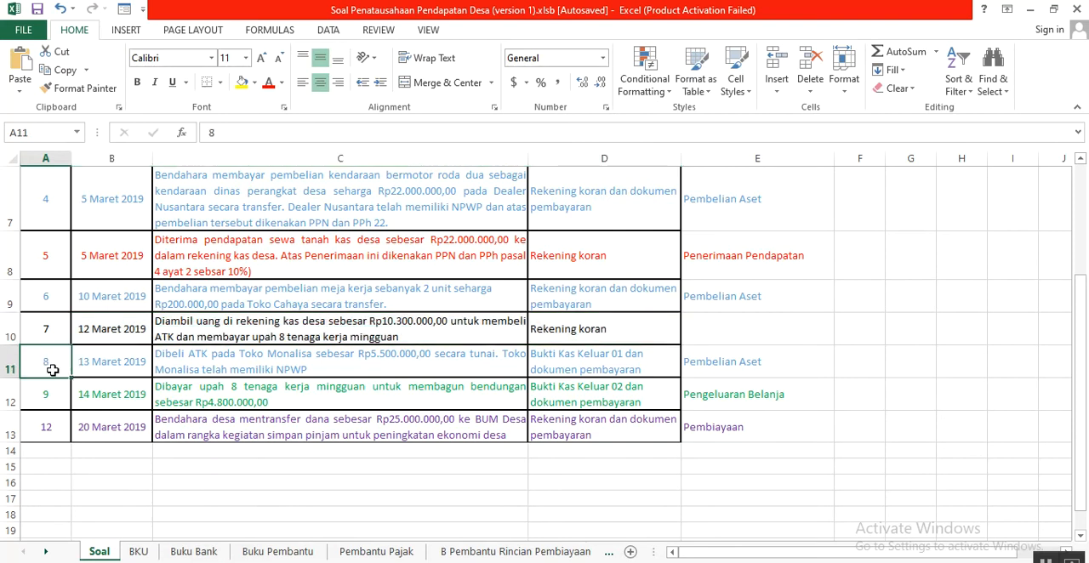
{"action": "left_click_drag", "start_coordinate": [45, 360], "coordinate": [558, 372]}
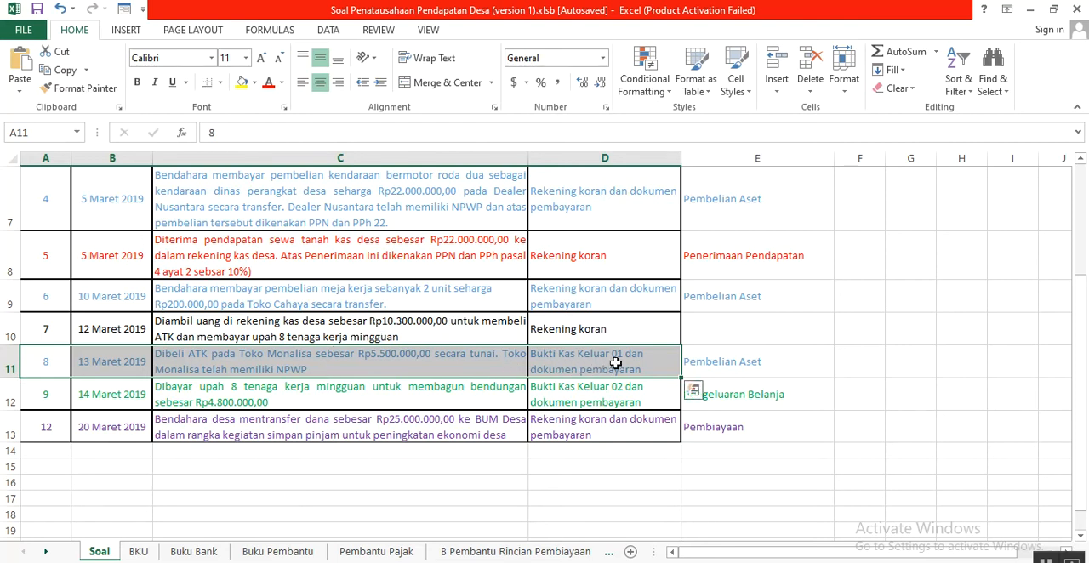
{"action": "scroll", "coordinate": [614, 370], "scroll_direction": "up", "scroll_amount": 1}
{"action": "scroll", "coordinate": [615, 370], "scroll_direction": "down", "scroll_amount": 1}
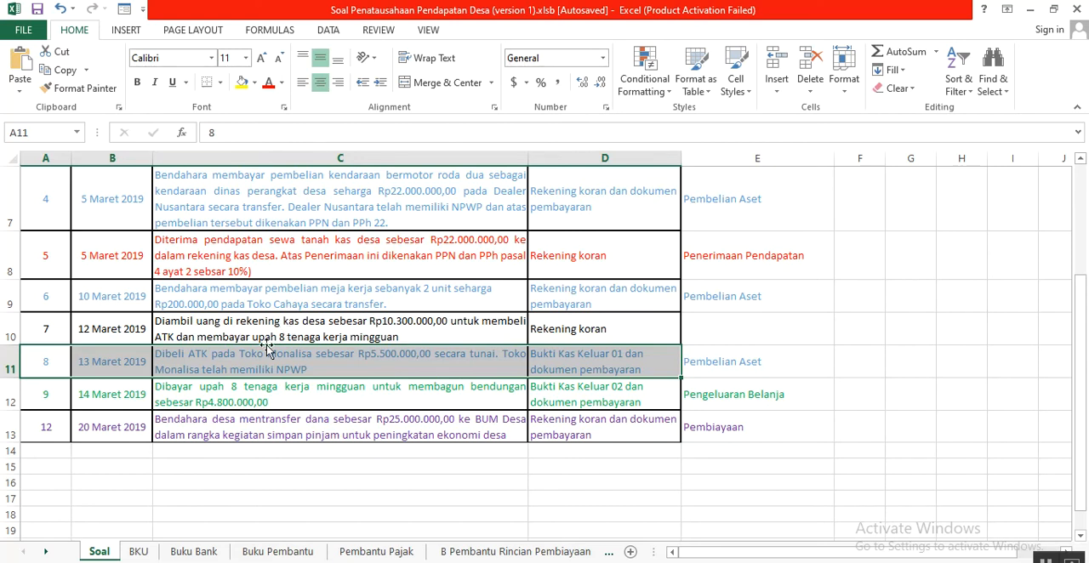
{"action": "left_click", "coordinate": [139, 552]}
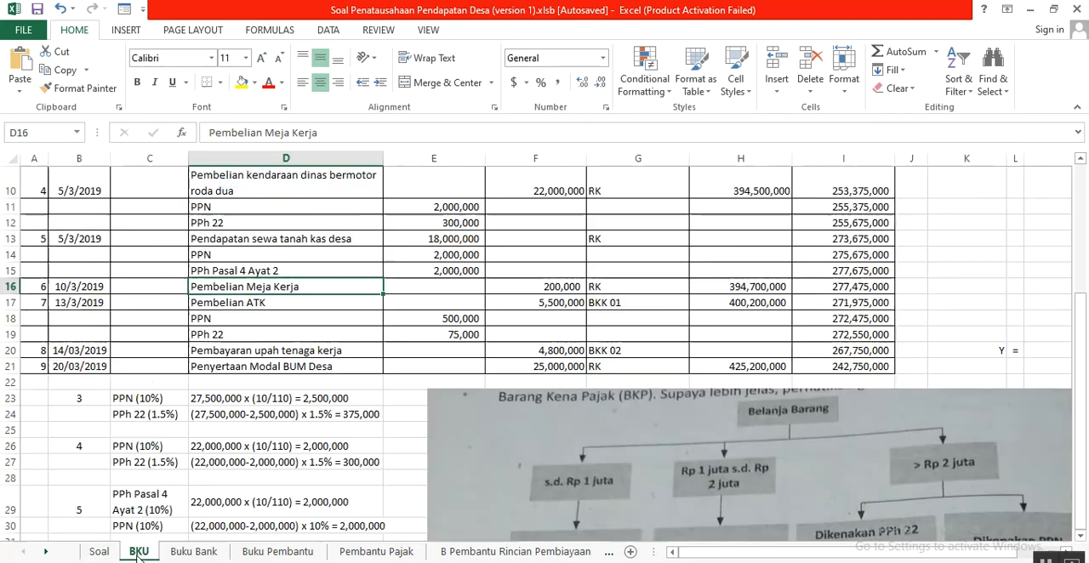
{"action": "left_click_drag", "start_coordinate": [34, 304], "coordinate": [839, 307]}
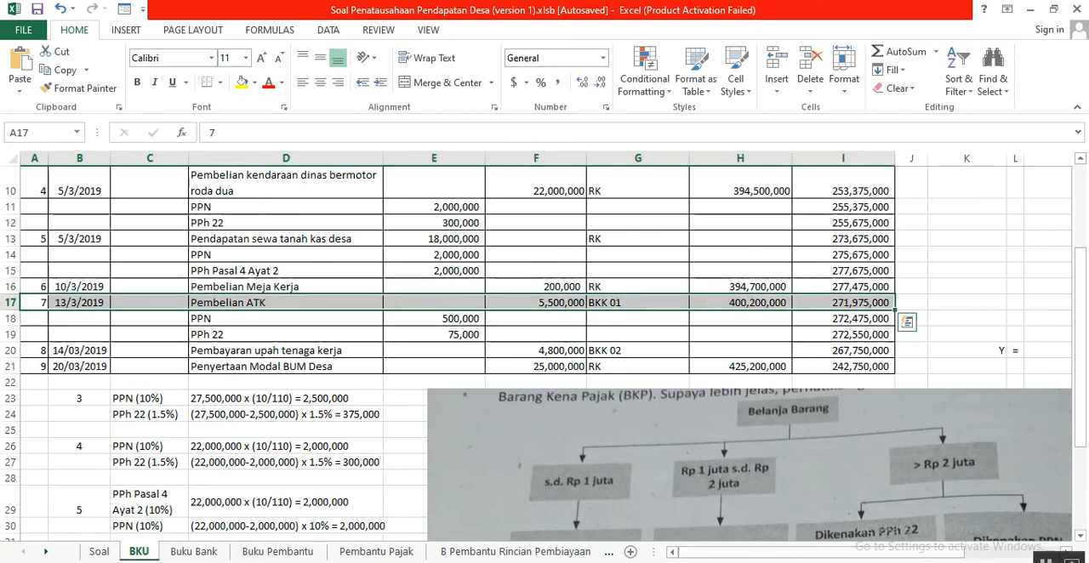
{"action": "left_click", "coordinate": [65, 310]}
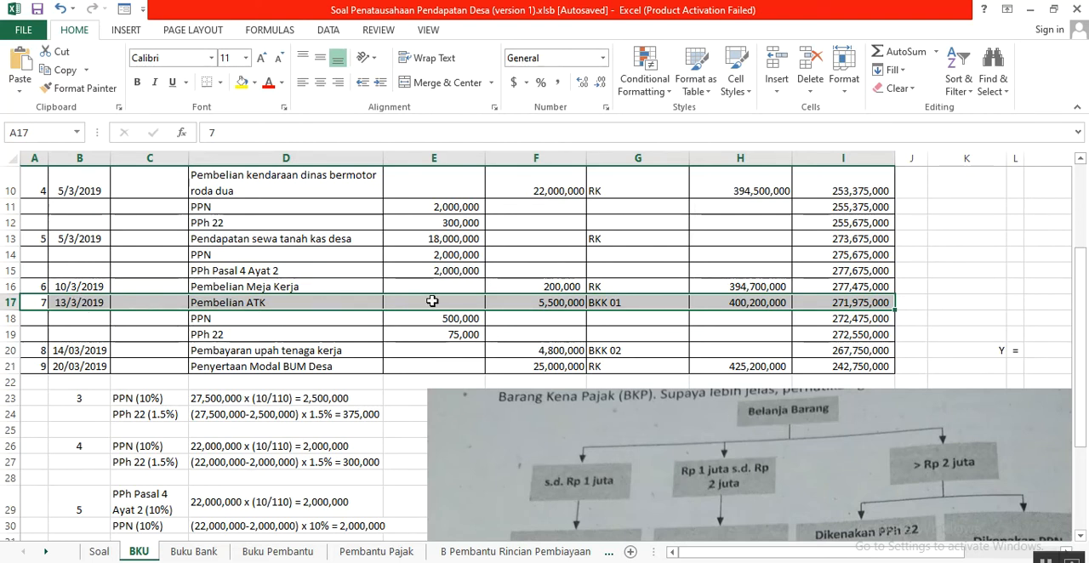
{"action": "scroll", "coordinate": [546, 304], "scroll_direction": "up", "scroll_amount": 5}
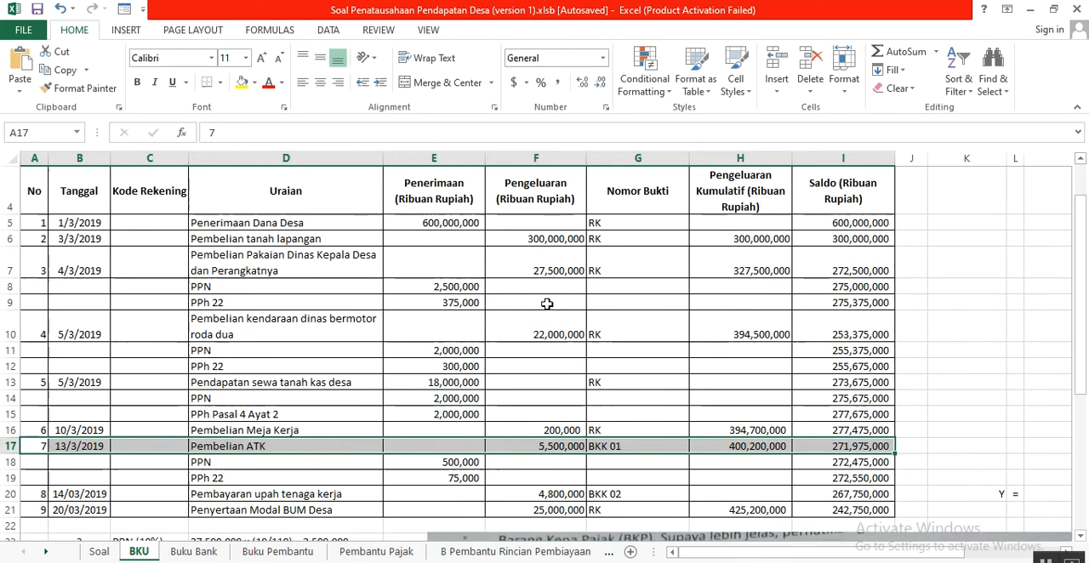
- Trace the ATK purchase's cumulative expenditure in H17 from the previous total in H16 and the expenditure in F17
{"action": "scroll", "coordinate": [547, 304], "scroll_direction": "down", "scroll_amount": 4}
{"action": "scroll", "coordinate": [547, 304], "scroll_direction": "down", "scroll_amount": 2}
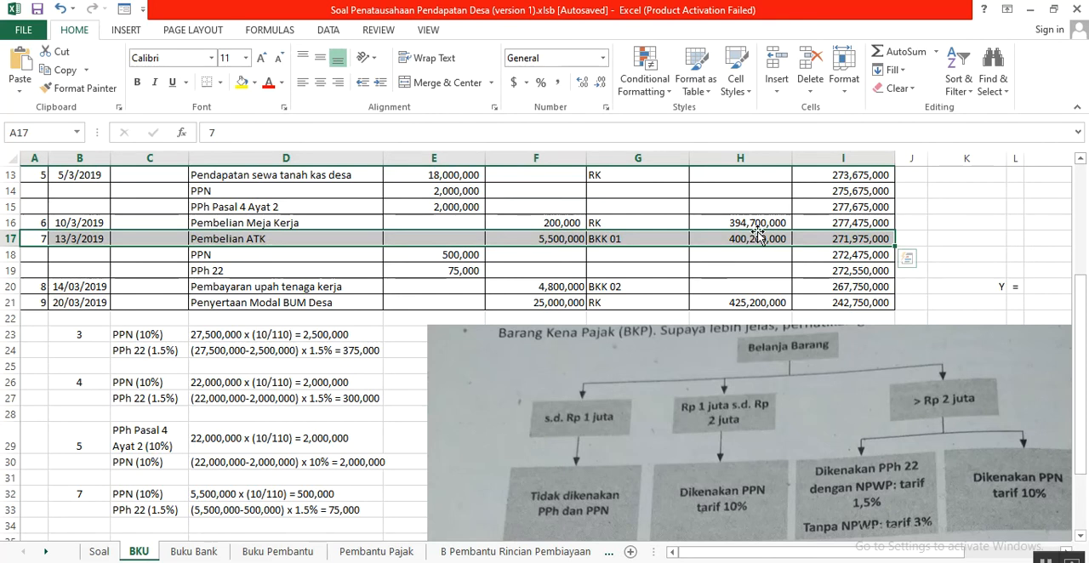
{"action": "left_click", "coordinate": [755, 222]}
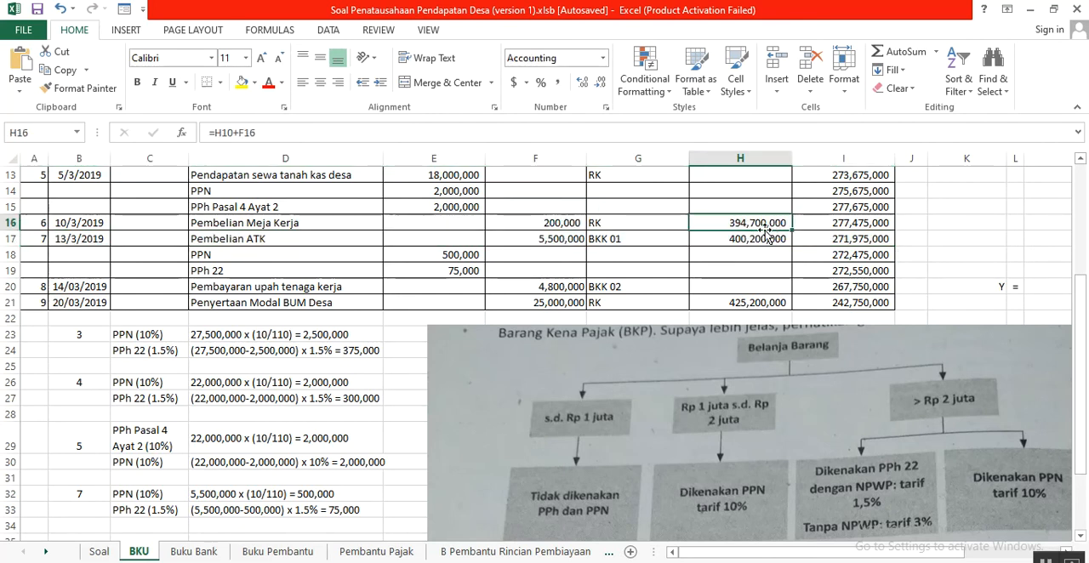
{"action": "left_click", "coordinate": [571, 242]}
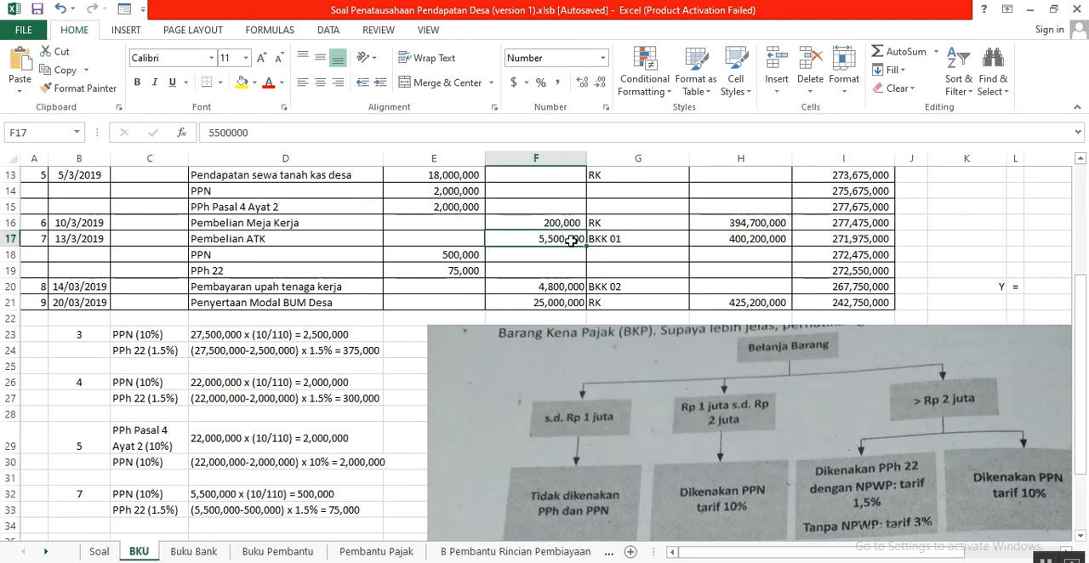
{"action": "left_click", "coordinate": [741, 242]}
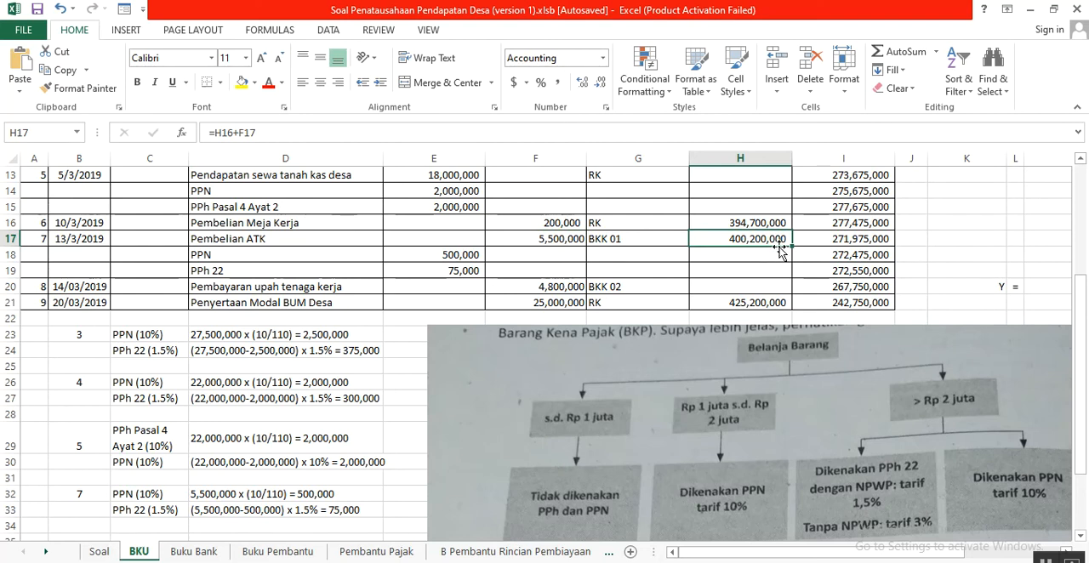
- Trace the ATK purchase's Saldo in I17 from the previous balance in I16 and the expenditure in F17
{"action": "left_click", "coordinate": [821, 243]}
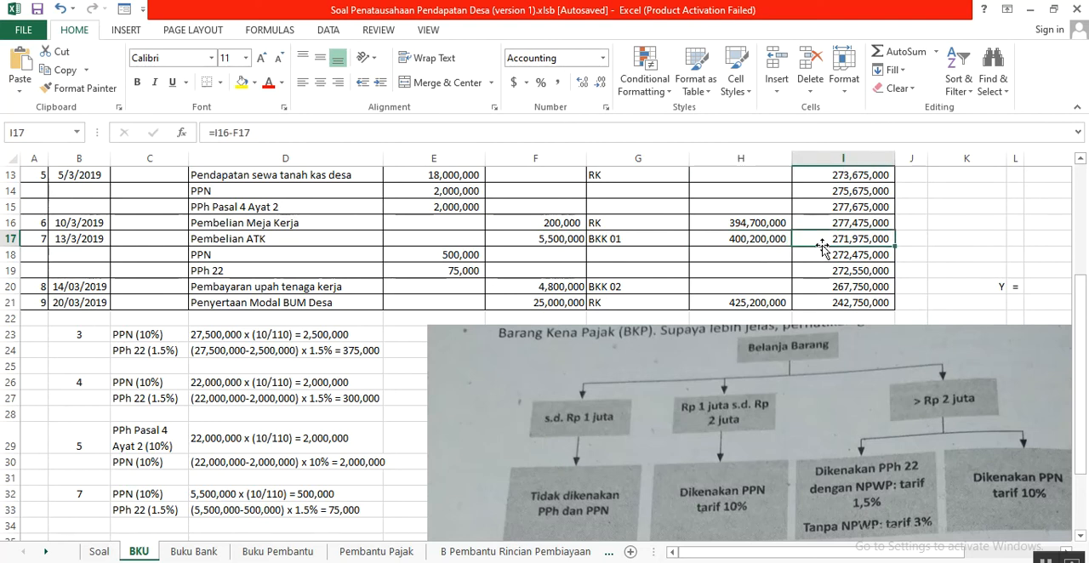
{"action": "left_click", "coordinate": [838, 223]}
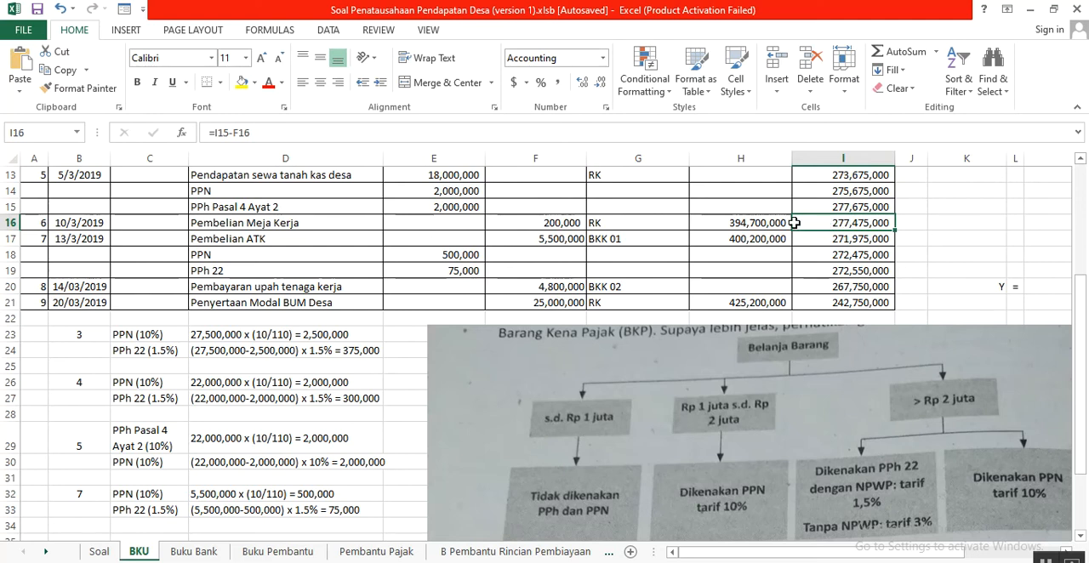
{"action": "left_click", "coordinate": [560, 241]}
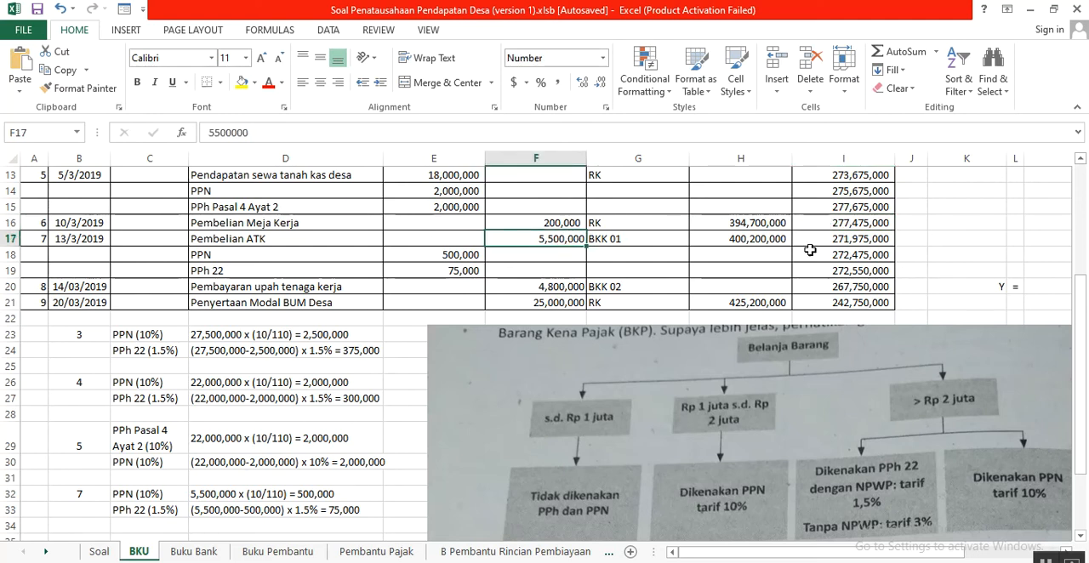
{"action": "left_click", "coordinate": [856, 241]}
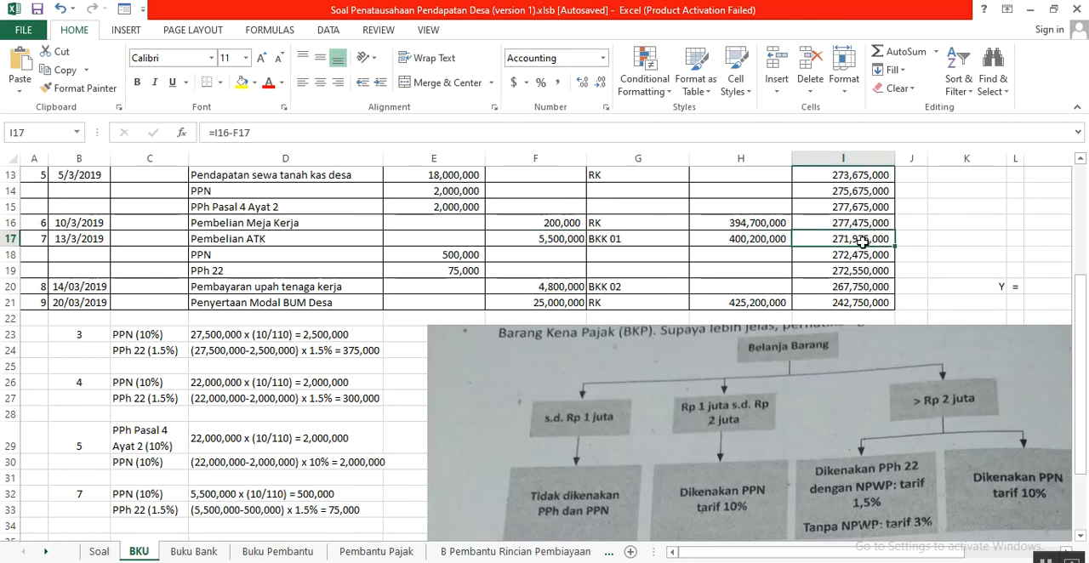
- Relate Pembelian ATK to the Belanja Barang tax chart and match the PPN and PPh 22 calculations in rows 32 and 33 with E18 and E19
{"action": "left_click", "coordinate": [243, 238]}
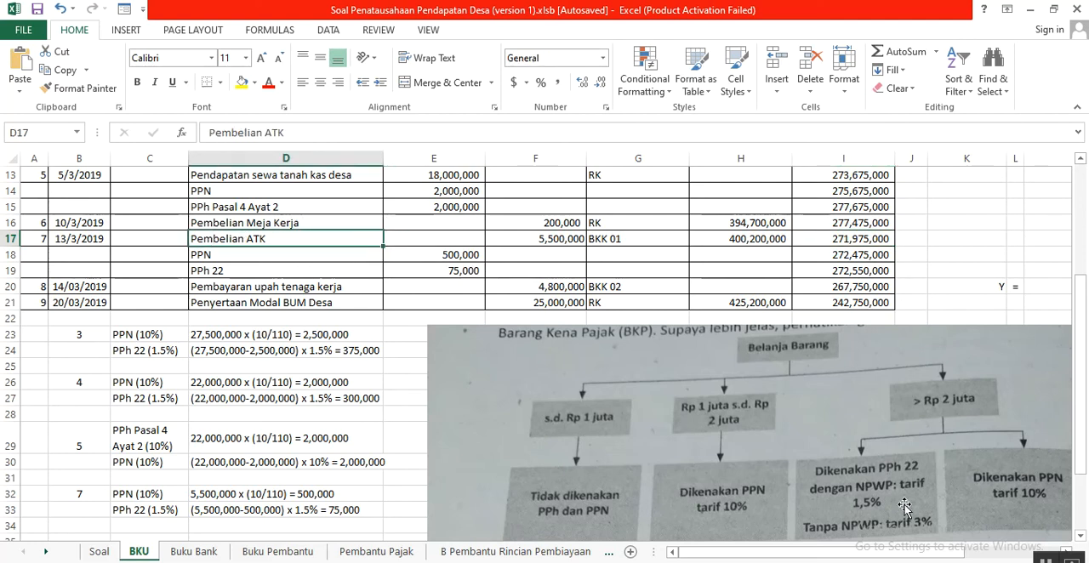
{"action": "scroll", "coordinate": [949, 464], "scroll_direction": "down", "scroll_amount": 1}
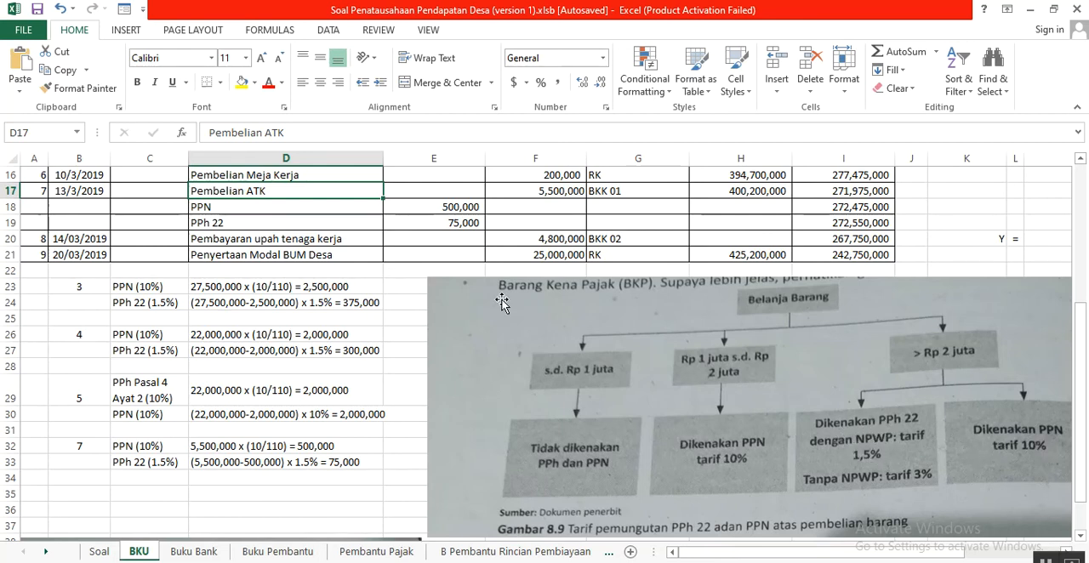
{"action": "left_click", "coordinate": [321, 204]}
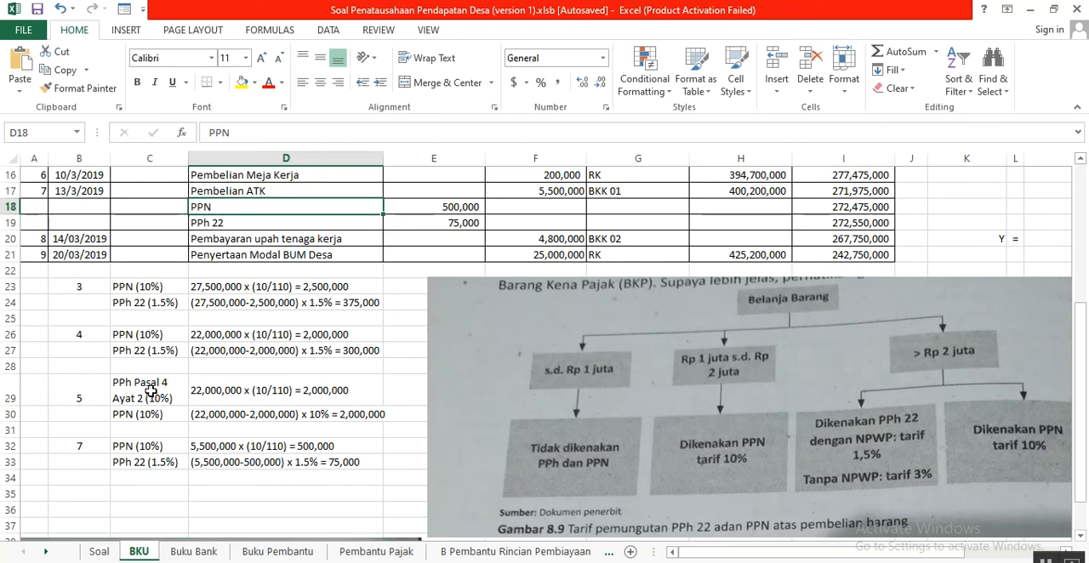
{"action": "left_click_drag", "start_coordinate": [120, 446], "coordinate": [330, 444]}
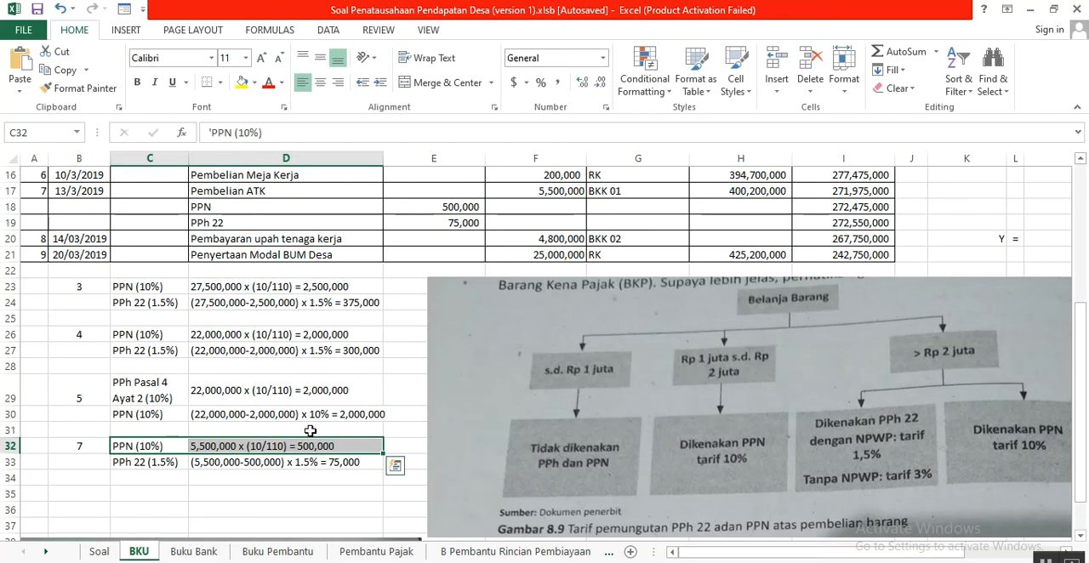
{"action": "left_click", "coordinate": [434, 208]}
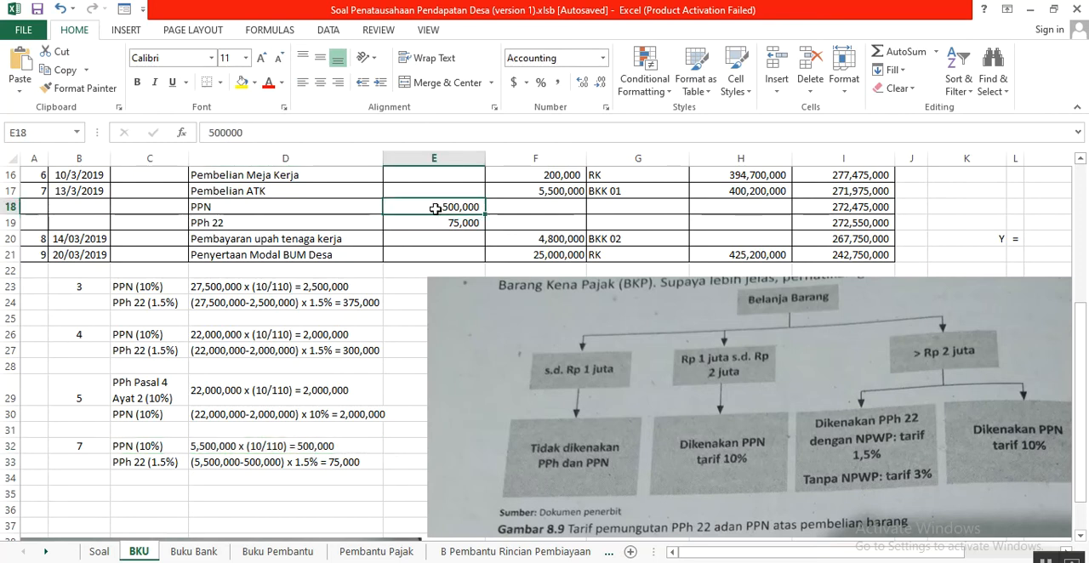
{"action": "left_click", "coordinate": [246, 466]}
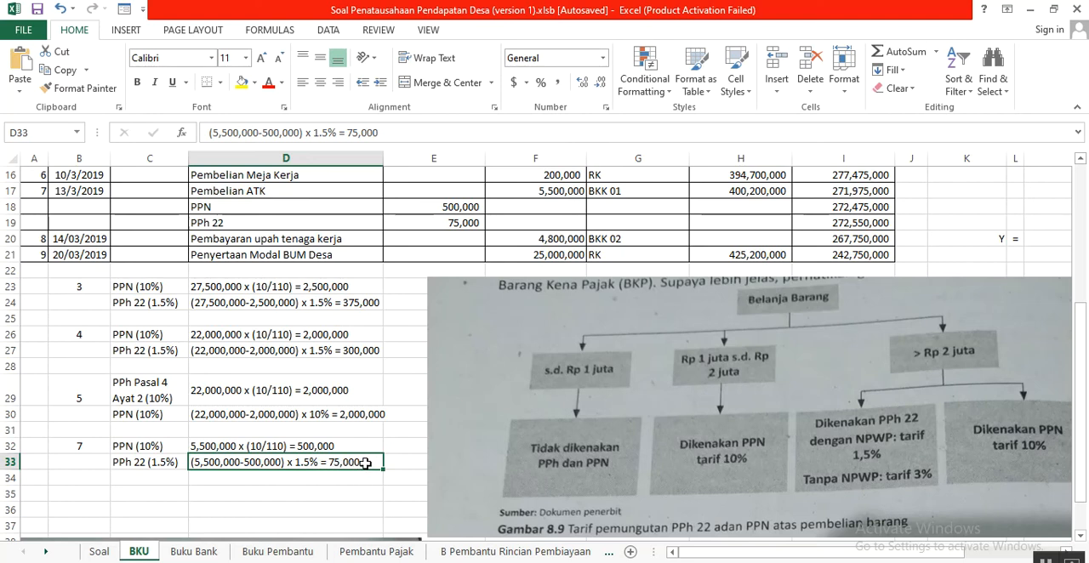
{"action": "left_click", "coordinate": [440, 222]}
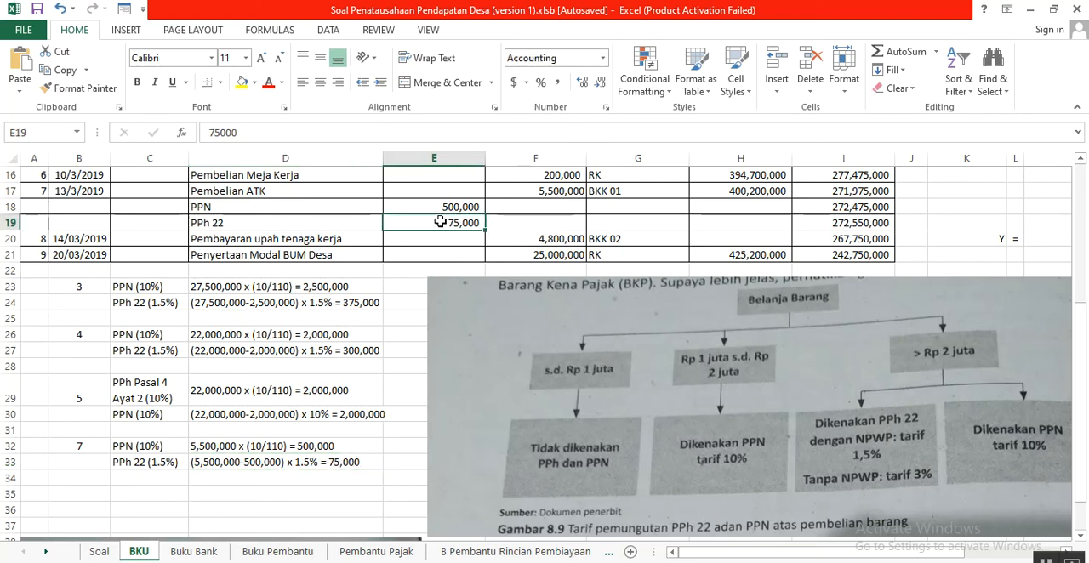
- Trace the Saldo in I18 and I19 by adding the PPN in E18 and the PPh 22 in E19 to the balance in I17
{"action": "left_click", "coordinate": [858, 192]}
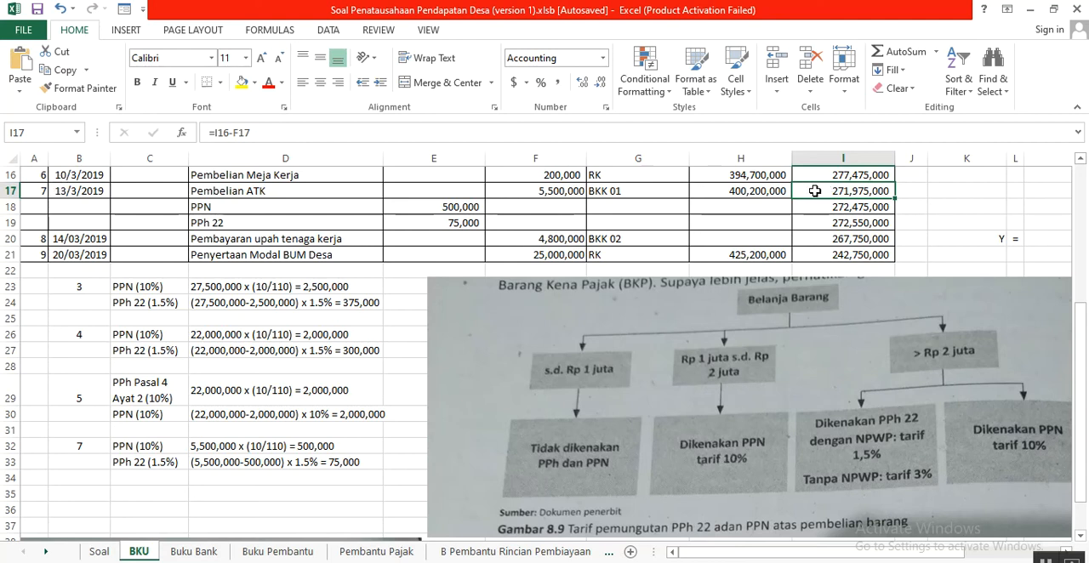
{"action": "left_click", "coordinate": [459, 206]}
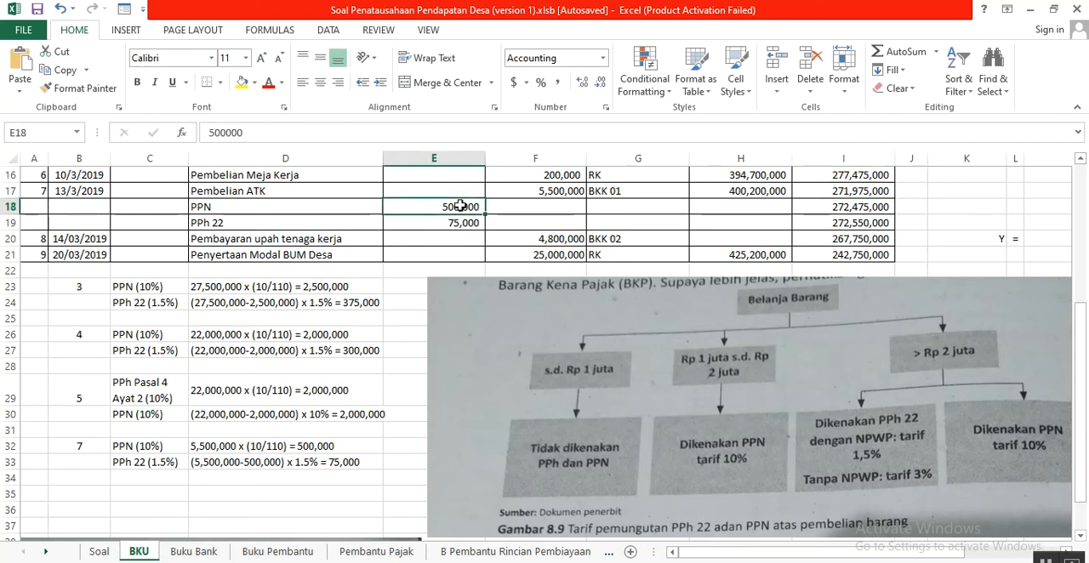
{"action": "left_click", "coordinate": [811, 209]}
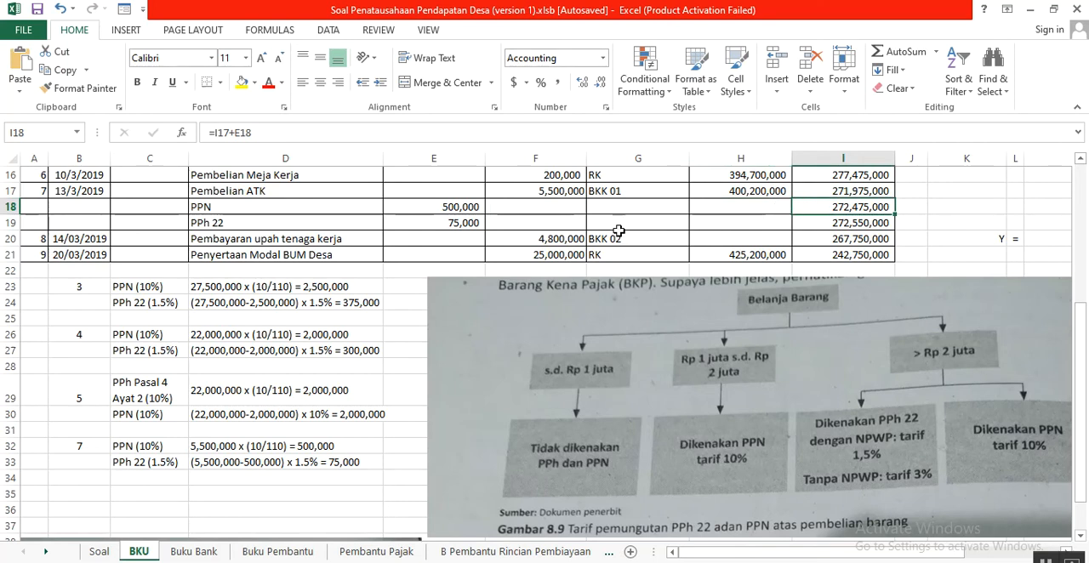
{"action": "left_click", "coordinate": [435, 222]}
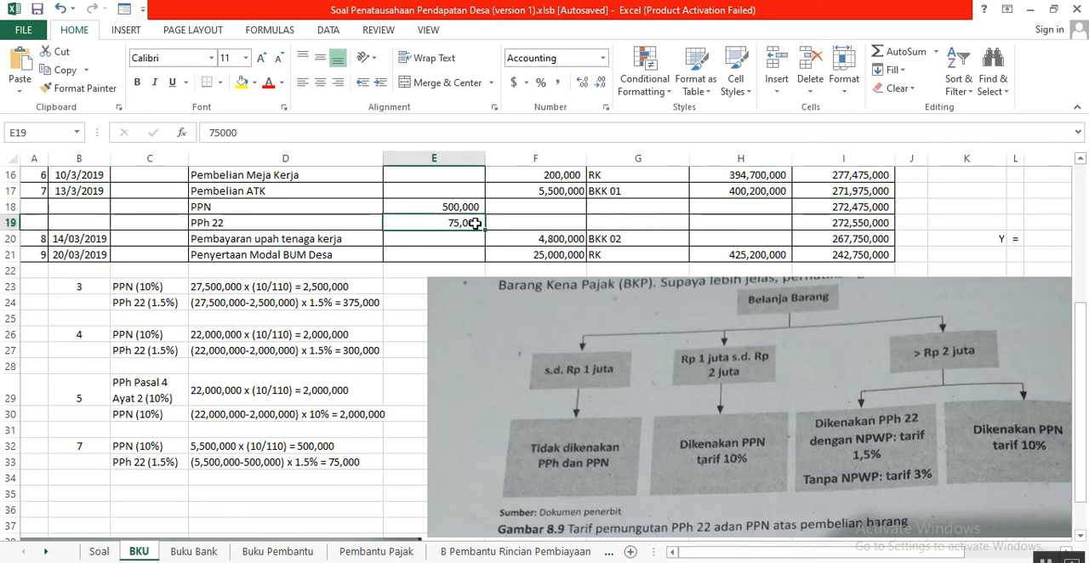
{"action": "left_click", "coordinate": [819, 224]}
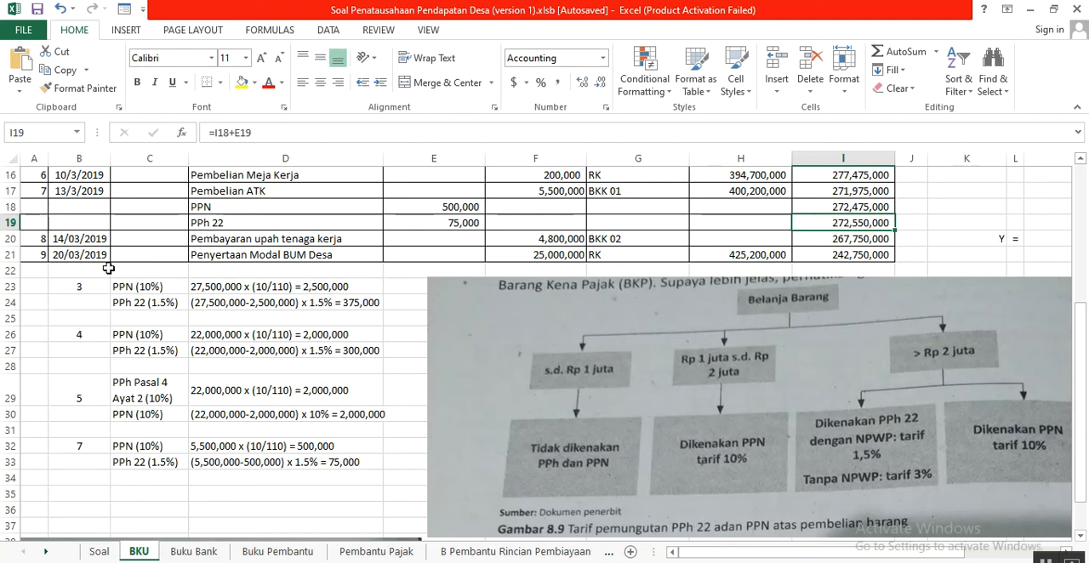
- Compare transaction 9, the weekly wage payment of 14 Maret 2019, in Soal with its BKU entry in row 20
{"action": "left_click", "coordinate": [76, 239]}
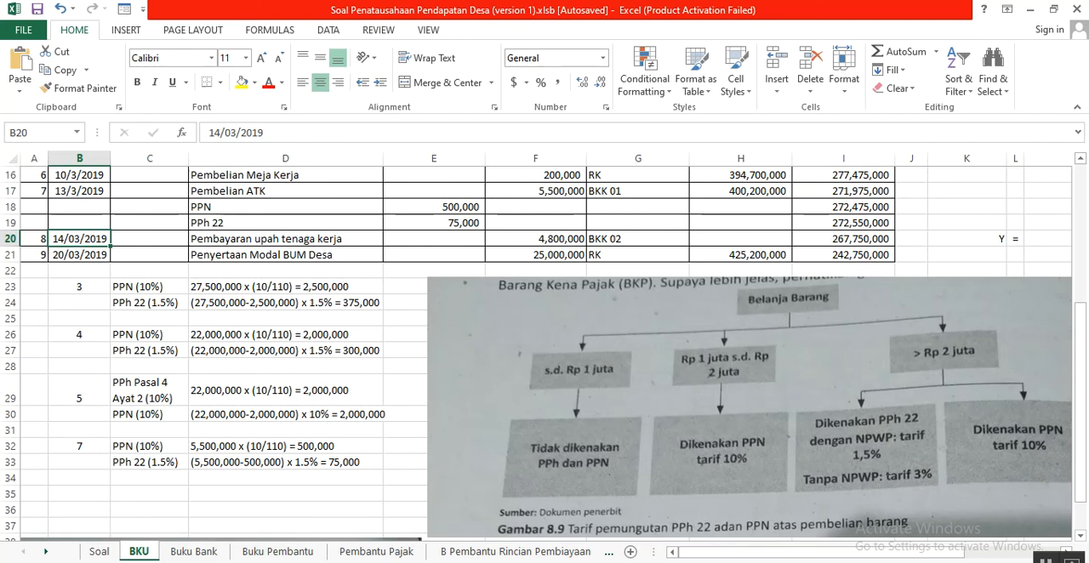
{"action": "left_click", "coordinate": [100, 553]}
{"action": "left_click_drag", "start_coordinate": [36, 400], "coordinate": [699, 400]}
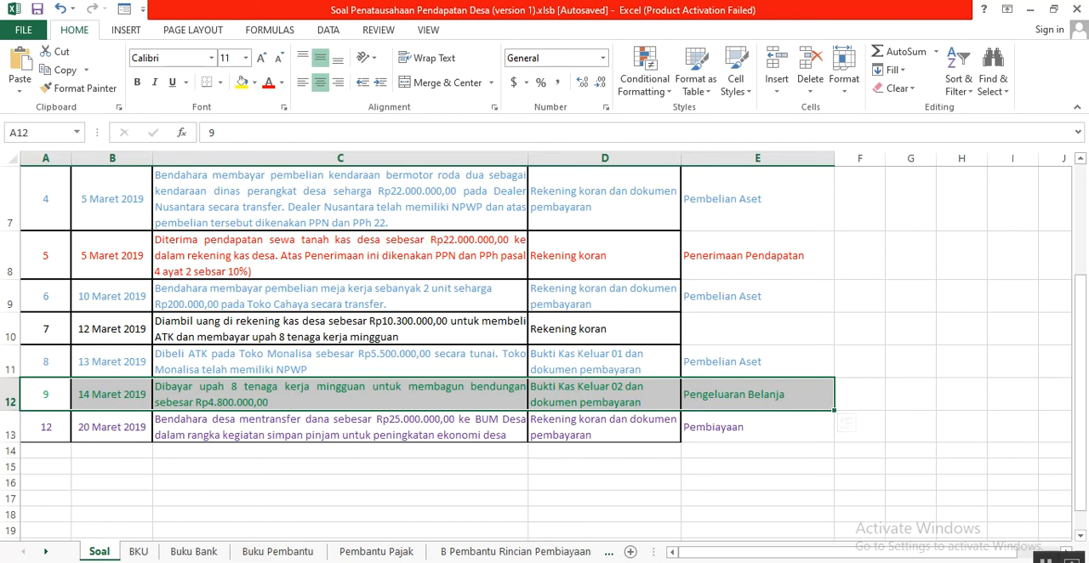
{"action": "left_click", "coordinate": [680, 557]}
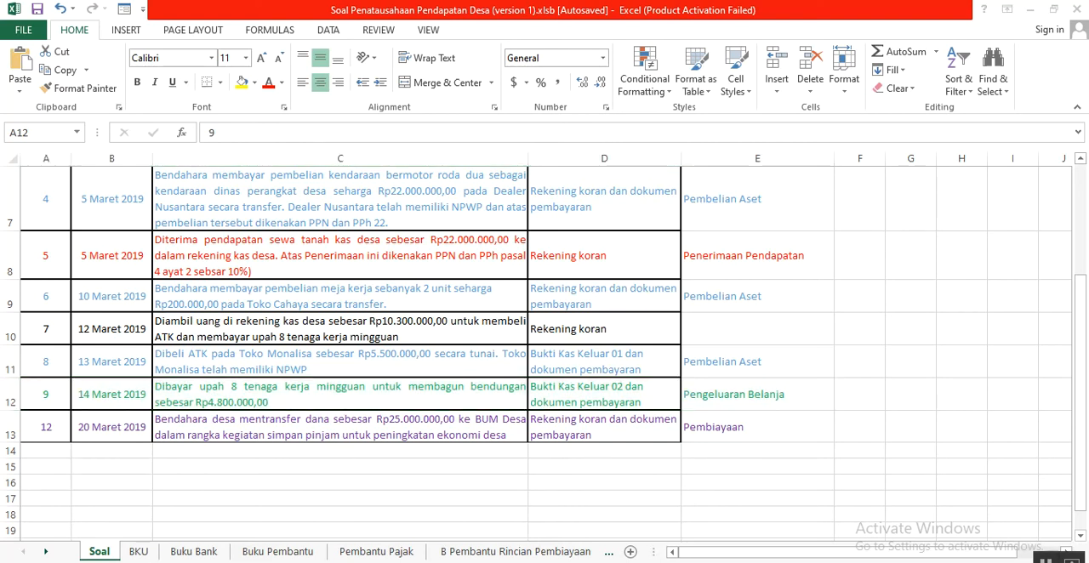
{"action": "left_click", "coordinate": [142, 554]}
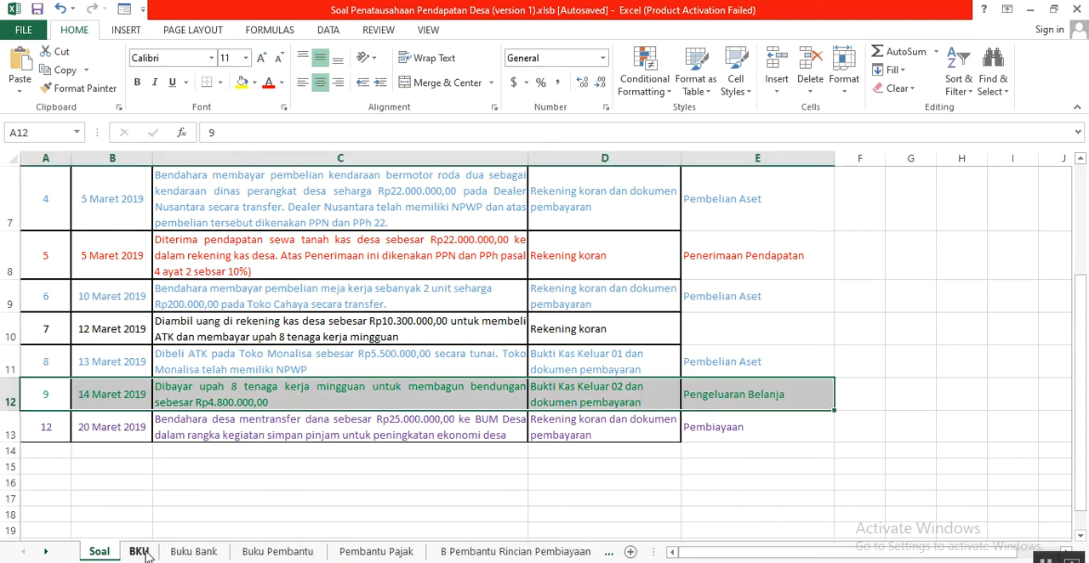
{"action": "left_click", "coordinate": [142, 552]}
{"action": "scroll", "coordinate": [159, 355], "scroll_direction": "up", "scroll_amount": 1}
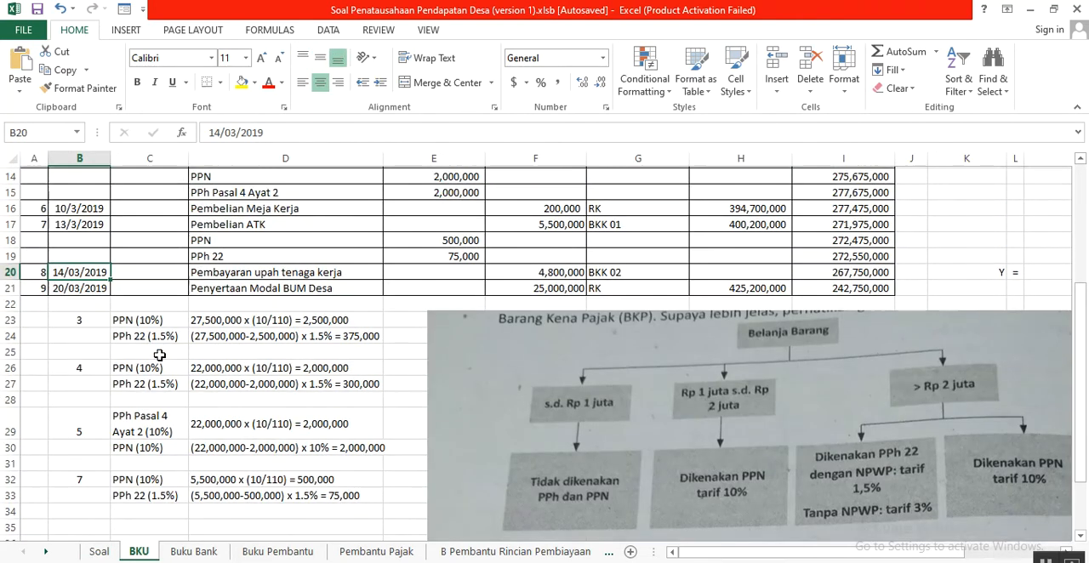
{"action": "scroll", "coordinate": [159, 355], "scroll_direction": "up", "scroll_amount": 1}
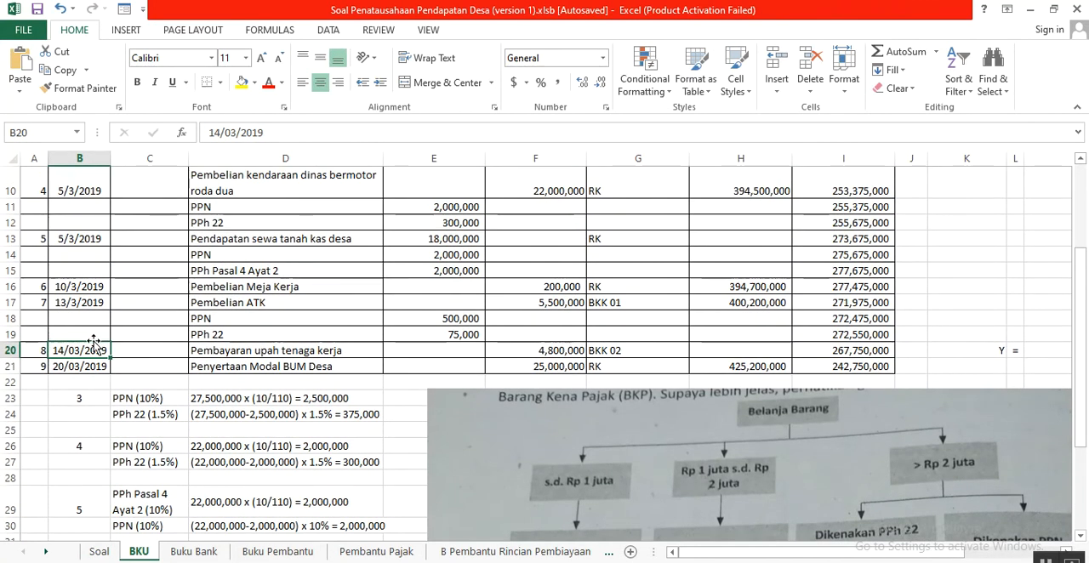
{"action": "left_click_drag", "start_coordinate": [38, 350], "coordinate": [886, 349]}
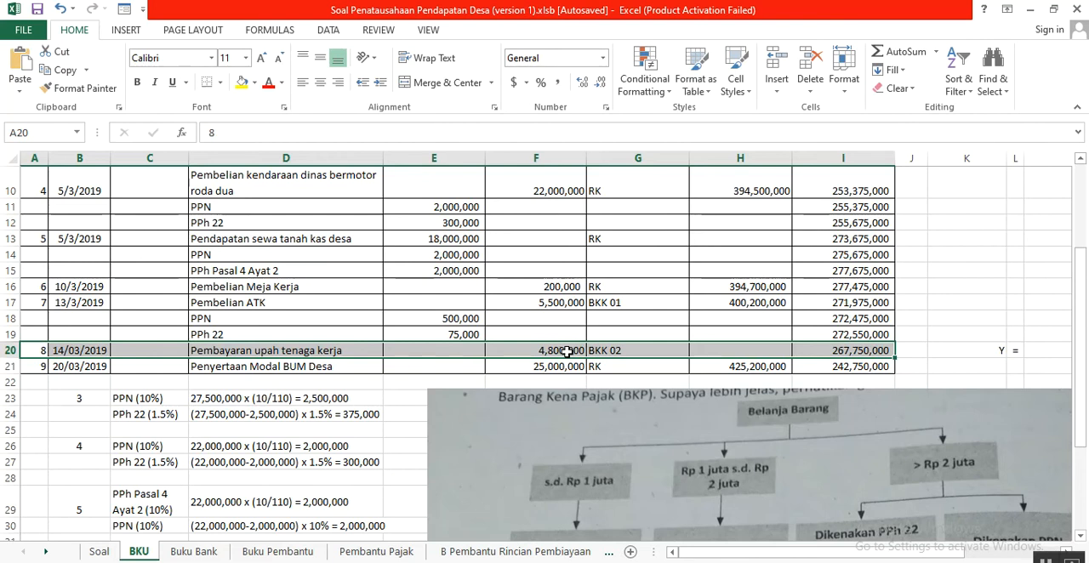
{"action": "left_click", "coordinate": [99, 553]}
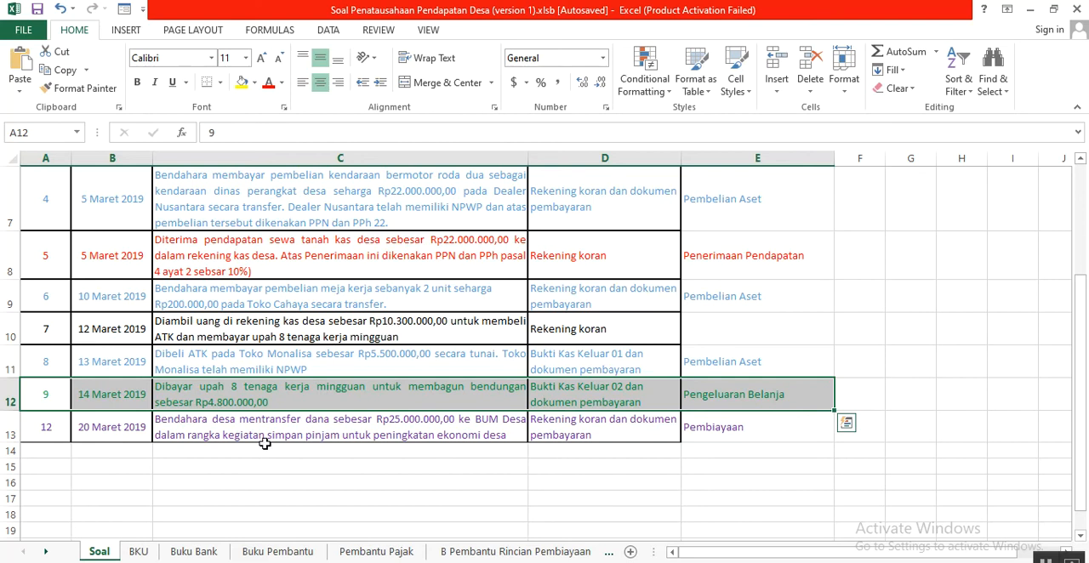
{"action": "left_click", "coordinate": [141, 552]}
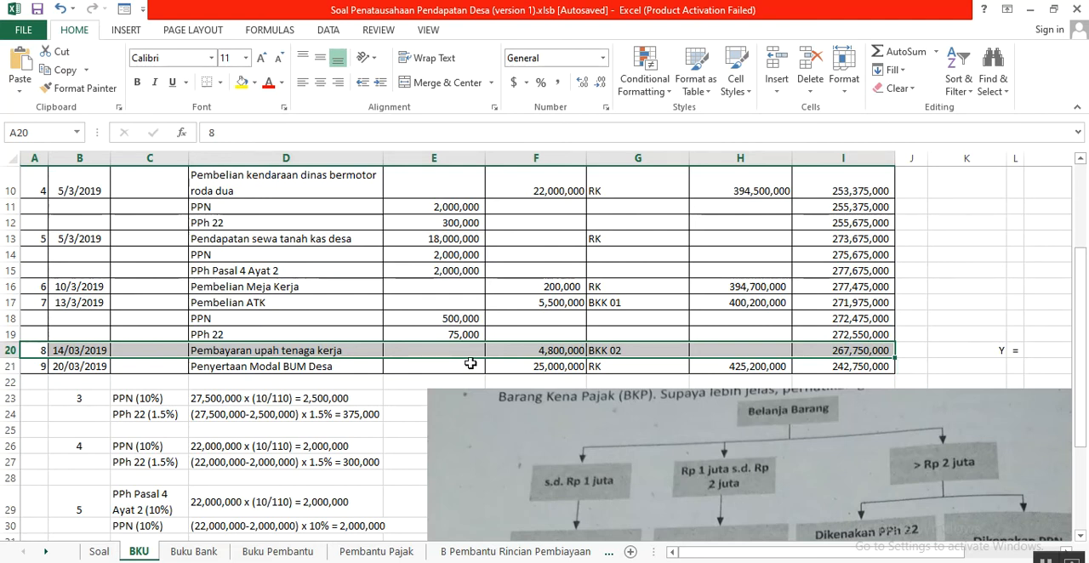
- Renumber the 20 Maret 2019 BUM Desa transfer in cell A13 of Soal as 10
{"action": "left_click", "coordinate": [37, 366]}
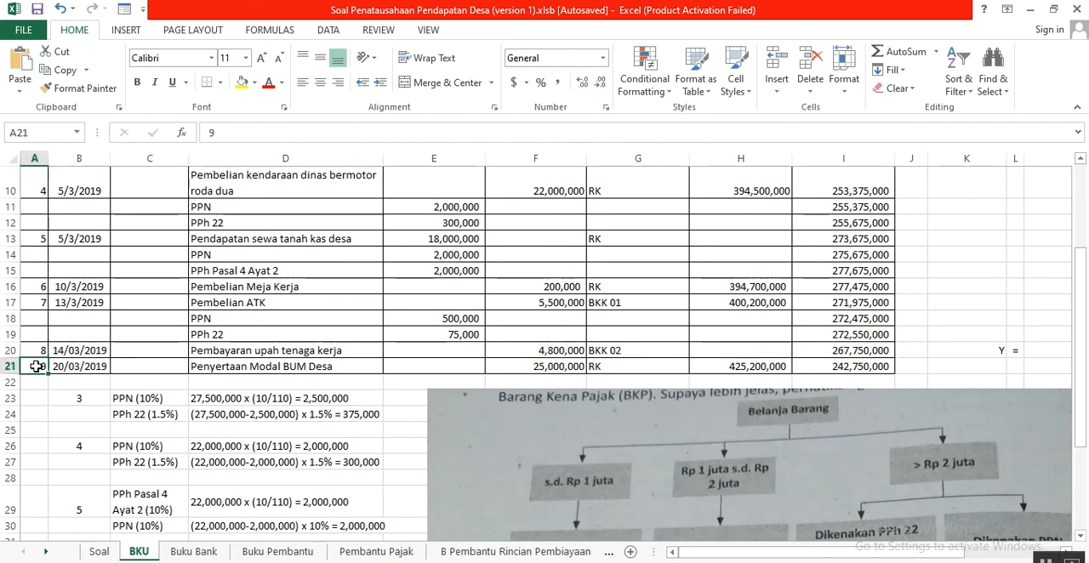
{"action": "left_click", "coordinate": [99, 552]}
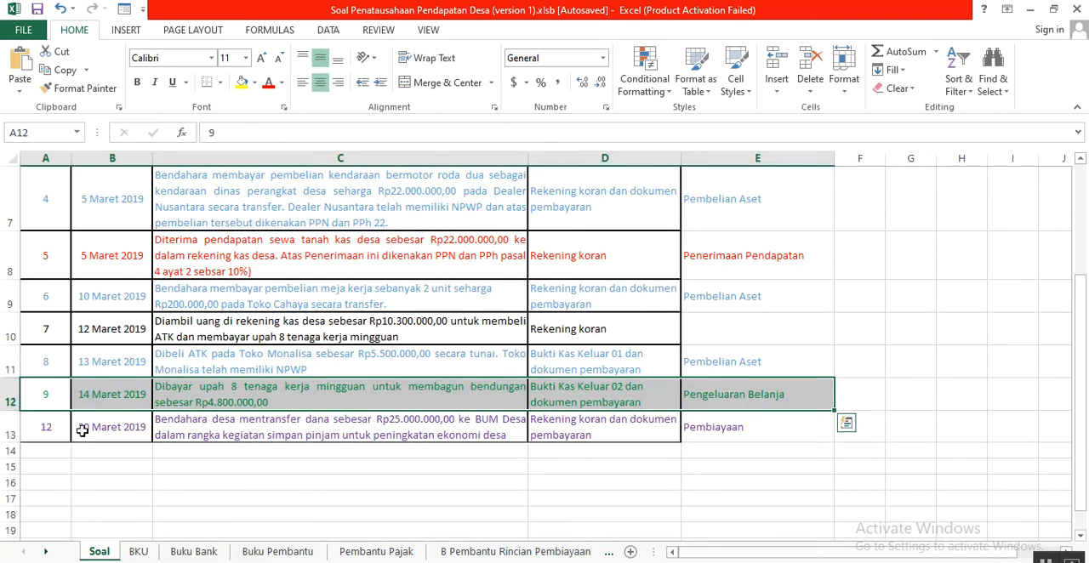
{"action": "left_click", "coordinate": [43, 430]}
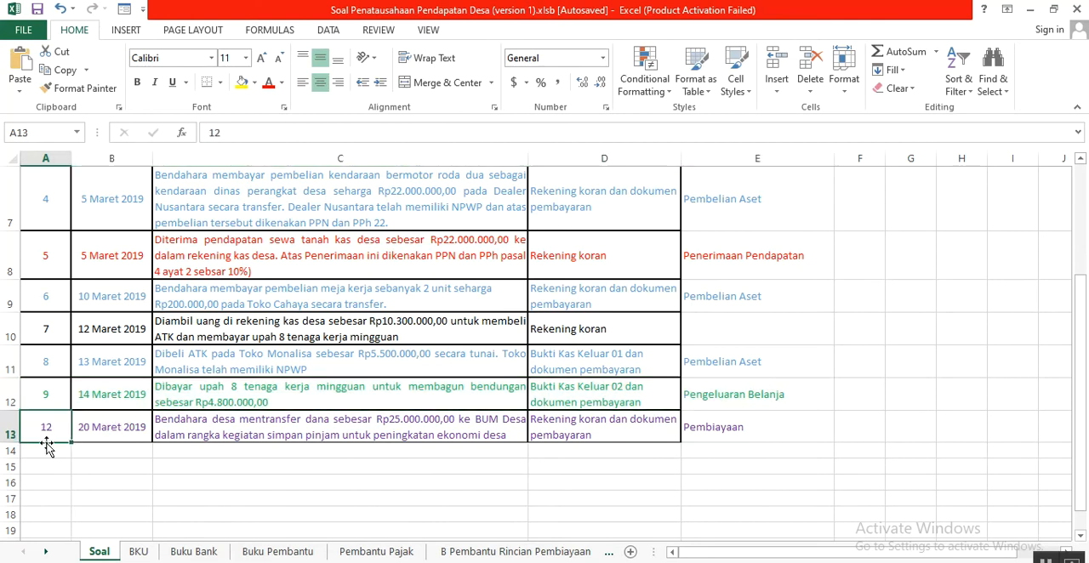
{"action": "type", "text": "10"}
{"action": "left_click", "coordinate": [130, 435]}
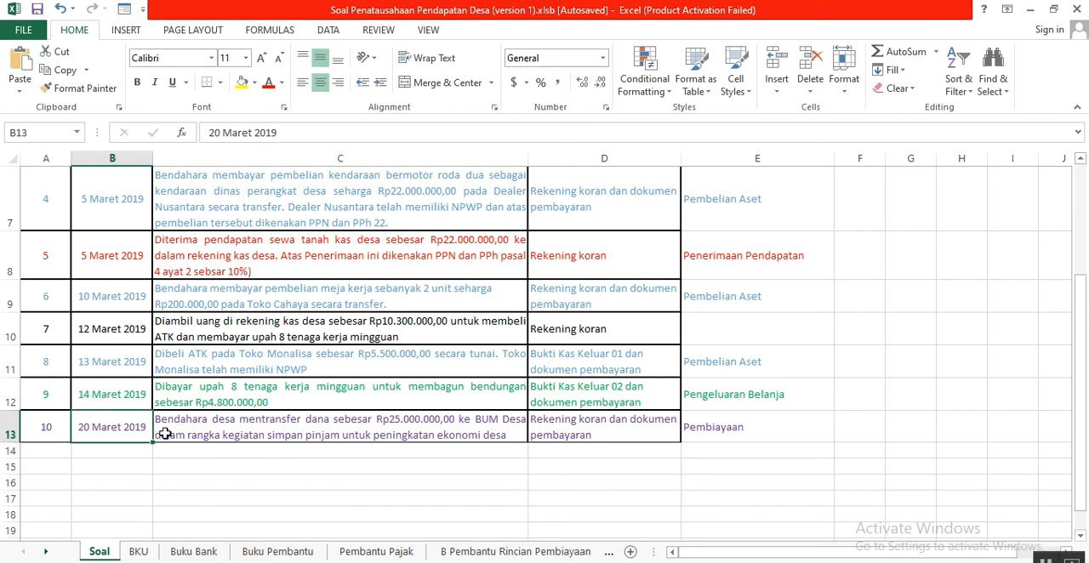
- Compare transaction 10, the 20 Maret 2019 BUM Desa transfer, in Soal with its BKU entry in row 21
{"action": "left_click_drag", "start_coordinate": [43, 421], "coordinate": [695, 423]}
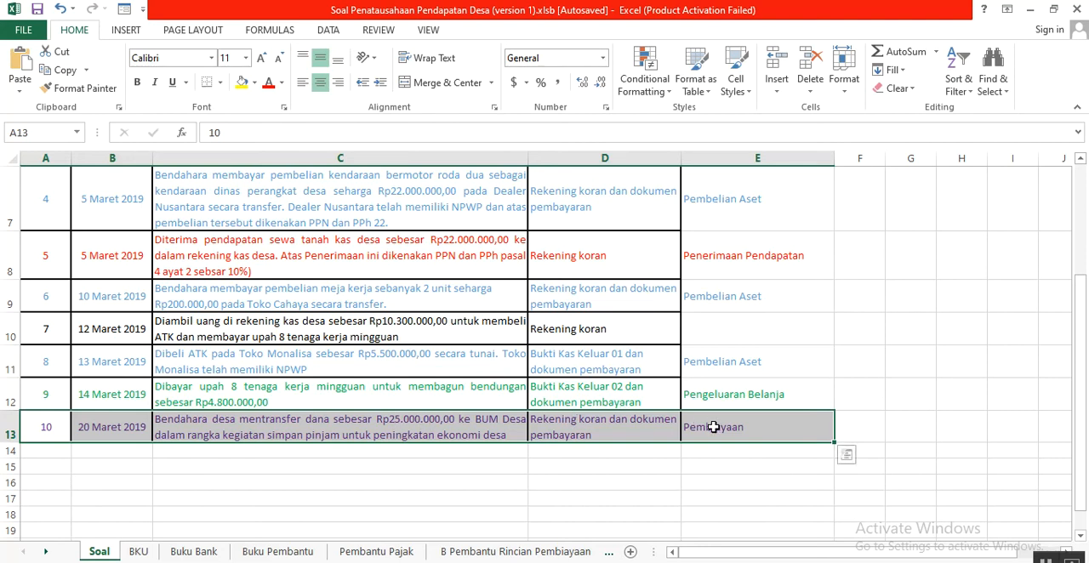
{"action": "left_click", "coordinate": [138, 553]}
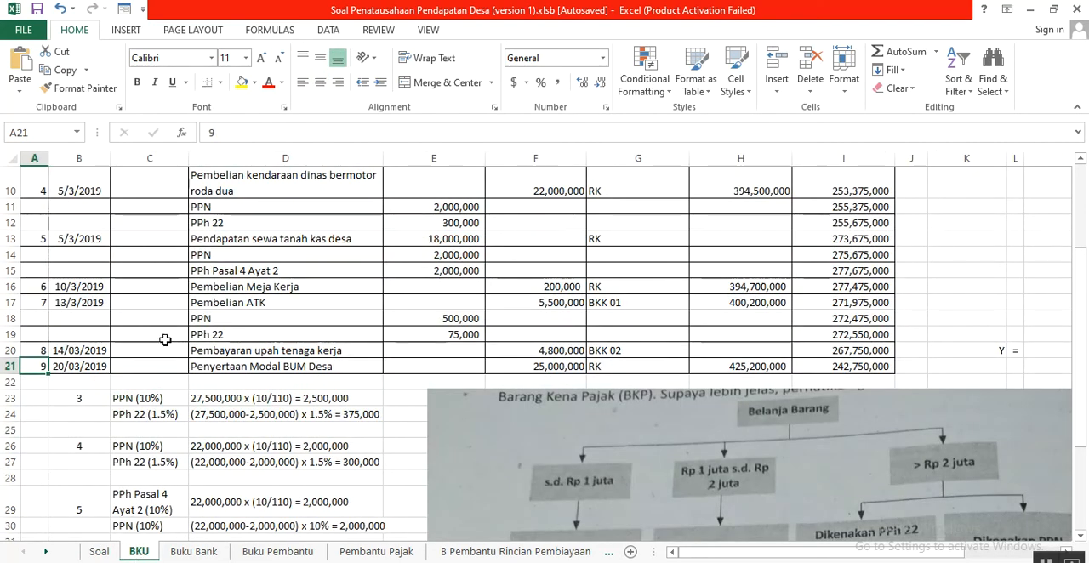
{"action": "left_click", "coordinate": [72, 366]}
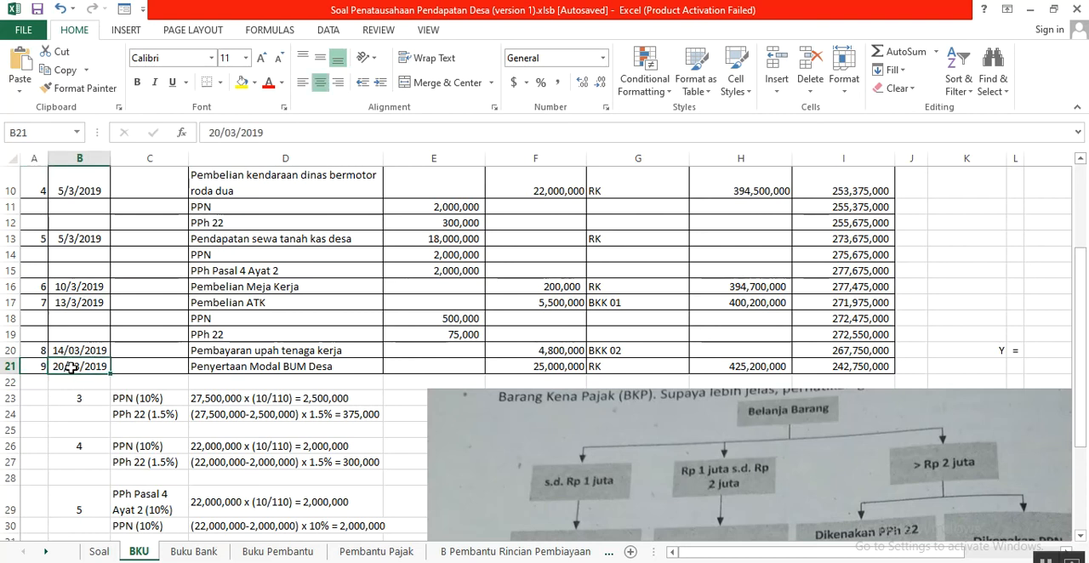
{"action": "left_click_drag", "start_coordinate": [34, 369], "coordinate": [843, 367]}
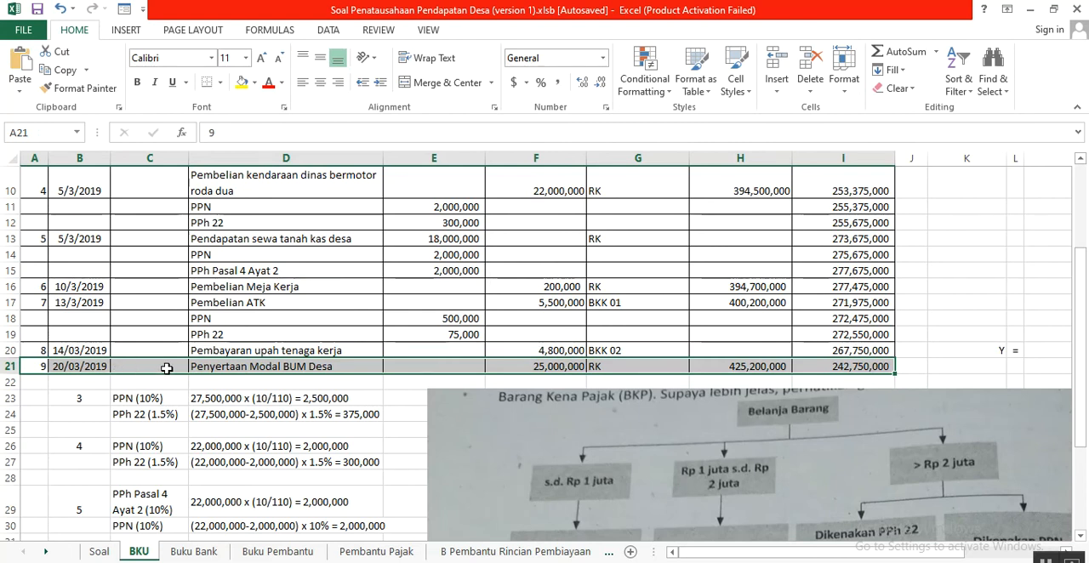
{"action": "left_click", "coordinate": [270, 368]}
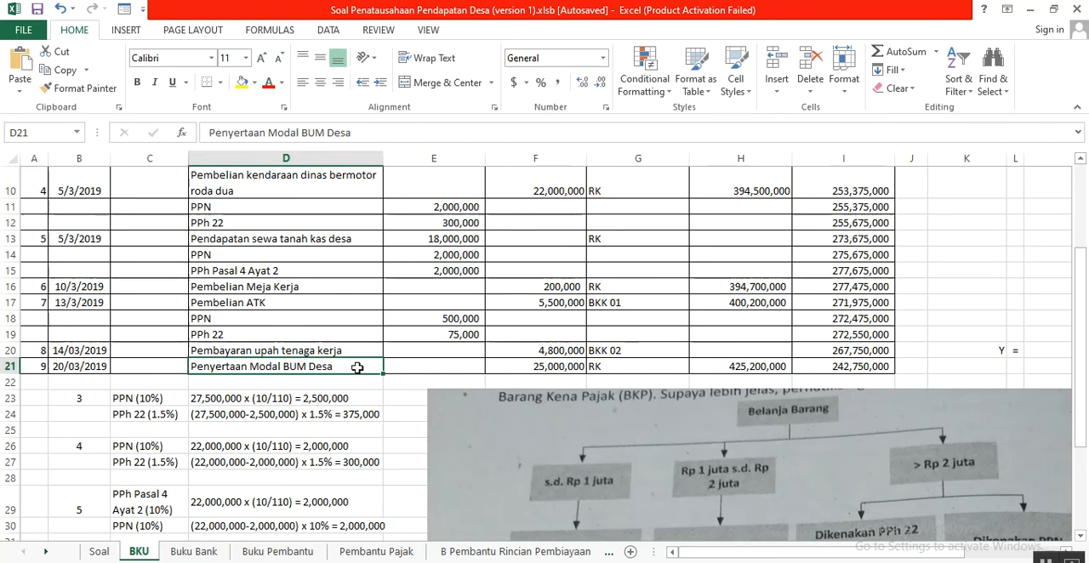
{"action": "left_click", "coordinate": [530, 371]}
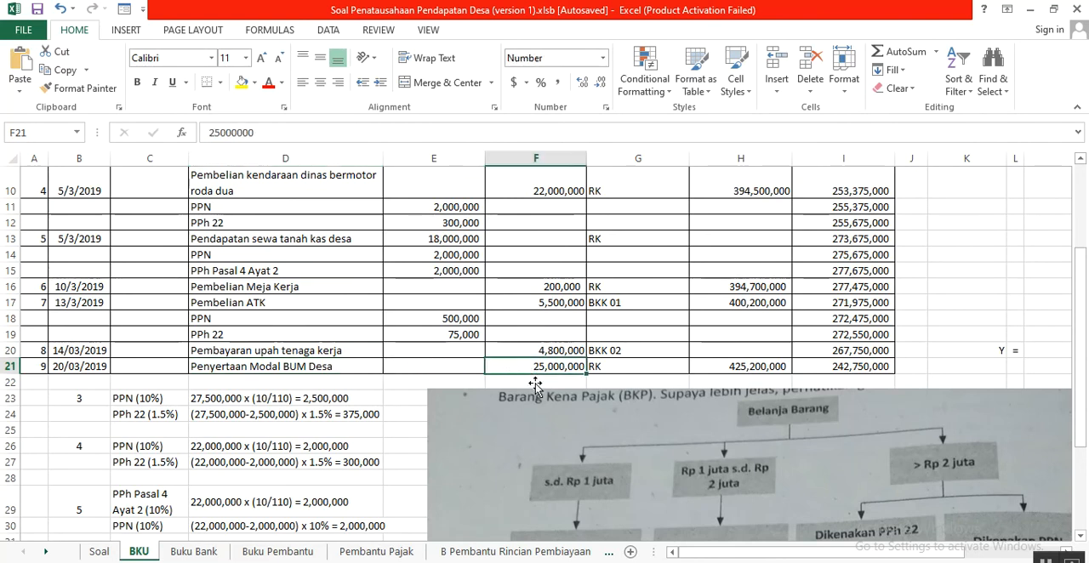
{"action": "left_click", "coordinate": [623, 365]}
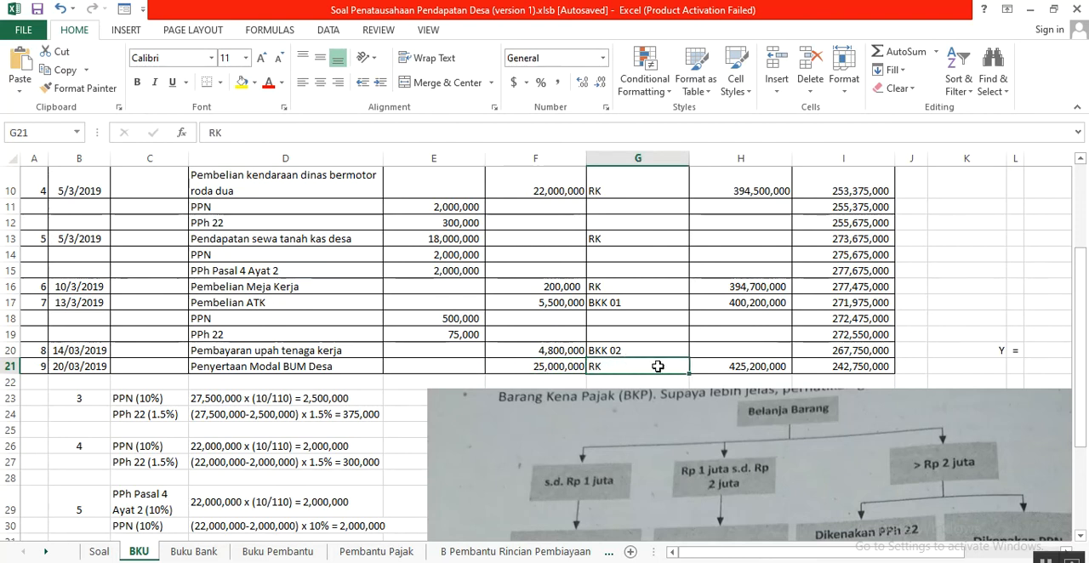
- Fill in the missing cumulative expenditure for Pembayaran upah tenaga kerja in H20 of BKU with the formula =H17+F20
{"action": "left_click", "coordinate": [723, 366]}
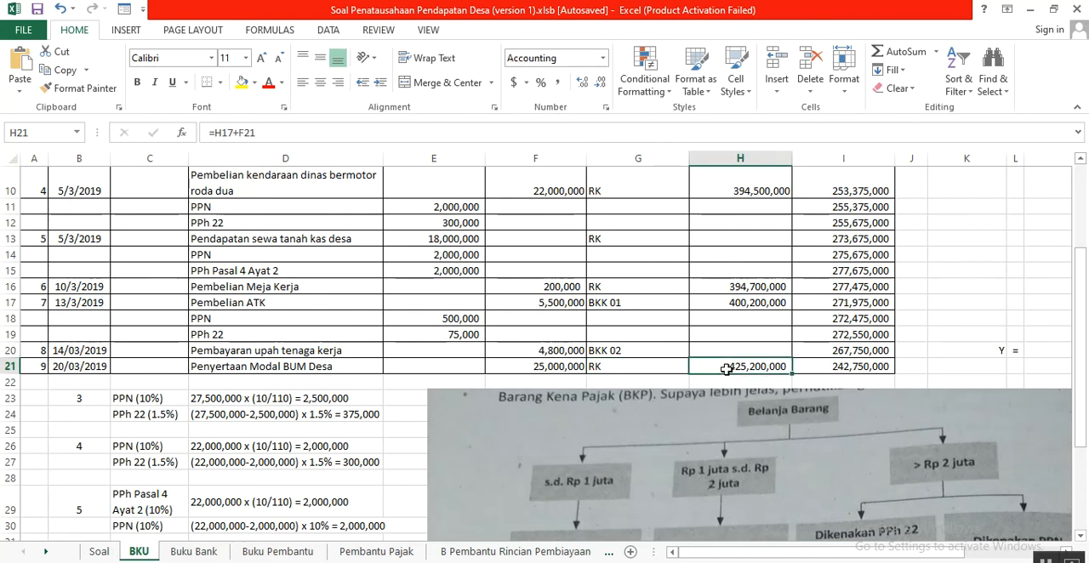
{"action": "left_click", "coordinate": [765, 307]}
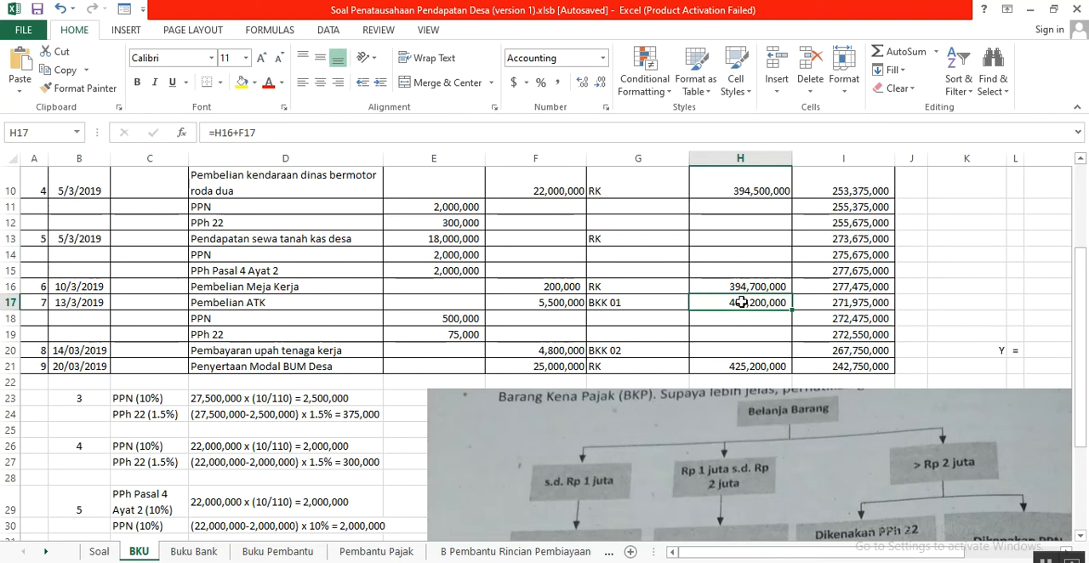
{"action": "left_click", "coordinate": [722, 352]}
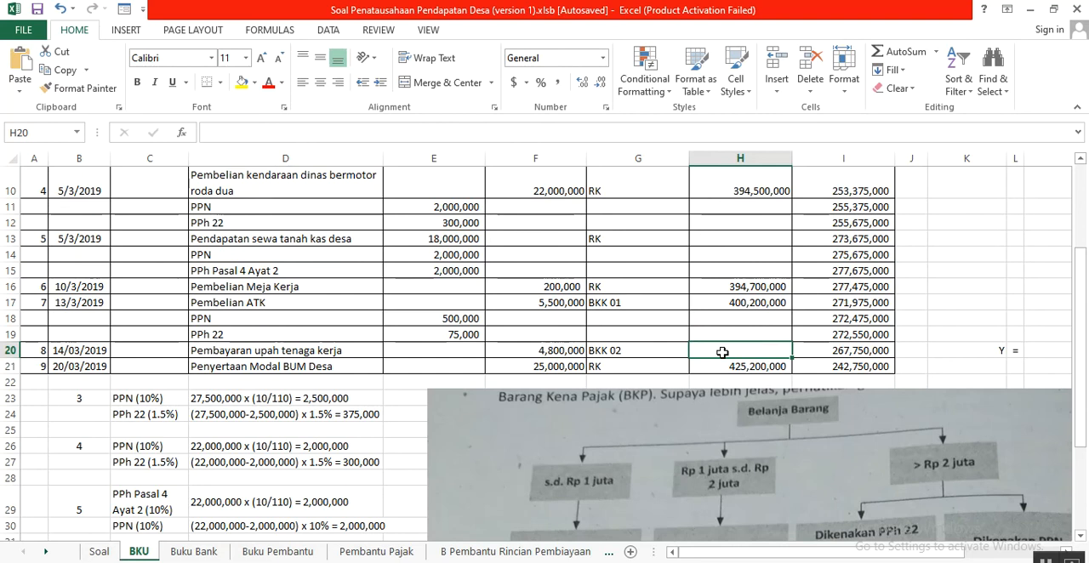
{"action": "type", "text": "="}
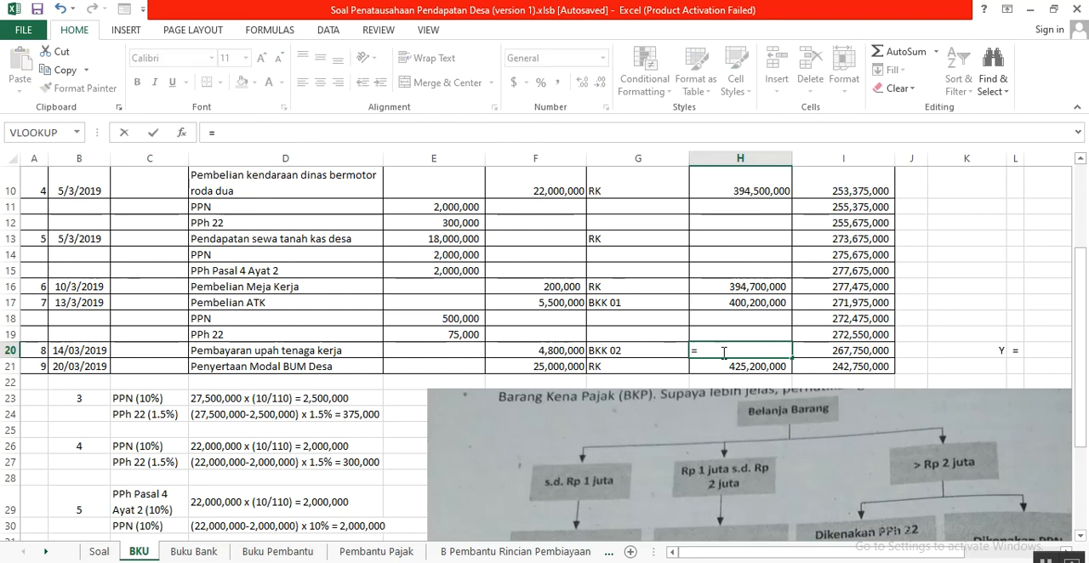
{"action": "left_click", "coordinate": [742, 304]}
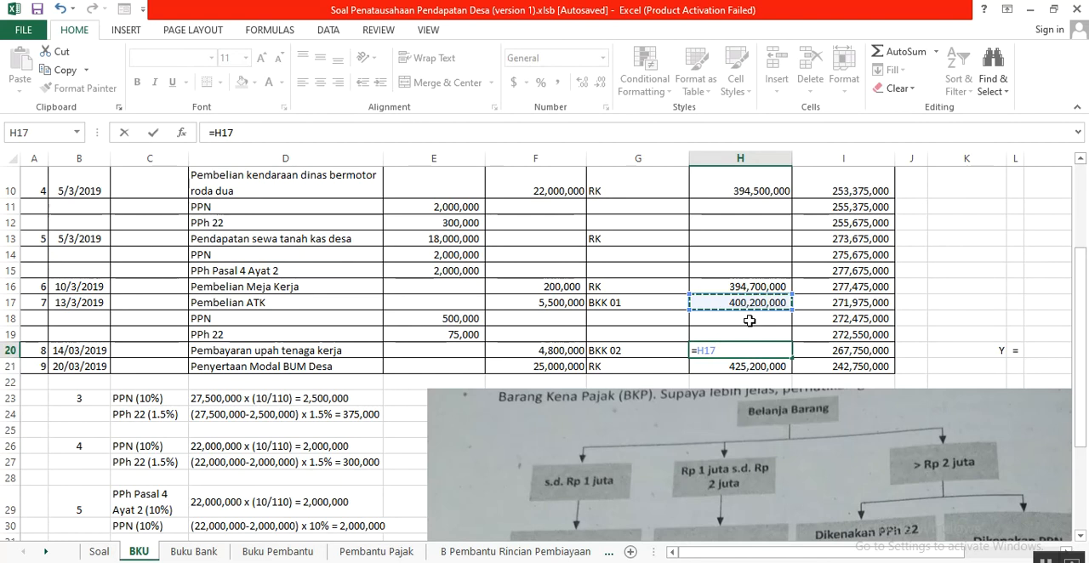
{"action": "type", "text": "+"}
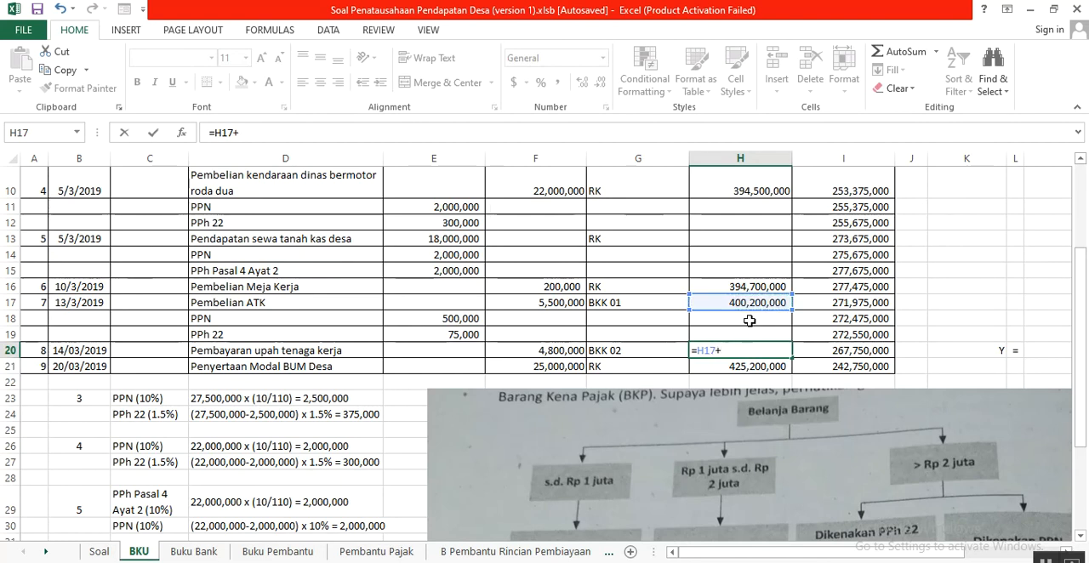
{"action": "left_click", "coordinate": [548, 352]}
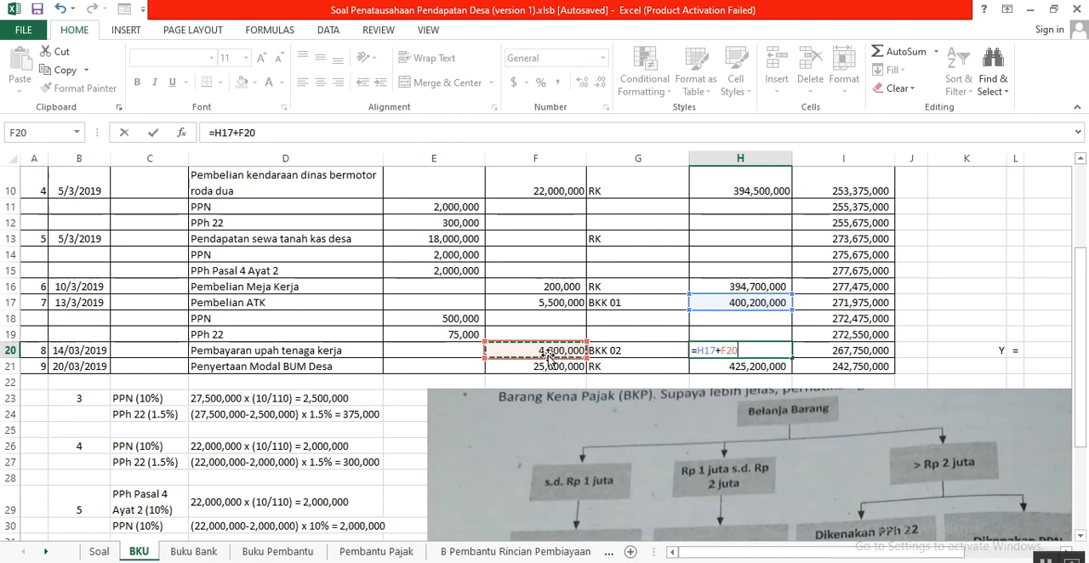
{"action": "key", "text": "Return"}
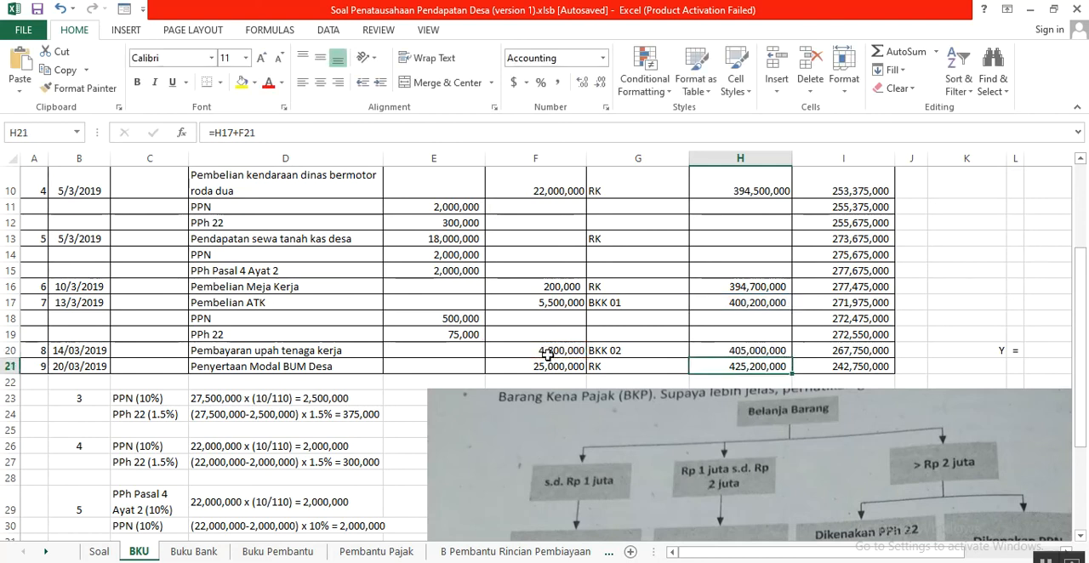
- Relate the cumulative expenditure in H21 to the preceding total in H20 and the Penyertaan Modal BUM Desa amount in F21
{"action": "left_click", "coordinate": [732, 351]}
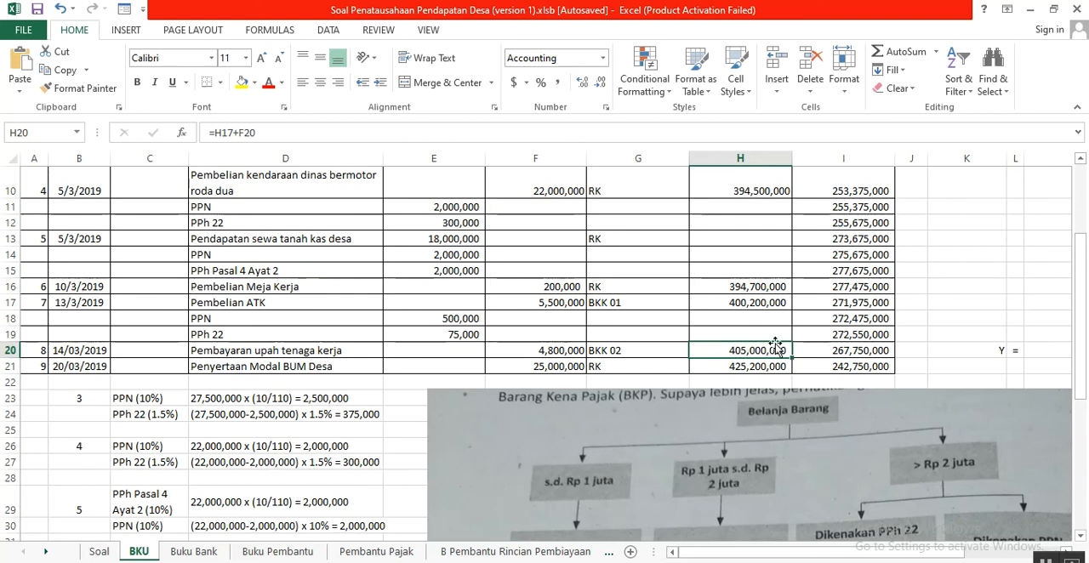
{"action": "left_click", "coordinate": [554, 368]}
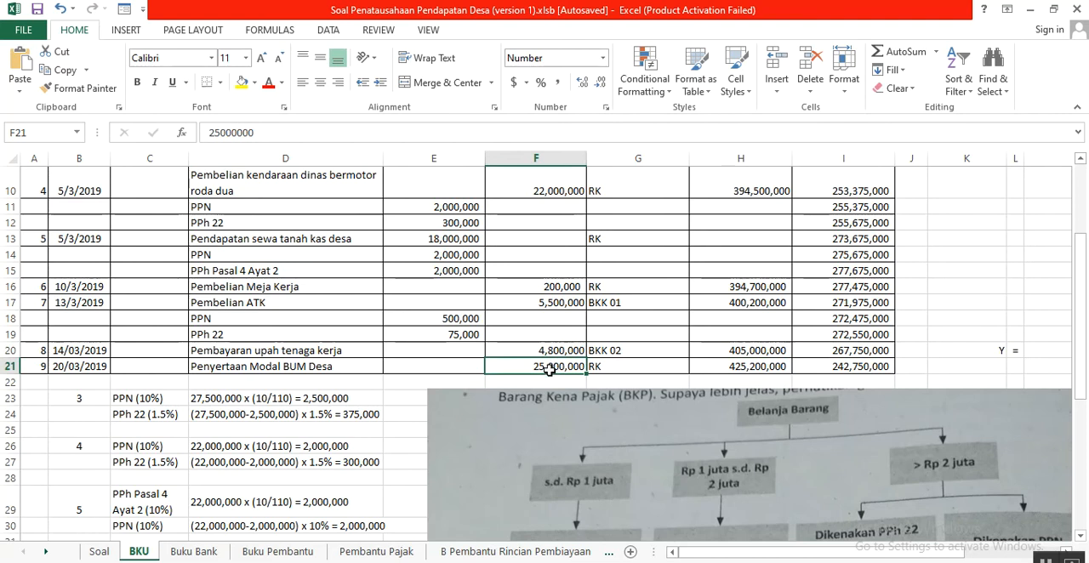
{"action": "left_click", "coordinate": [737, 368]}
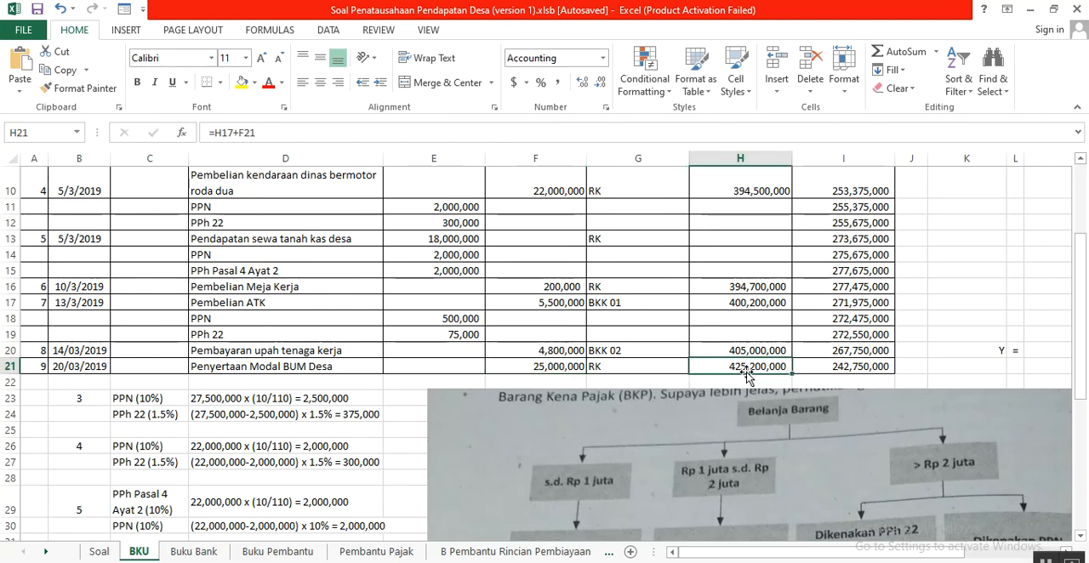
- Trace the closing Saldo in I21 by subtracting the BUM Desa expenditure in F21 from the balance in I20
{"action": "left_click", "coordinate": [827, 368]}
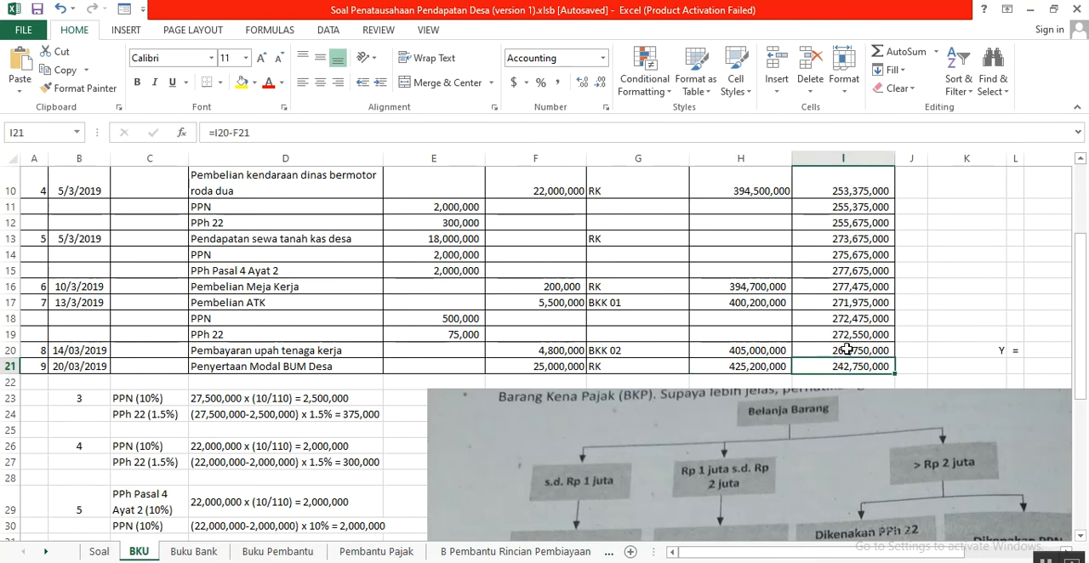
{"action": "left_click", "coordinate": [848, 350]}
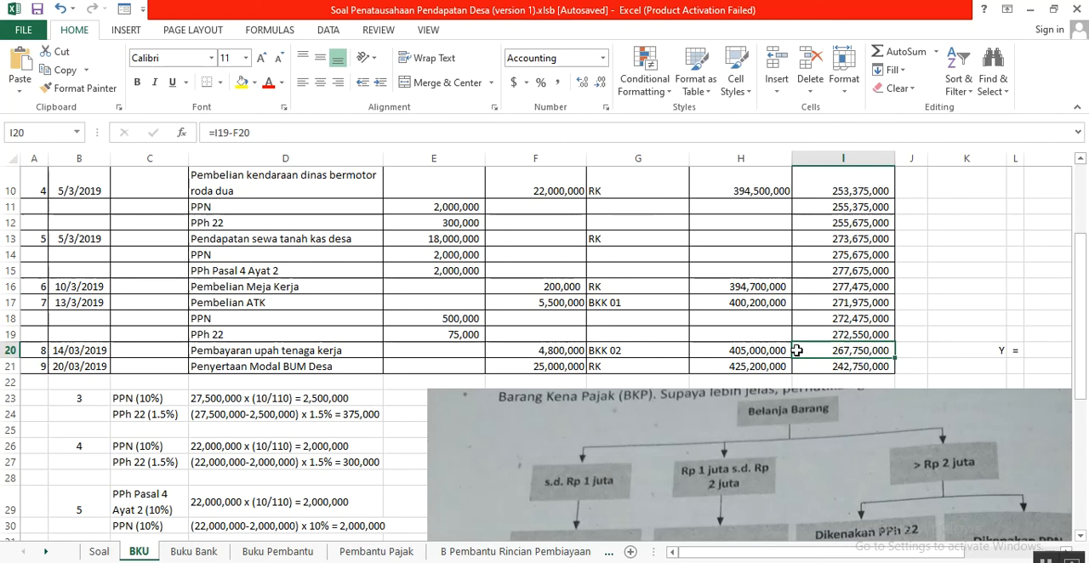
{"action": "left_click", "coordinate": [549, 368]}
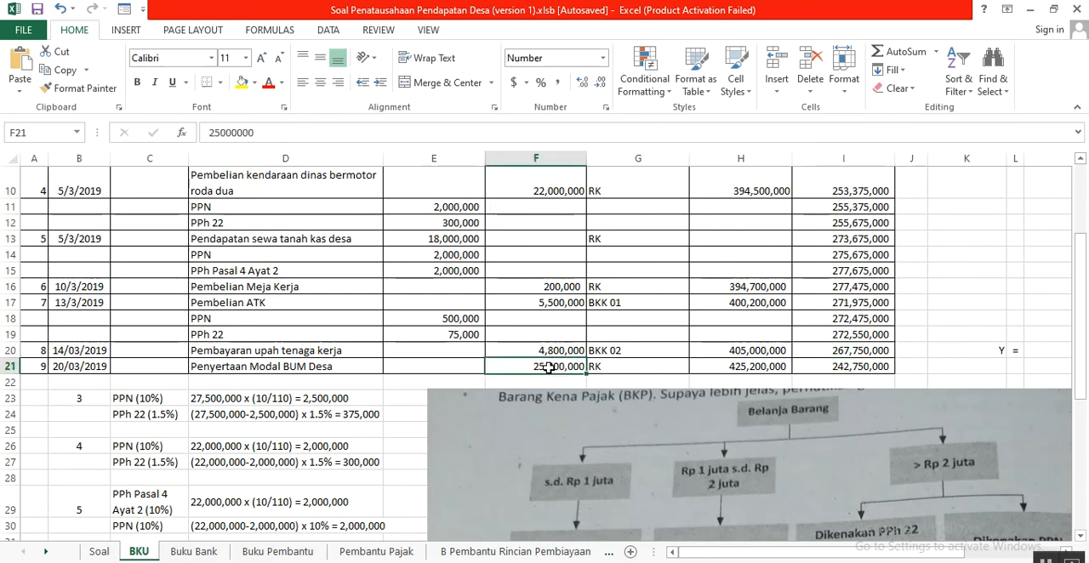
- Make the closing Saldo in I21 of BKU bold
{"action": "left_click", "coordinate": [817, 368]}
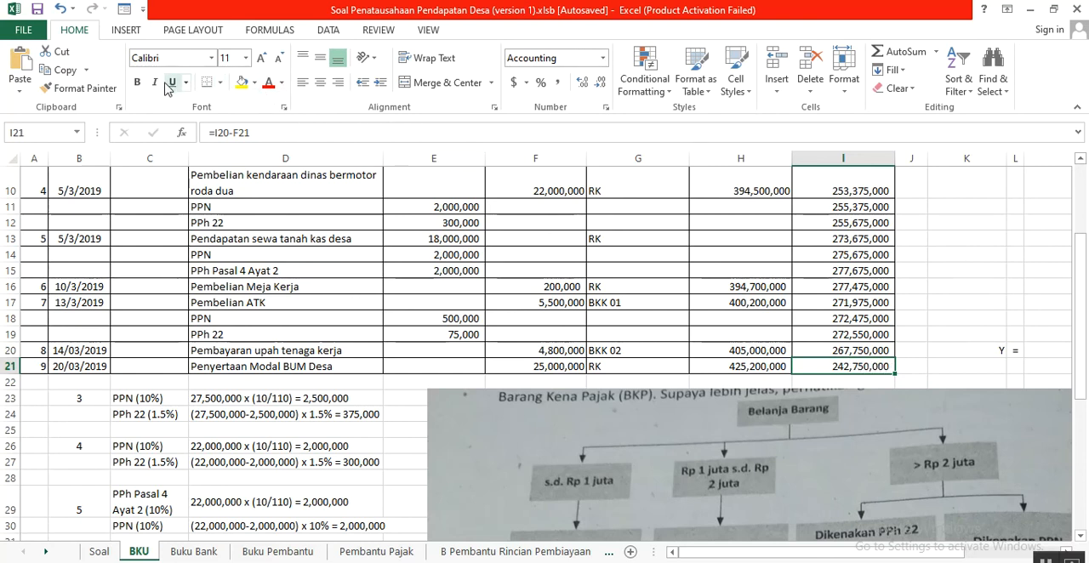
{"action": "left_click", "coordinate": [139, 83]}
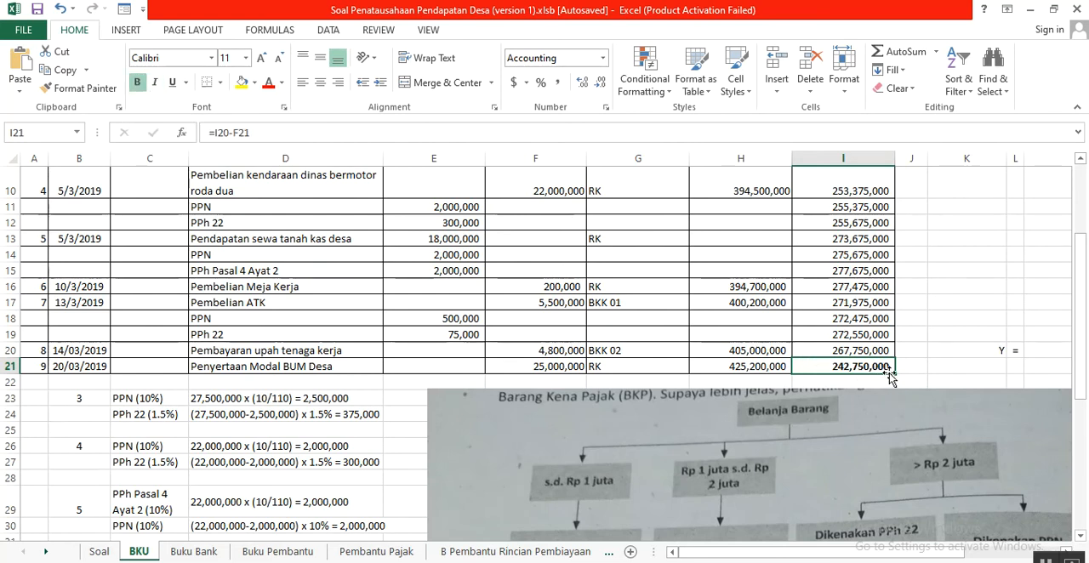
- Look over the last BKU entries and the tax calculations below them, and open the Buku Bank sheet
{"action": "scroll", "coordinate": [820, 311], "scroll_direction": "down", "scroll_amount": 1}
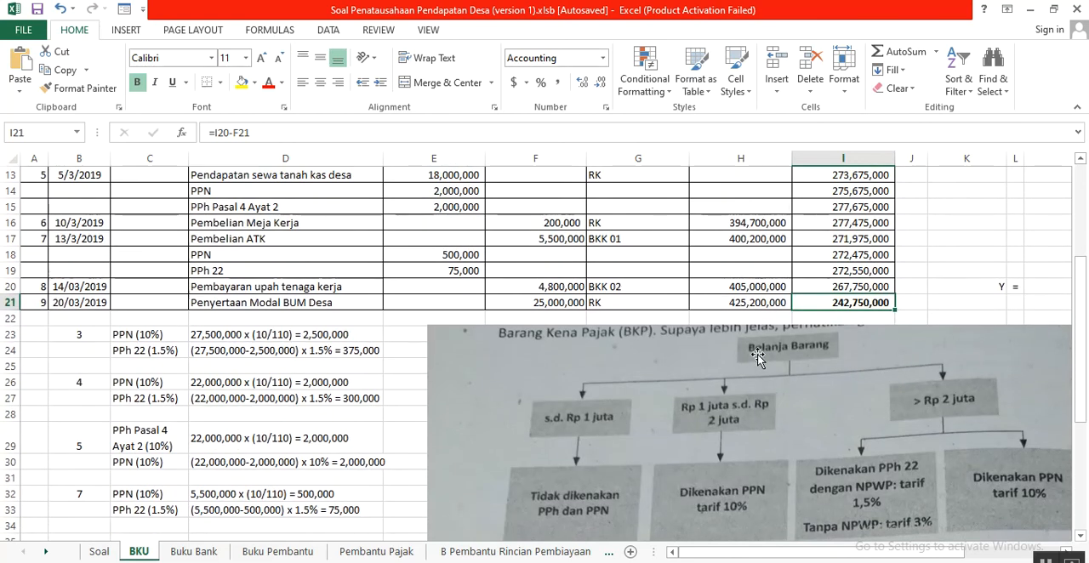
{"action": "scroll", "coordinate": [757, 357], "scroll_direction": "down", "scroll_amount": 2}
{"action": "scroll", "coordinate": [758, 357], "scroll_direction": "up", "scroll_amount": 2}
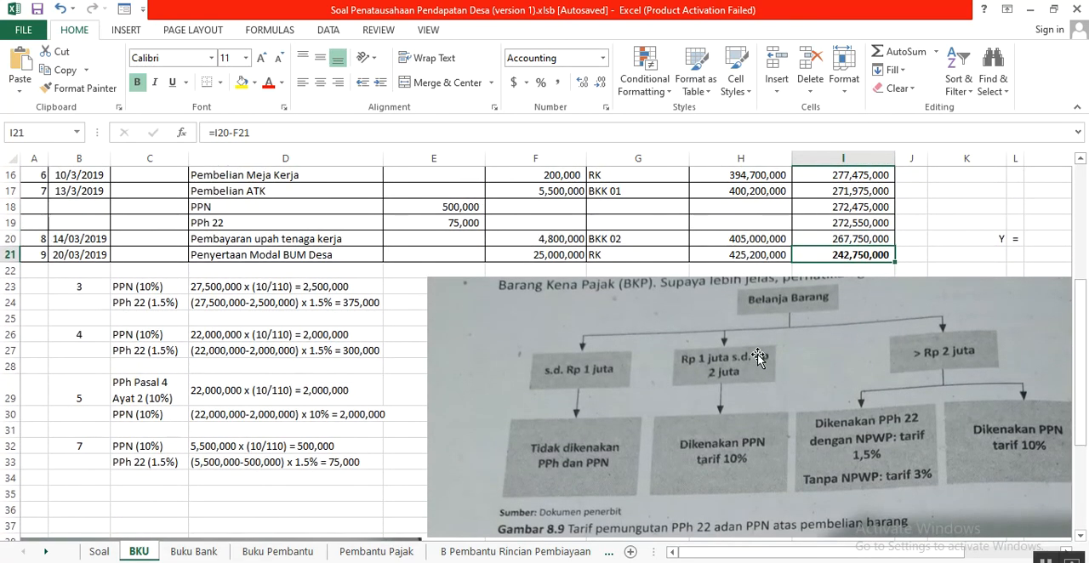
{"action": "scroll", "coordinate": [459, 413], "scroll_direction": "up", "scroll_amount": 1}
{"action": "scroll", "coordinate": [449, 409], "scroll_direction": "down", "scroll_amount": 1}
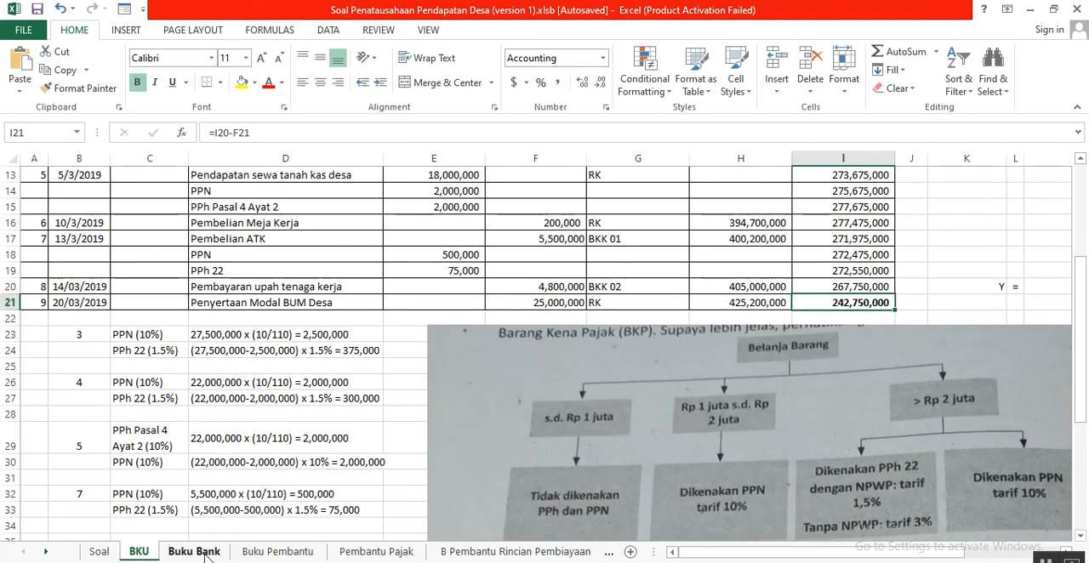
{"action": "left_click", "coordinate": [202, 553]}
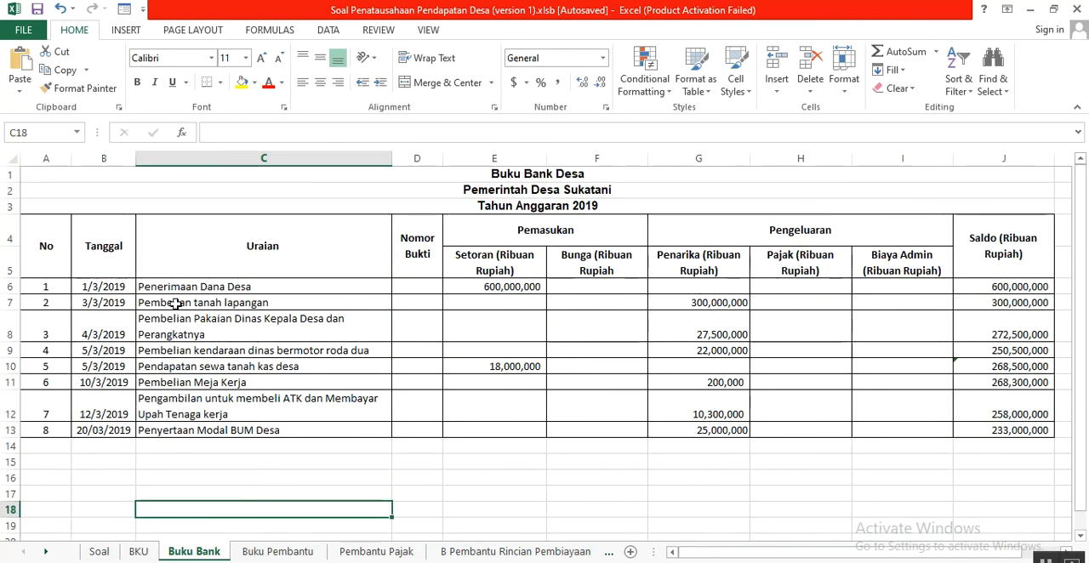
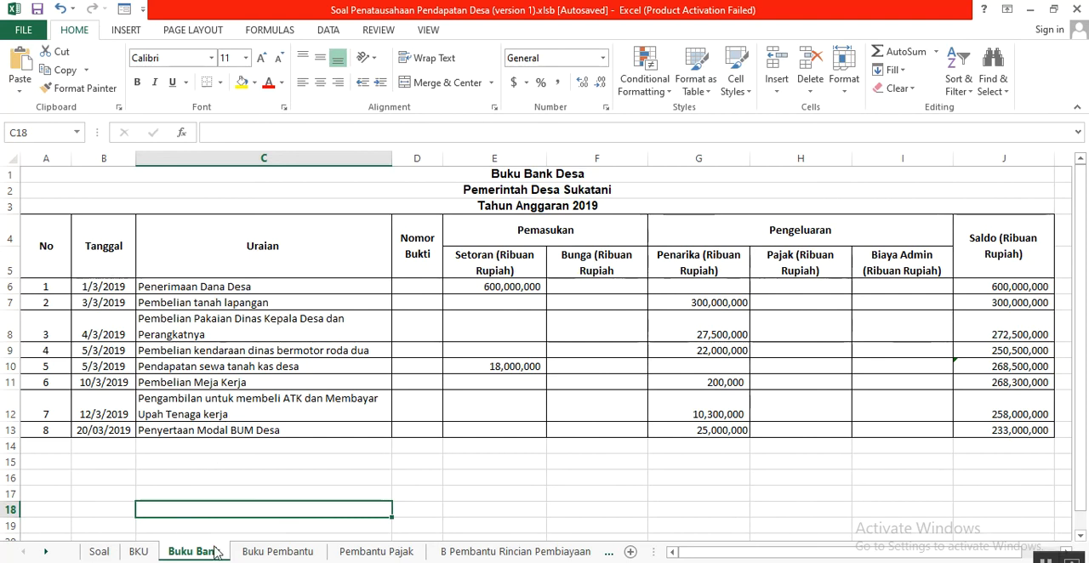
- Start from Penerimaan Dana Desa in Buku Bank, and check the Nomor Bukti of the first three transactions in BKU
{"action": "left_click", "coordinate": [1046, 559]}
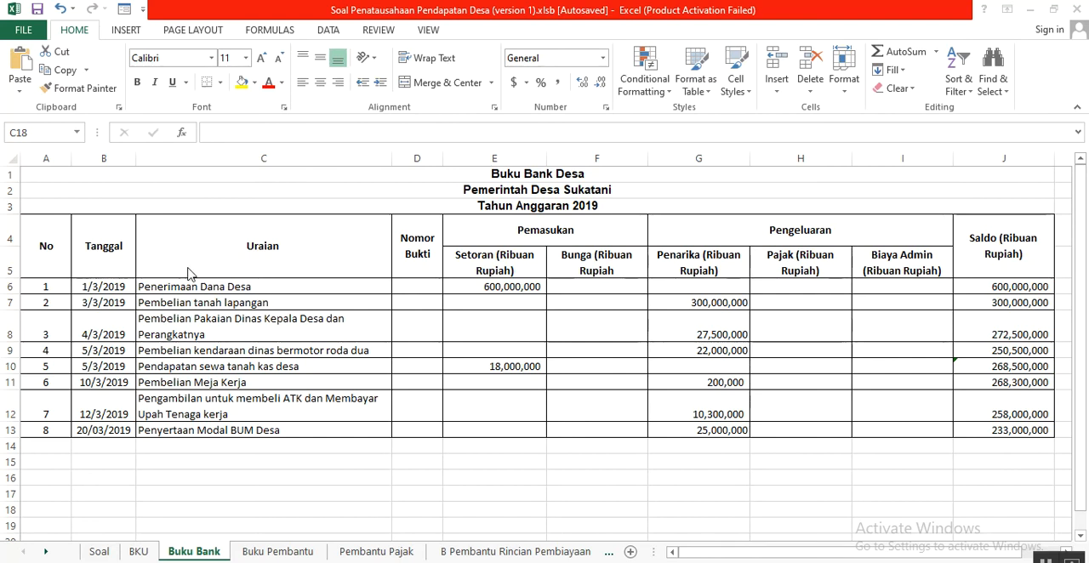
{"action": "left_click", "coordinate": [167, 291]}
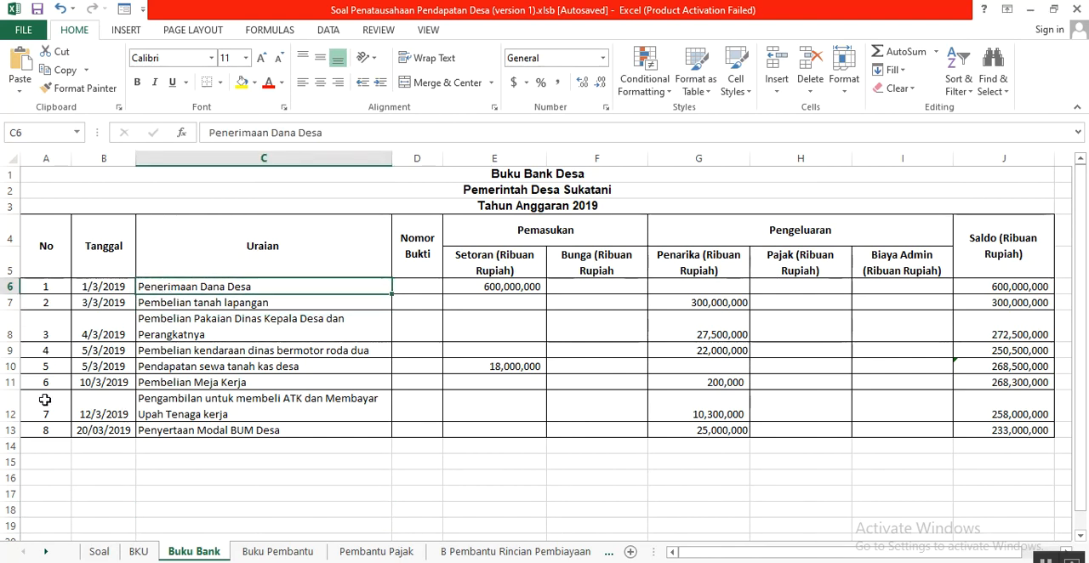
{"action": "left_click", "coordinate": [139, 551]}
{"action": "scroll", "coordinate": [431, 381], "scroll_direction": "up", "scroll_amount": 4}
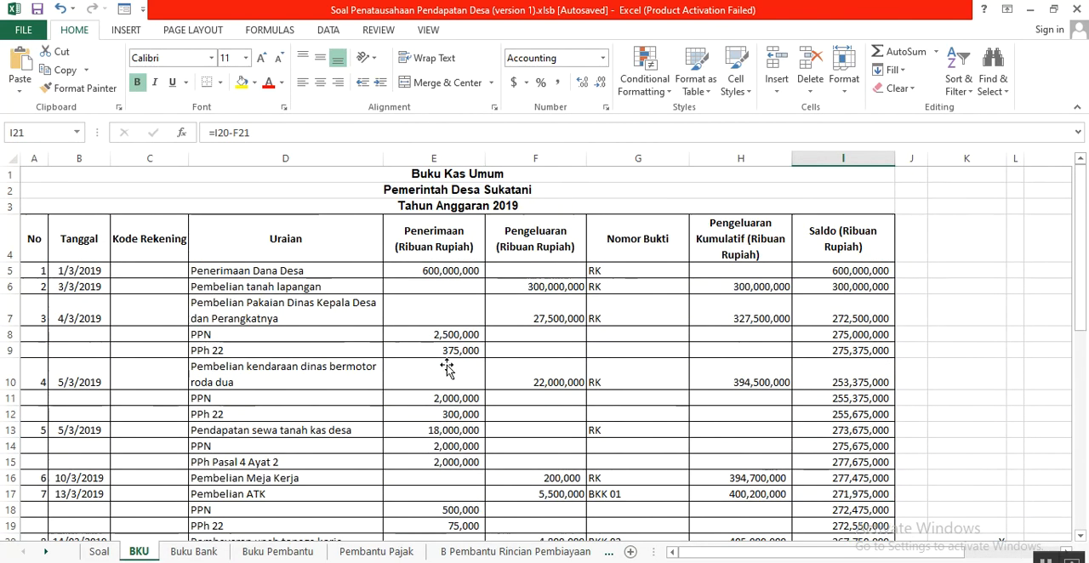
{"action": "left_click", "coordinate": [604, 272]}
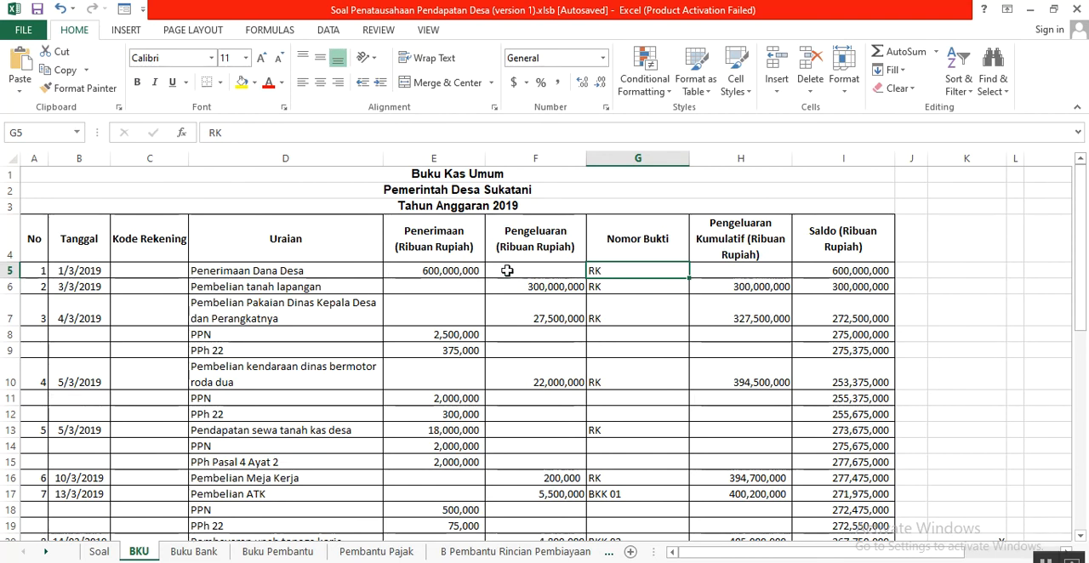
{"action": "left_click", "coordinate": [609, 290]}
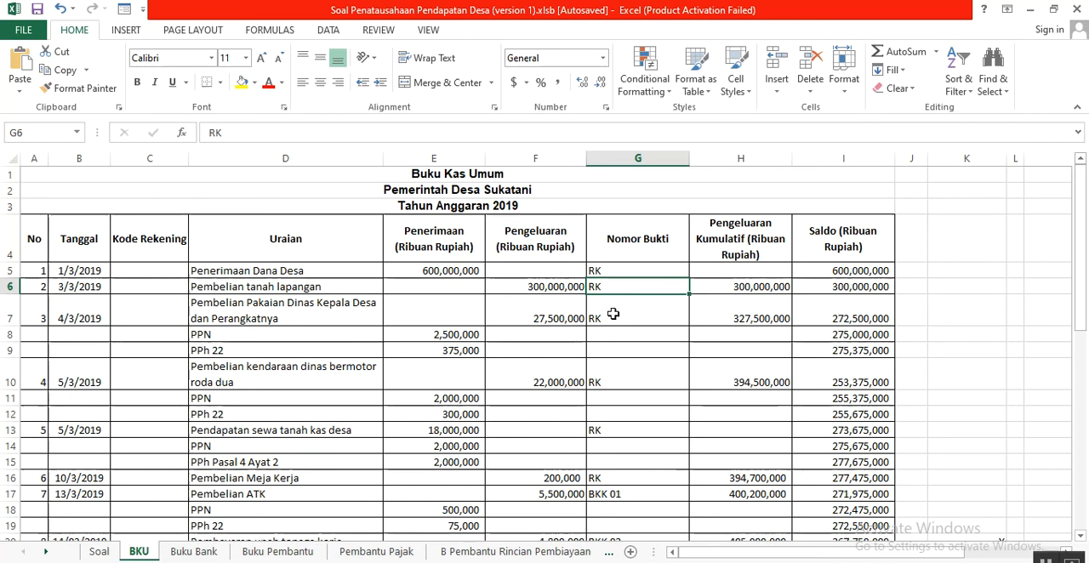
{"action": "left_click", "coordinate": [613, 314]}
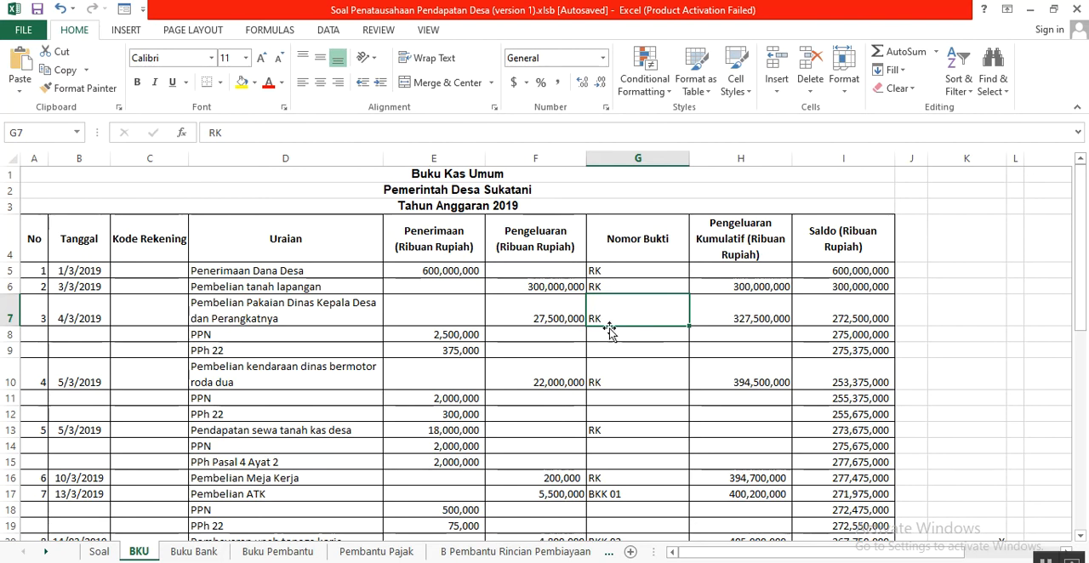
- Check the Nomor Bukti in BKU for the motor vehicle purchase, the village land rental income and the Meja Kerja purchase
{"action": "left_click", "coordinate": [613, 379]}
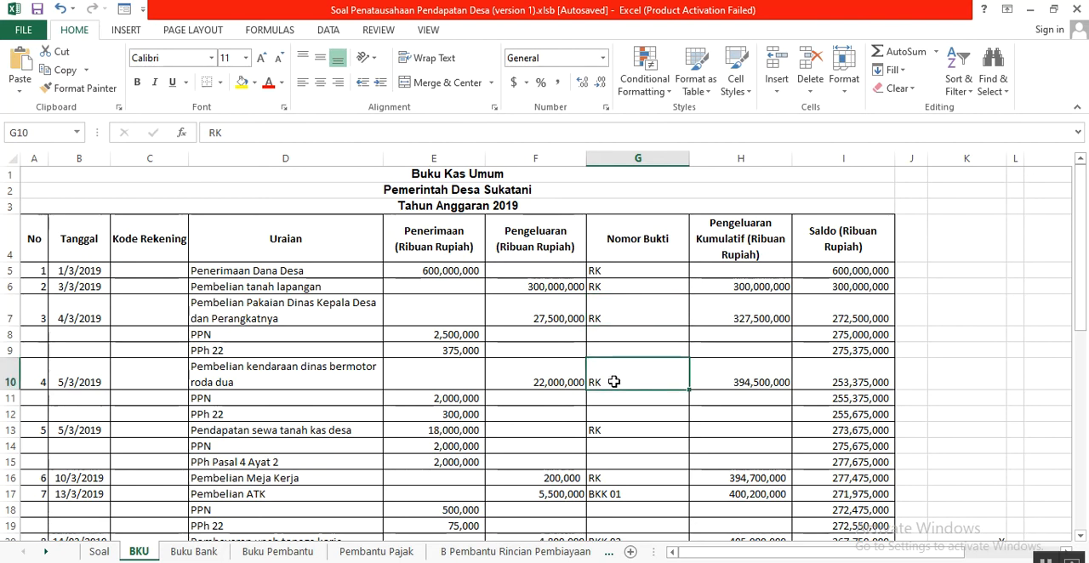
{"action": "left_click_drag", "start_coordinate": [294, 375], "coordinate": [613, 382]}
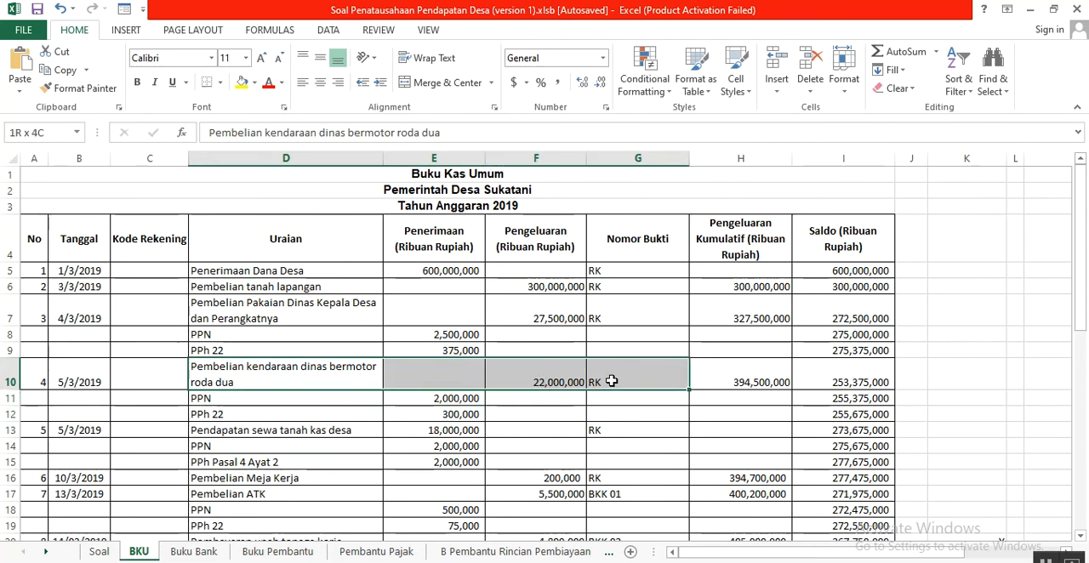
{"action": "left_click", "coordinate": [607, 435]}
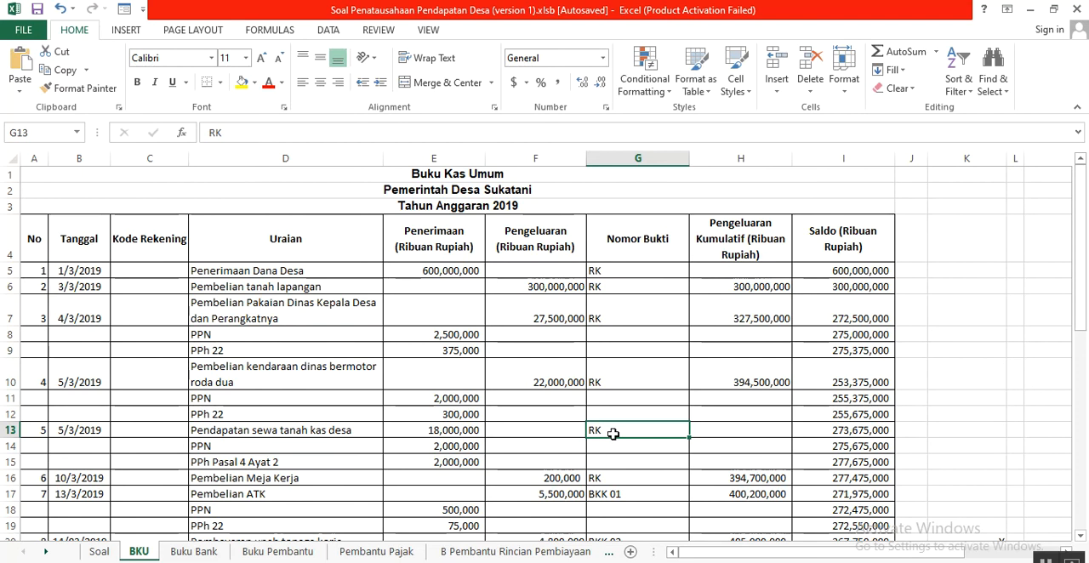
{"action": "scroll", "coordinate": [613, 430], "scroll_direction": "down", "scroll_amount": 1}
{"action": "scroll", "coordinate": [612, 426], "scroll_direction": "down", "scroll_amount": 1}
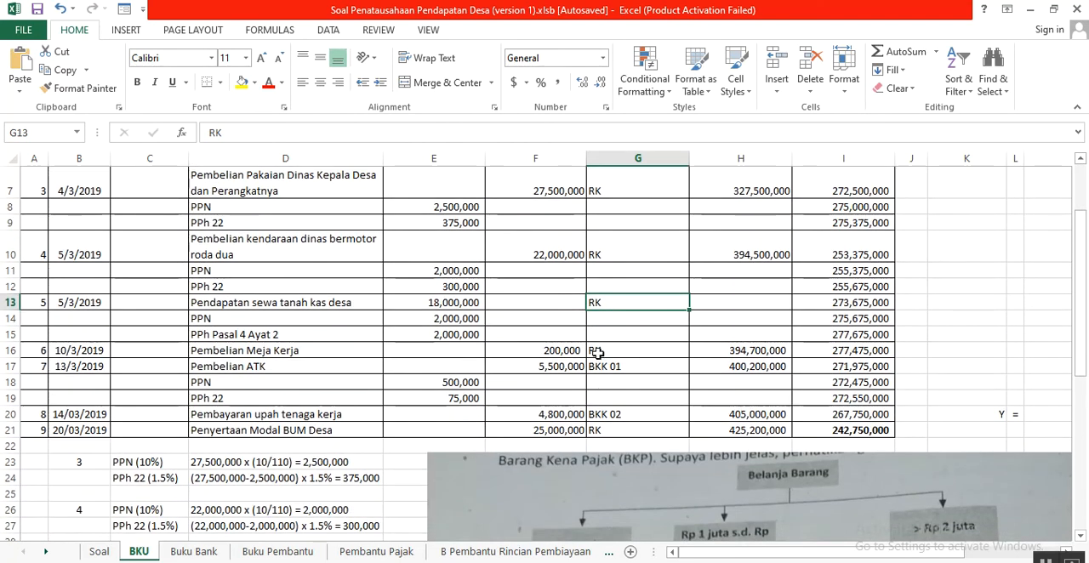
{"action": "left_click", "coordinate": [599, 354]}
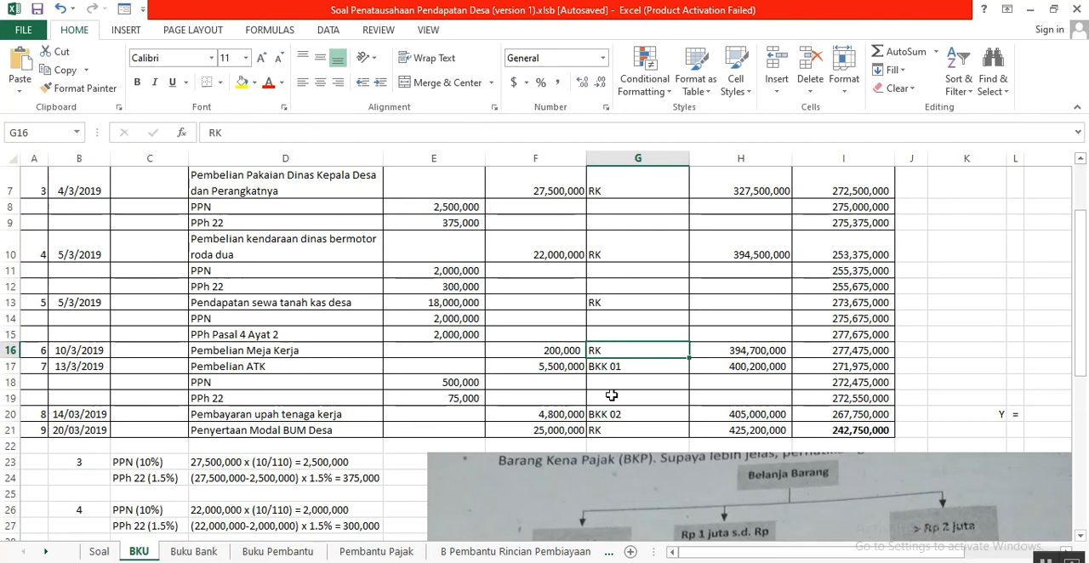
- In the Soal sheet, highlight the 12 Maret 2019 cash withdrawal for ATK and wages together with its evidence
{"action": "left_click", "coordinate": [99, 552]}
{"action": "left_click_drag", "start_coordinate": [111, 331], "coordinate": [296, 333]}
{"action": "left_click_drag", "start_coordinate": [418, 323], "coordinate": [549, 342]}
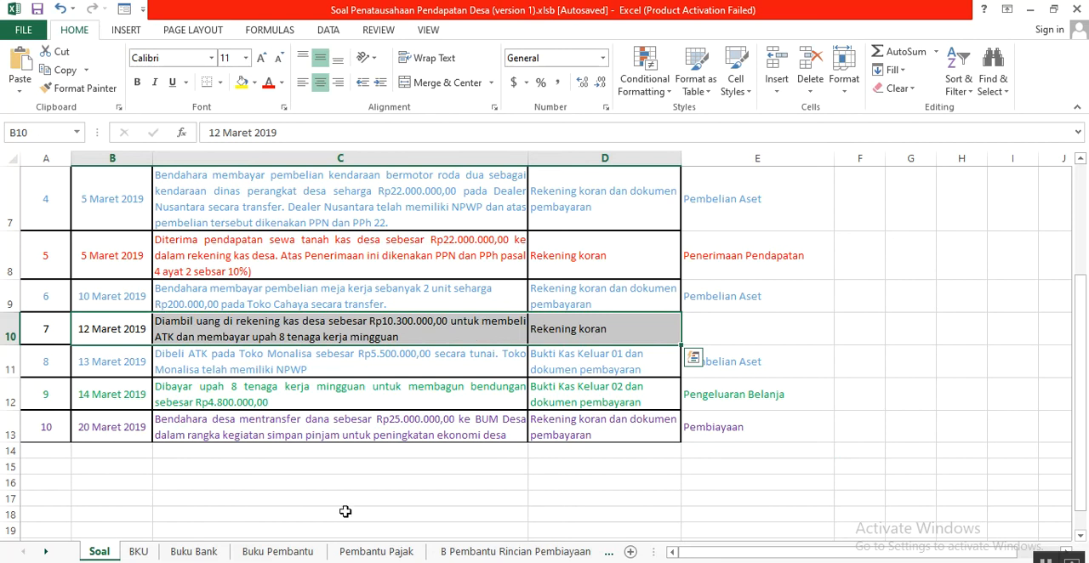
- Return to BKU and check the Nomor Bukti of Penyertaan Modal BUM Desa in row 21, looking over the entries around it
{"action": "left_click", "coordinate": [138, 552]}
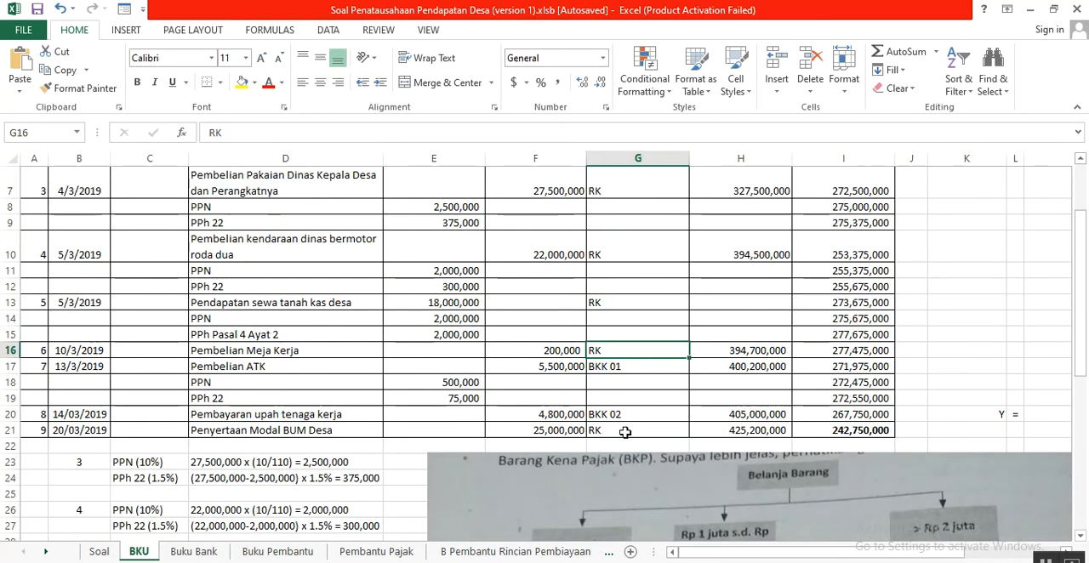
{"action": "left_click", "coordinate": [664, 430]}
{"action": "left_click", "coordinate": [216, 435]}
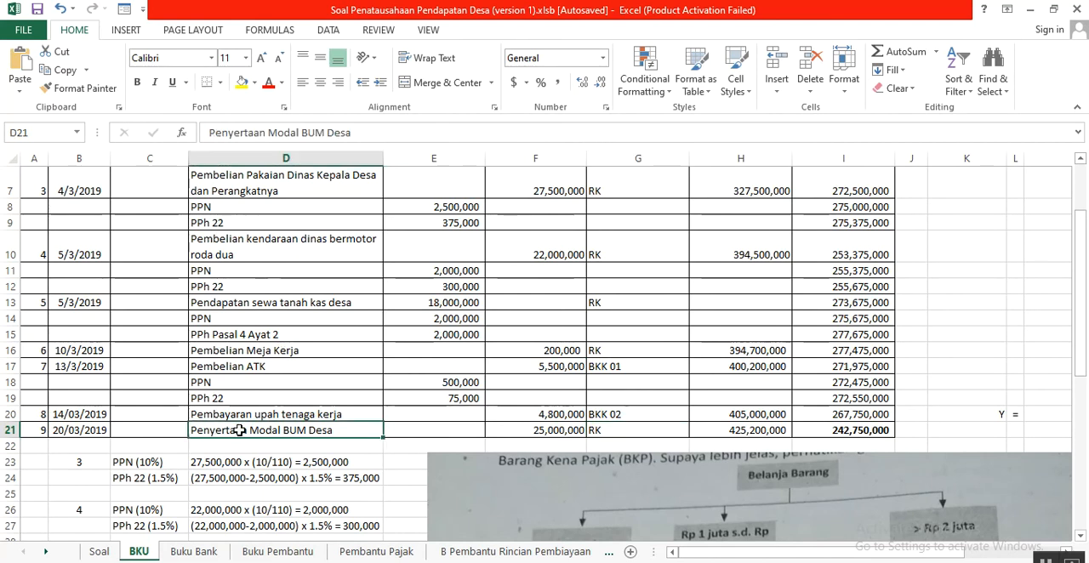
{"action": "left_click", "coordinate": [634, 431]}
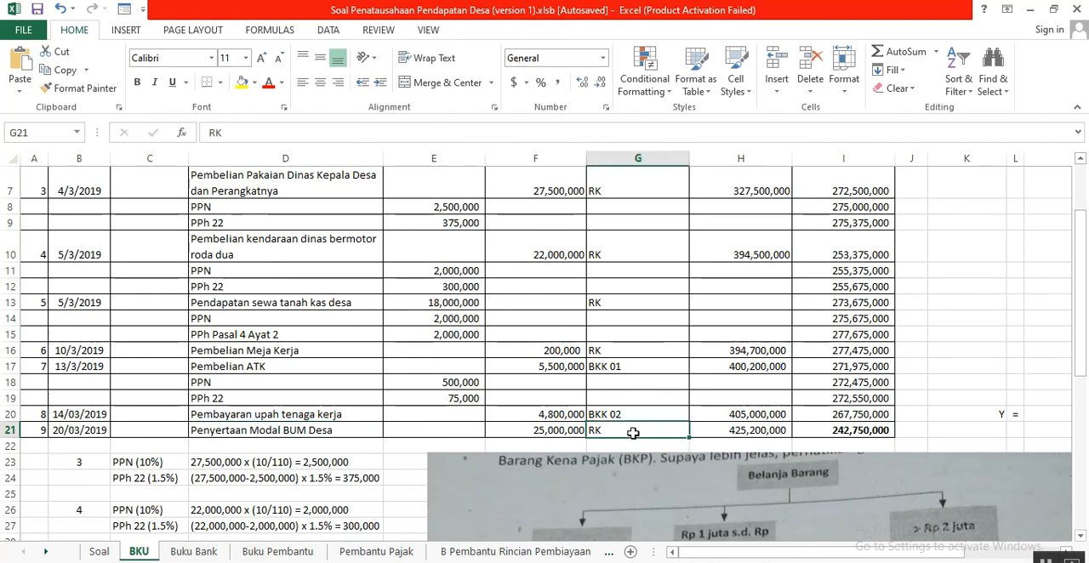
{"action": "scroll", "coordinate": [633, 433], "scroll_direction": "up", "scroll_amount": 4}
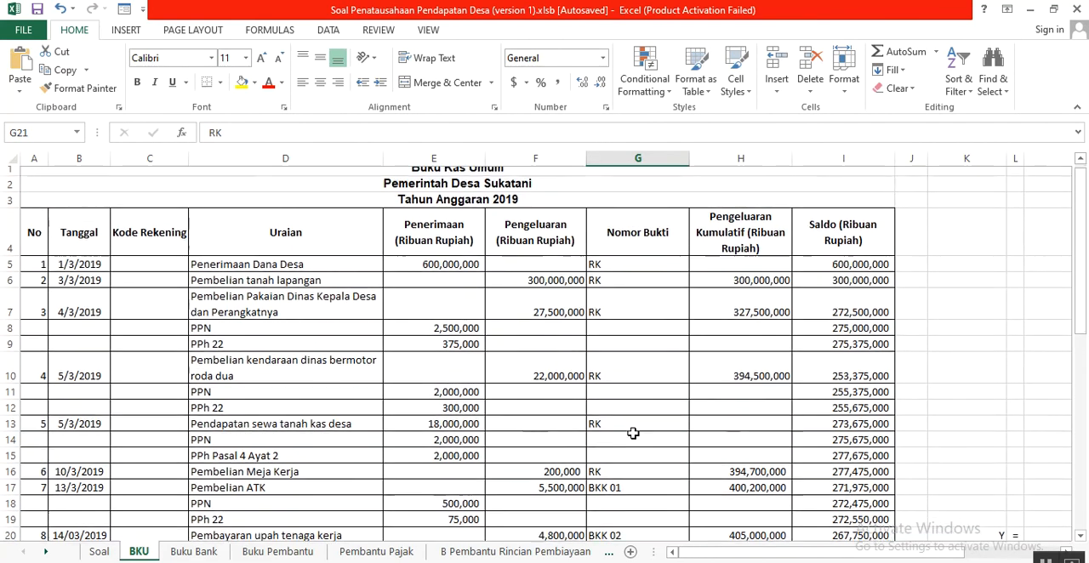
{"action": "scroll", "coordinate": [633, 433], "scroll_direction": "down", "scroll_amount": 1}
{"action": "scroll", "coordinate": [633, 433], "scroll_direction": "down", "scroll_amount": 3}
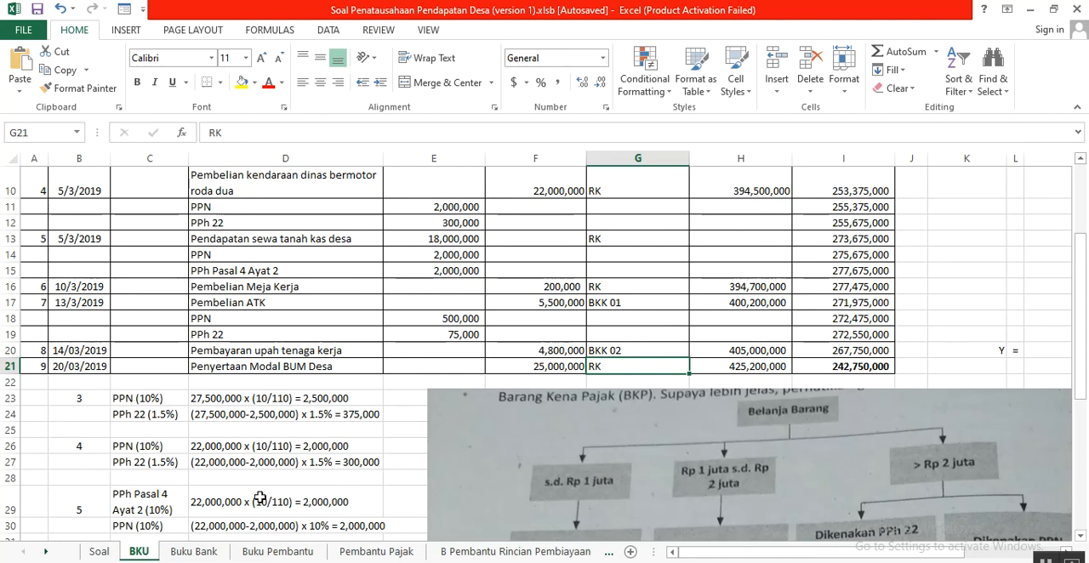
- In Buku Bank, review the Setoran amount of Penerimaan Dana Desa in E6 and go on to Pembelian tanah lapangan in C7
{"action": "left_click", "coordinate": [194, 551]}
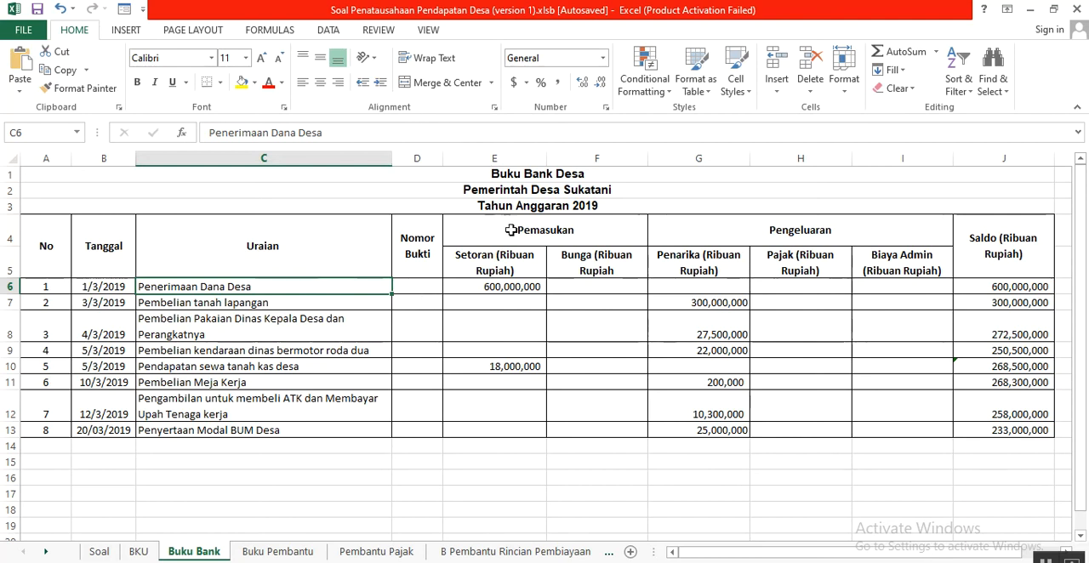
{"action": "left_click", "coordinate": [481, 289]}
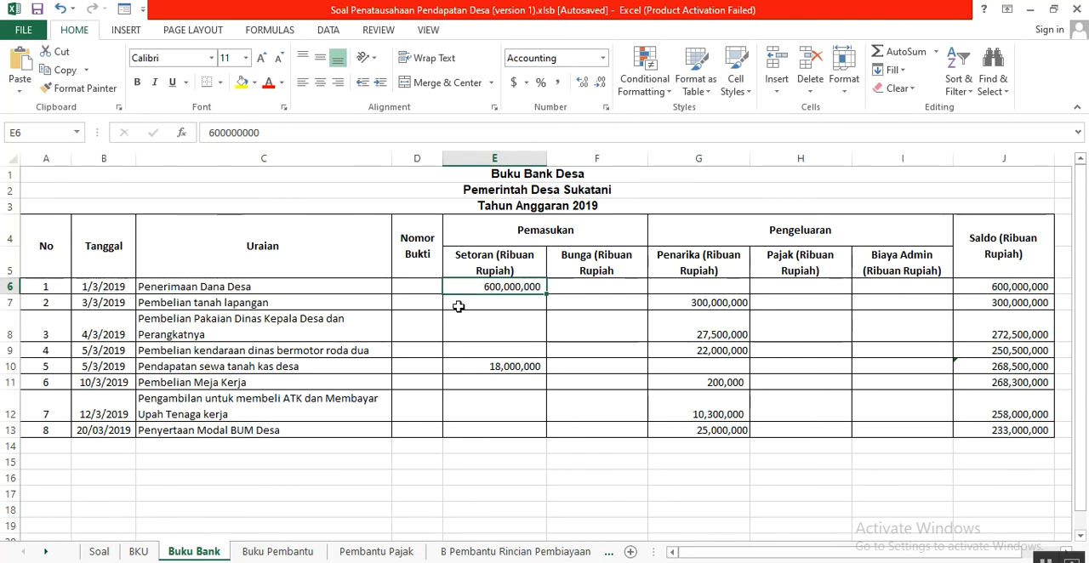
{"action": "left_click", "coordinate": [294, 303]}
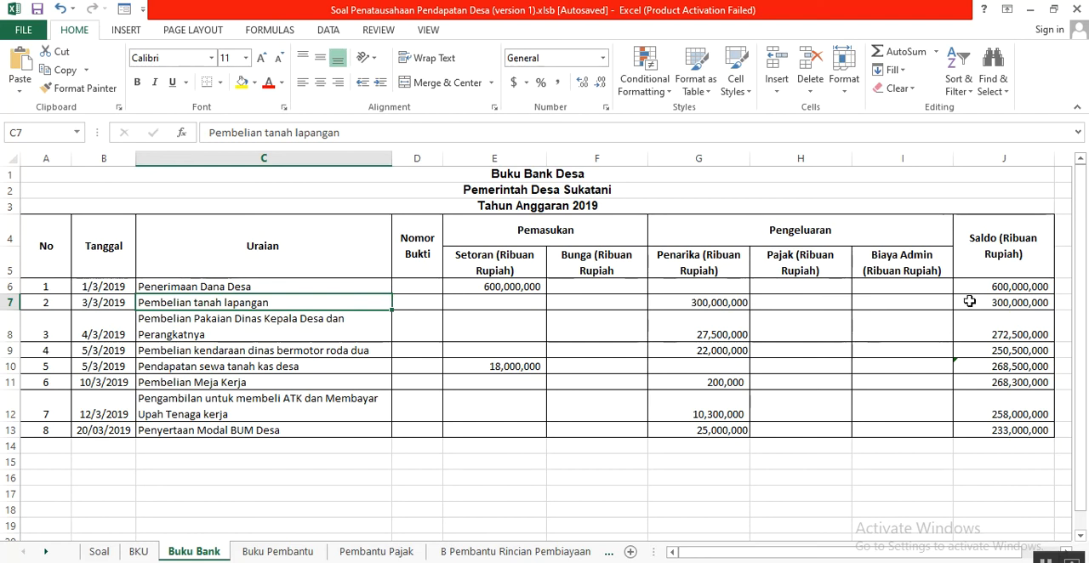
- Correct the header in G5 of Buku Bank to "Penarikan (Ribuan Rupiah)" and select the withdrawal amount for Pembelian tanah lapangan
{"action": "left_click", "coordinate": [721, 255]}
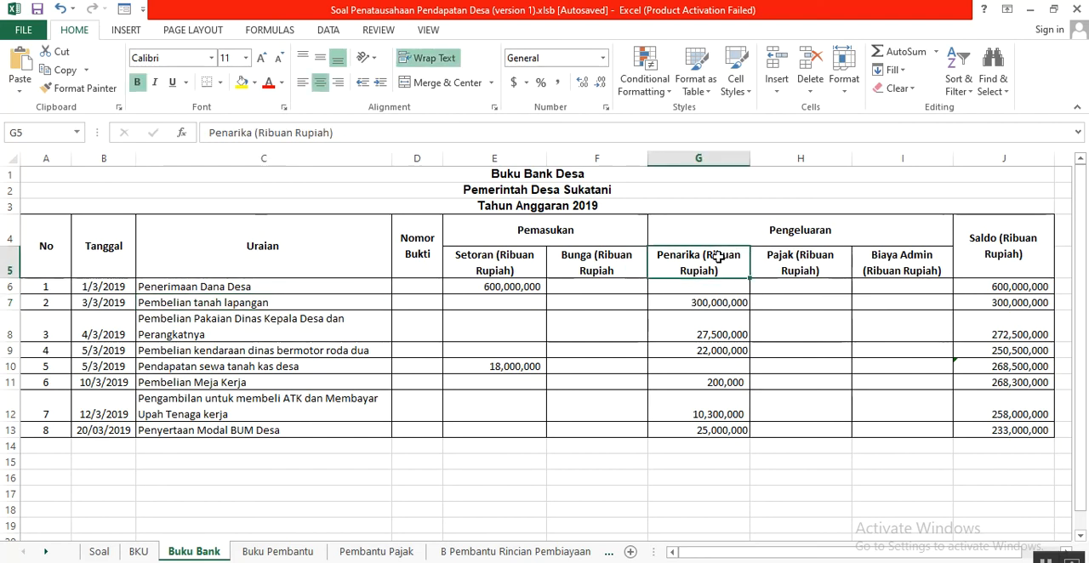
{"action": "left_click", "coordinate": [269, 133]}
{"action": "type", "text": "n"}
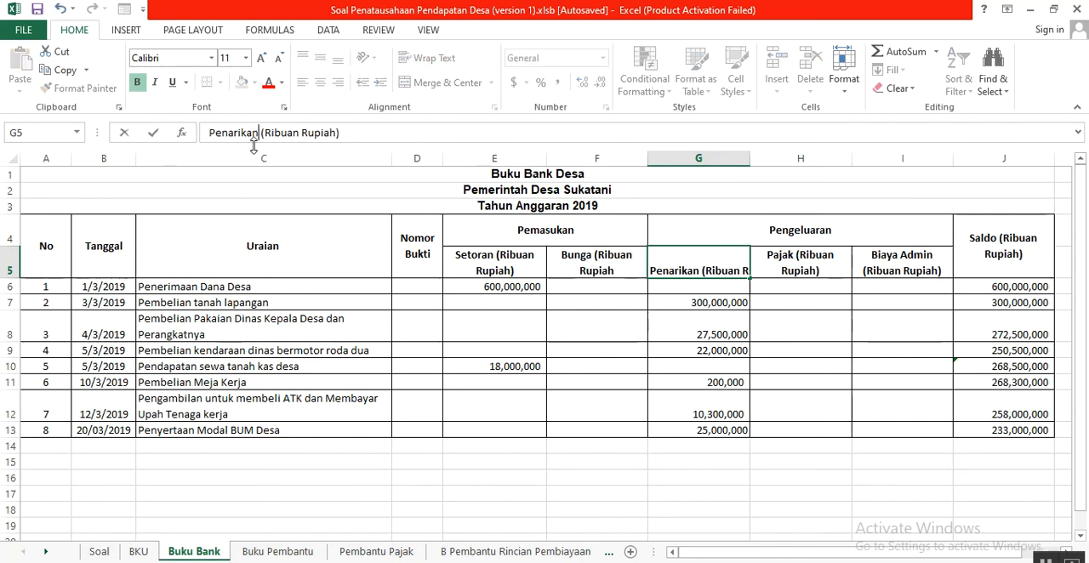
{"action": "left_click", "coordinate": [677, 303]}
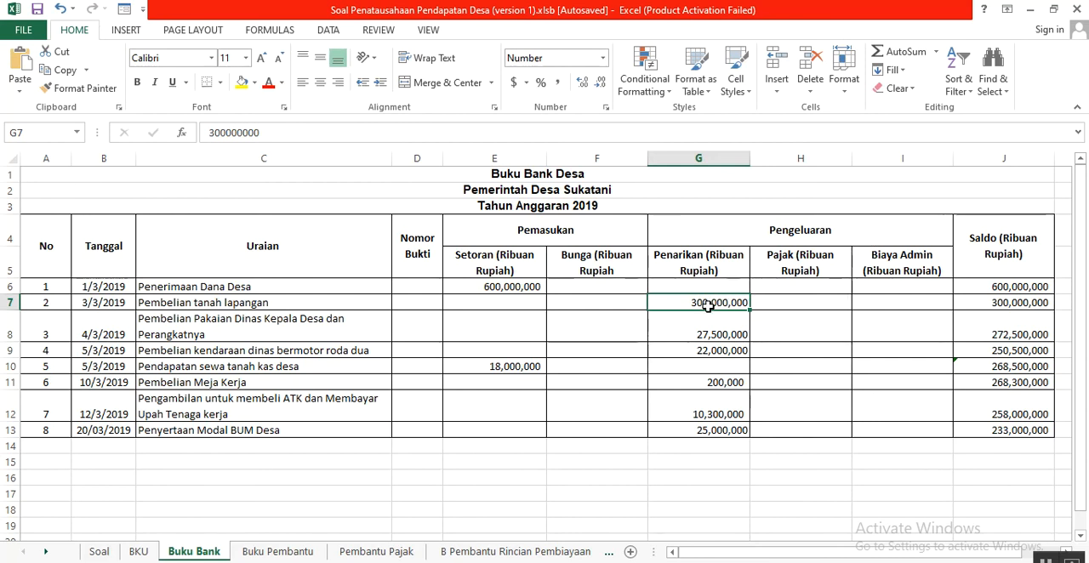
- Match the official clothing purchase in row 8 and the motor vehicle purchase in row 9 to their Penarikan amounts
{"action": "left_click", "coordinate": [310, 335]}
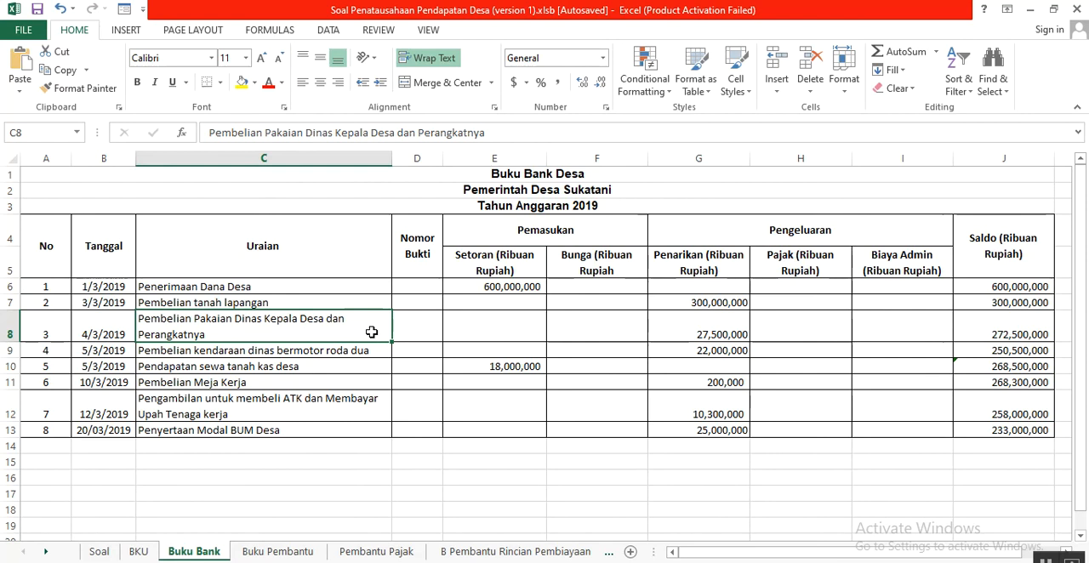
{"action": "left_click", "coordinate": [709, 333]}
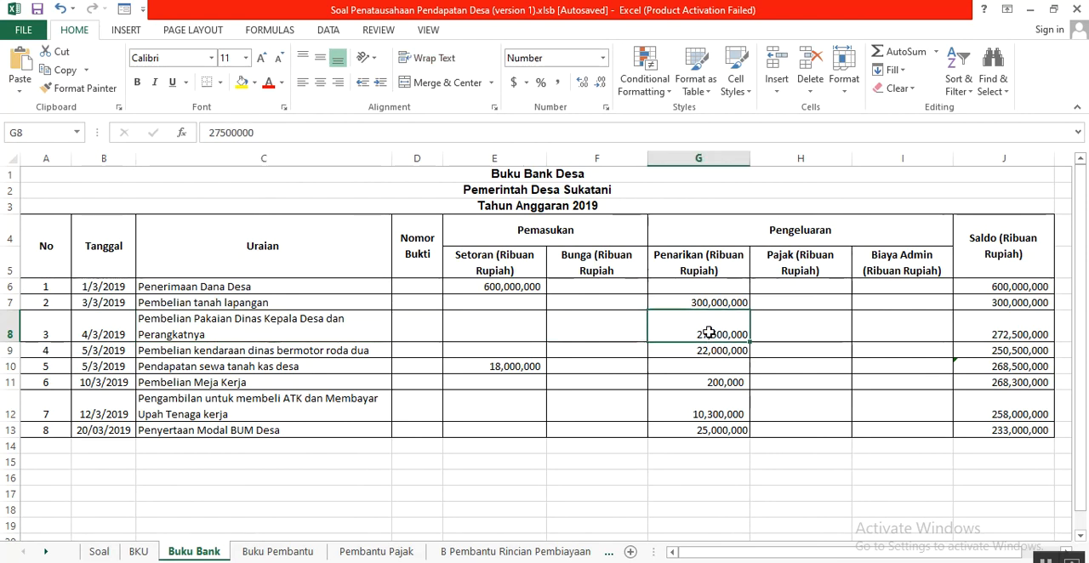
{"action": "left_click", "coordinate": [354, 349]}
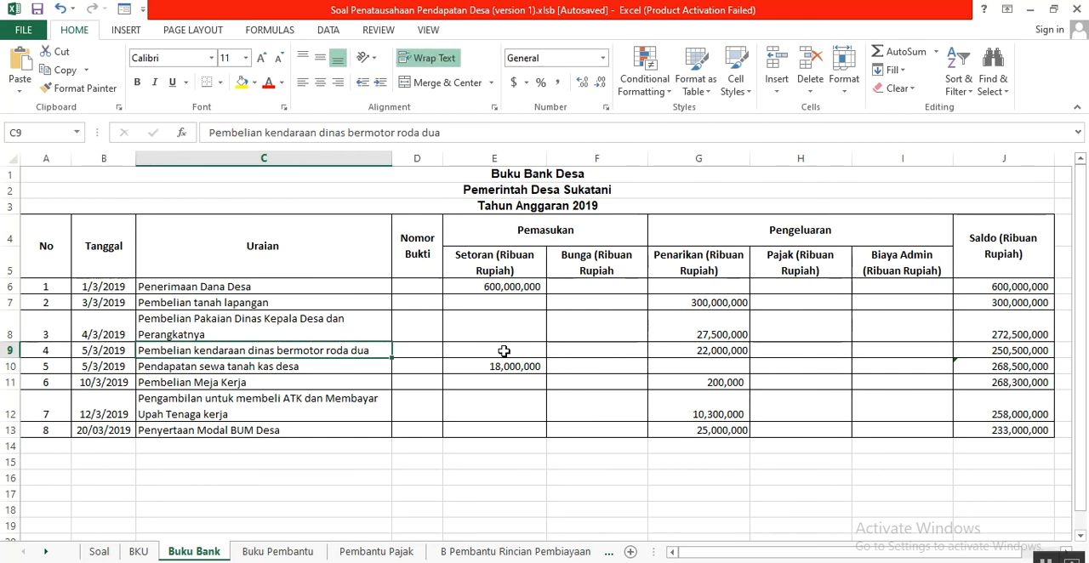
{"action": "left_click", "coordinate": [697, 355]}
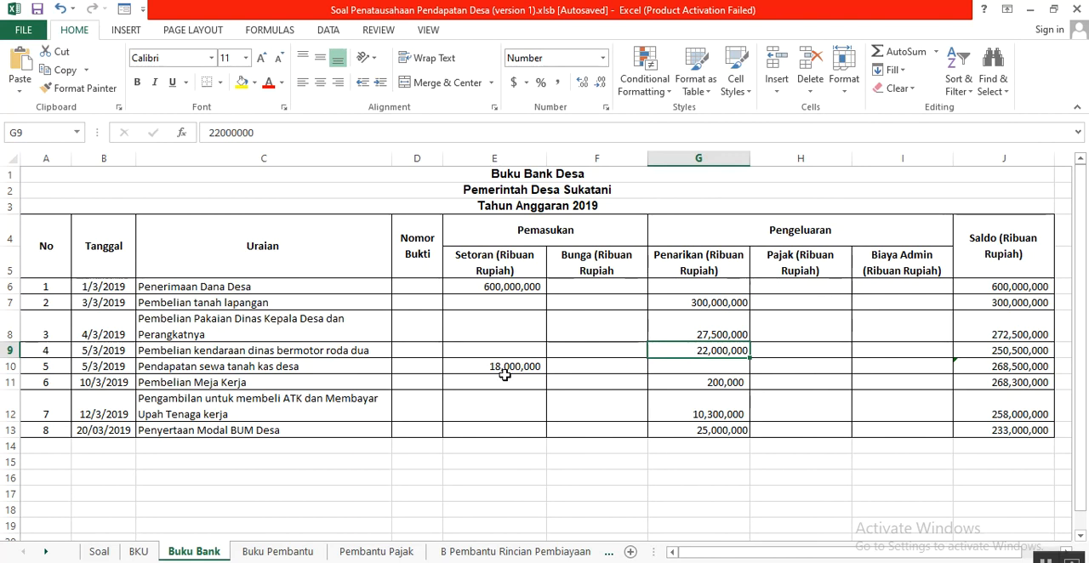
- Relate Pendapatan sewa tanah kas desa in row 10 to the Pemasukan heading and its Setoran amount in E10
{"action": "left_click", "coordinate": [345, 375]}
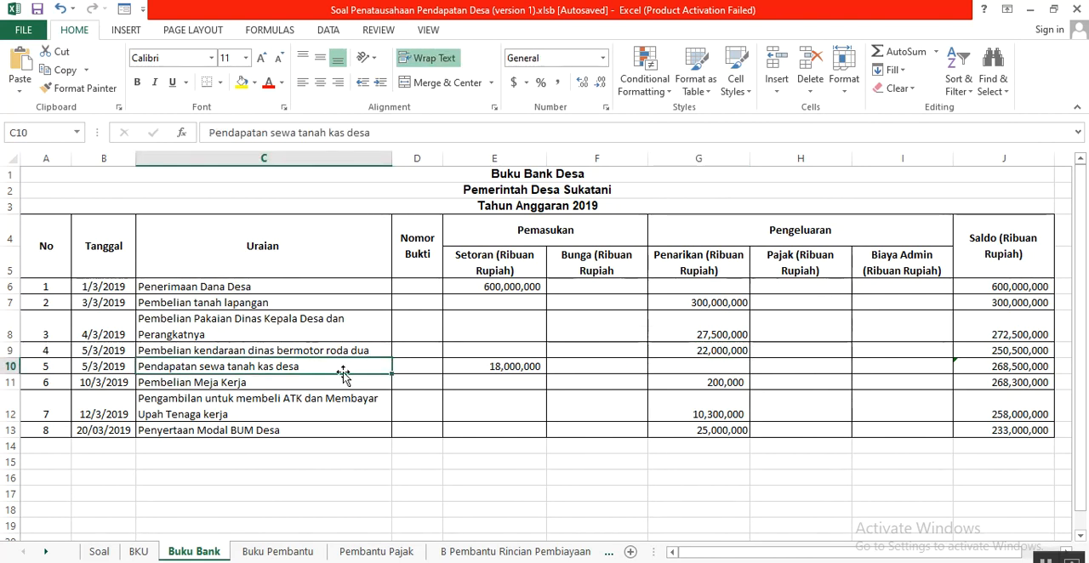
{"action": "left_click", "coordinate": [516, 246]}
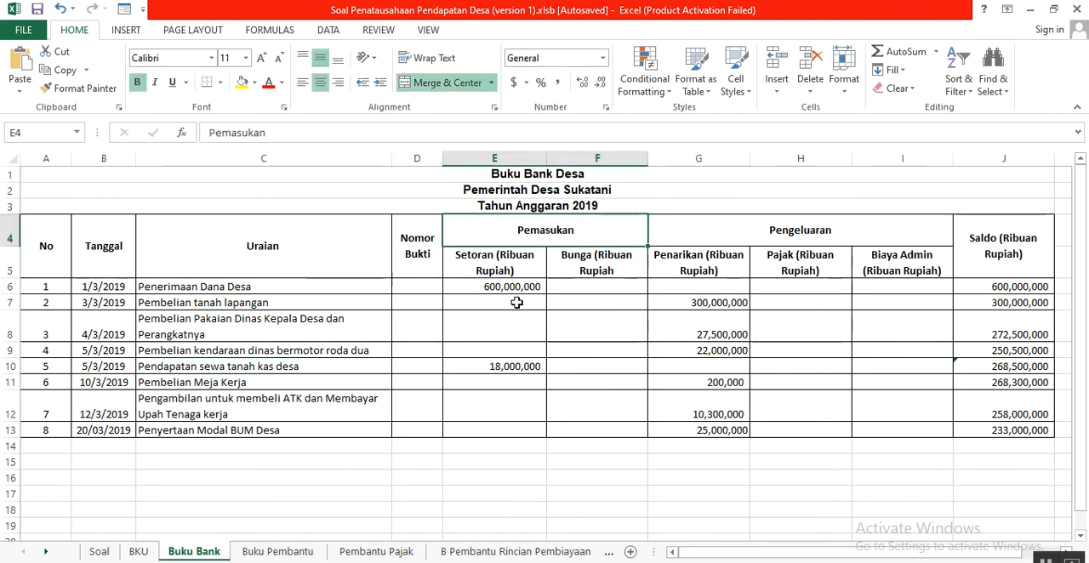
{"action": "left_click", "coordinate": [509, 369]}
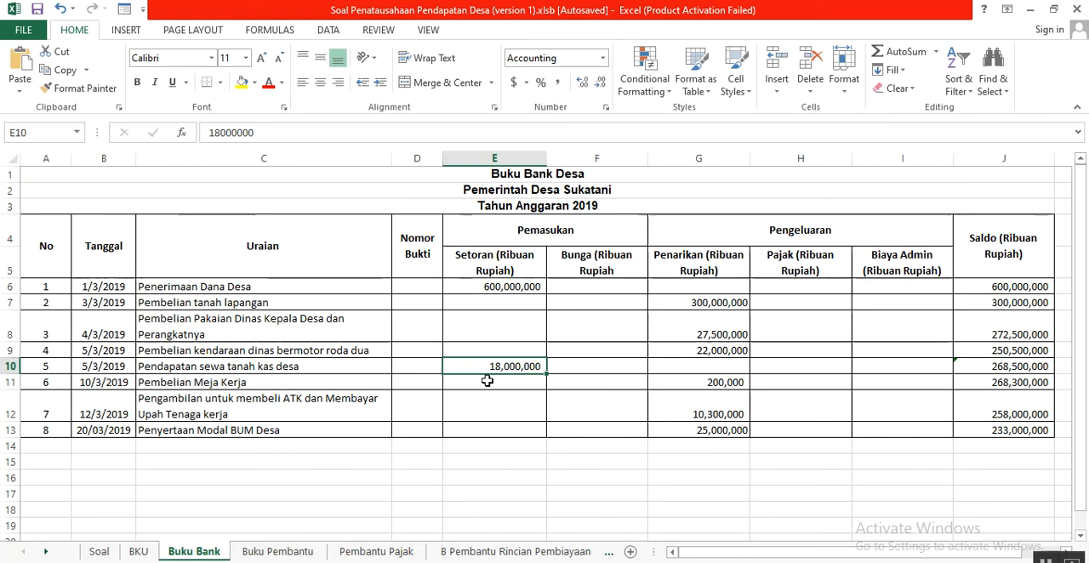
- Match Pembelian Meja Kerja, the ATK and wages withdrawal, and Penyertaan Modal BUM Desa in rows 11 to 13 to their Penarikan amounts
{"action": "left_click", "coordinate": [288, 384]}
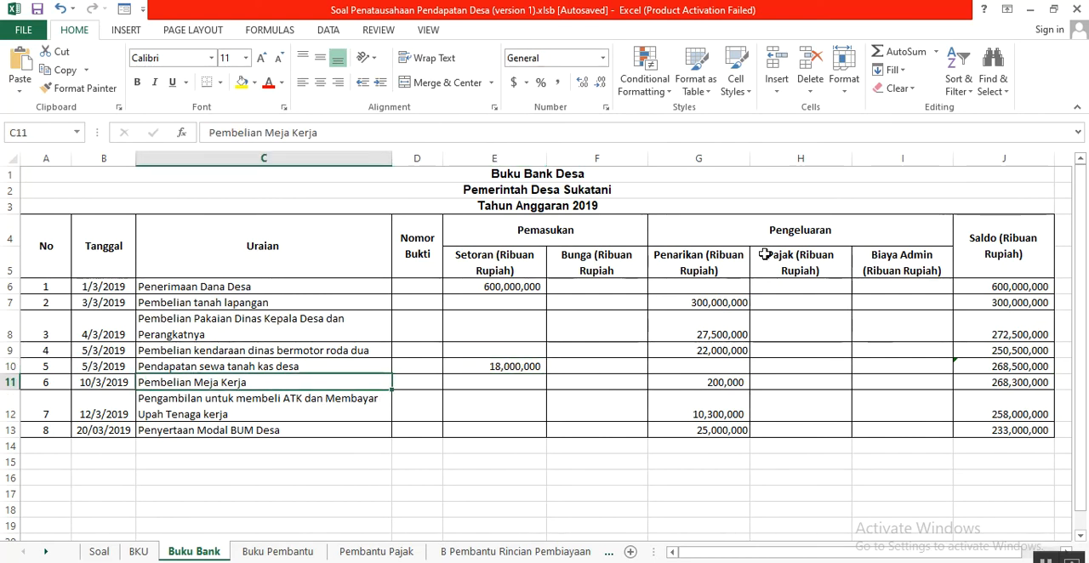
{"action": "left_click", "coordinate": [729, 386]}
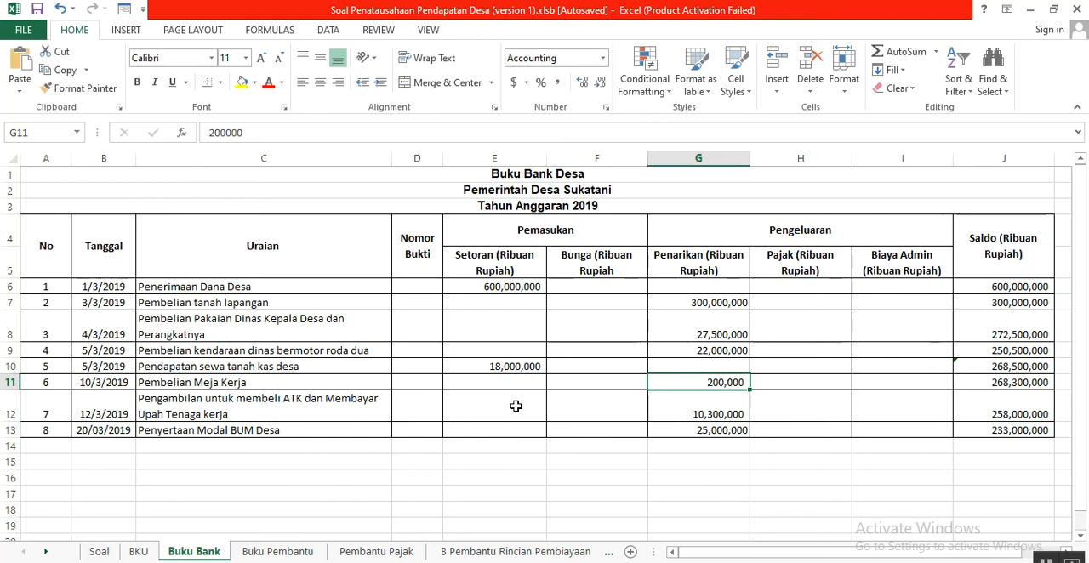
{"action": "left_click", "coordinate": [312, 412]}
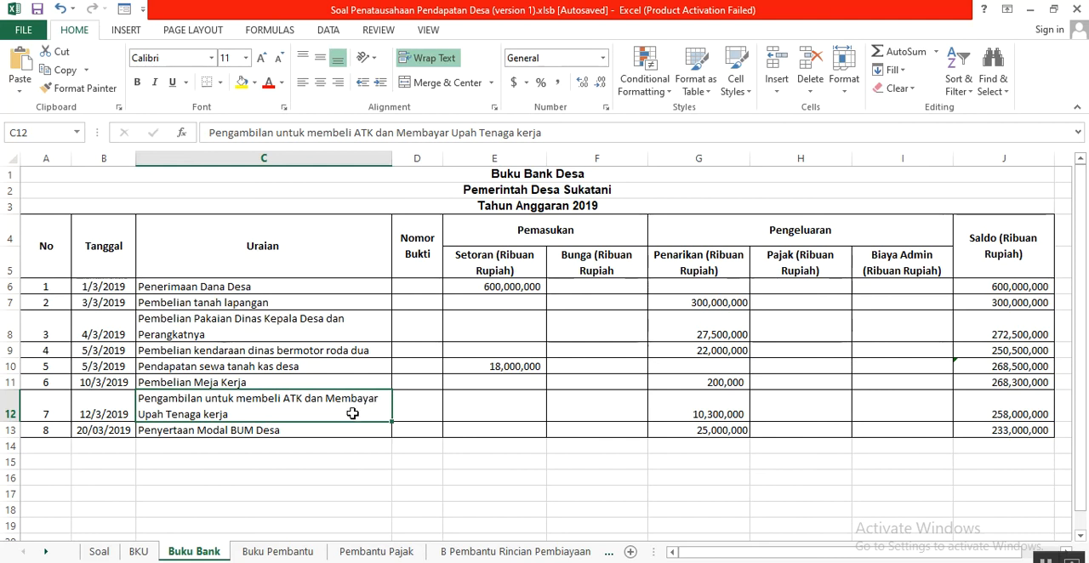
{"action": "left_click", "coordinate": [691, 410]}
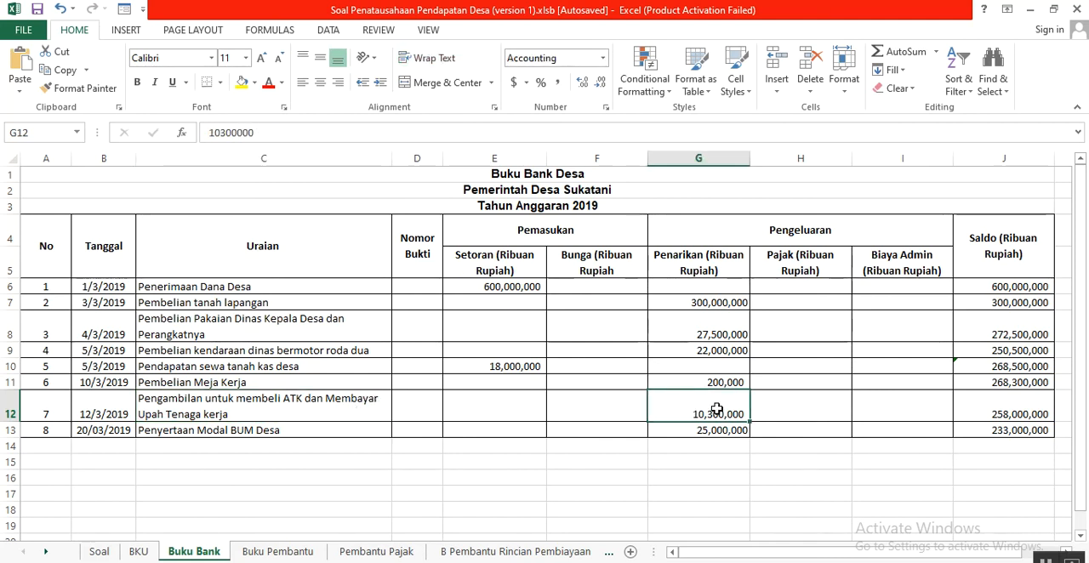
{"action": "left_click", "coordinate": [325, 430]}
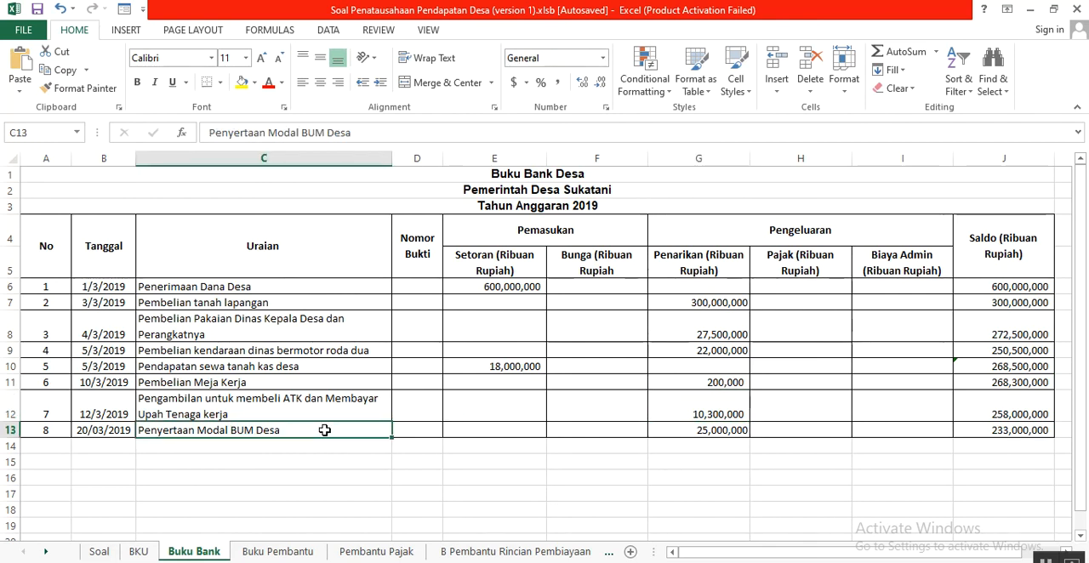
{"action": "left_click", "coordinate": [692, 431]}
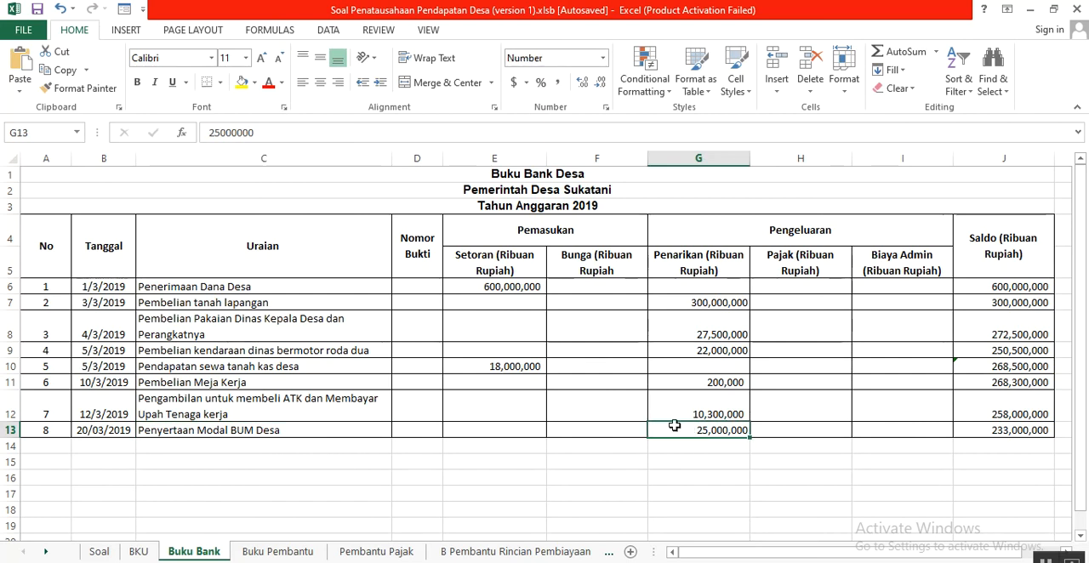
- Trace the Saldo column from J6 to J9, relating each balance to the Penarikan amount deducted in rows 7 to 9
{"action": "left_click", "coordinate": [1023, 289]}
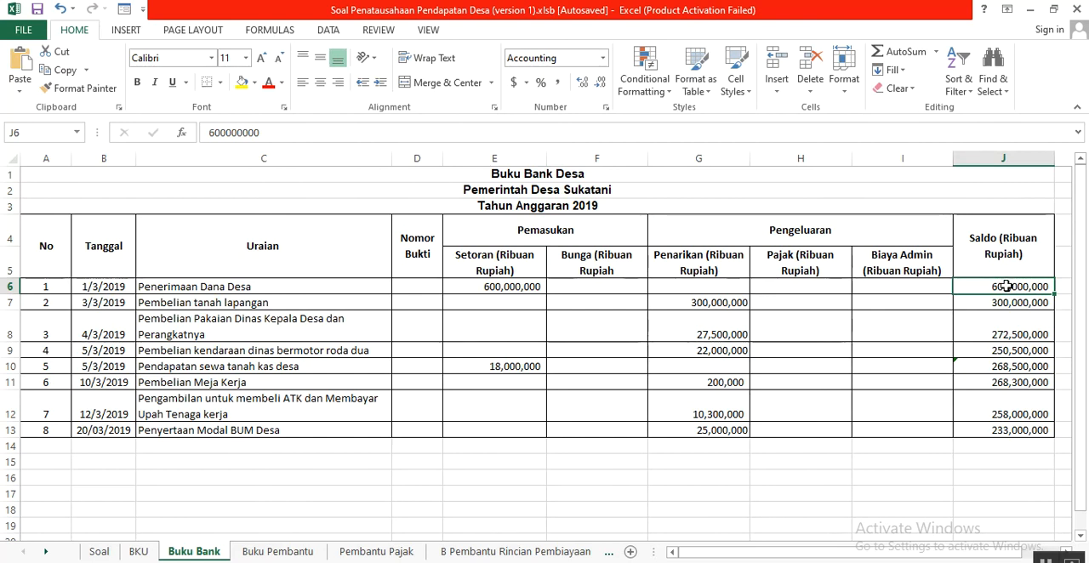
{"action": "left_click", "coordinate": [681, 304]}
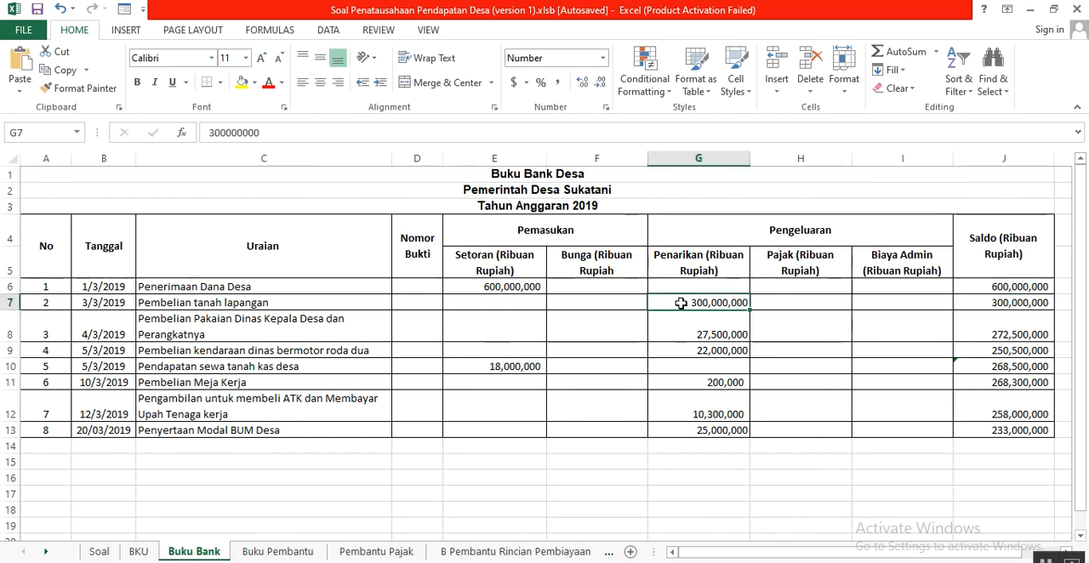
{"action": "left_click", "coordinate": [994, 305]}
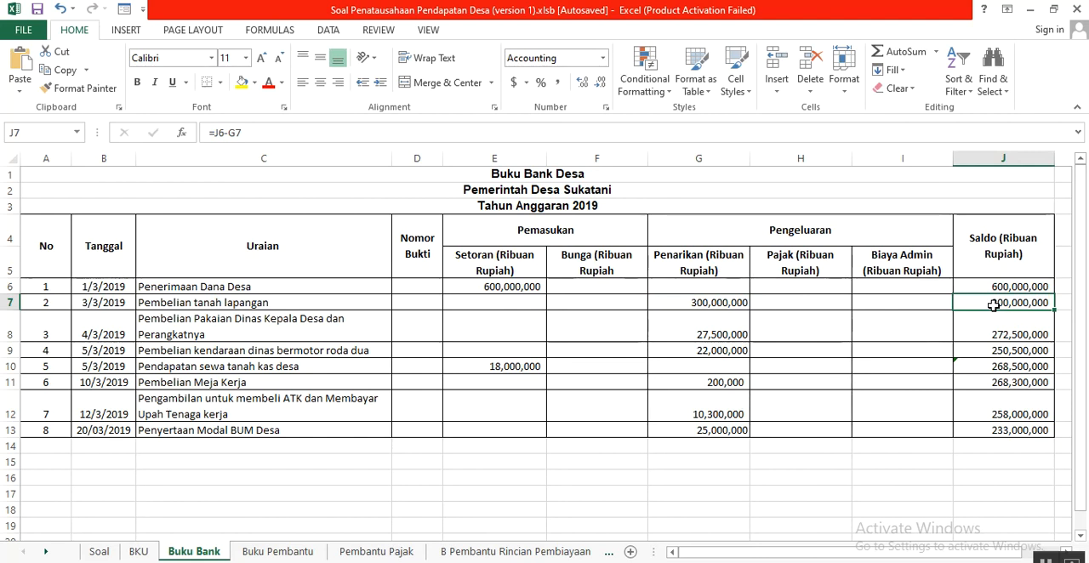
{"action": "left_click", "coordinate": [694, 332]}
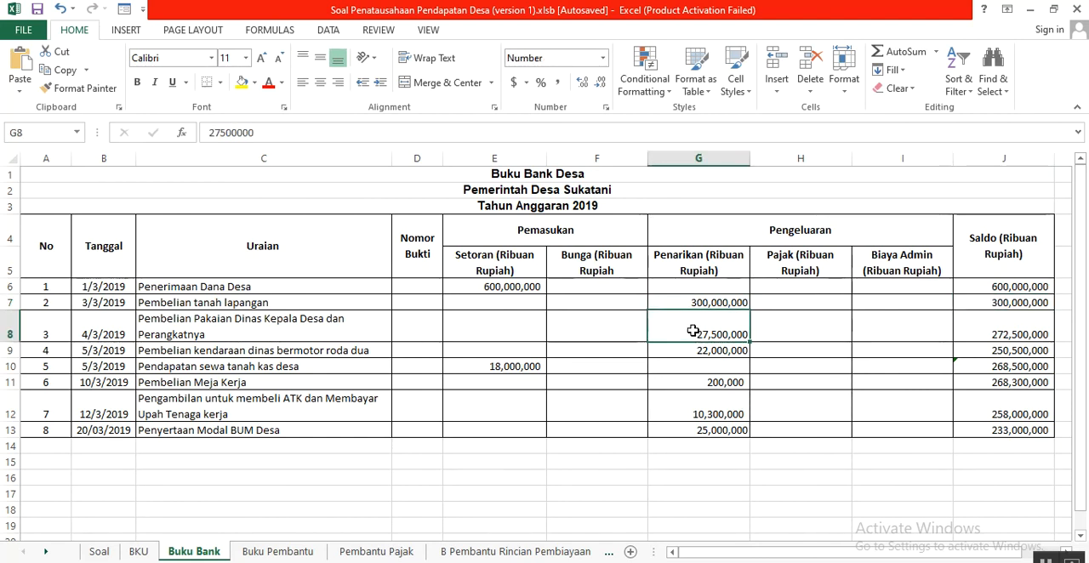
{"action": "left_click", "coordinate": [1004, 324]}
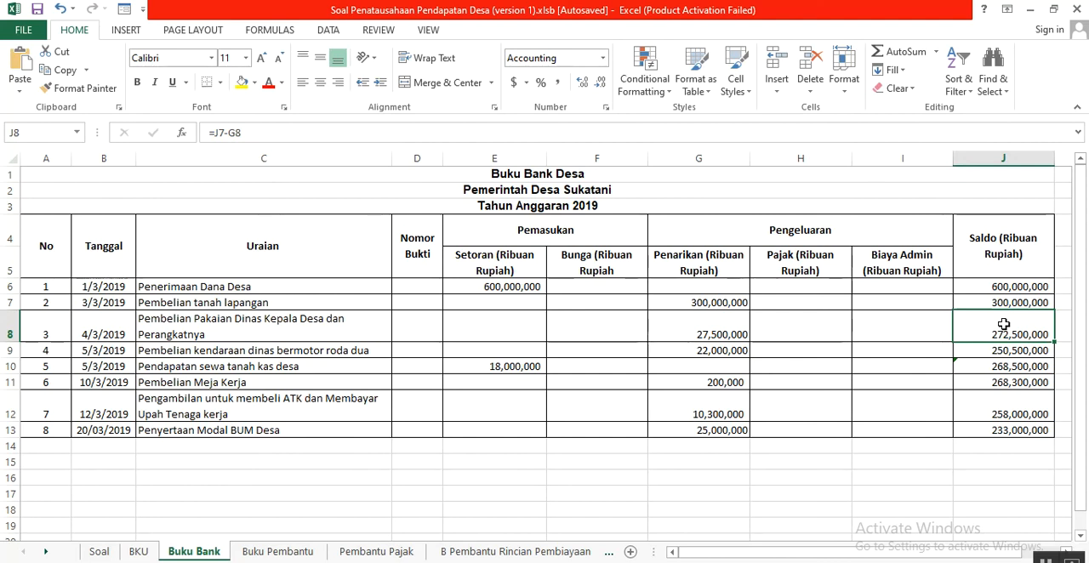
{"action": "left_click", "coordinate": [716, 356]}
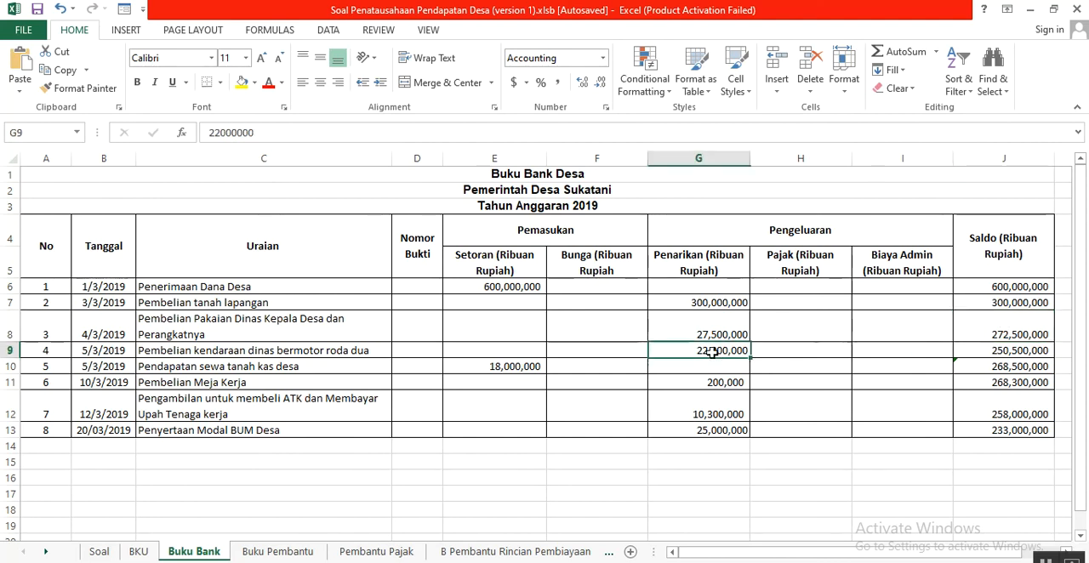
{"action": "left_click", "coordinate": [991, 356]}
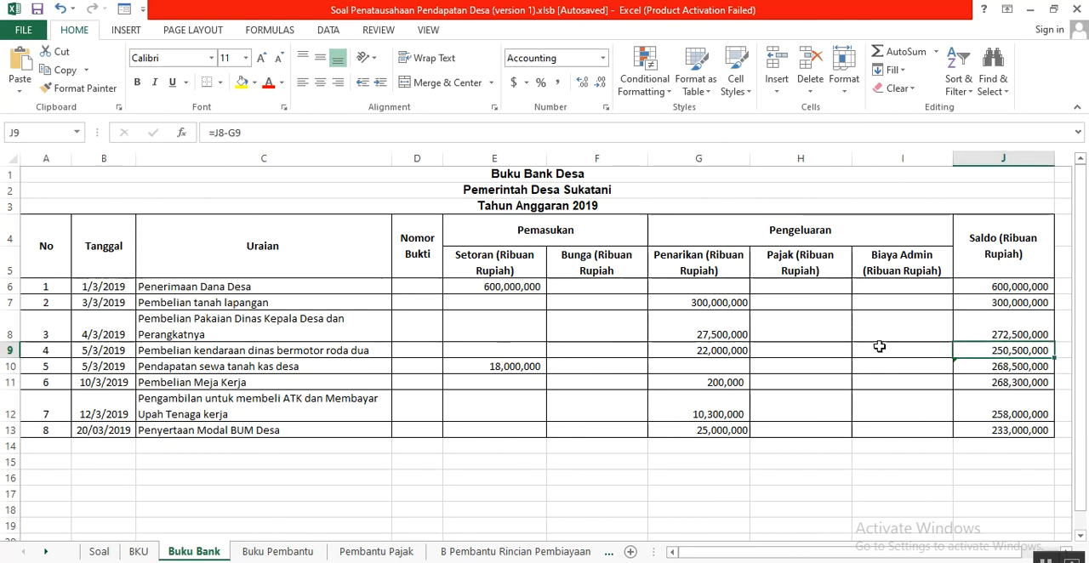
- Relate the Setoran in E10 to its balance in J10, then check the withdrawals and balance formula in rows 11 to 13
{"action": "left_click", "coordinate": [519, 369]}
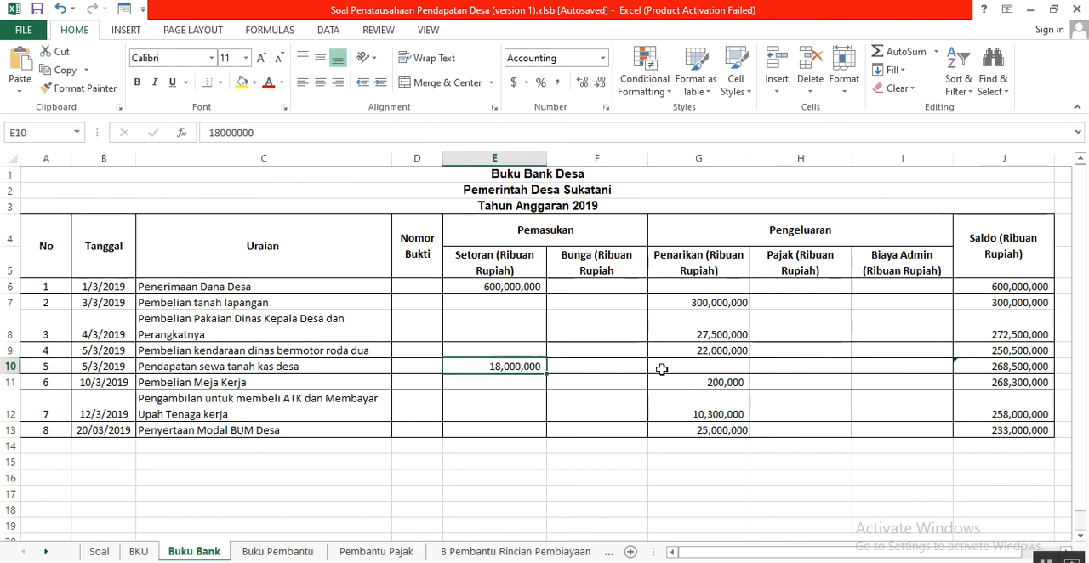
{"action": "left_click", "coordinate": [981, 363]}
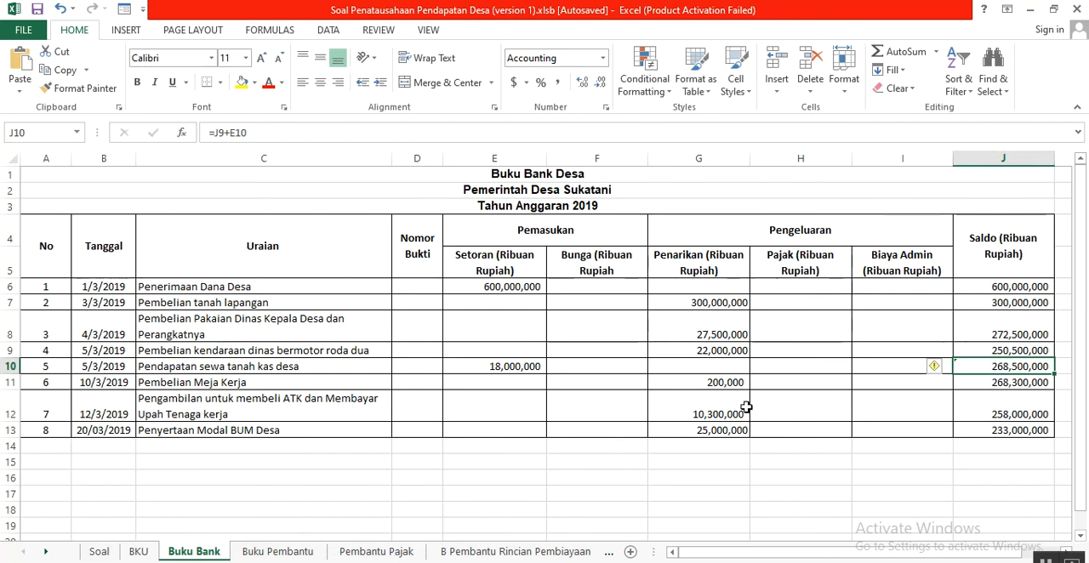
{"action": "left_click", "coordinate": [725, 384]}
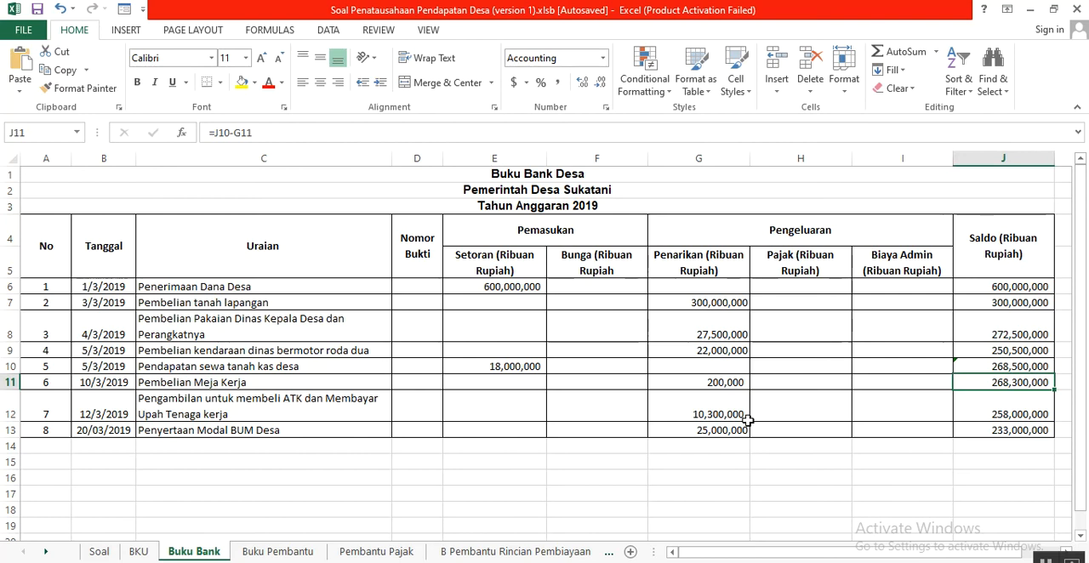
{"action": "left_click", "coordinate": [729, 415]}
{"action": "left_click", "coordinate": [726, 430]}
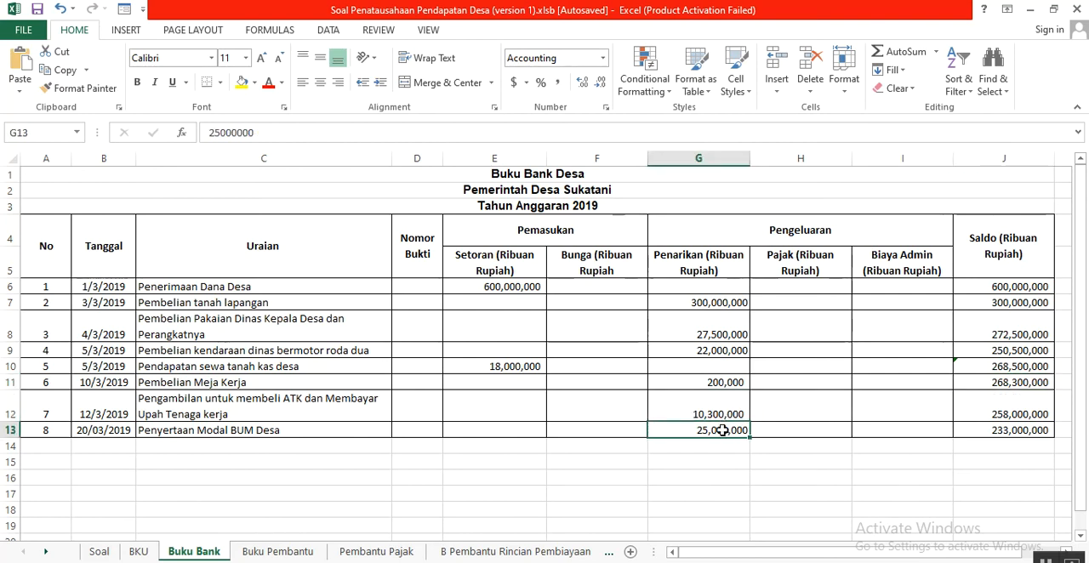
- Make the final Saldo amount of Penyertaan Modal BUM Desa in J13 bold
{"action": "left_click", "coordinate": [1030, 429]}
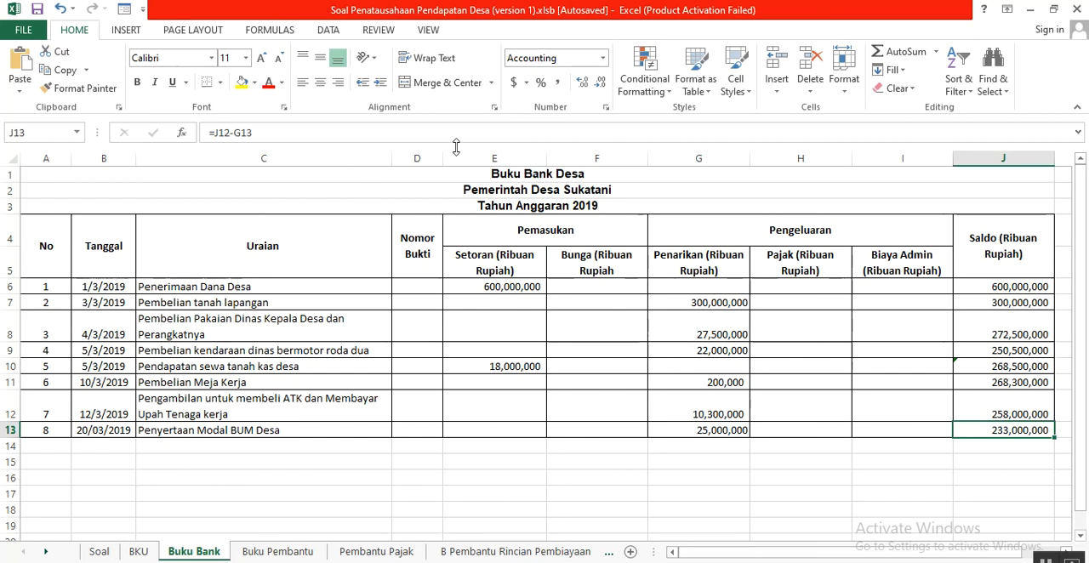
{"action": "left_click", "coordinate": [137, 81]}
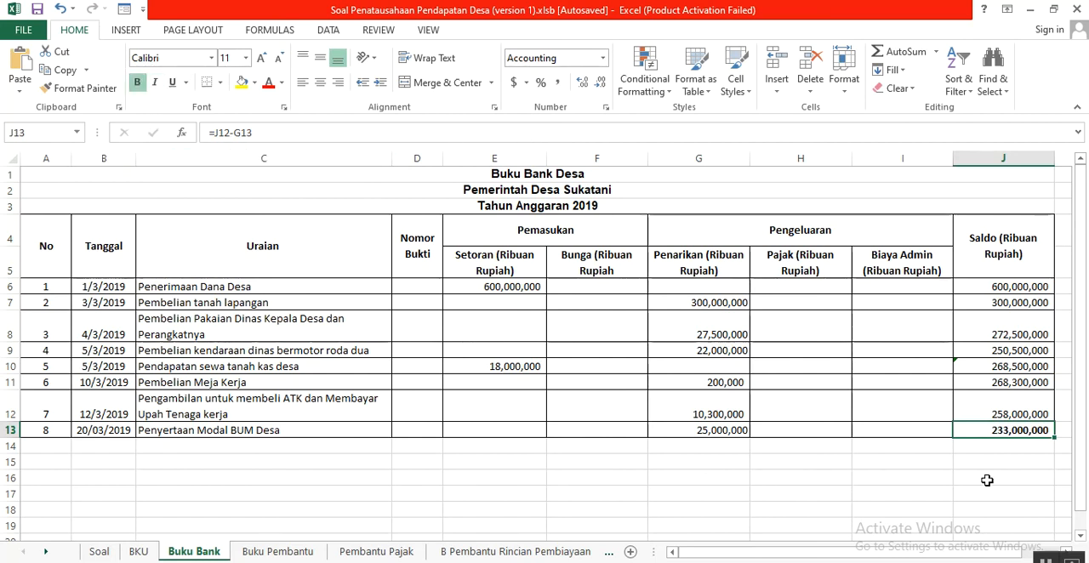
{"action": "left_click", "coordinate": [997, 449]}
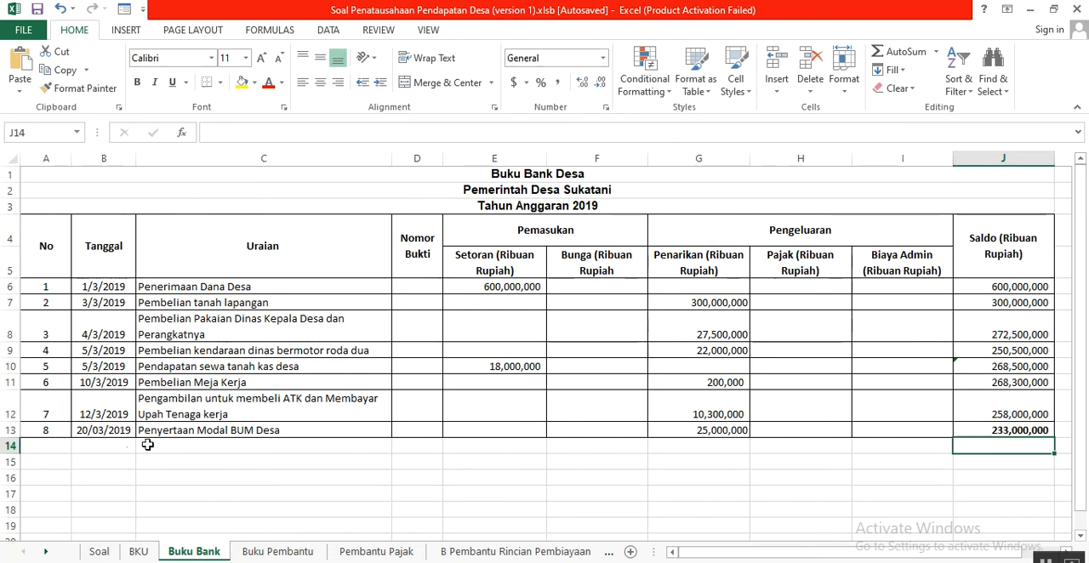
{"action": "left_click", "coordinate": [984, 431]}
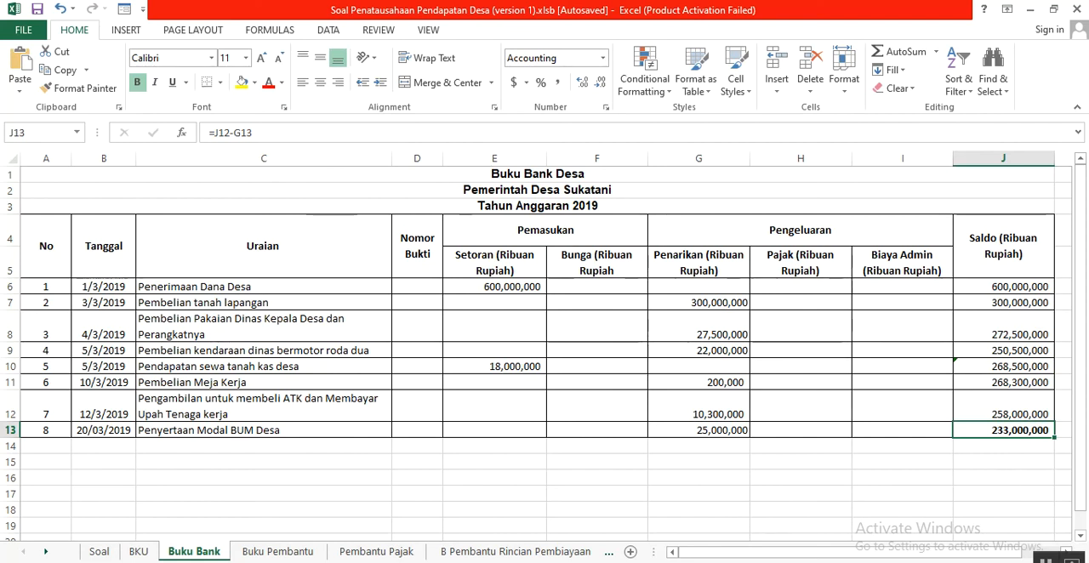
- Open the Buku Pembantu sheet and review its title, the Penerimaan Dana Desa entry and the three Jenis Pendapatan headings in C5:E5
{"action": "left_click", "coordinate": [252, 553]}
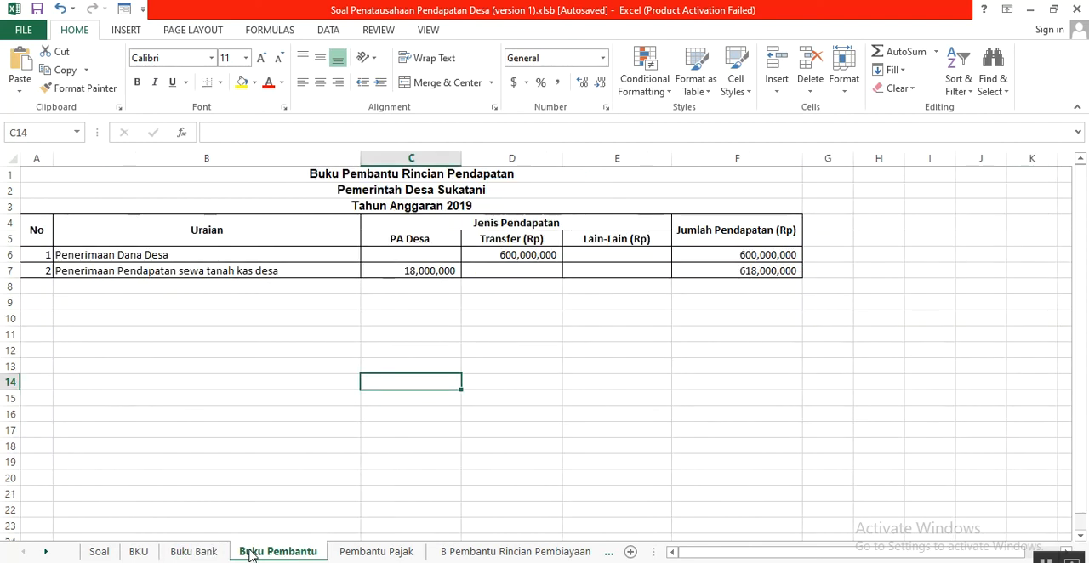
{"action": "left_click", "coordinate": [411, 174]}
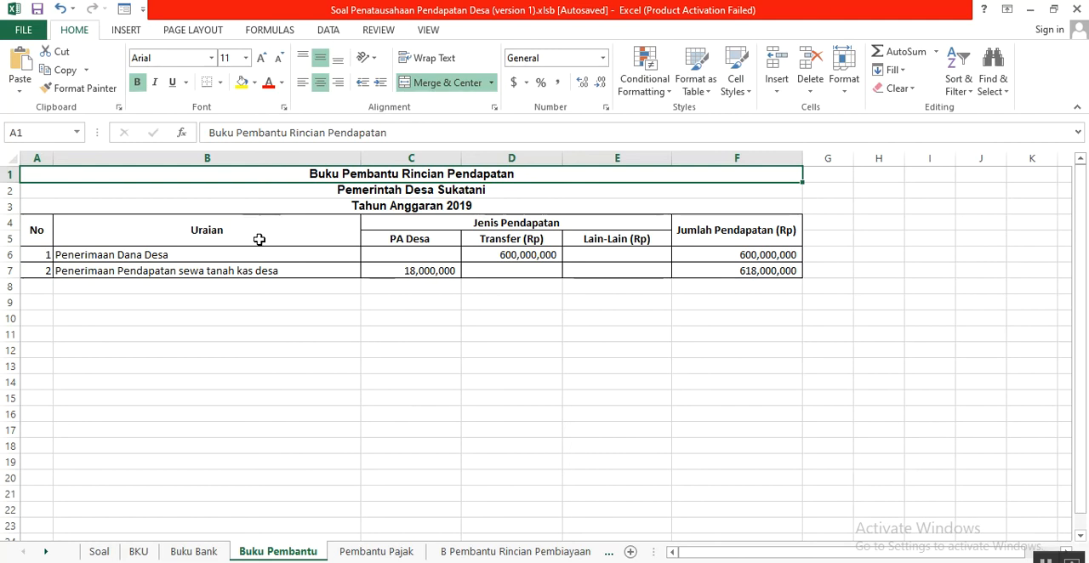
{"action": "left_click", "coordinate": [117, 254]}
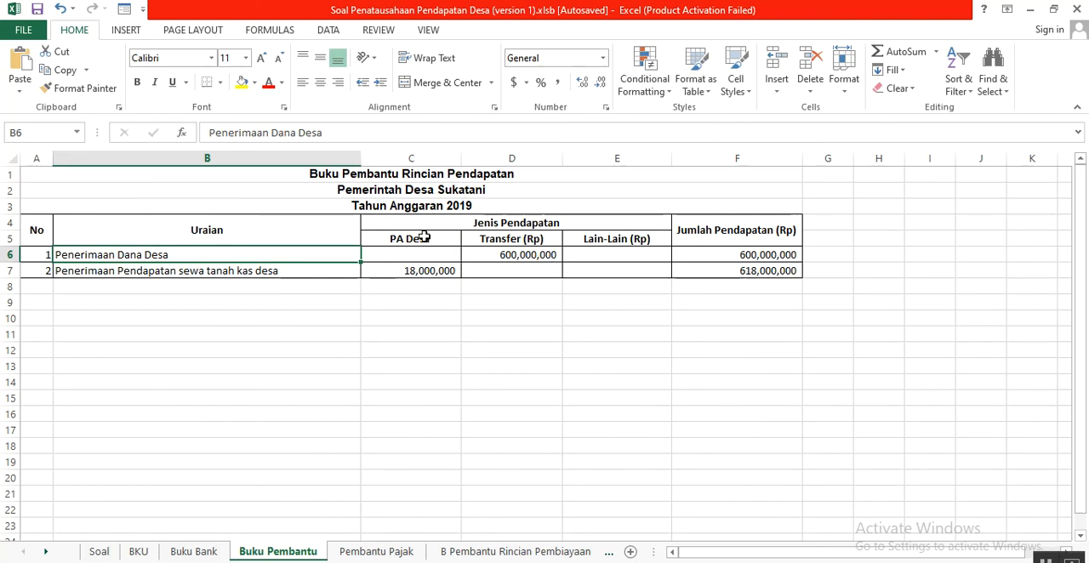
{"action": "left_click_drag", "start_coordinate": [422, 237], "coordinate": [586, 251]}
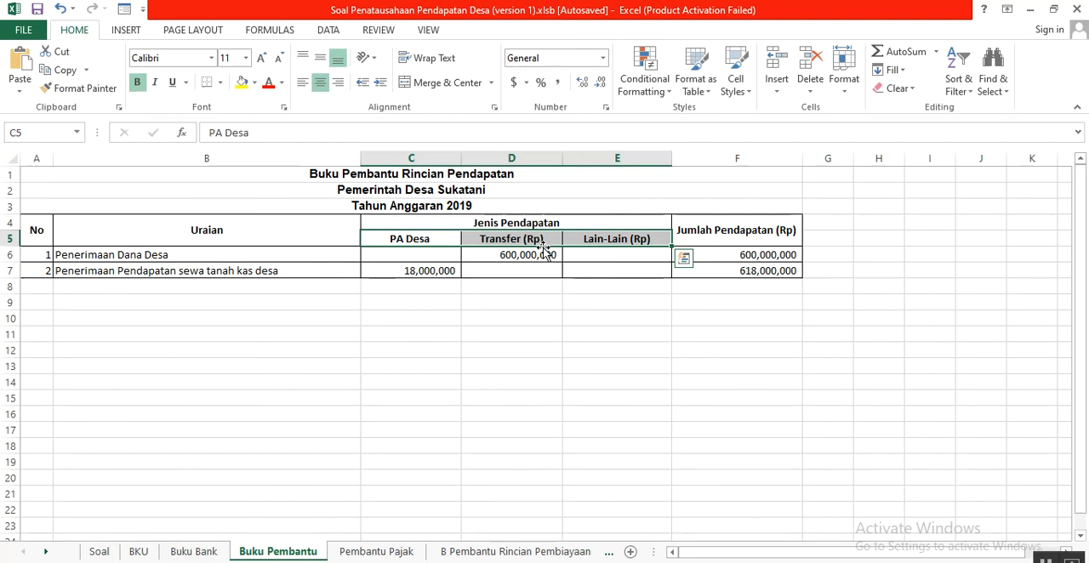
{"action": "left_click", "coordinate": [612, 253]}
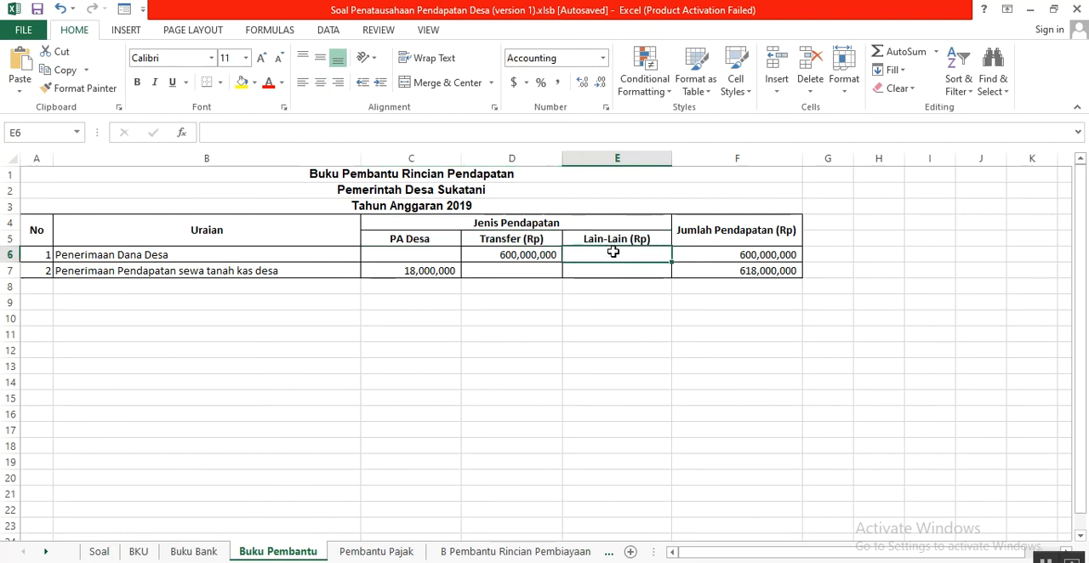
{"action": "left_click", "coordinate": [88, 255]}
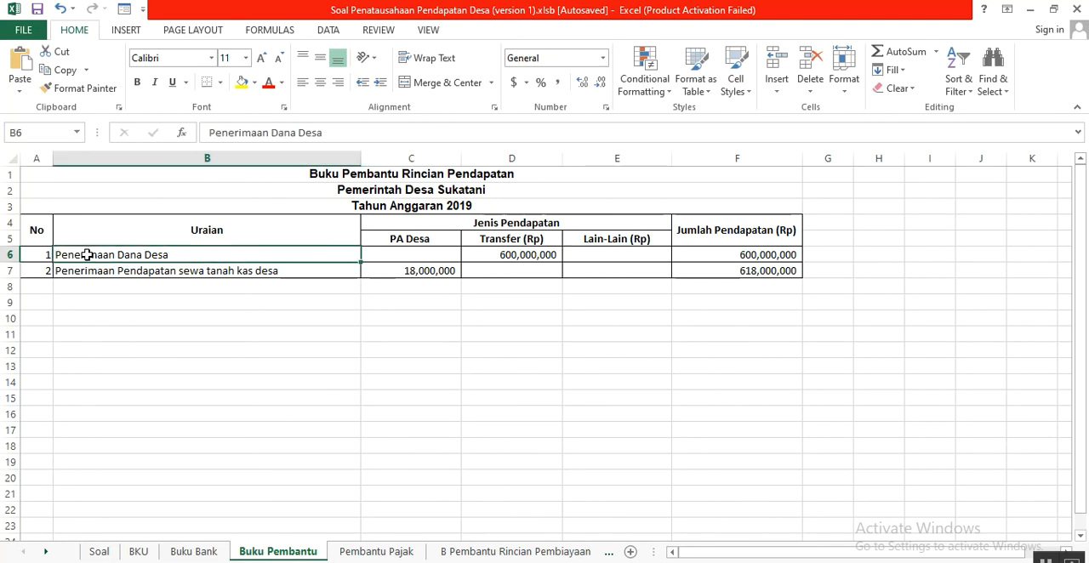
- In BKU, highlight the two income entries, Penerimaan Dana Desa in B5:E5 and Pendapatan sewa tanah kas desa in B13:E13
{"action": "left_click", "coordinate": [138, 553]}
{"action": "scroll", "coordinate": [248, 462], "scroll_direction": "up", "scroll_amount": 3}
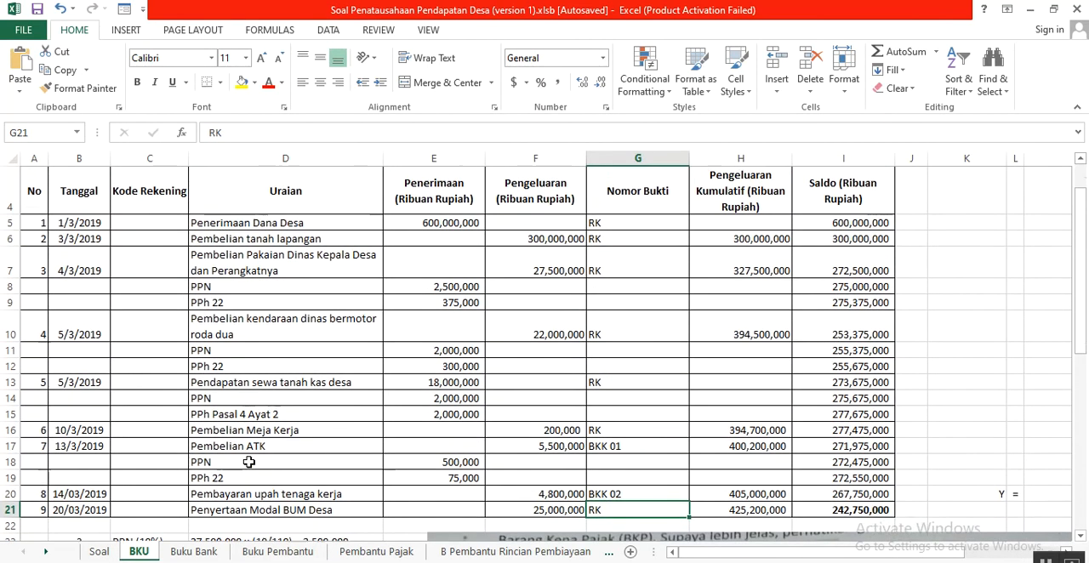
{"action": "scroll", "coordinate": [249, 462], "scroll_direction": "up", "scroll_amount": 1}
{"action": "scroll", "coordinate": [253, 460], "scroll_direction": "down", "scroll_amount": 3}
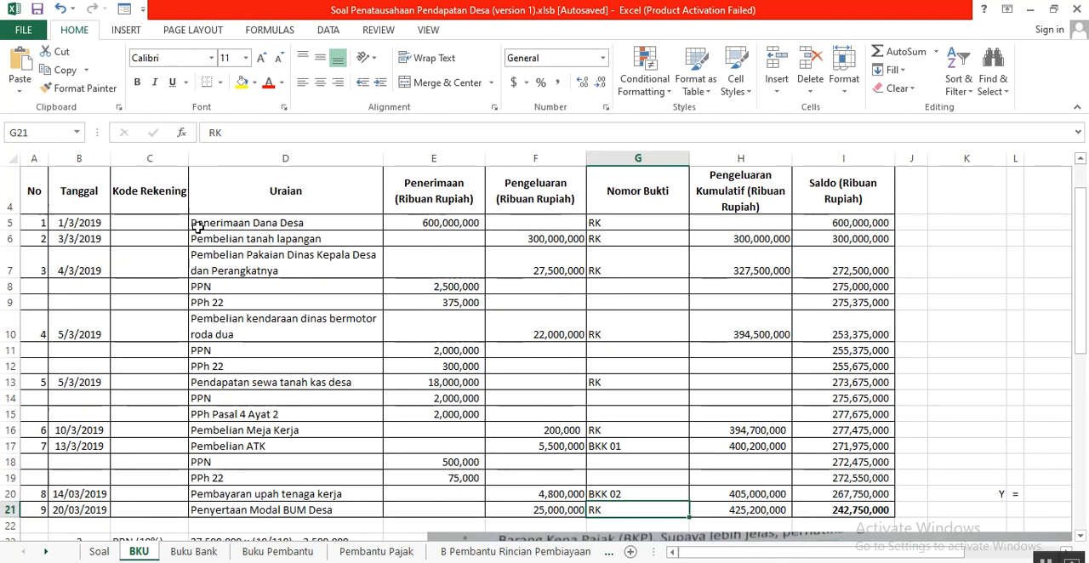
{"action": "left_click", "coordinate": [81, 225]}
{"action": "left_click_drag", "start_coordinate": [102, 225], "coordinate": [425, 222]}
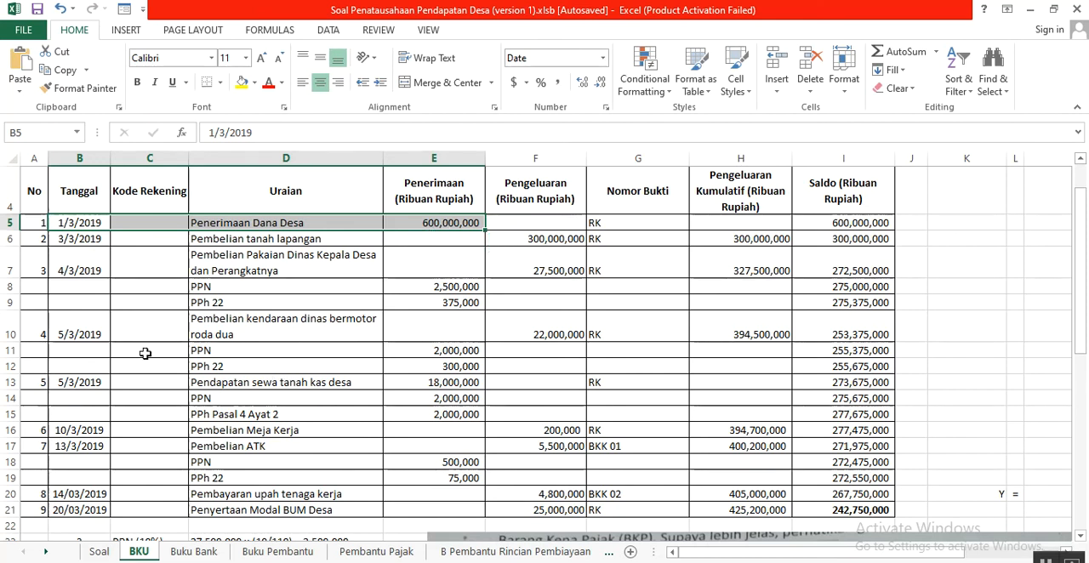
{"action": "left_click_drag", "start_coordinate": [61, 386], "coordinate": [427, 383]}
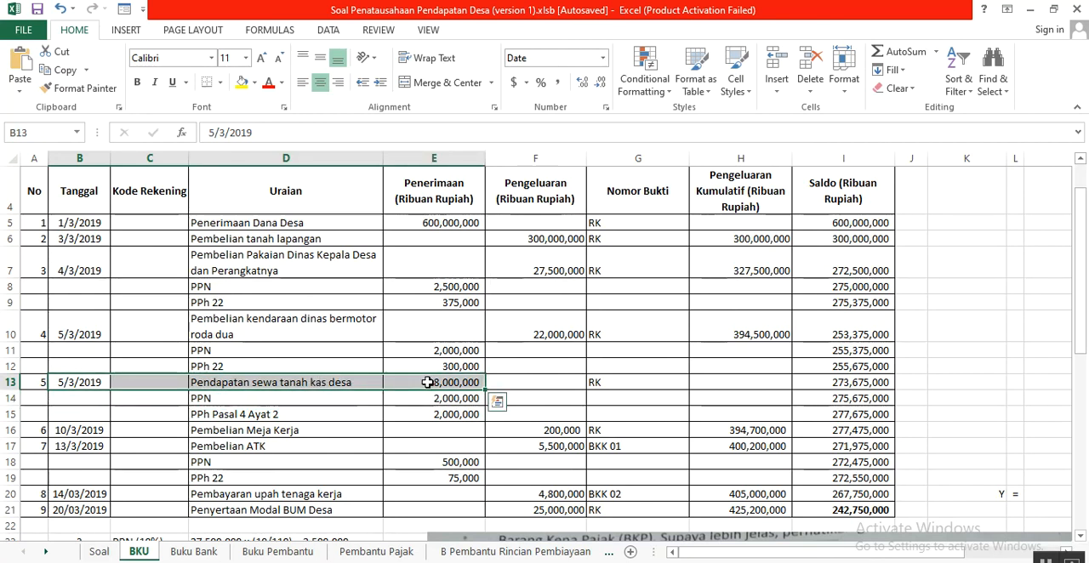
- Back in Buku Pembantu, relate Penerimaan Dana Desa to its Transfer and Jumlah Pendapatan amounts and go on to the land rent entry in B7
{"action": "left_click", "coordinate": [304, 553]}
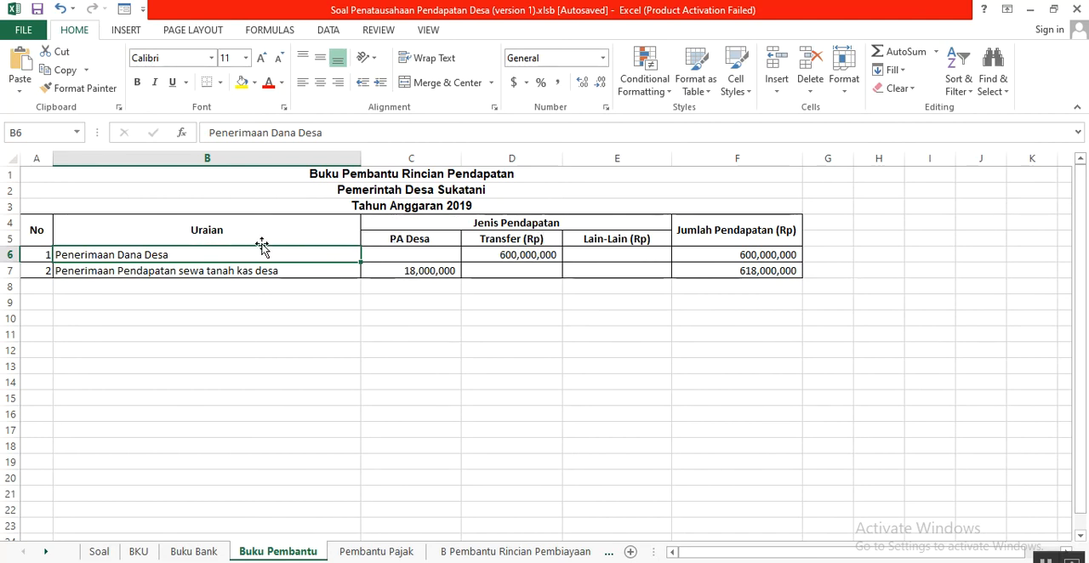
{"action": "left_click", "coordinate": [503, 259]}
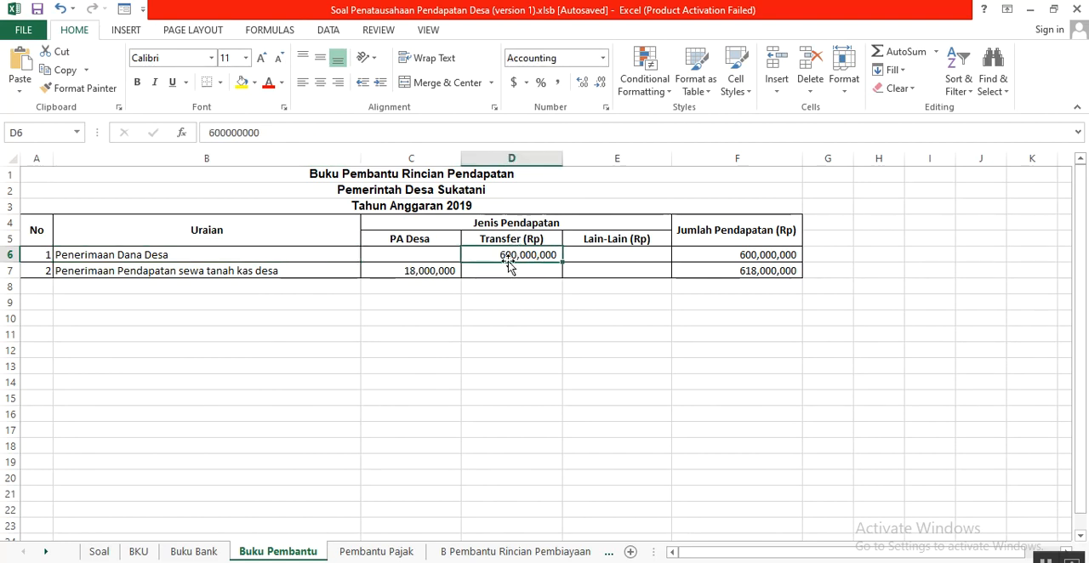
{"action": "left_click", "coordinate": [717, 253]}
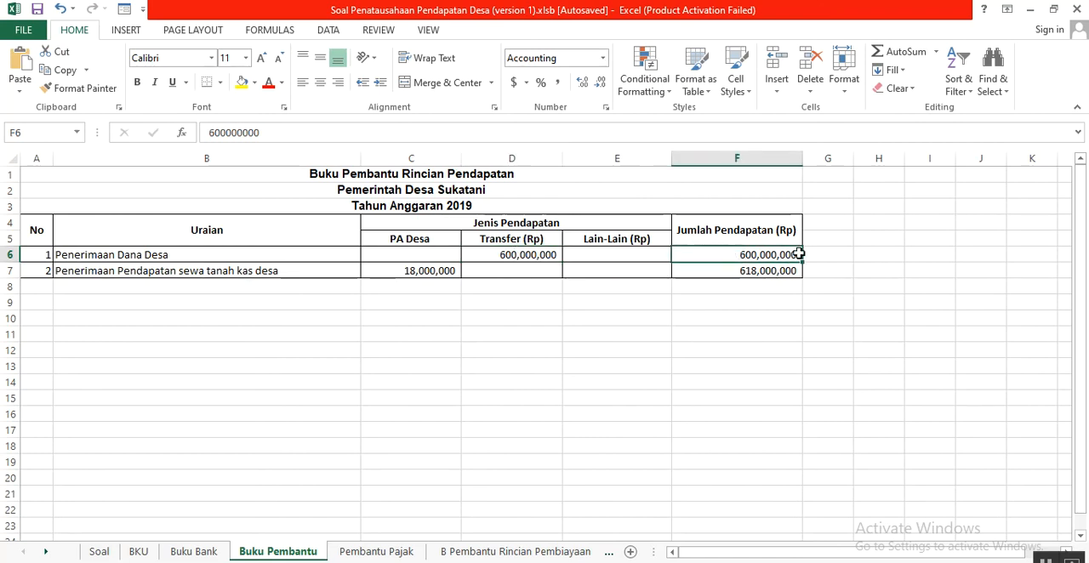
{"action": "left_click", "coordinate": [215, 270]}
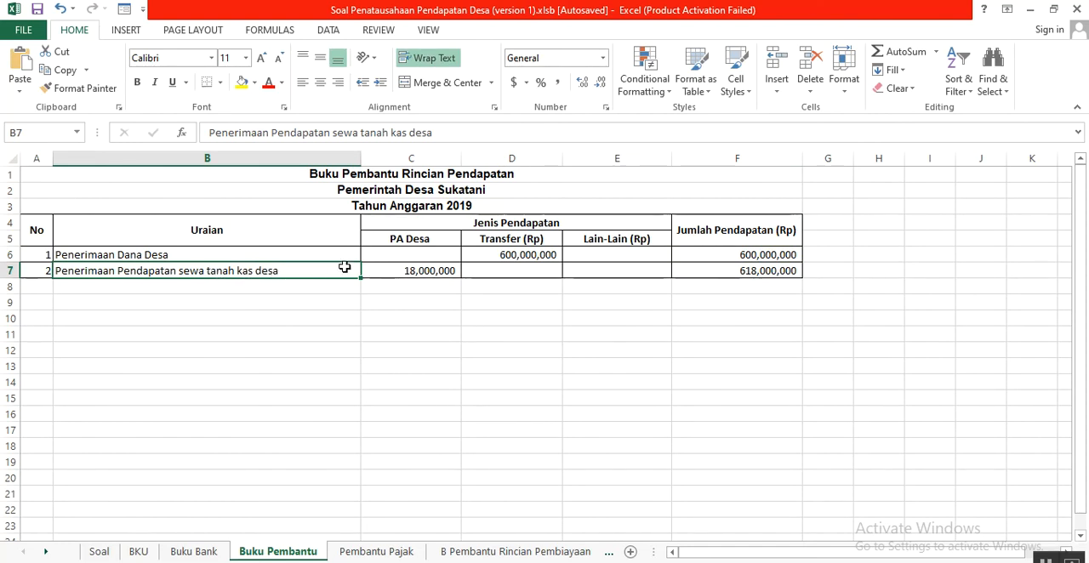
- Relate the land rent entry to the PA Desa heading in C5, its amount in C7 and the Jumlah Pendapatan in F7
{"action": "left_click", "coordinate": [413, 238]}
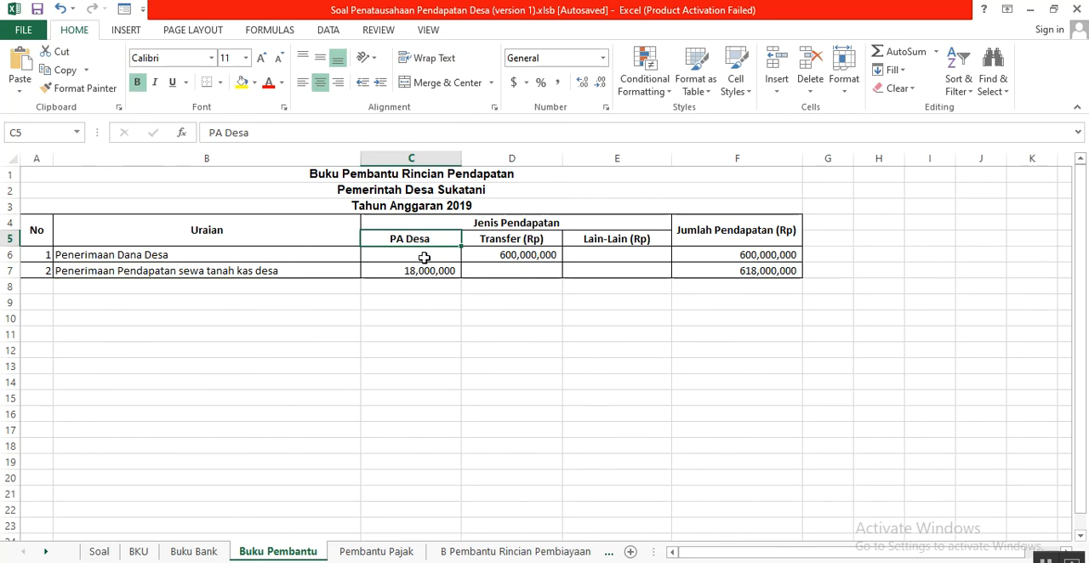
{"action": "left_click", "coordinate": [425, 270]}
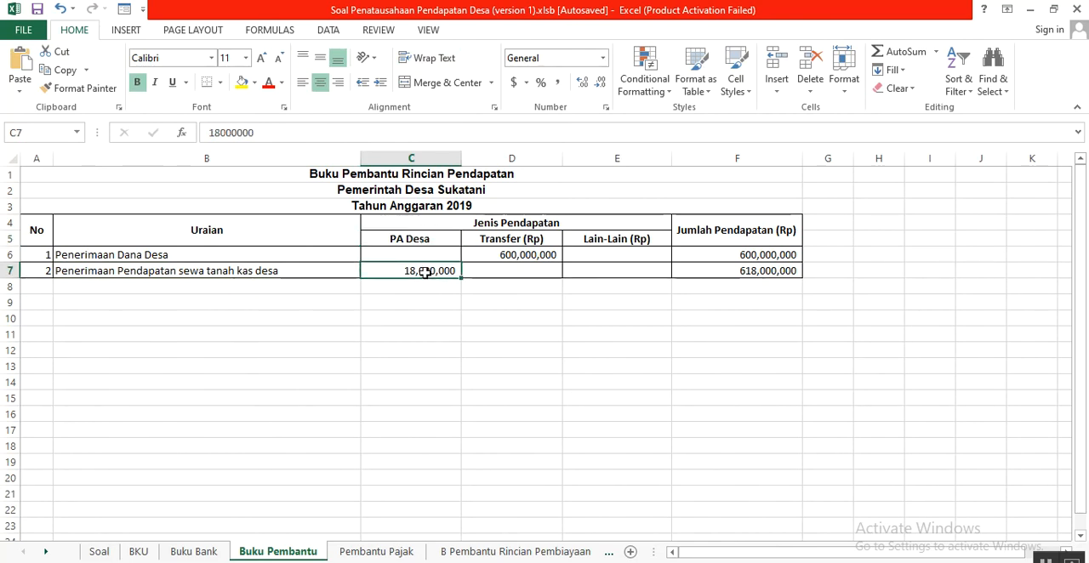
{"action": "left_click", "coordinate": [733, 272]}
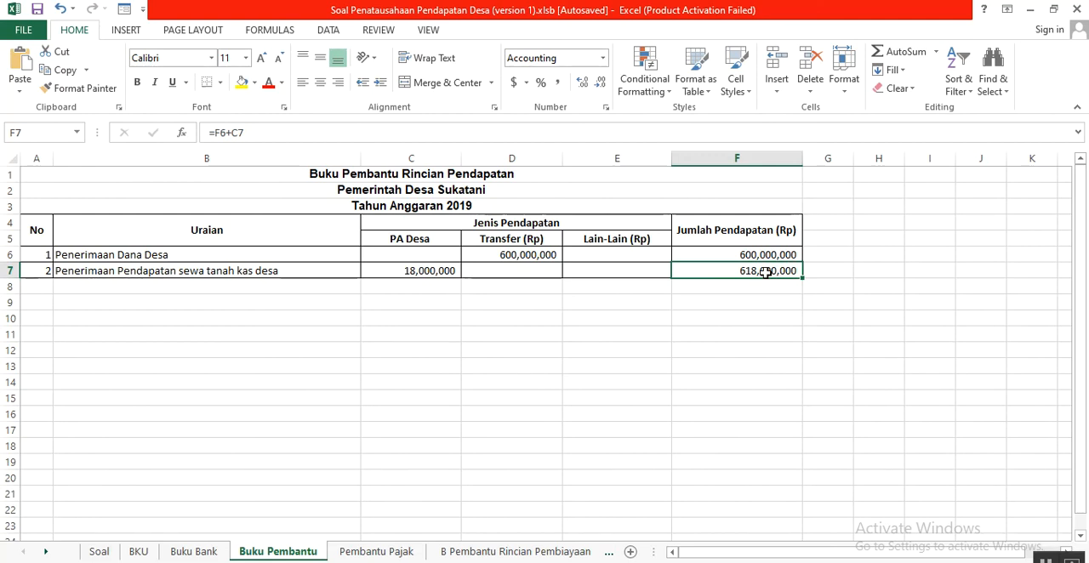
- View the Pembantu Pajak sheet, and in BKU highlight the tax pairs in D8:E9, D11:E12, D14:E15 and D18:E19
{"action": "left_click", "coordinate": [377, 554]}
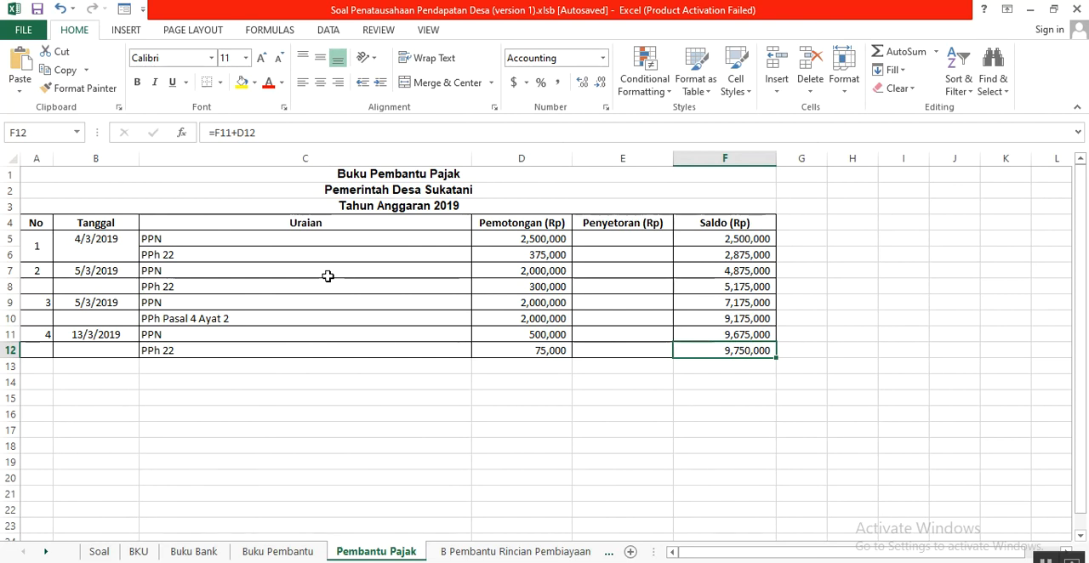
{"action": "left_click", "coordinate": [139, 552]}
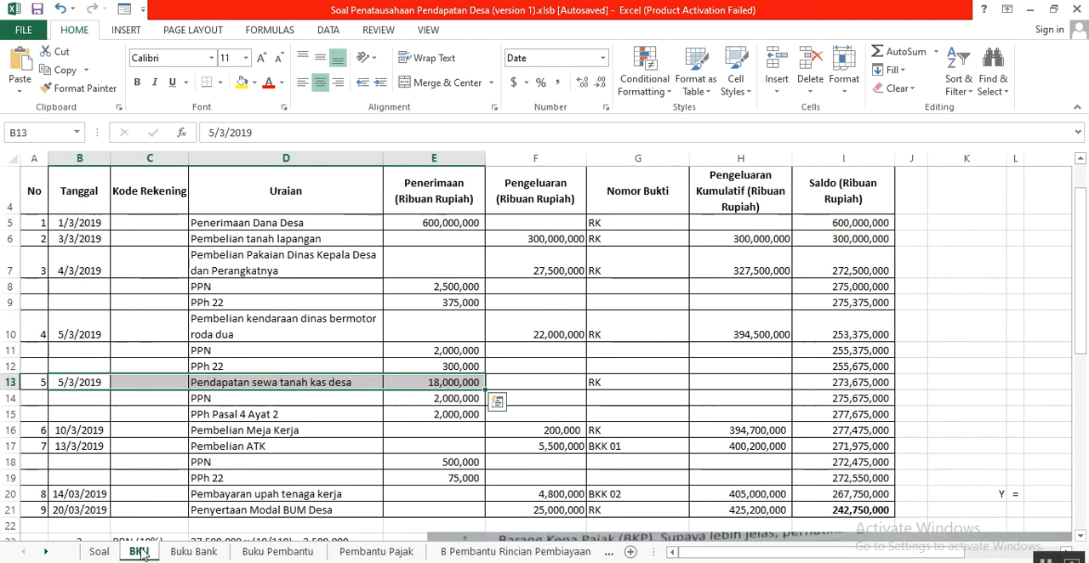
{"action": "left_click", "coordinate": [213, 286]}
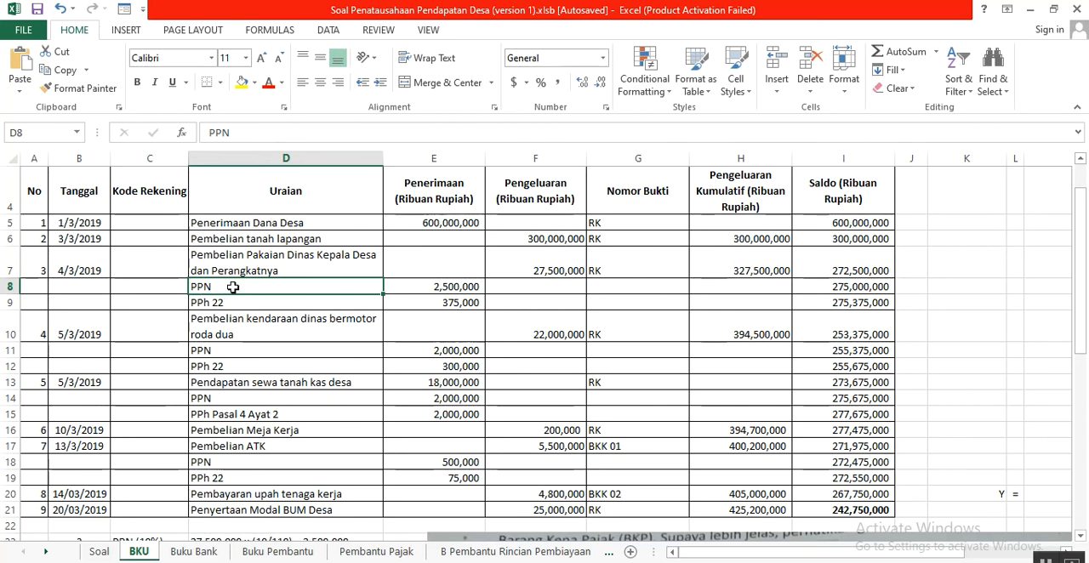
{"action": "left_click_drag", "start_coordinate": [274, 287], "coordinate": [423, 302]}
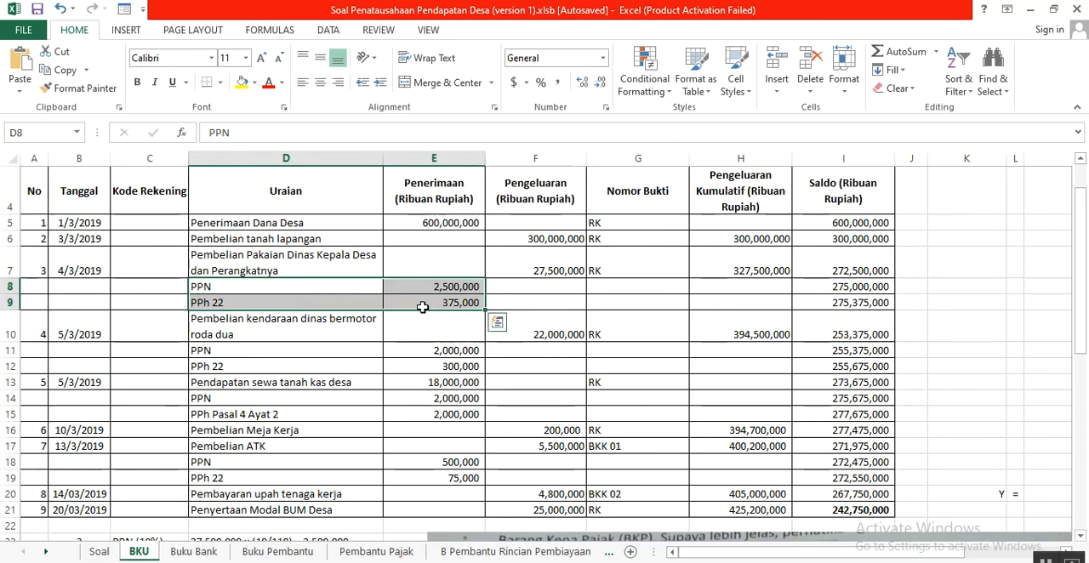
{"action": "left_click_drag", "start_coordinate": [243, 350], "coordinate": [412, 371]}
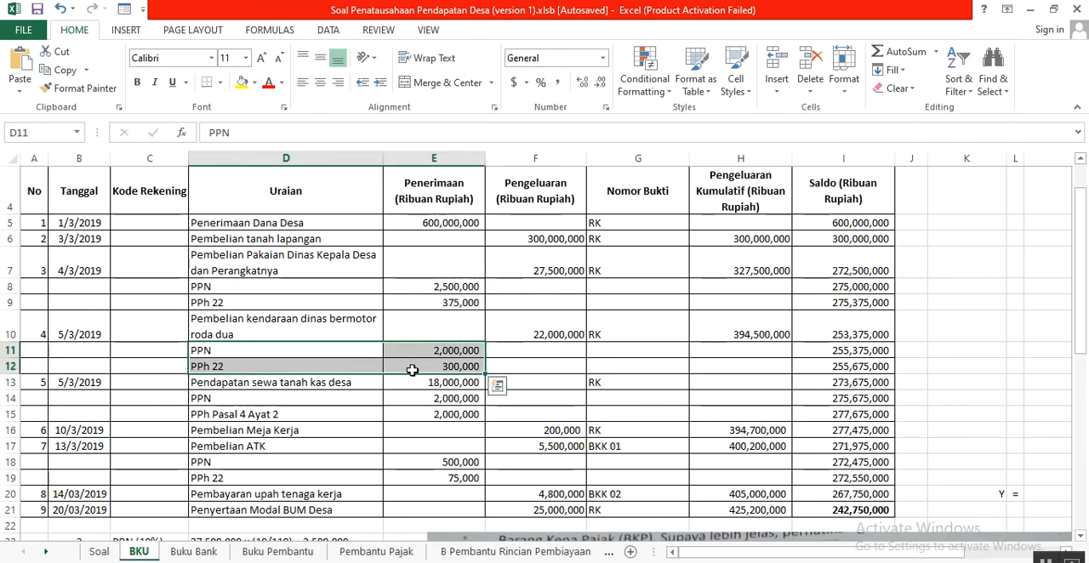
{"action": "left_click", "coordinate": [280, 402]}
{"action": "left_click_drag", "start_coordinate": [279, 401], "coordinate": [423, 421]}
{"action": "left_click_drag", "start_coordinate": [288, 466], "coordinate": [452, 477]}
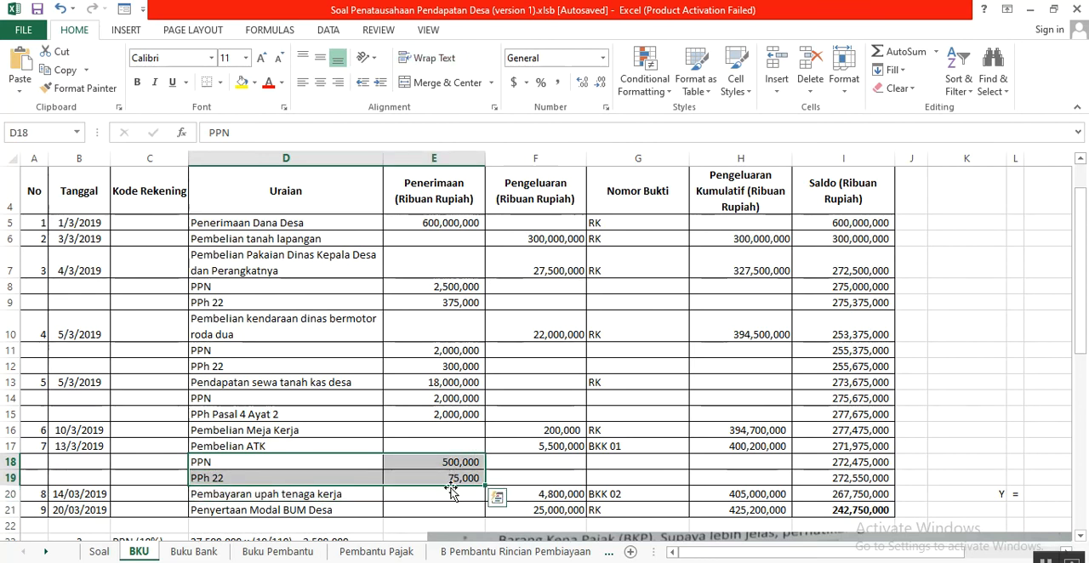
- In Pembantu Pajak, highlight the first tax entry's Uraian and Pemotongan cells in C5:D6 and the second entry in B7:D8
{"action": "left_click", "coordinate": [405, 554]}
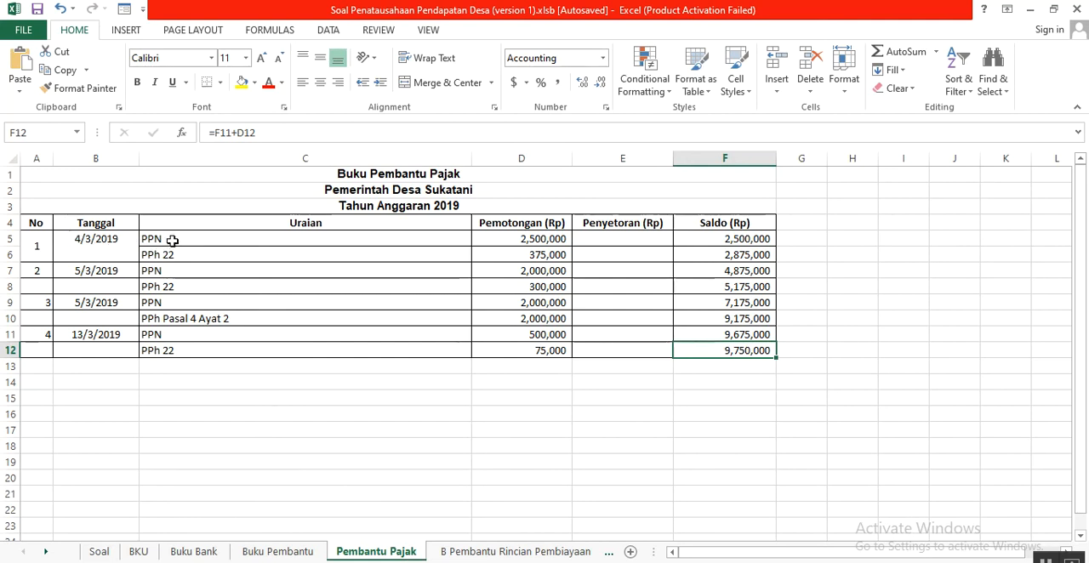
{"action": "left_click_drag", "start_coordinate": [175, 240], "coordinate": [264, 254]}
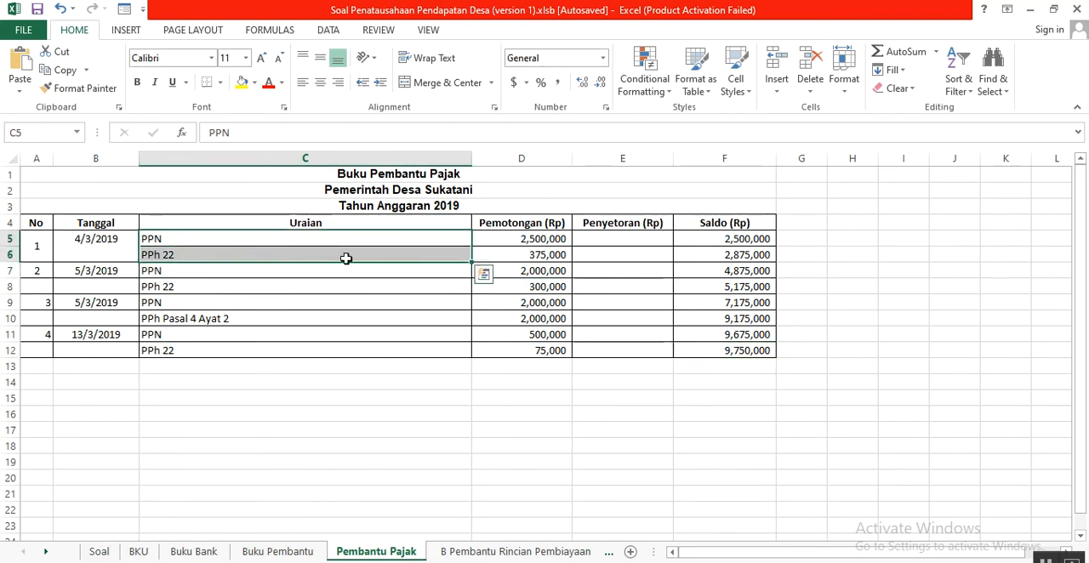
{"action": "left_click", "coordinate": [505, 239]}
{"action": "left_click_drag", "start_coordinate": [516, 245], "coordinate": [515, 254]}
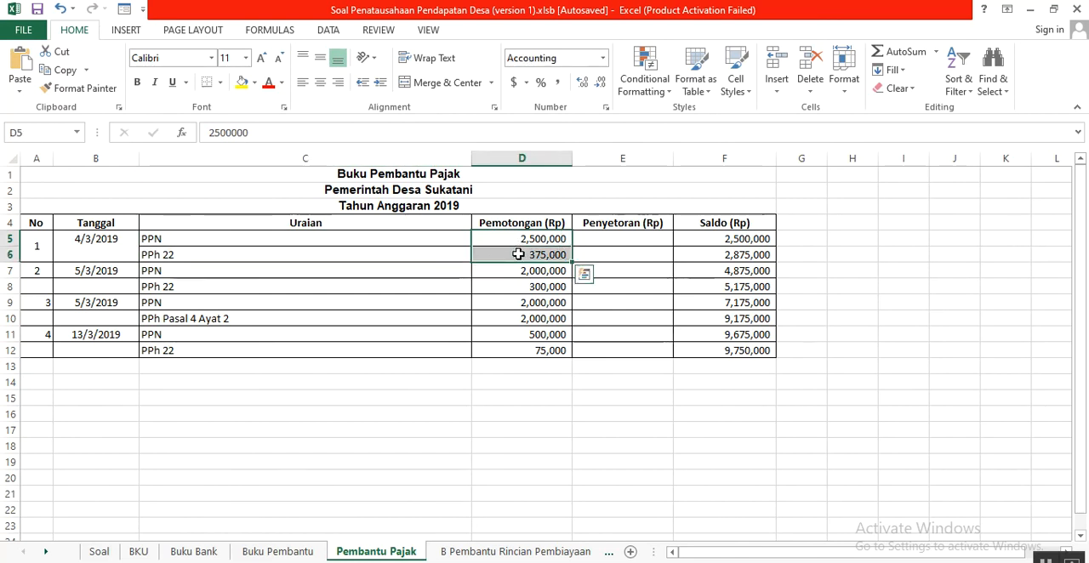
{"action": "left_click_drag", "start_coordinate": [78, 271], "coordinate": [508, 280]}
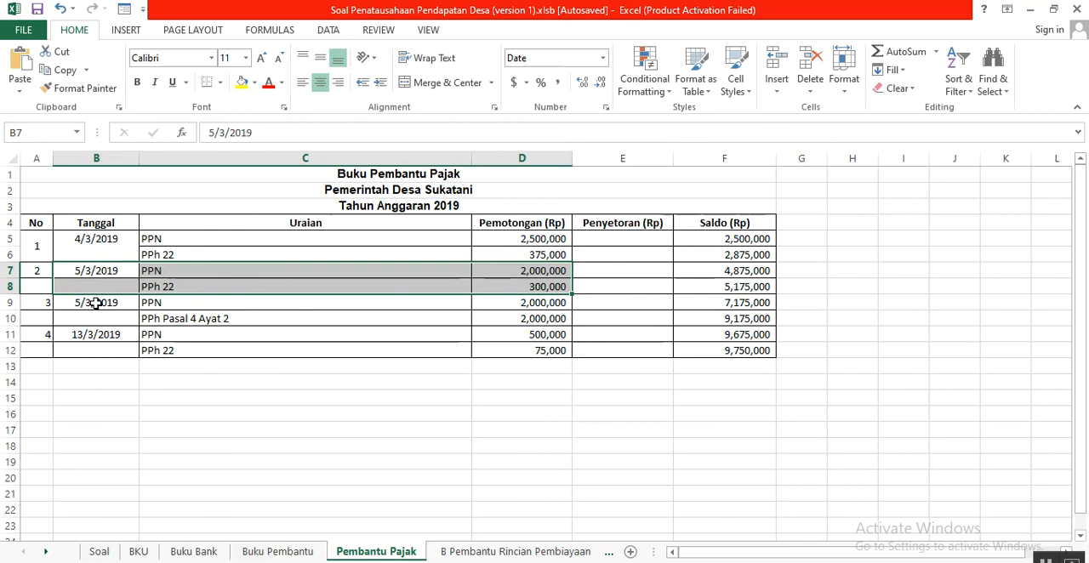
- Check the PPN row below the land rent income in BKU, and highlight the third and fourth tax entries in Pembantu Pajak
{"action": "left_click", "coordinate": [139, 553]}
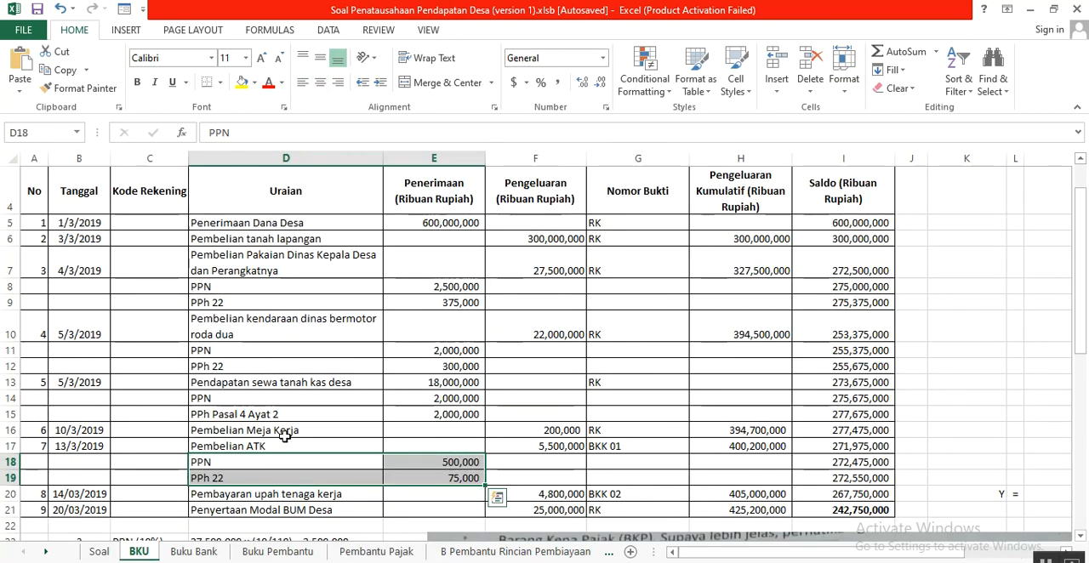
{"action": "left_click", "coordinate": [347, 400]}
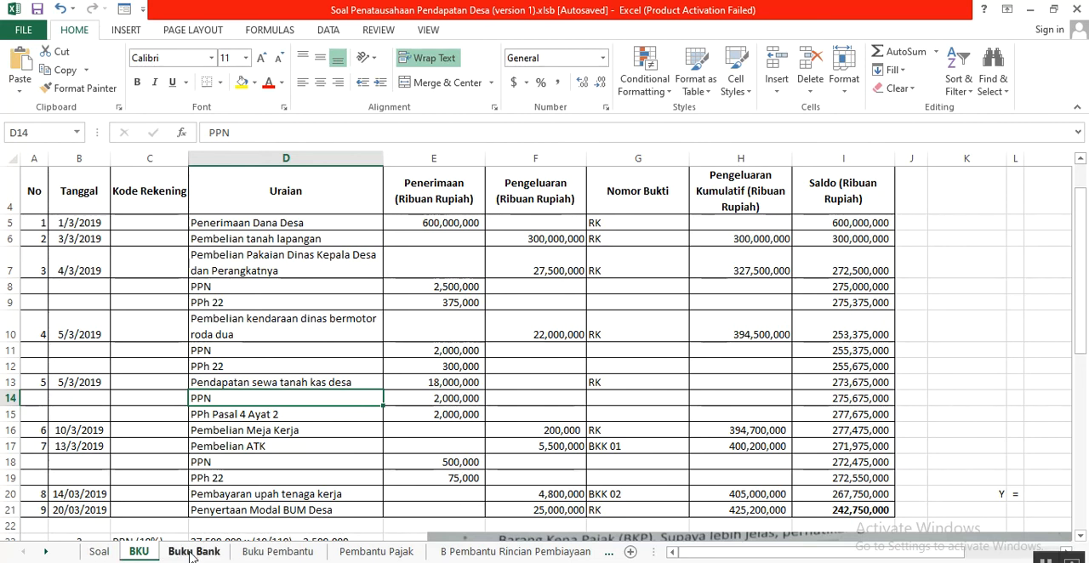
{"action": "left_click", "coordinate": [374, 551]}
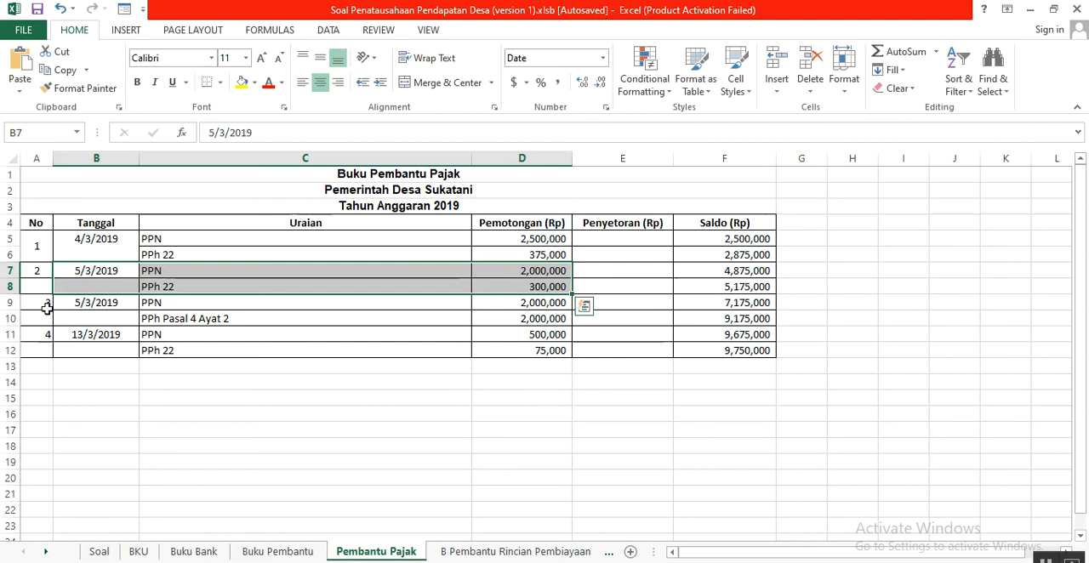
{"action": "left_click_drag", "start_coordinate": [78, 296], "coordinate": [510, 334]}
{"action": "left_click", "coordinate": [282, 397]}
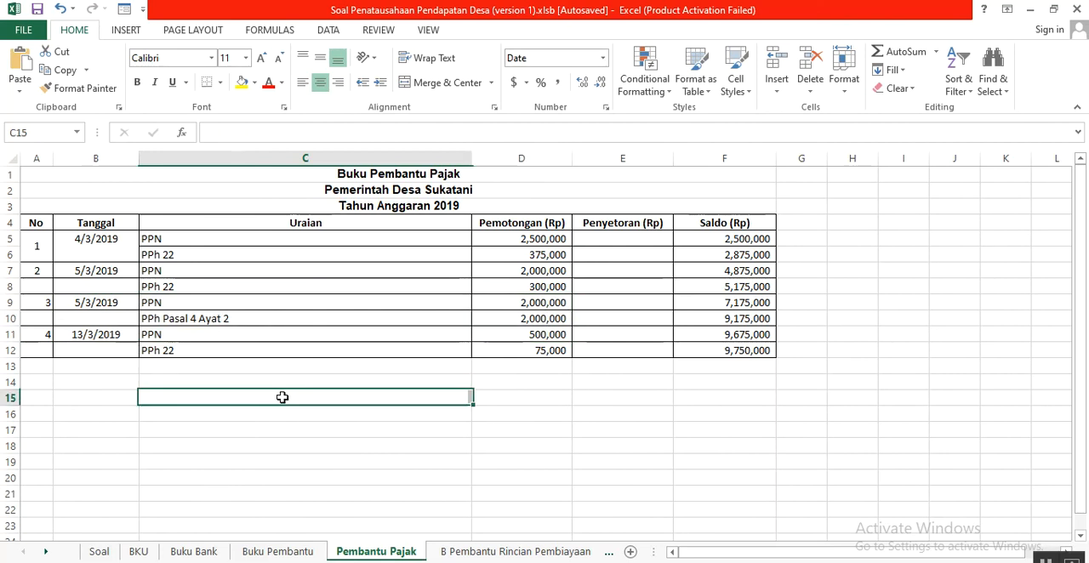
{"action": "left_click_drag", "start_coordinate": [148, 337], "coordinate": [515, 344]}
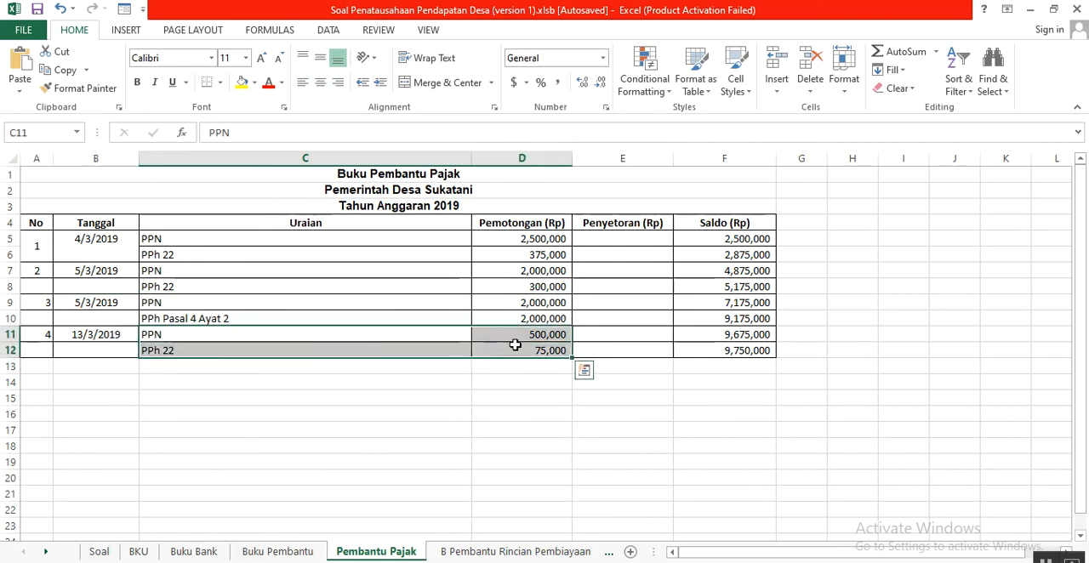
{"action": "left_click", "coordinate": [463, 384]}
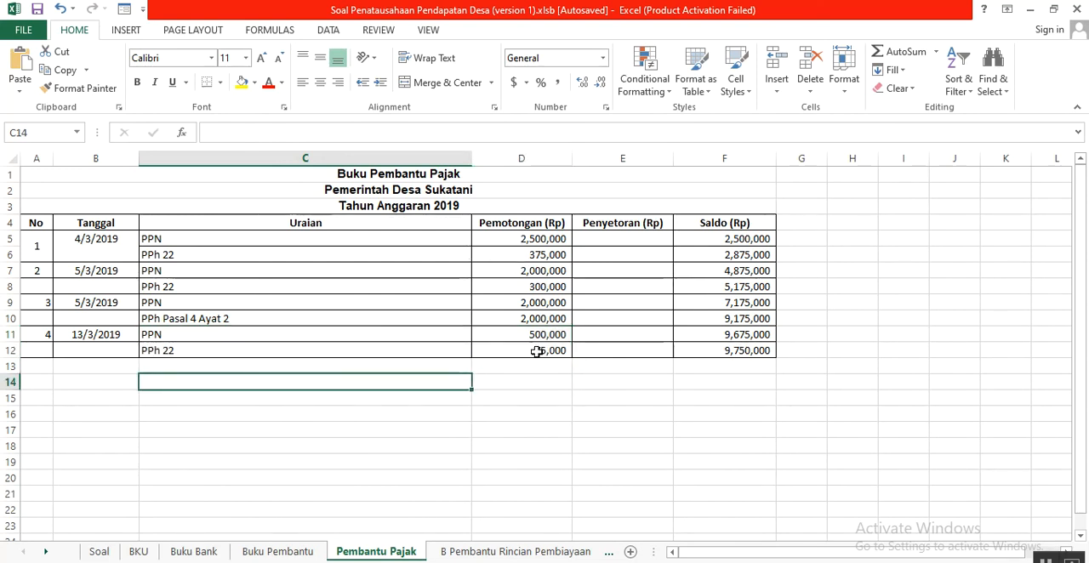
- Point out the final Saldo in F12 and go through the Tanggal, Uraian, Penyetoran and Saldo cells of empty row 13
{"action": "left_click", "coordinate": [757, 351]}
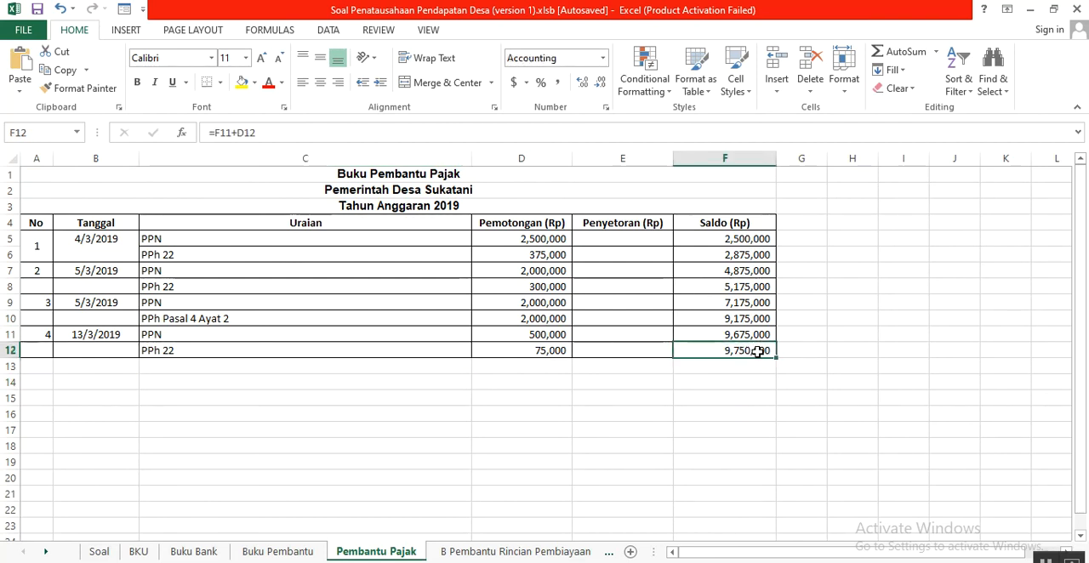
{"action": "left_click", "coordinate": [30, 372]}
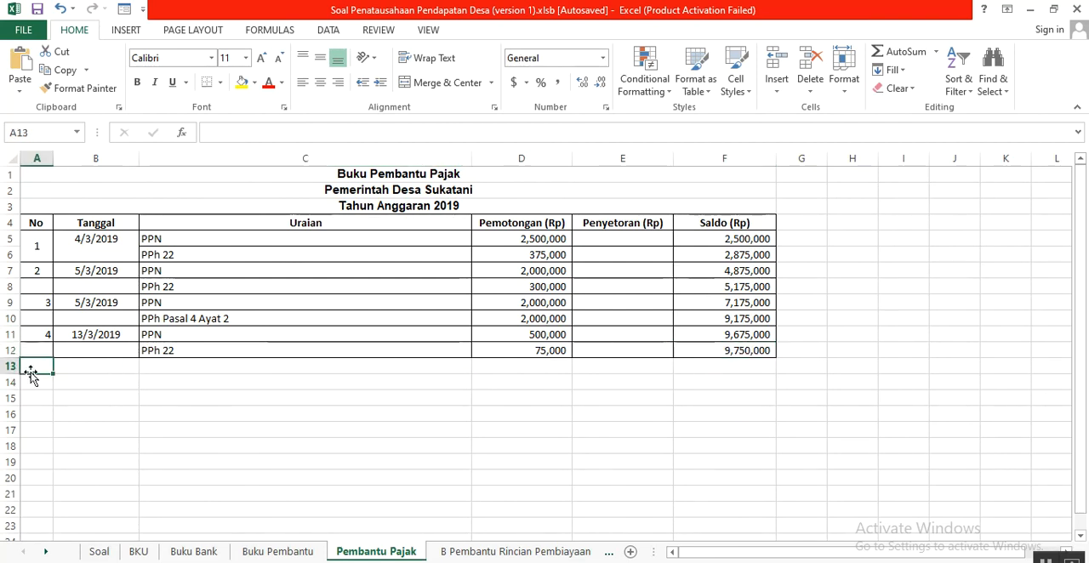
{"action": "left_click", "coordinate": [78, 365]}
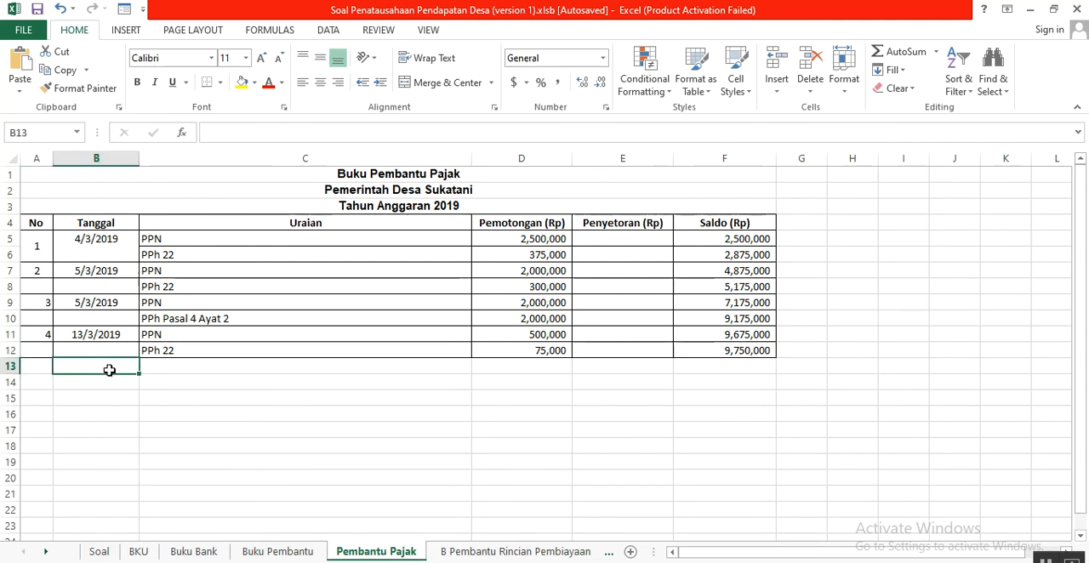
{"action": "left_click", "coordinate": [161, 364]}
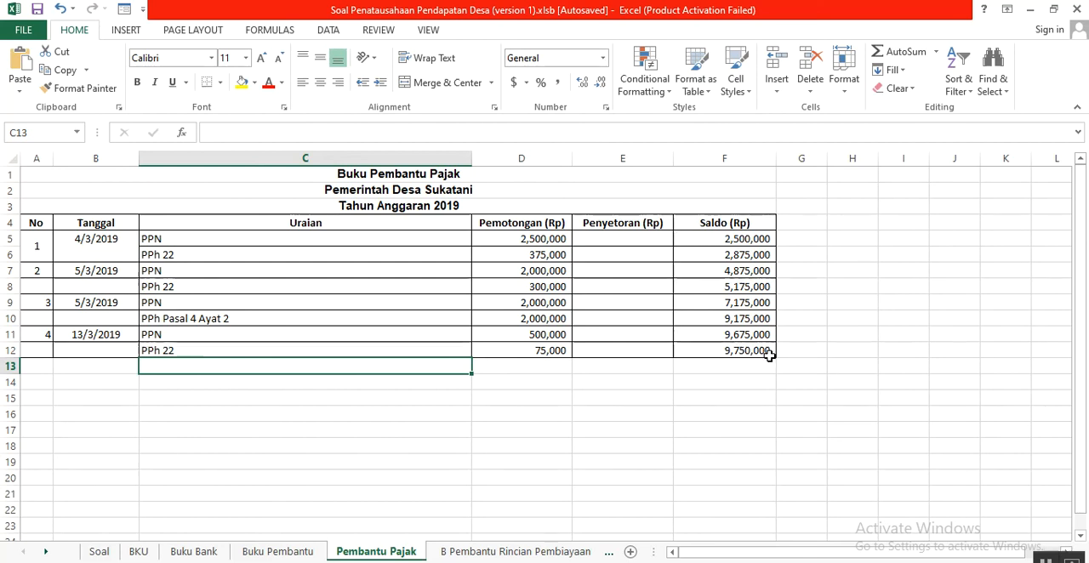
{"action": "left_click", "coordinate": [641, 371]}
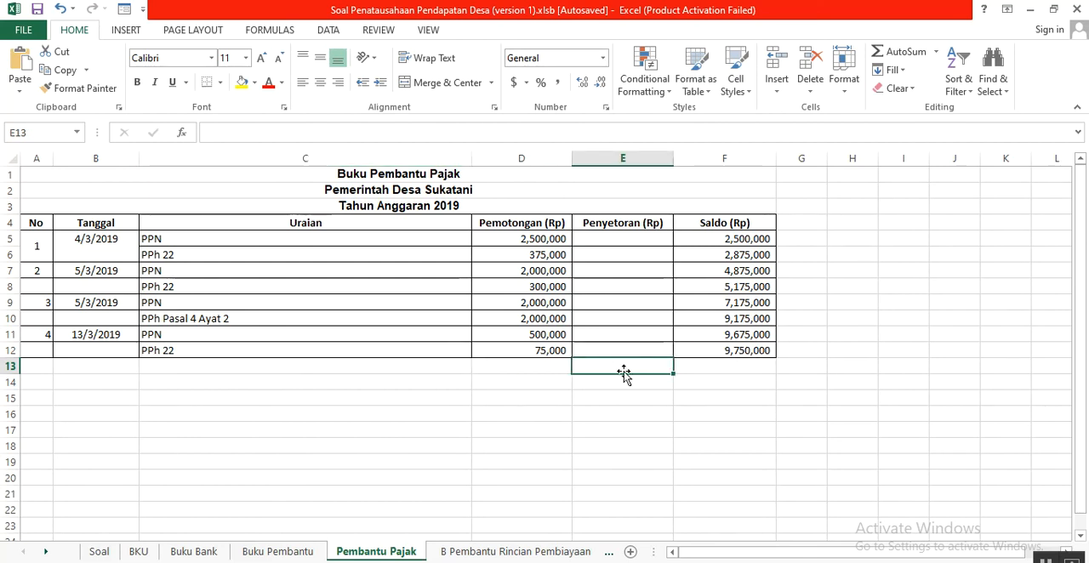
{"action": "left_click", "coordinate": [724, 366]}
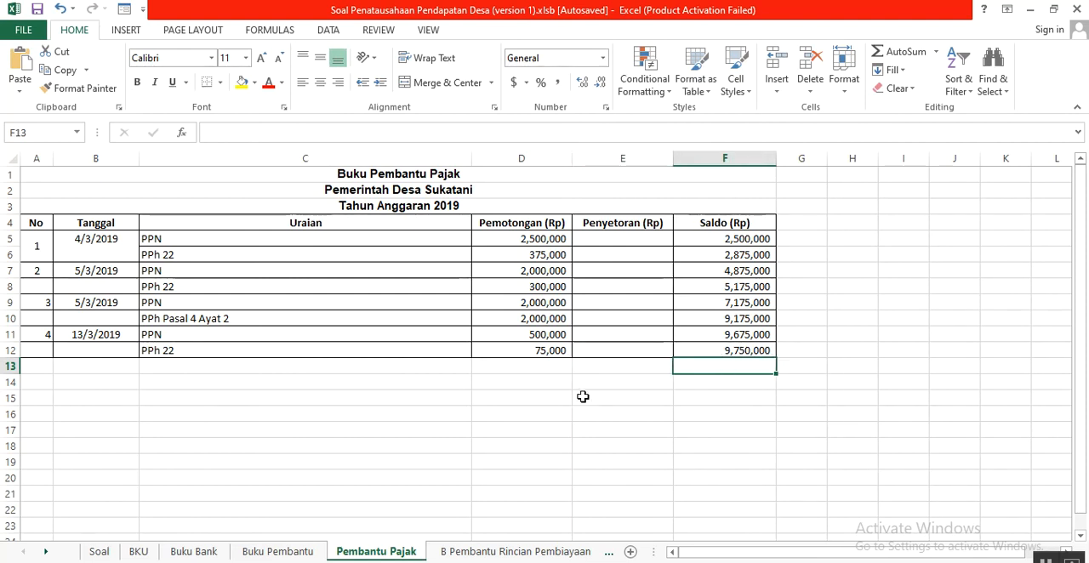
- Relate the Pemotongan amounts in D5:D12 to the final Saldo in F12 and the empty cells F13 and D13 below
{"action": "left_click_drag", "start_coordinate": [509, 239], "coordinate": [525, 350]}
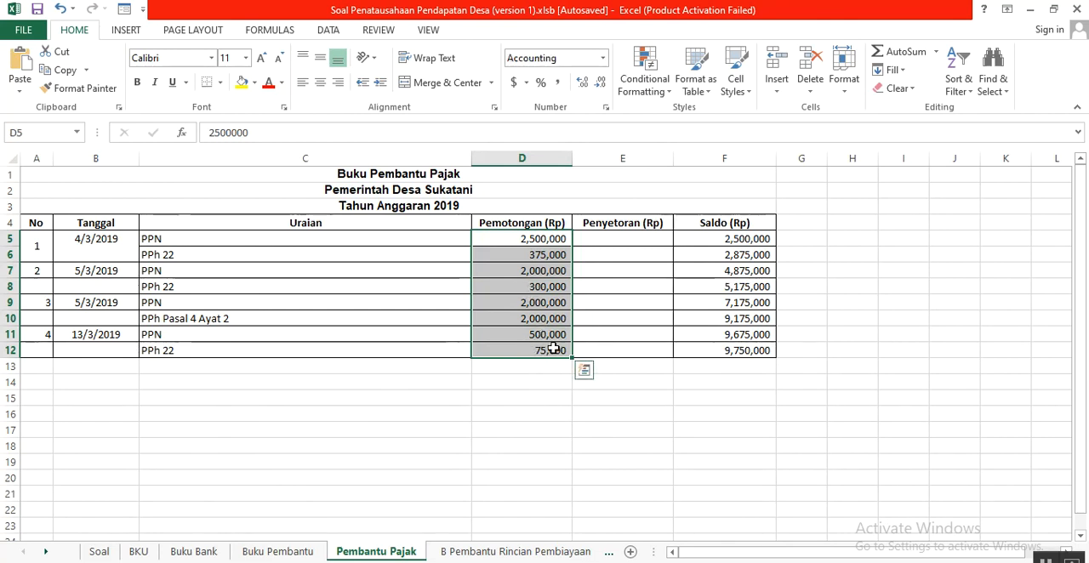
{"action": "left_click", "coordinate": [693, 350]}
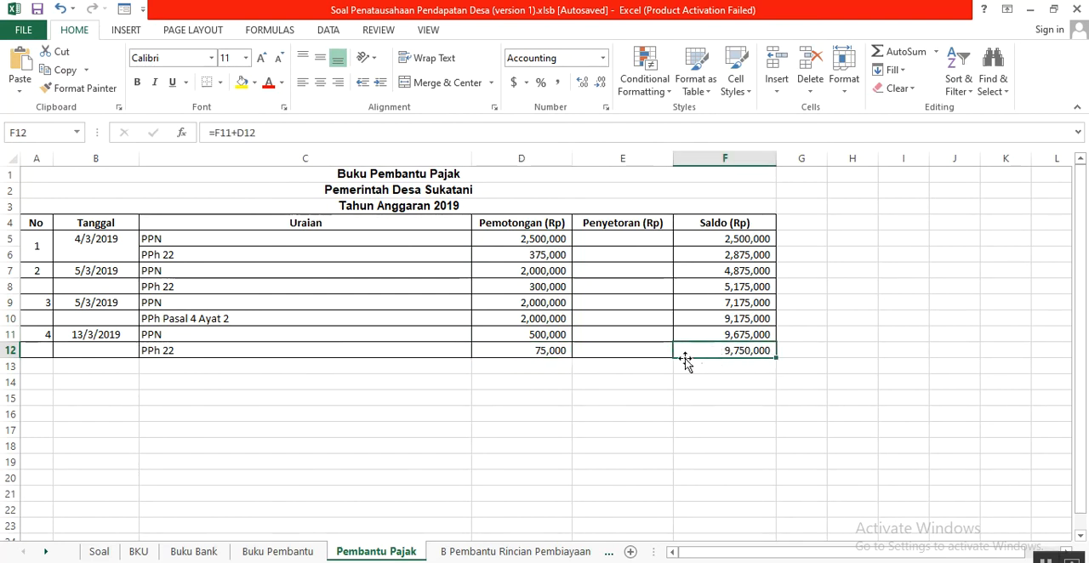
{"action": "left_click", "coordinate": [728, 364]}
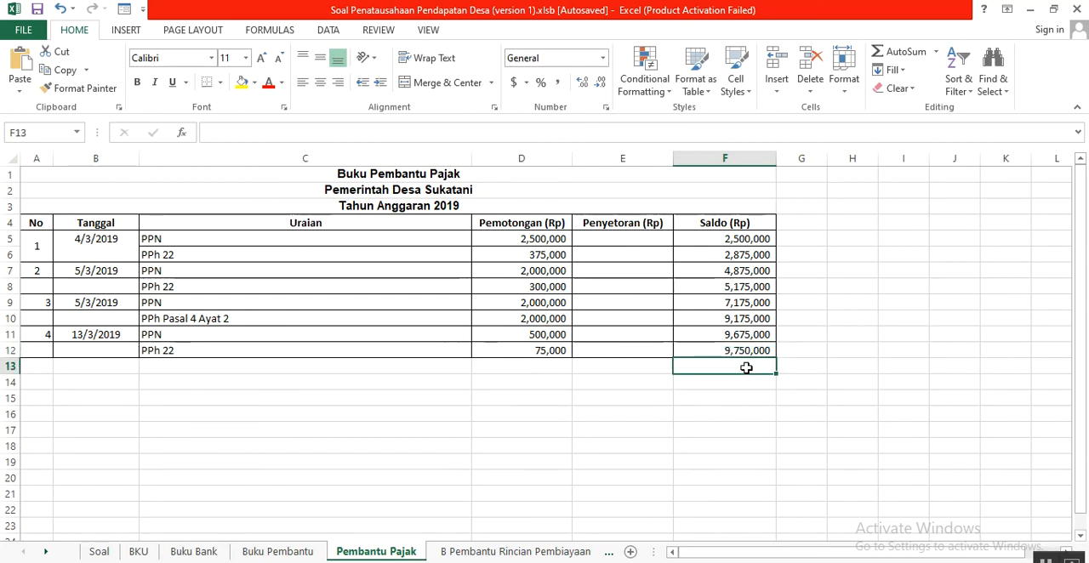
{"action": "left_click", "coordinate": [474, 368]}
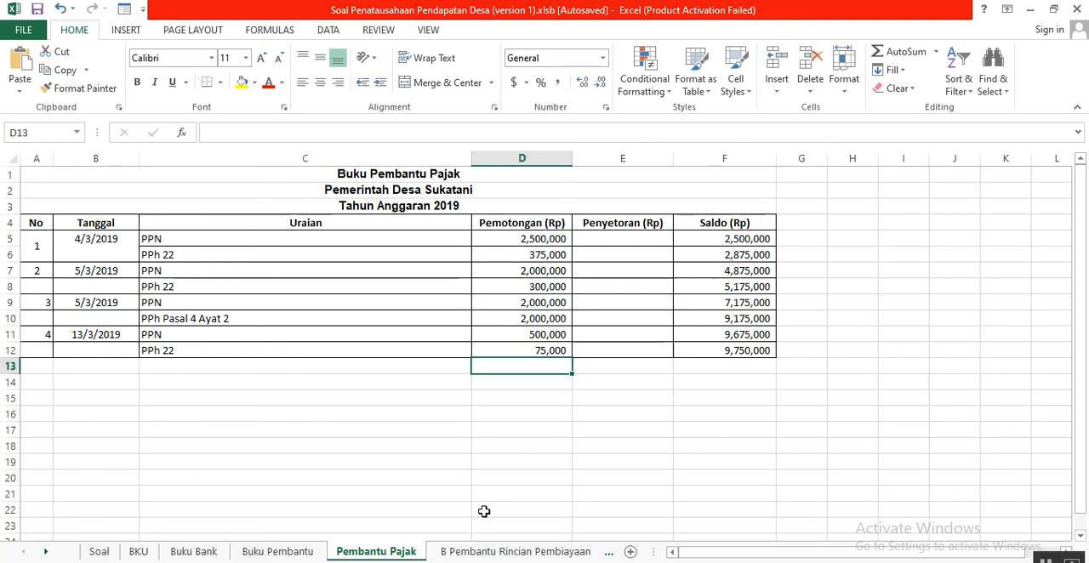
- View the B Pembantu Rincian Pembiayaan sheet, and in BKU highlight Penyertaan Modal BUM Desa with its Pengeluaran amount in D21:F21
{"action": "left_click", "coordinate": [490, 554]}
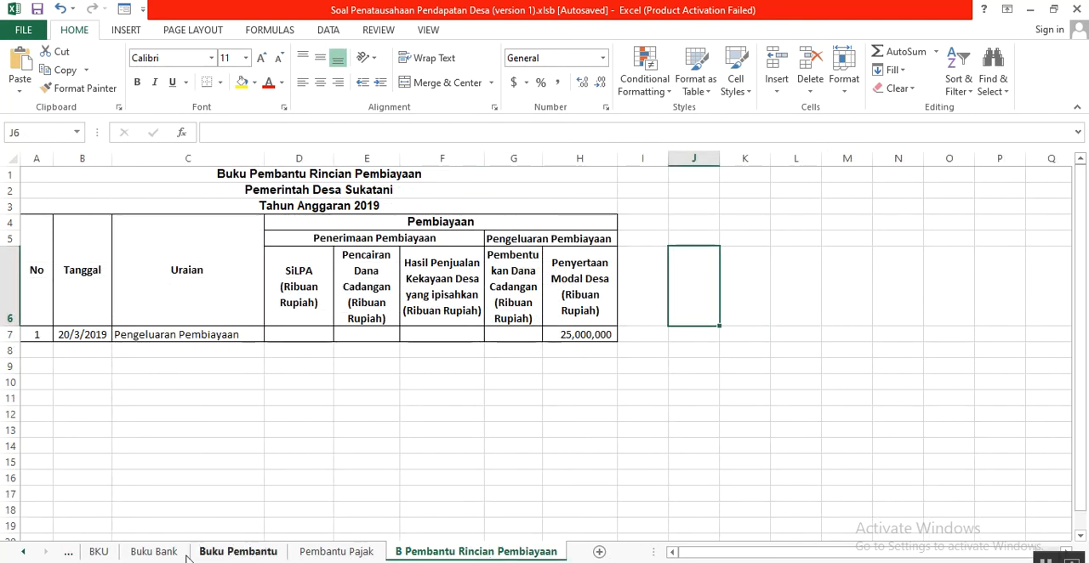
{"action": "left_click", "coordinate": [99, 553]}
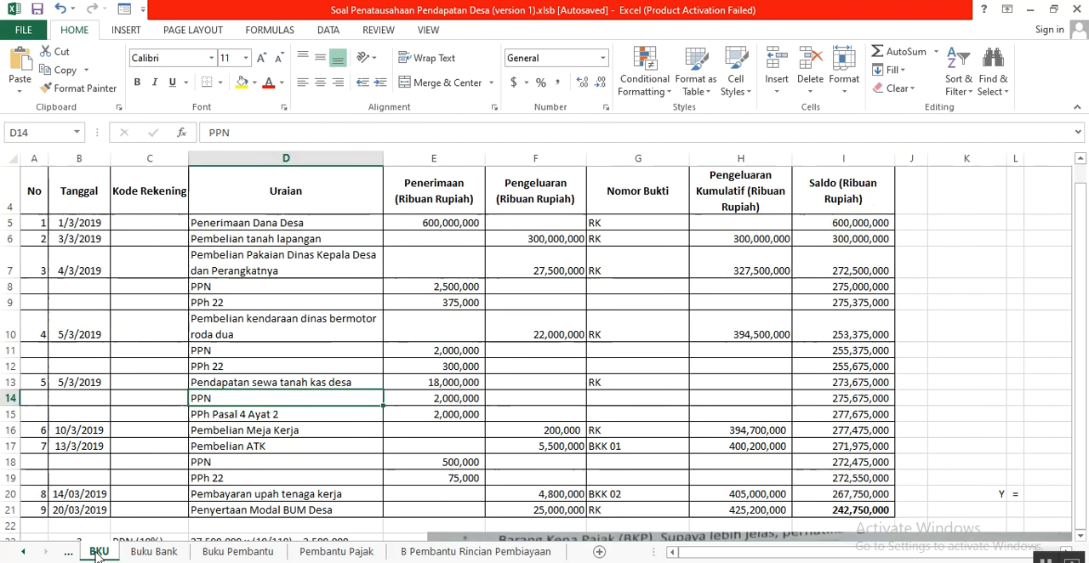
{"action": "scroll", "coordinate": [85, 515], "scroll_direction": "down", "scroll_amount": 3}
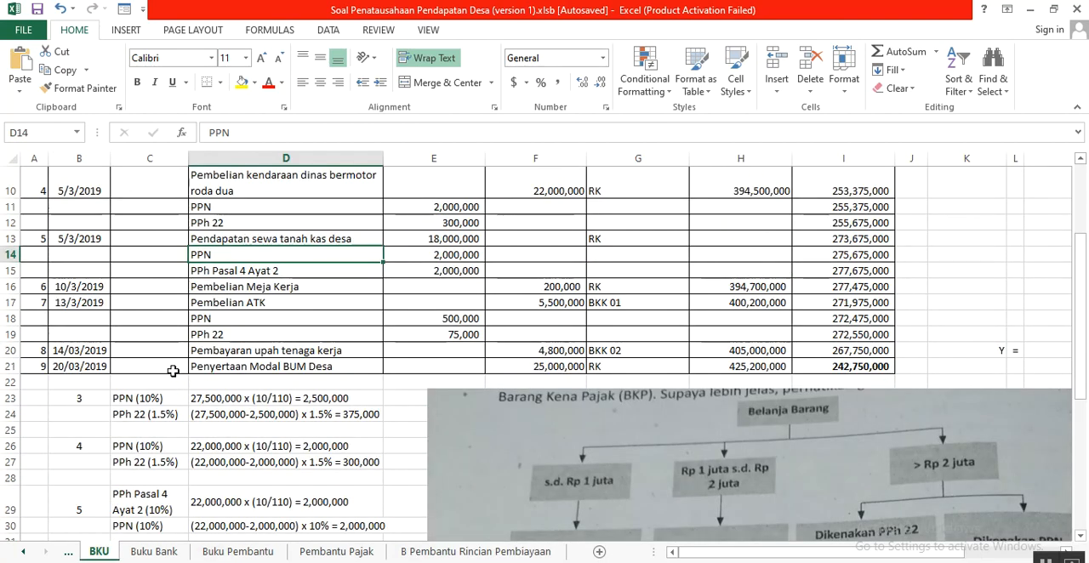
{"action": "left_click_drag", "start_coordinate": [196, 367], "coordinate": [554, 378]}
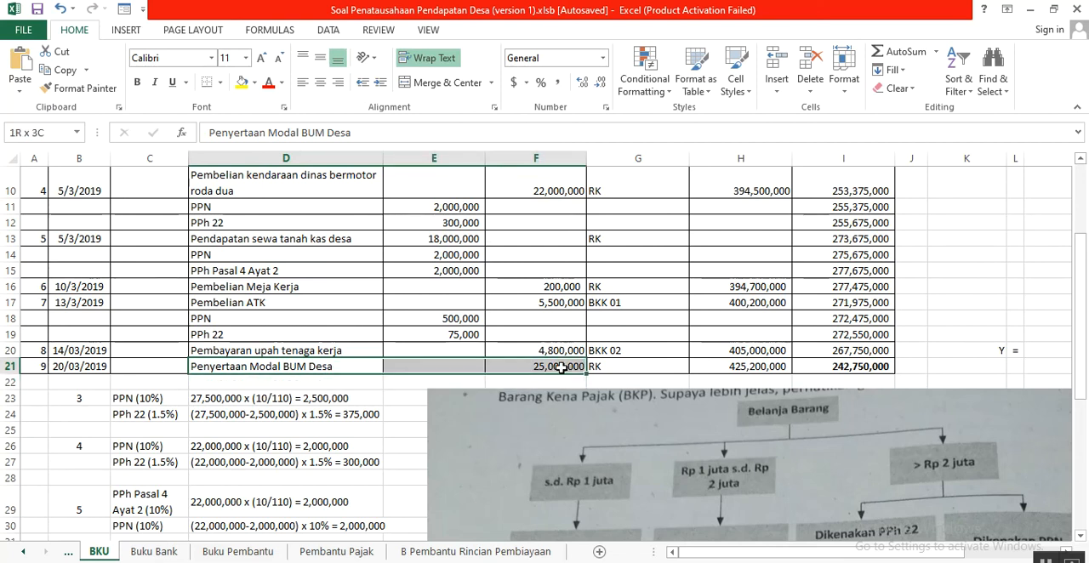
- In B Pembantu Rincian Pembiayaan, correct the misspelled word in header F6 so it reads "Hasil Penjualan Kekayaan Desa yang dipisahkan (Ribuan Rupiah)"
{"action": "left_click", "coordinate": [499, 553]}
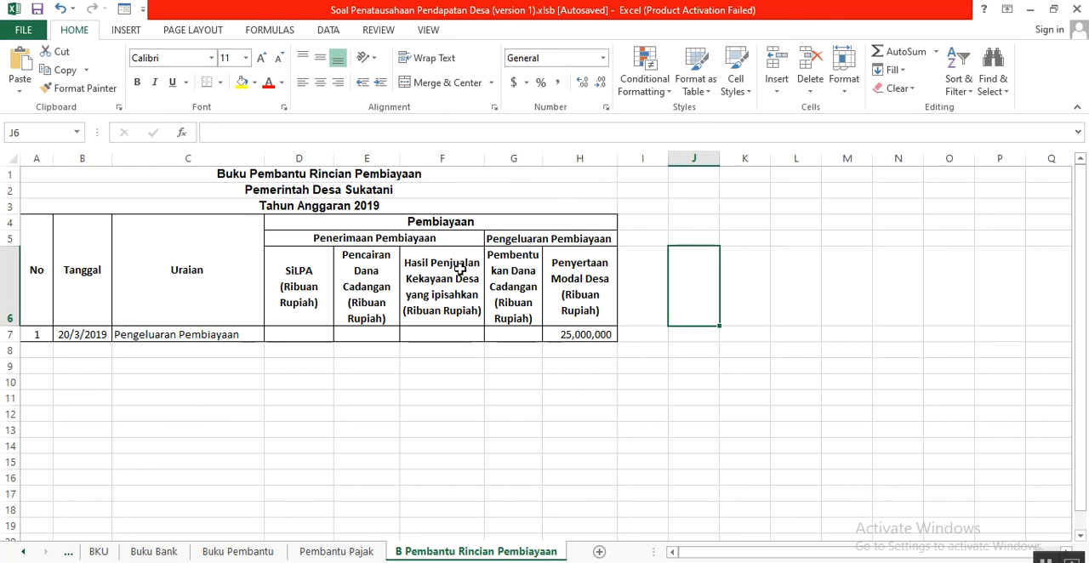
{"action": "left_click", "coordinate": [448, 297]}
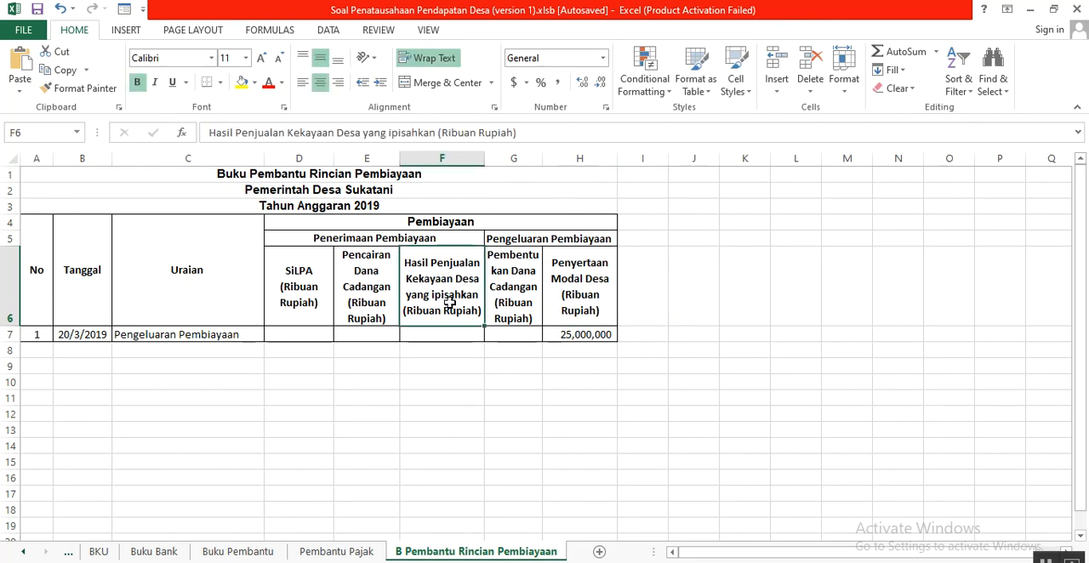
{"action": "left_click", "coordinate": [388, 133]}
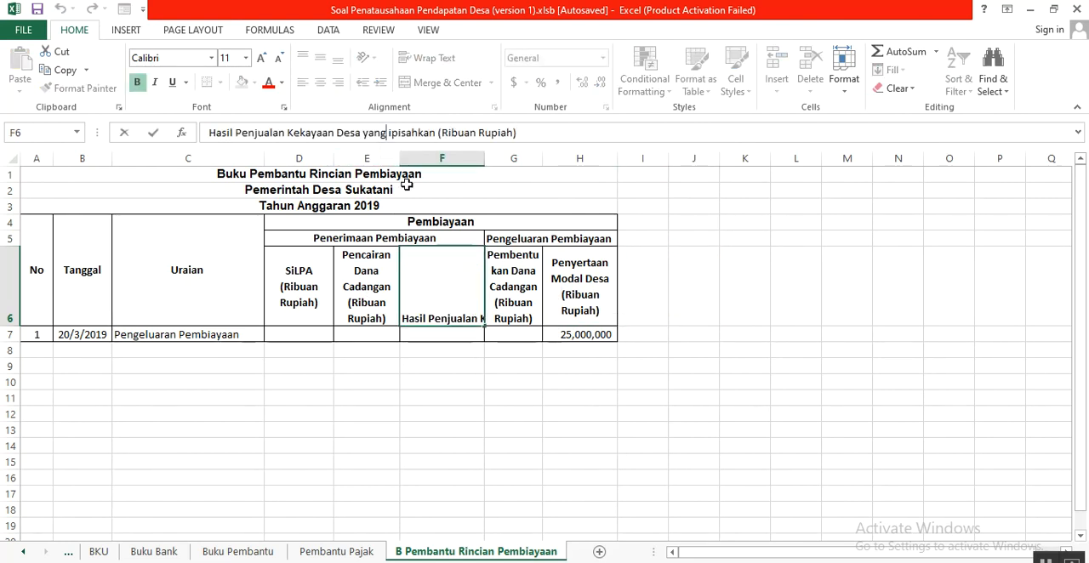
{"action": "key", "text": "Right"}
{"action": "type", "text": "d"}
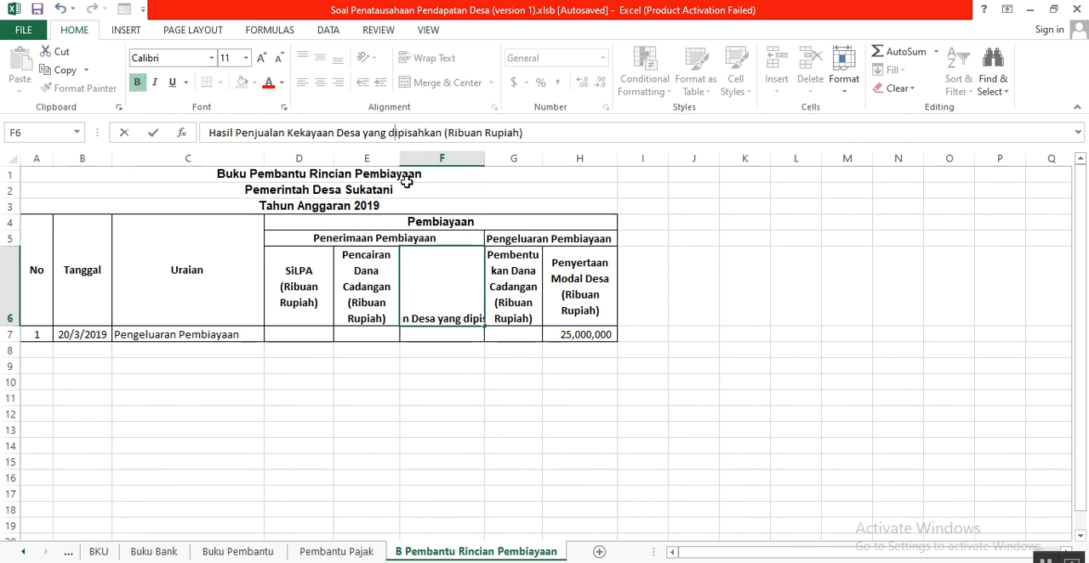
{"action": "key", "text": "Return"}
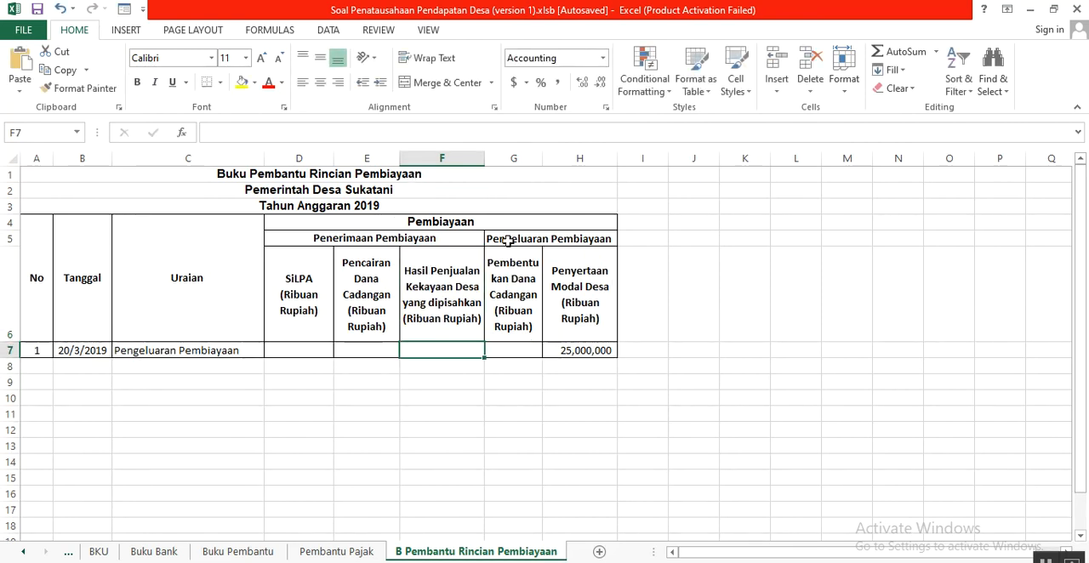
- Point out the Pengeluaran Pembiayaan heading with its Penyertaan Modal Desa and Pembentukan Dana Cadangan columns, and go across the financing subheadings from SiLPA onward
{"action": "left_click", "coordinate": [508, 241]}
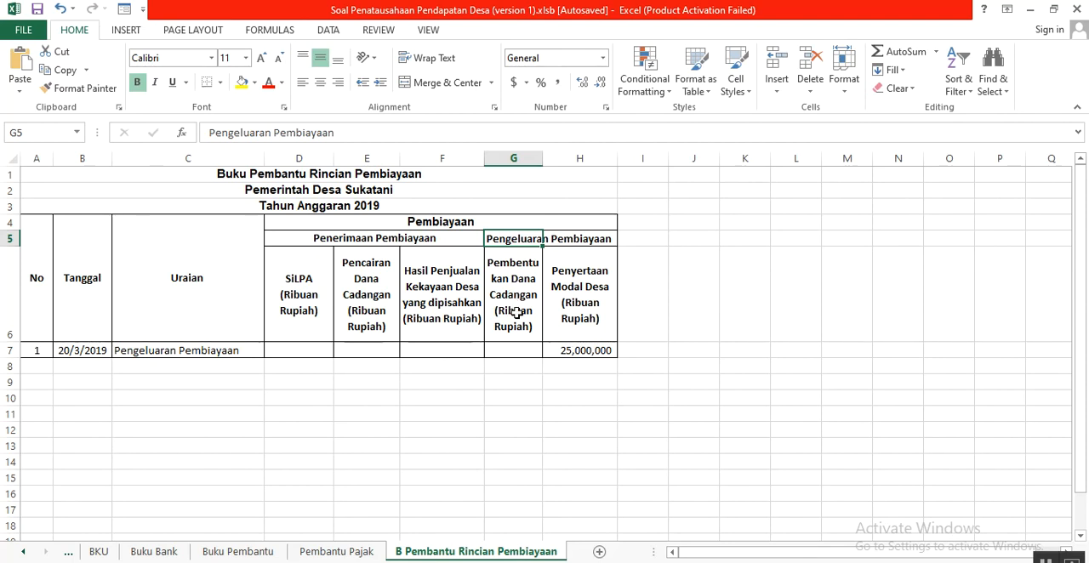
{"action": "left_click", "coordinate": [573, 290]}
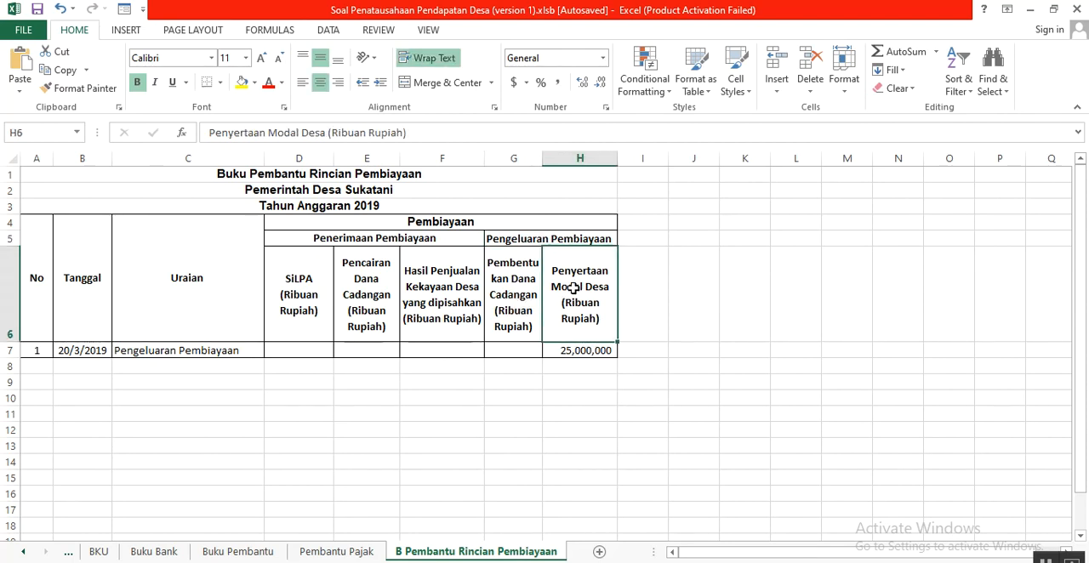
{"action": "left_click", "coordinate": [517, 298]}
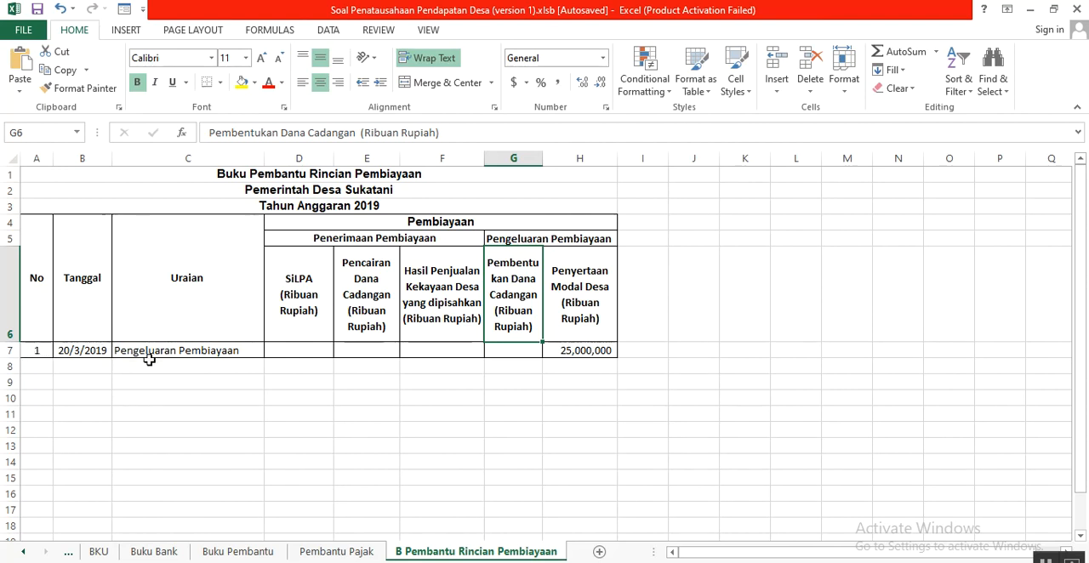
{"action": "left_click_drag", "start_coordinate": [313, 311], "coordinate": [598, 292]}
{"action": "left_click", "coordinate": [637, 295]}
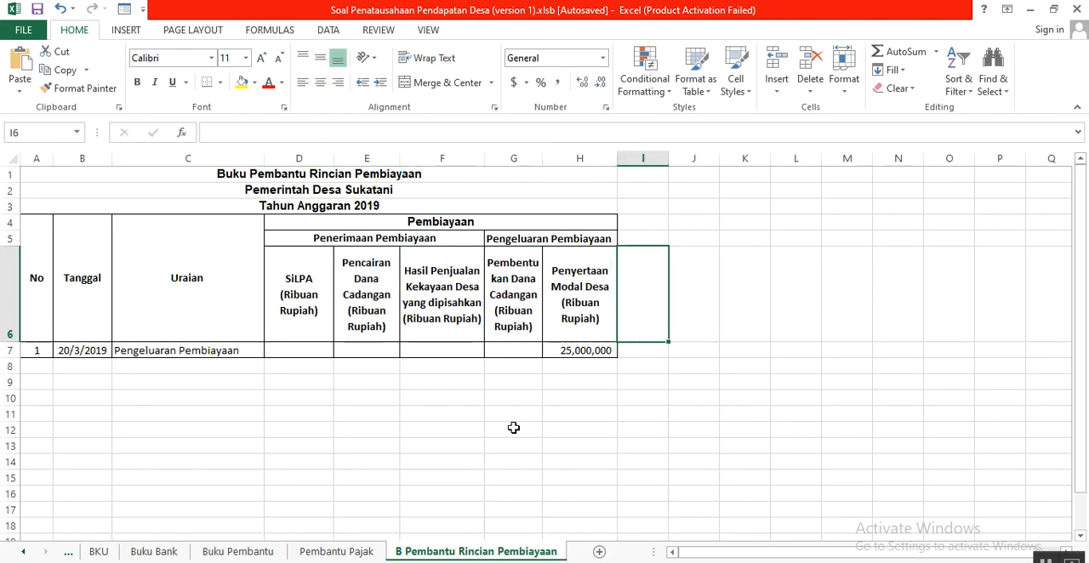
- Go through row 7's Tanggal and Uraian, and relate the Penyertaan Modal Desa header in H6 to its amount in H7
{"action": "left_click", "coordinate": [68, 352]}
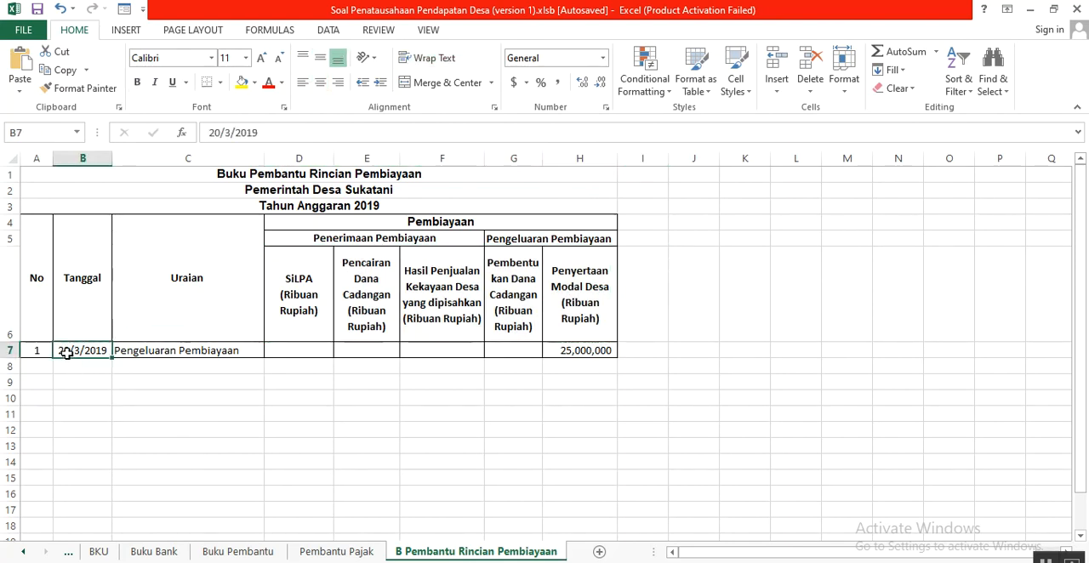
{"action": "left_click", "coordinate": [132, 354]}
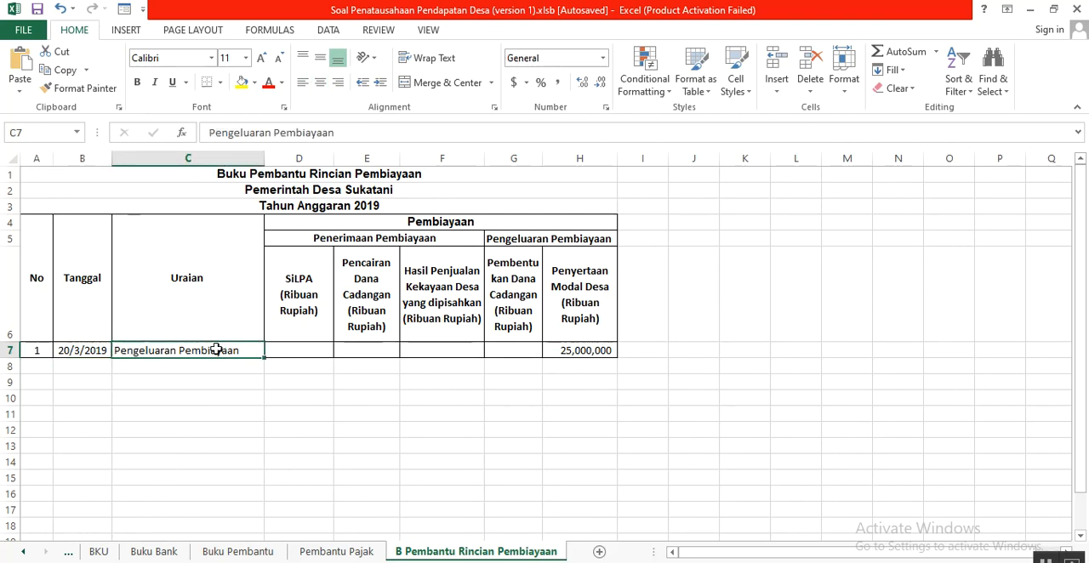
{"action": "left_click_drag", "start_coordinate": [589, 289], "coordinate": [596, 351]}
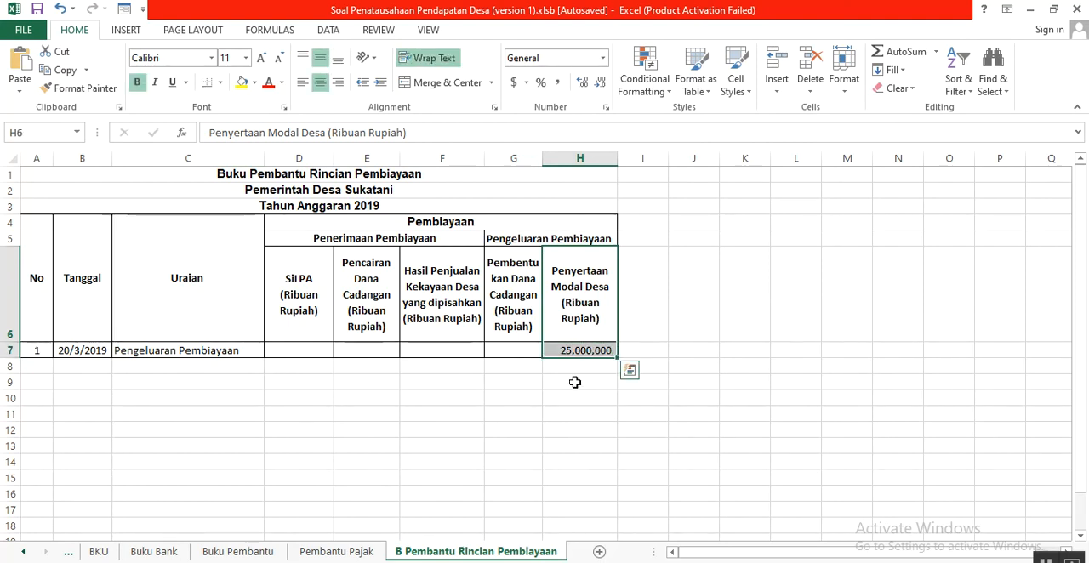
{"action": "left_click", "coordinate": [576, 366]}
{"action": "left_click", "coordinate": [570, 350]}
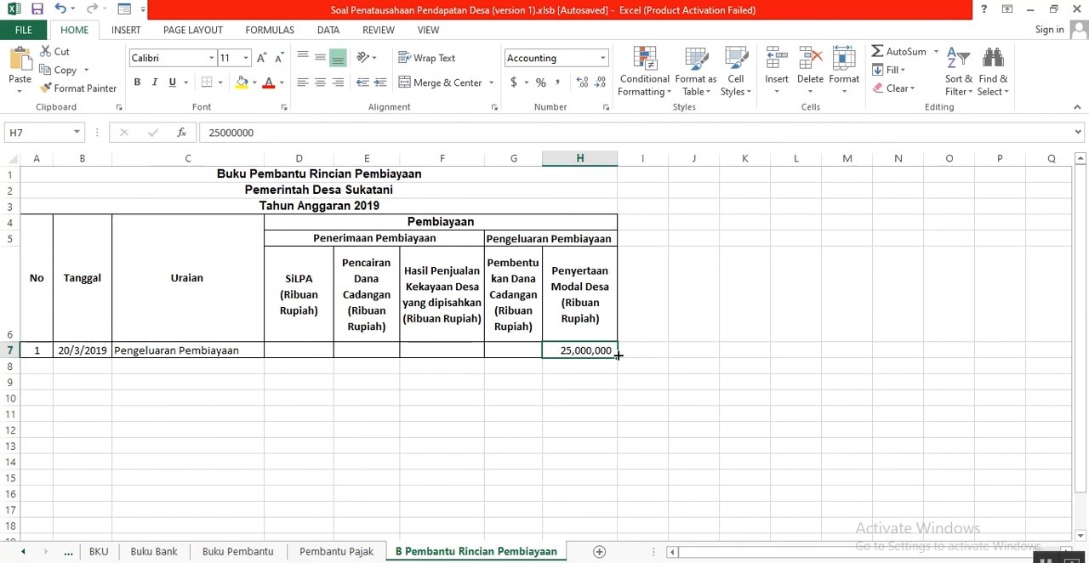
- Go back through Pembantu Pajak, Buku Pembantu, Buku Bank and BKU to the Soal sheet, and view its transaction list from the beginning
{"action": "left_click", "coordinate": [365, 553]}
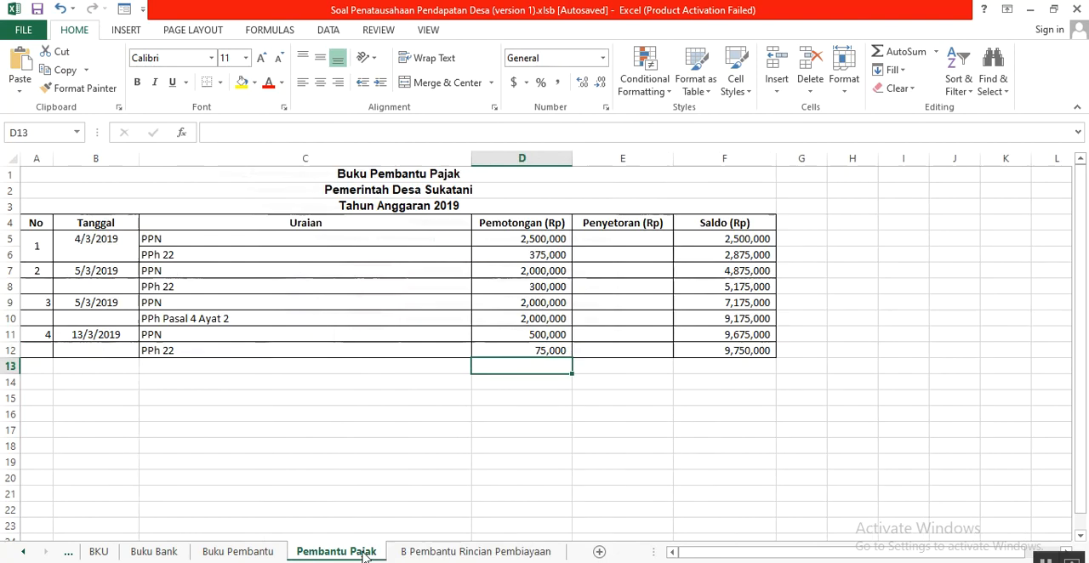
{"action": "left_click", "coordinate": [247, 552]}
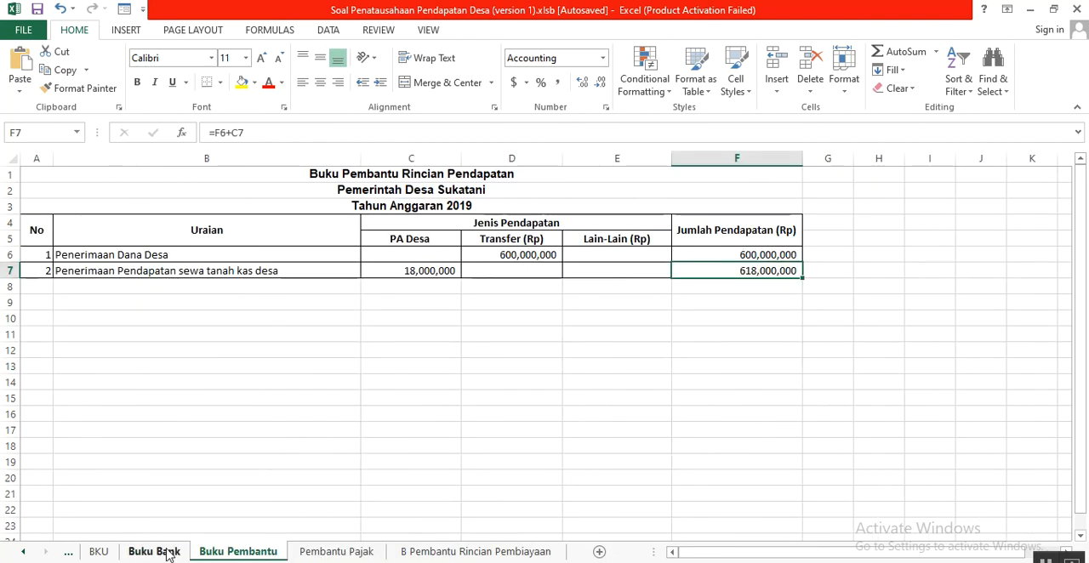
{"action": "left_click", "coordinate": [155, 553]}
{"action": "left_click", "coordinate": [95, 552]}
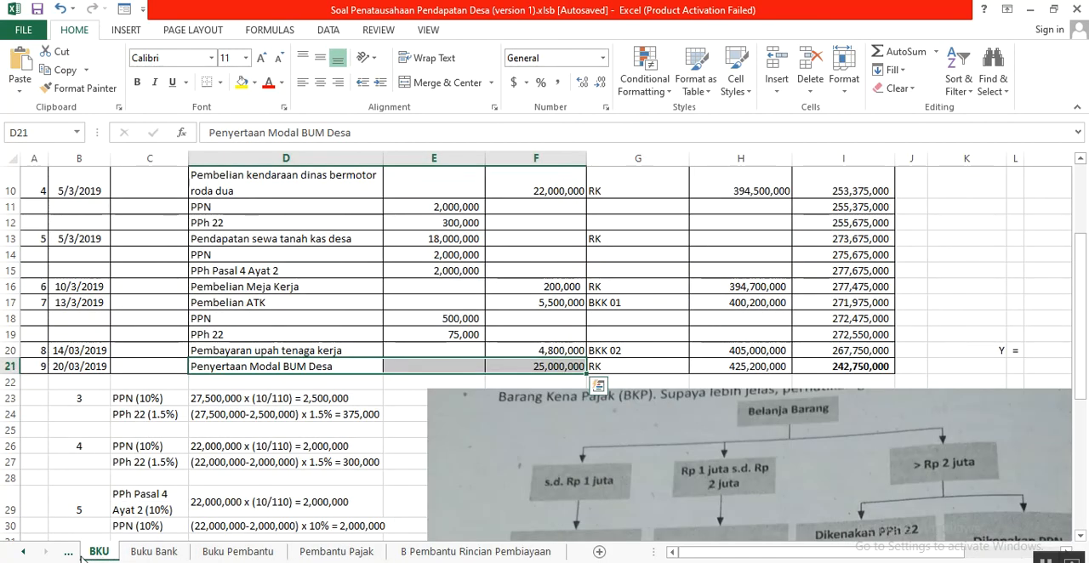
{"action": "left_click", "coordinate": [71, 554]}
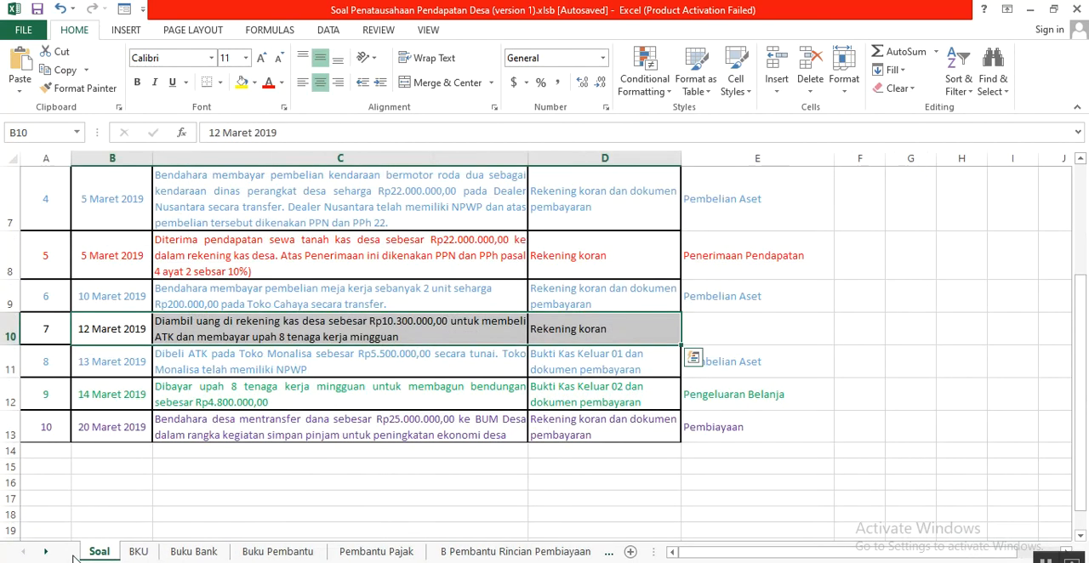
{"action": "left_click", "coordinate": [241, 481]}
{"action": "scroll", "coordinate": [241, 481], "scroll_direction": "up", "scroll_amount": 3}
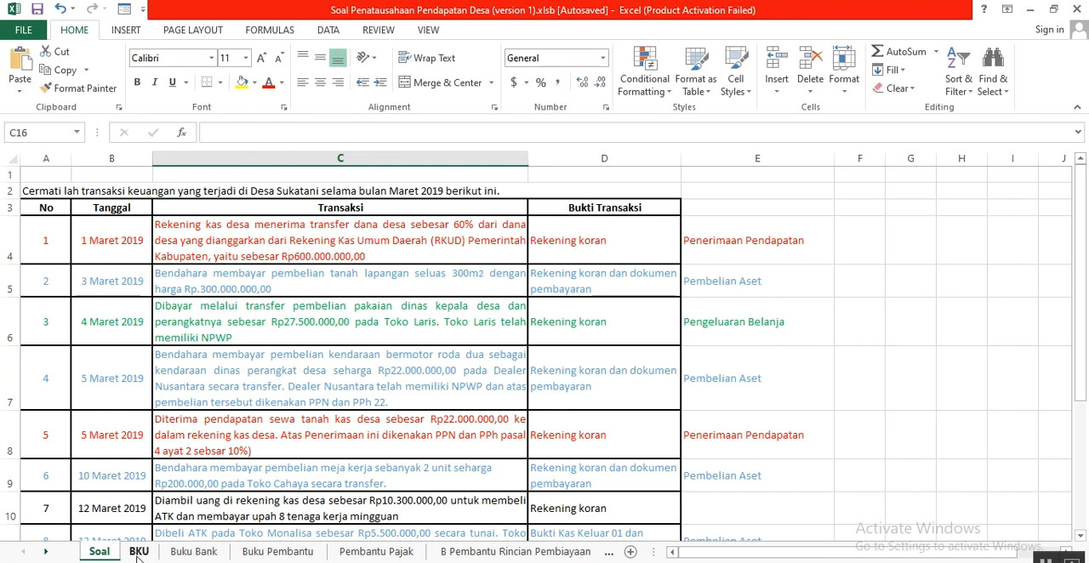
- Review the three subsidiary books in turn: Buku Pembantu, Pembantu Pajak and B Pembantu Rincian Pembiayaan
{"action": "left_click", "coordinate": [282, 553]}
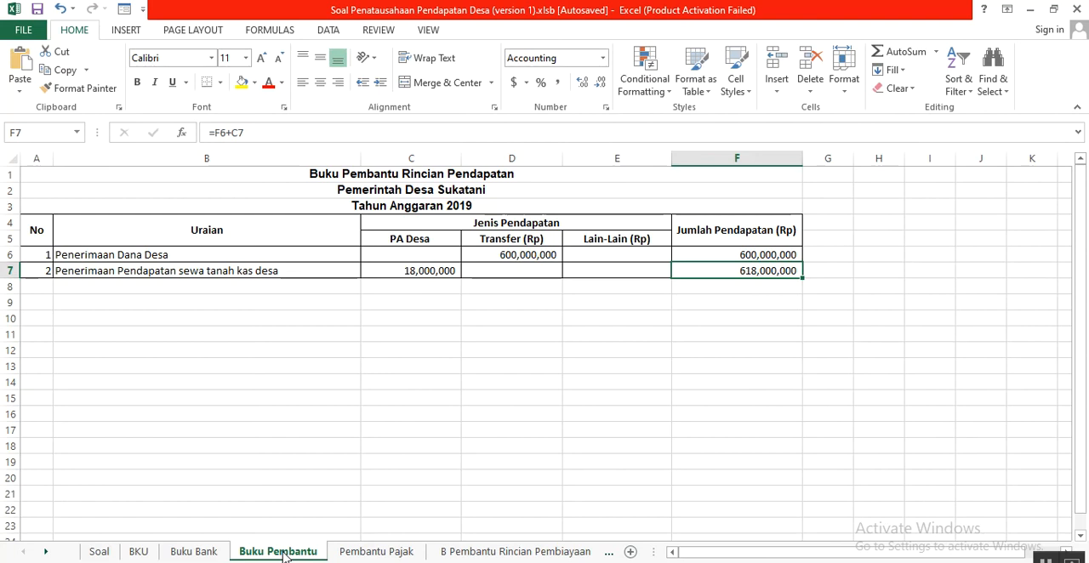
{"action": "left_click", "coordinate": [364, 554]}
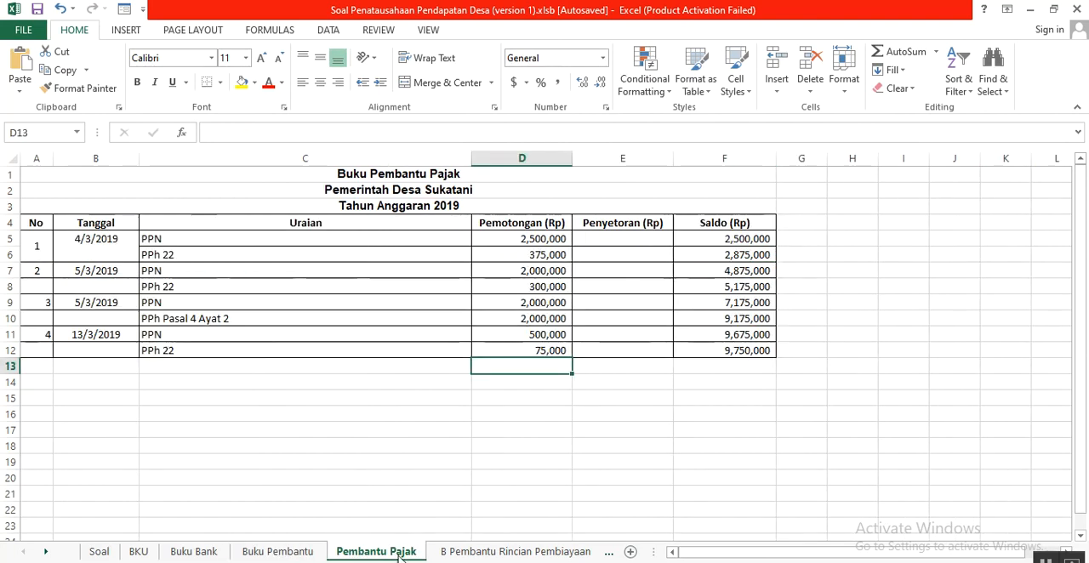
{"action": "left_click", "coordinate": [468, 555]}
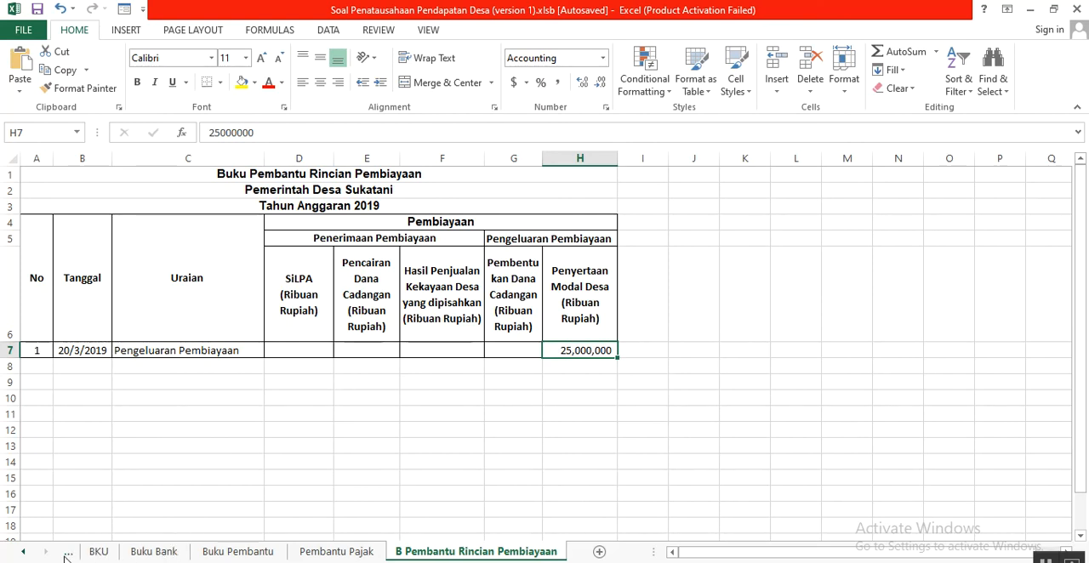
- Switch to the PowerPoint presentation Ceres - SlidesCarnival.pptx and select slide 2, Pengertian Aset Desa
{"action": "mouse_move", "coordinate": [287, 557]}
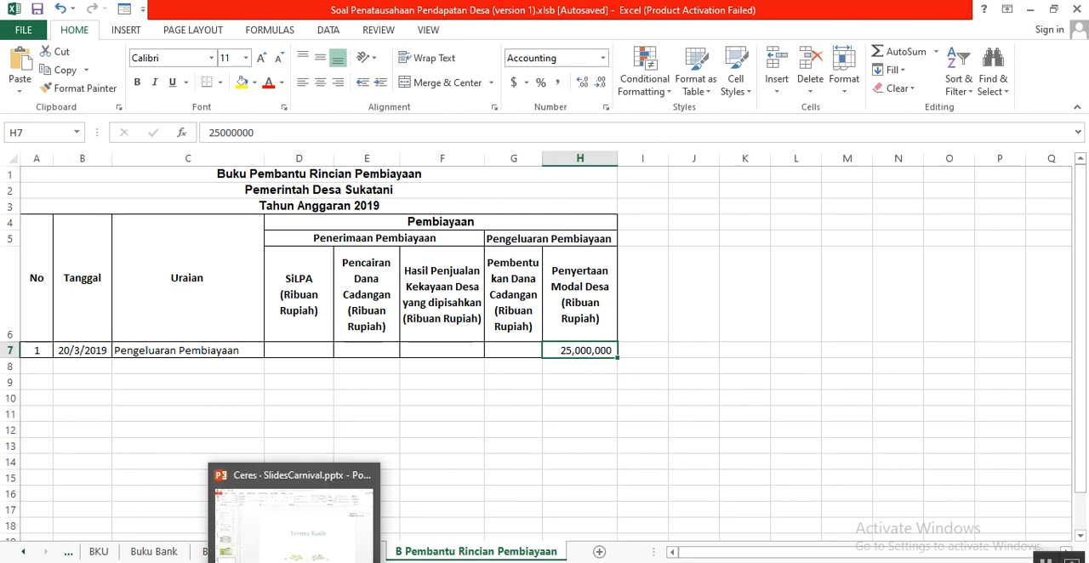
{"action": "left_click", "coordinate": [287, 558]}
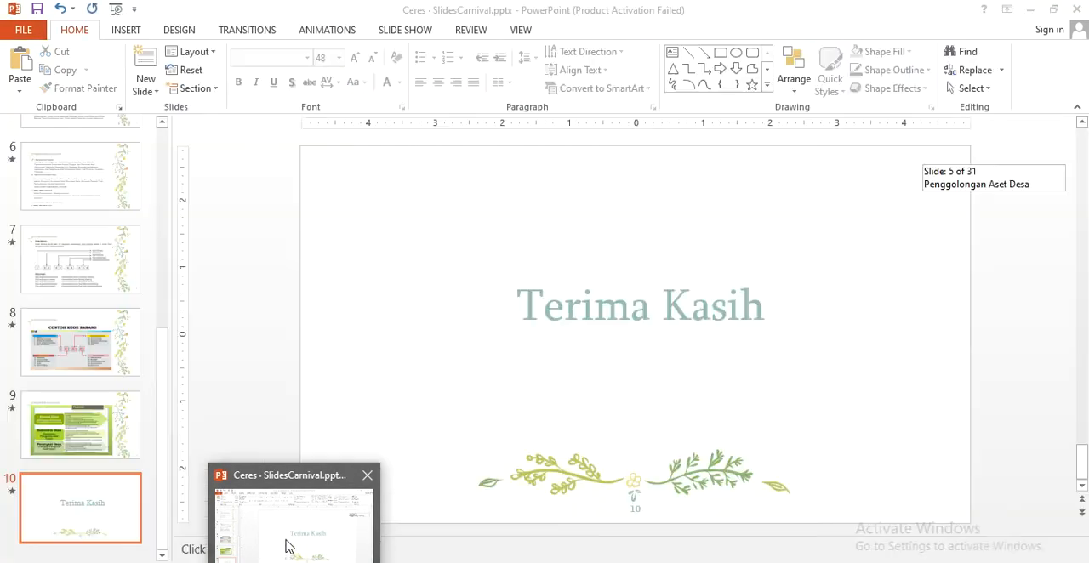
{"action": "scroll", "coordinate": [53, 451], "scroll_direction": "up", "scroll_amount": 5}
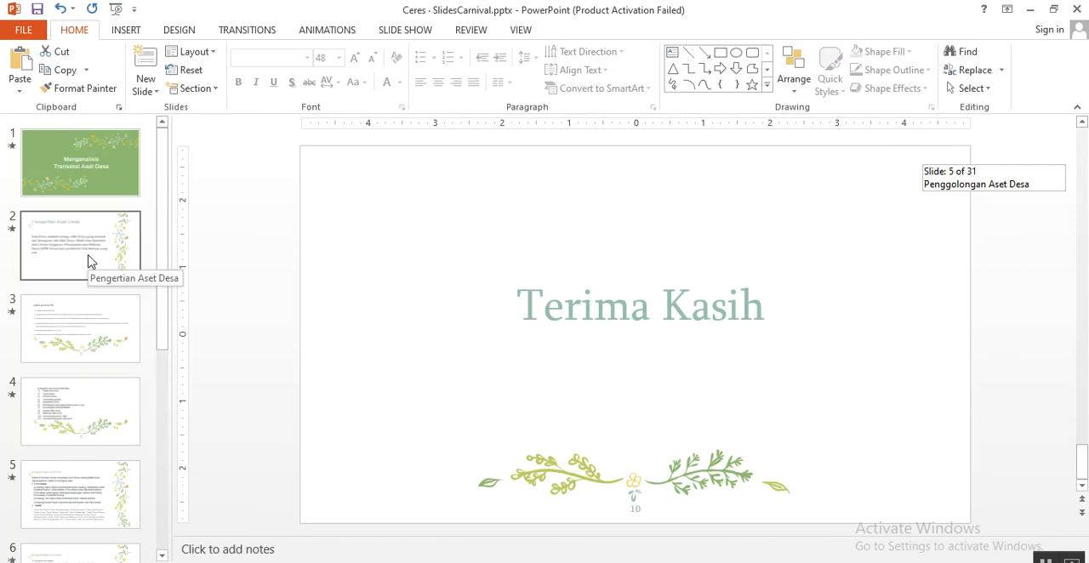
{"action": "left_click", "coordinate": [72, 241]}
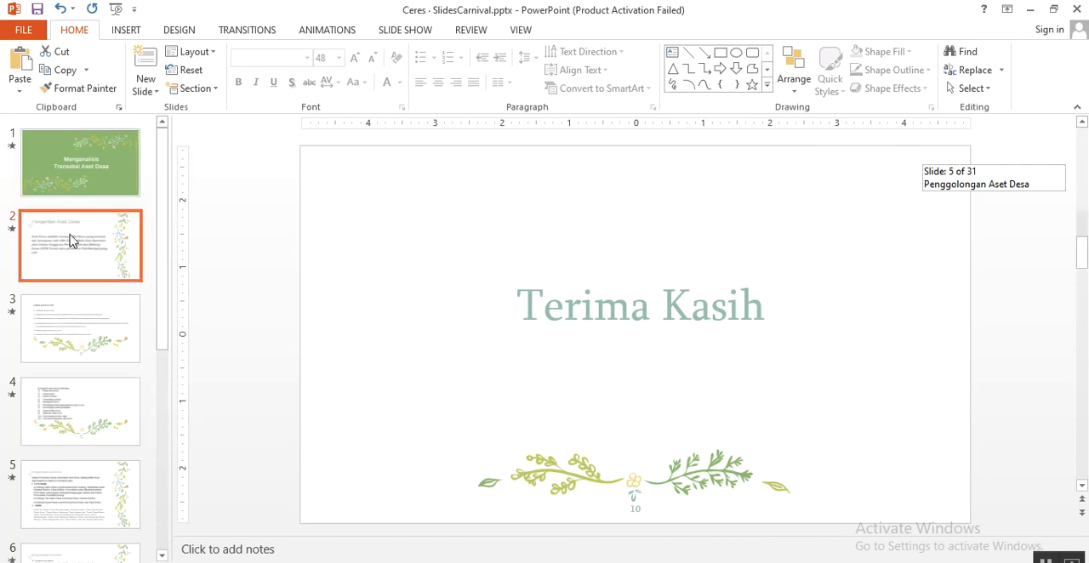